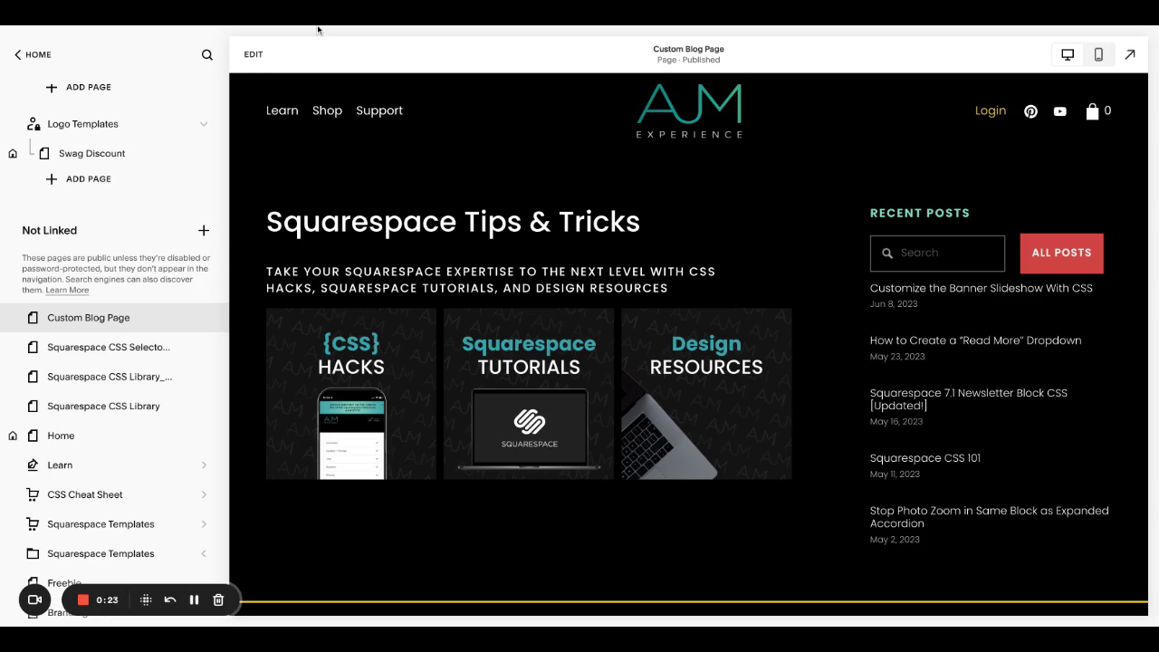
- Open the Custom Blog Page for editing and add a blank section beneath the Squarespace Tips & Tricks section
{"action": "left_click", "coordinate": [254, 56]}
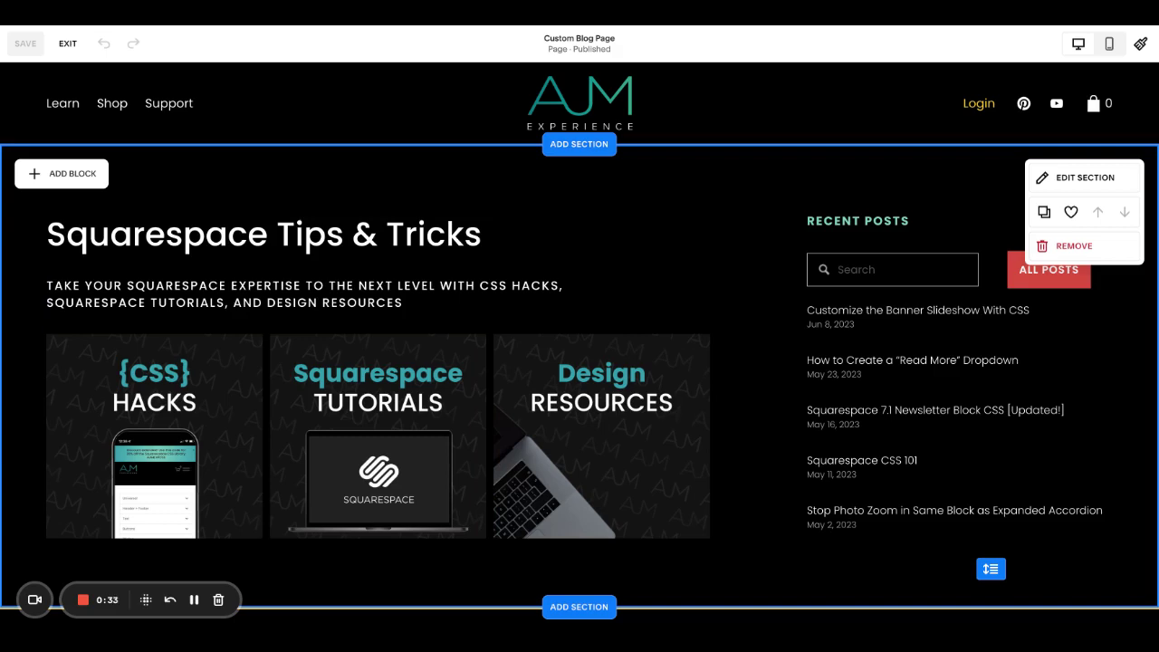
{"action": "scroll", "coordinate": [664, 383], "scroll_direction": "down", "scroll_amount": 2}
{"action": "left_click", "coordinate": [580, 439]}
{"action": "left_click", "coordinate": [201, 225]}
- Set the new blank section's color theme to Dark 1
{"action": "left_click", "coordinate": [1037, 130]}
{"action": "left_click", "coordinate": [1066, 171]}
{"action": "scroll", "coordinate": [1070, 332], "scroll_direction": "down", "scroll_amount": 2}
{"action": "left_click", "coordinate": [1056, 376]}
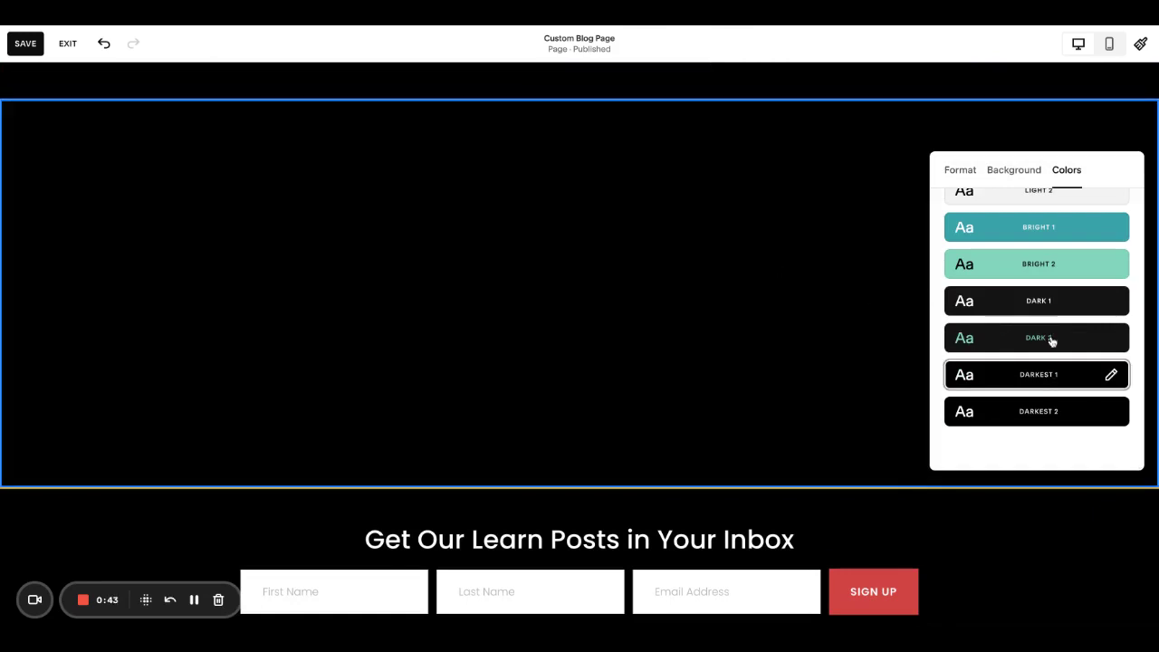
{"action": "left_click", "coordinate": [1043, 301]}
{"action": "left_click", "coordinate": [763, 251]}
- Copy the Squarespace Tips & Tricks heading and its tagline from the original section's text block
{"action": "scroll", "coordinate": [763, 252], "scroll_direction": "up", "scroll_amount": 5}
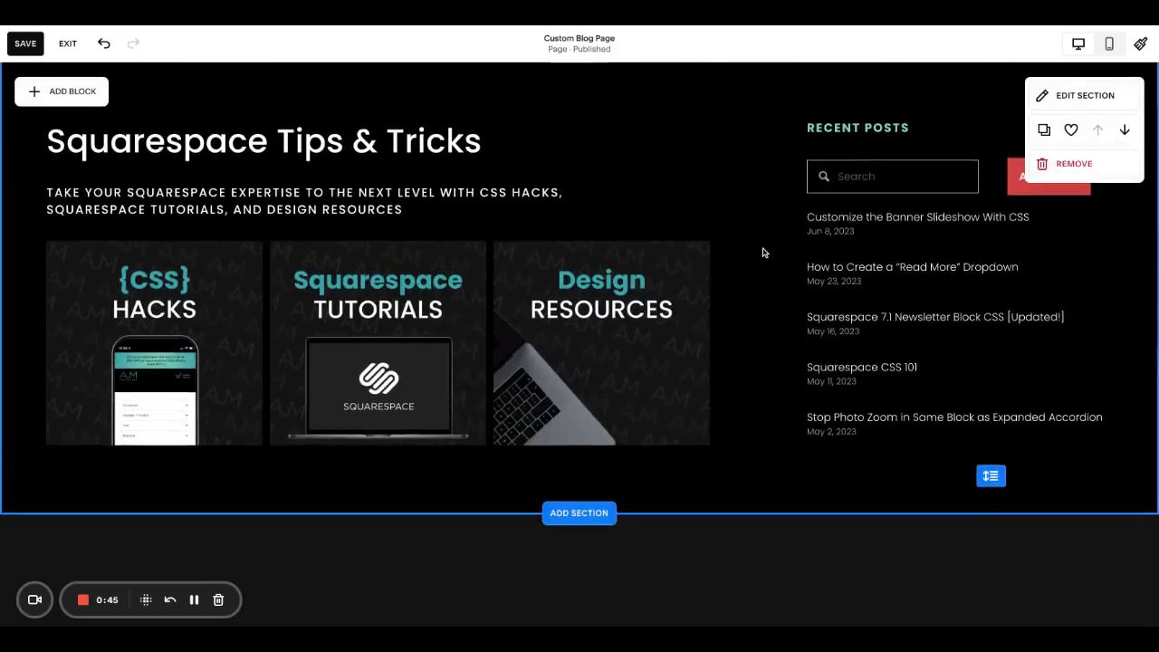
{"action": "scroll", "coordinate": [763, 252], "scroll_direction": "down", "scroll_amount": 1}
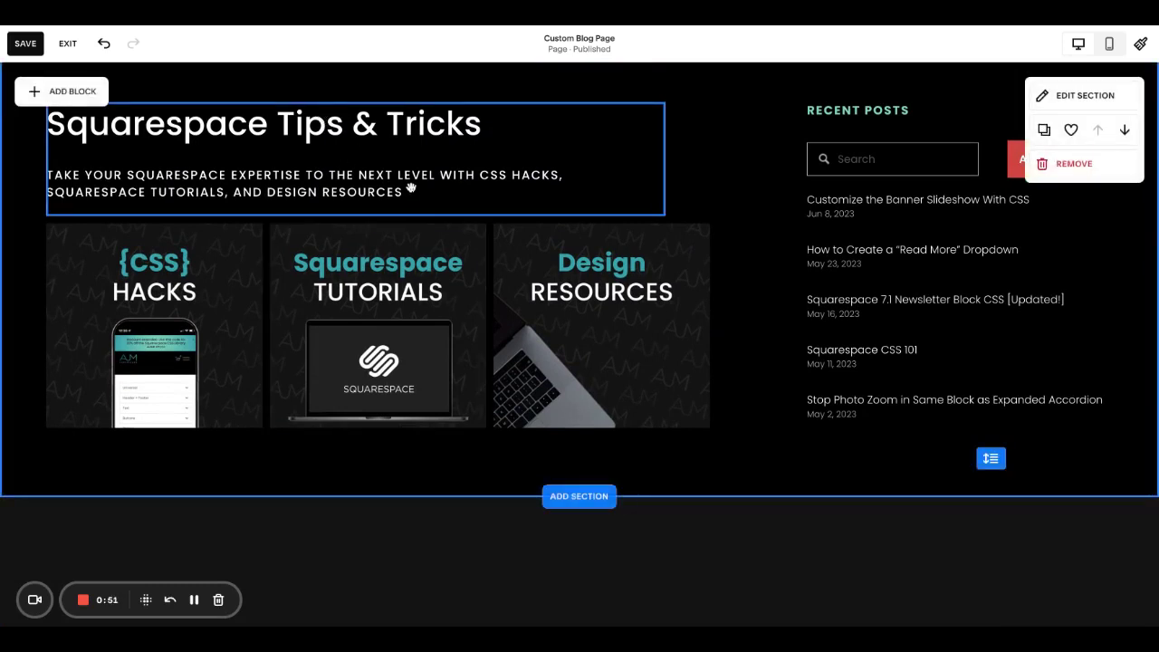
{"action": "left_click", "coordinate": [409, 186]}
{"action": "key", "text": "ctrl+a"}
{"action": "key", "text": "ctrl+c"}
{"action": "left_click", "coordinate": [751, 310]}
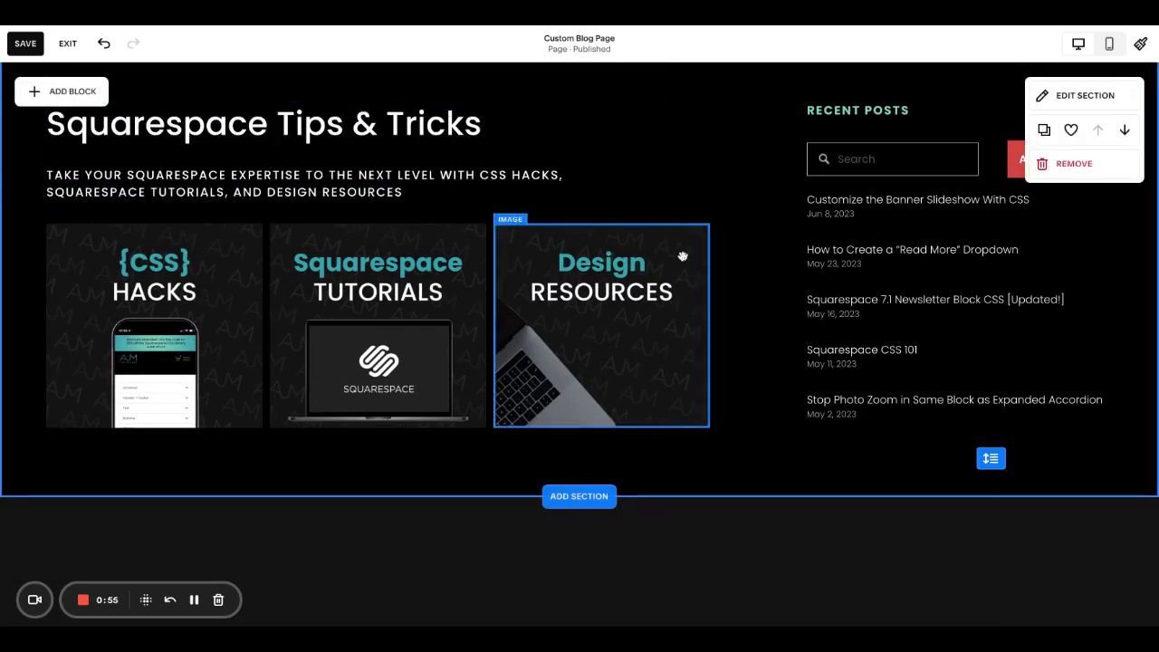
- Add a text block near the upper left of the new dark section
{"action": "scroll", "coordinate": [683, 256], "scroll_direction": "down", "scroll_amount": 3}
{"action": "left_click", "coordinate": [68, 194]}
{"action": "left_click", "coordinate": [91, 282]}
{"action": "left_click_drag", "start_coordinate": [124, 245], "coordinate": [111, 272]}
{"action": "scroll", "coordinate": [124, 246], "scroll_direction": "up", "scroll_amount": 2}
{"action": "scroll", "coordinate": [124, 245], "scroll_direction": "down", "scroll_amount": 2}
{"action": "left_click", "coordinate": [207, 280]}
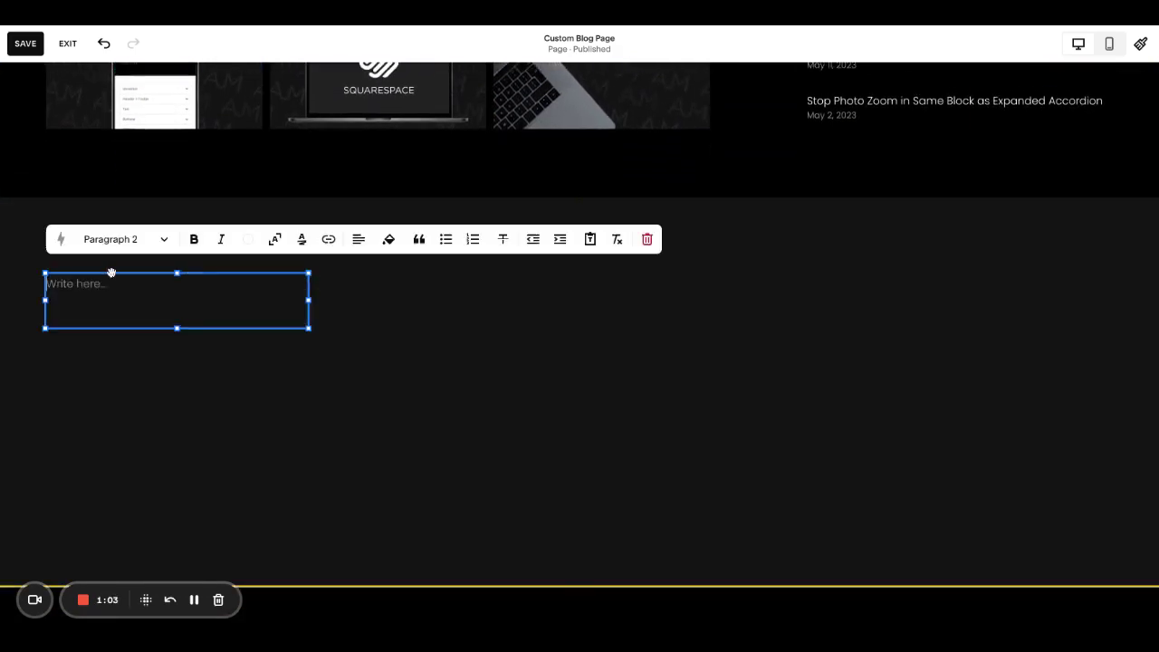
- Widen the new text block to the full content width and paste the copied heading and tagline into it
{"action": "left_click_drag", "start_coordinate": [308, 301], "coordinate": [1112, 301]}
{"action": "left_click", "coordinate": [309, 301]}
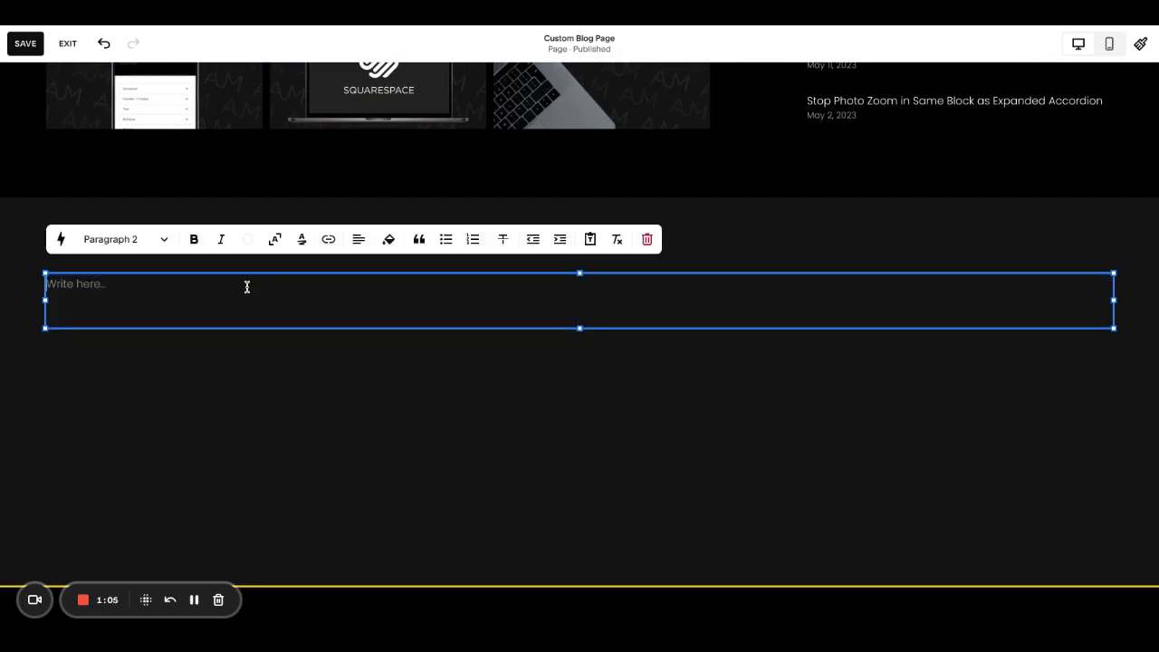
{"action": "key", "text": "ctrl+v"}
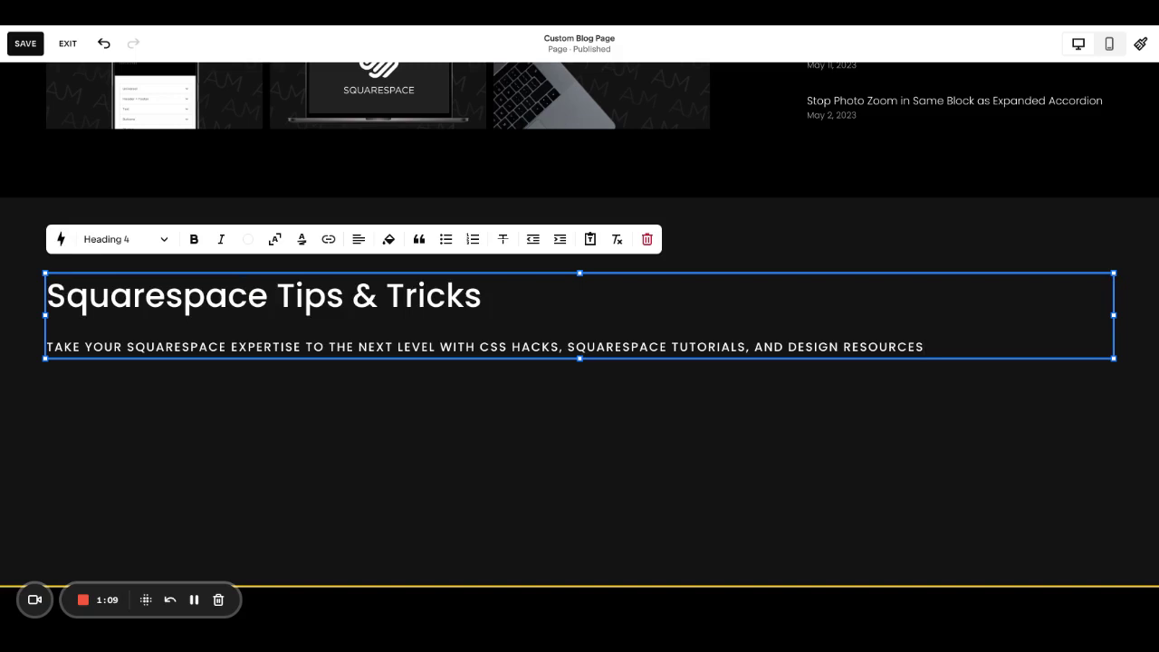
{"action": "left_click", "coordinate": [723, 396]}
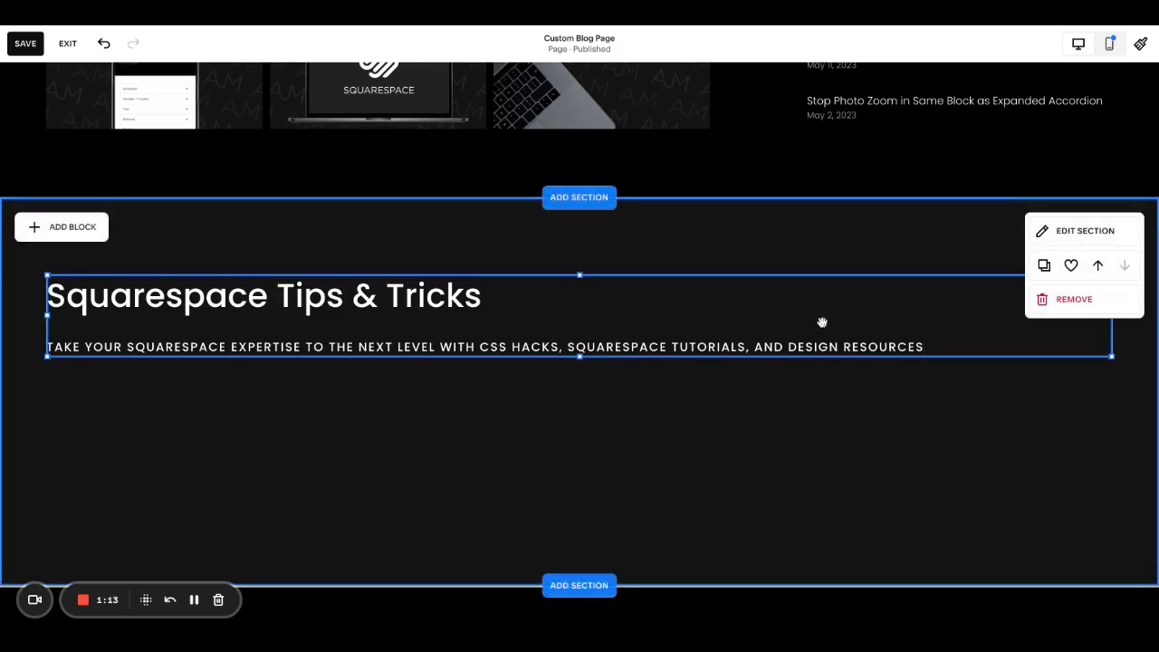
- Narrow the pasted text block so its right edge lines up with the three-image row in the section above
{"action": "left_click", "coordinate": [1112, 316]}
{"action": "left_click_drag", "start_coordinate": [1112, 316], "coordinate": [704, 309]}
{"action": "left_click", "coordinate": [815, 299]}
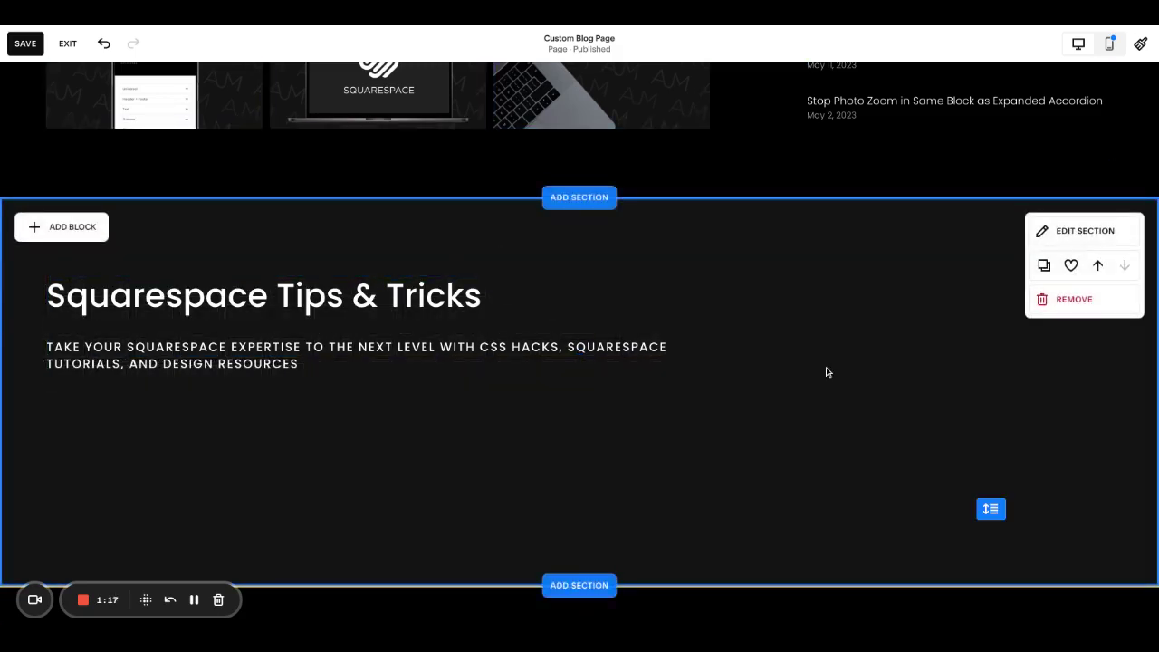
{"action": "scroll", "coordinate": [827, 372], "scroll_direction": "down", "scroll_amount": 1}
{"action": "scroll", "coordinate": [827, 372], "scroll_direction": "up", "scroll_amount": 3}
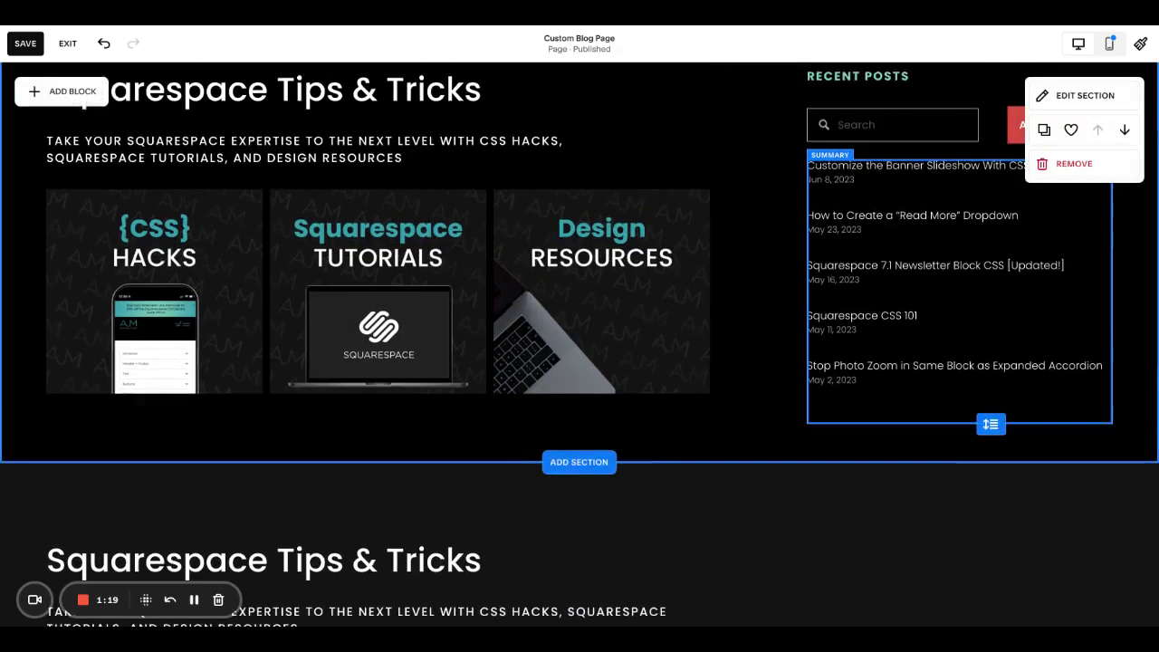
{"action": "scroll", "coordinate": [827, 372], "scroll_direction": "down", "scroll_amount": 3}
{"action": "key", "text": "Escape"}
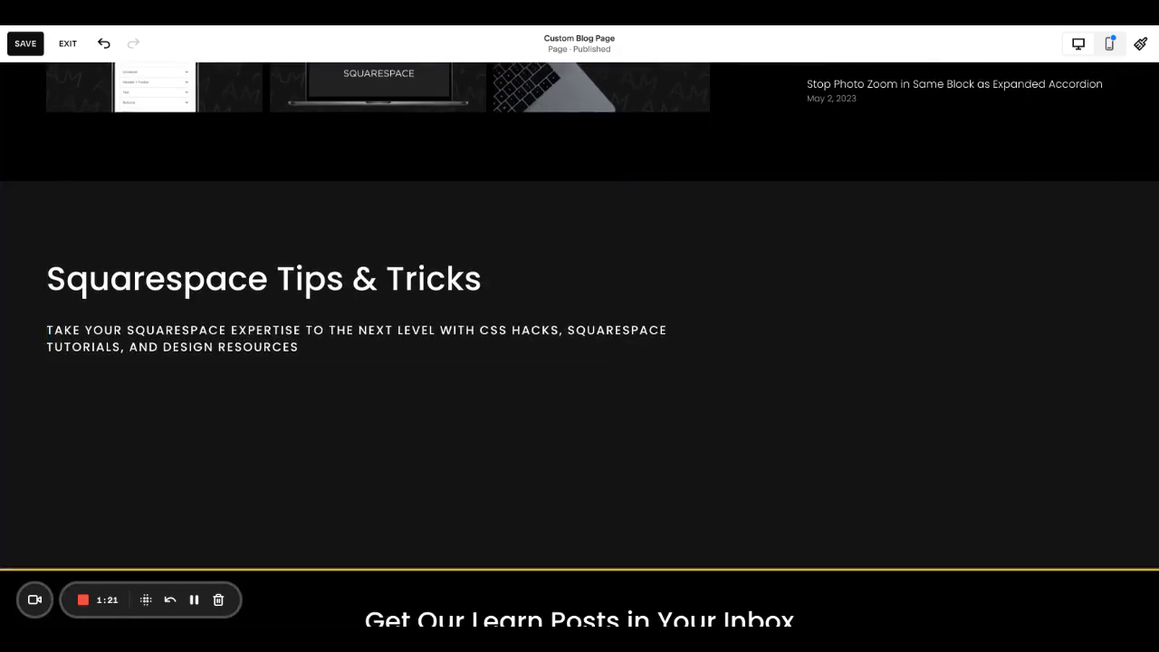
{"action": "left_click", "coordinate": [680, 308]}
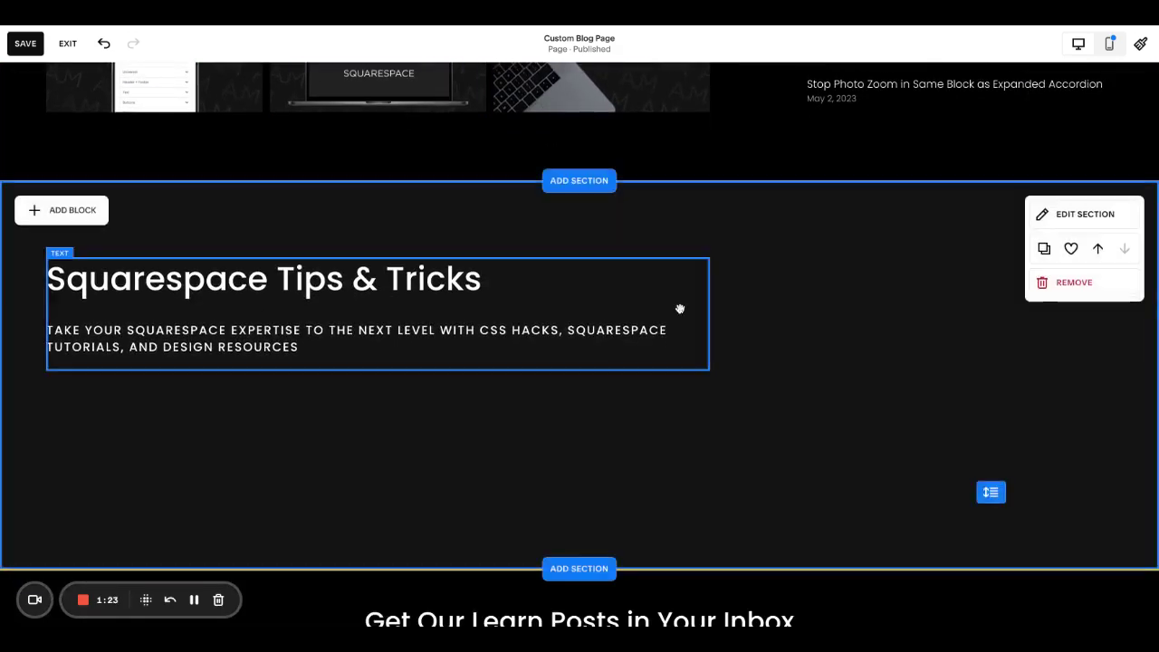
- Add a Search block to the dark section and place it to the right of the heading
{"action": "left_click", "coordinate": [77, 210]}
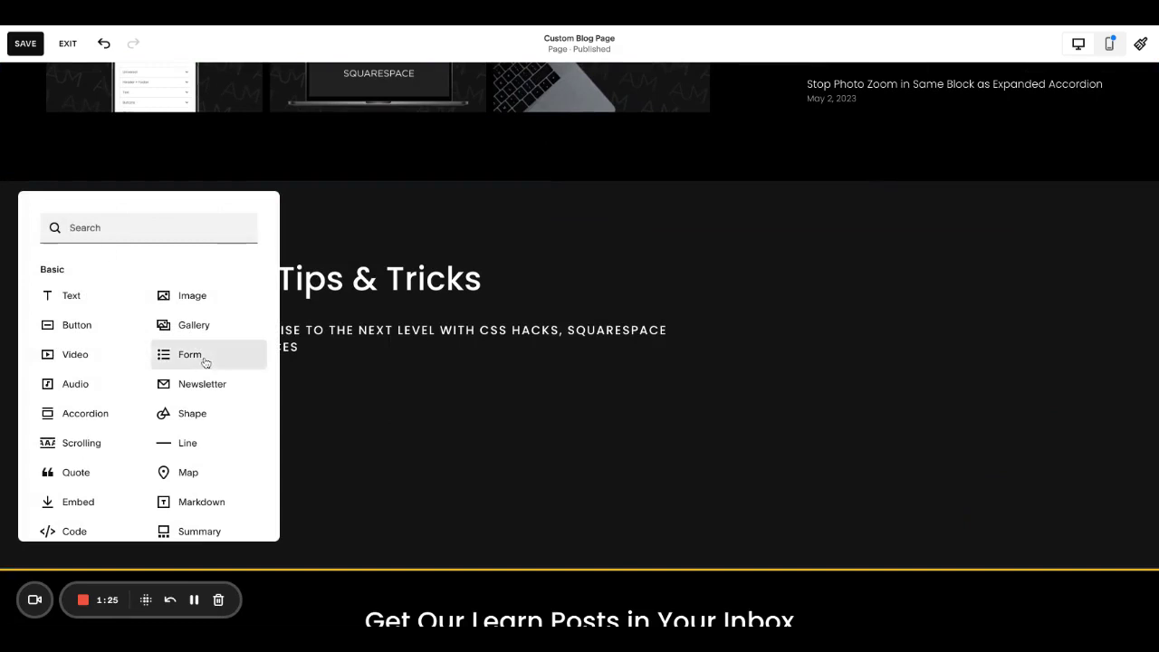
{"action": "type", "text": "sear"}
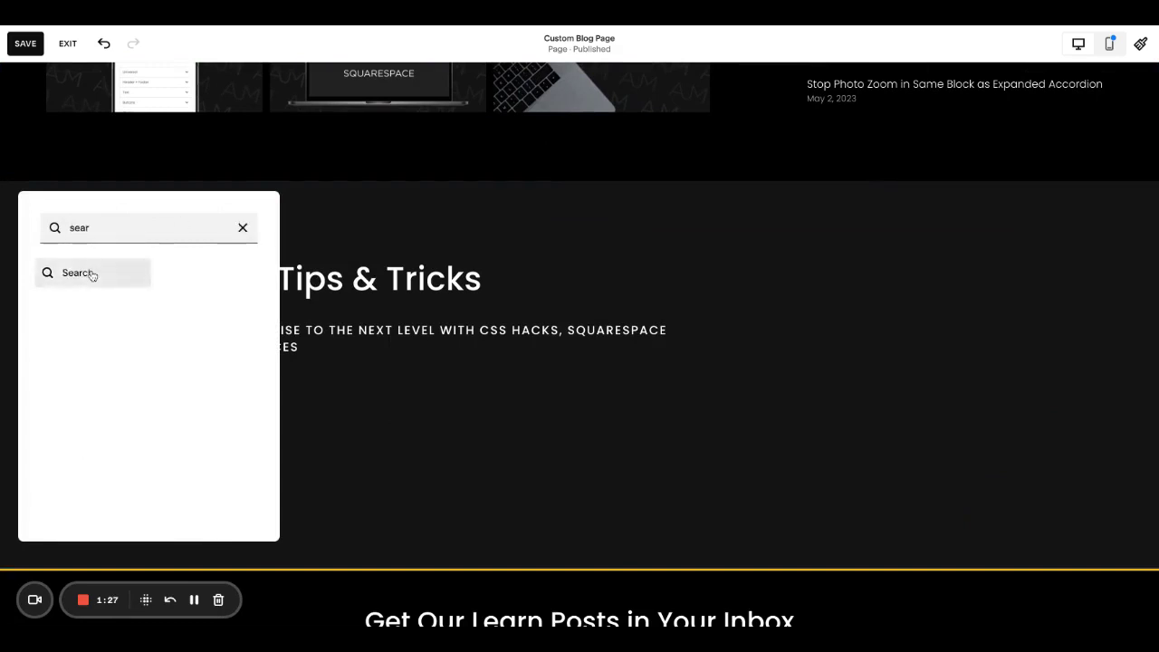
{"action": "left_click", "coordinate": [91, 272]}
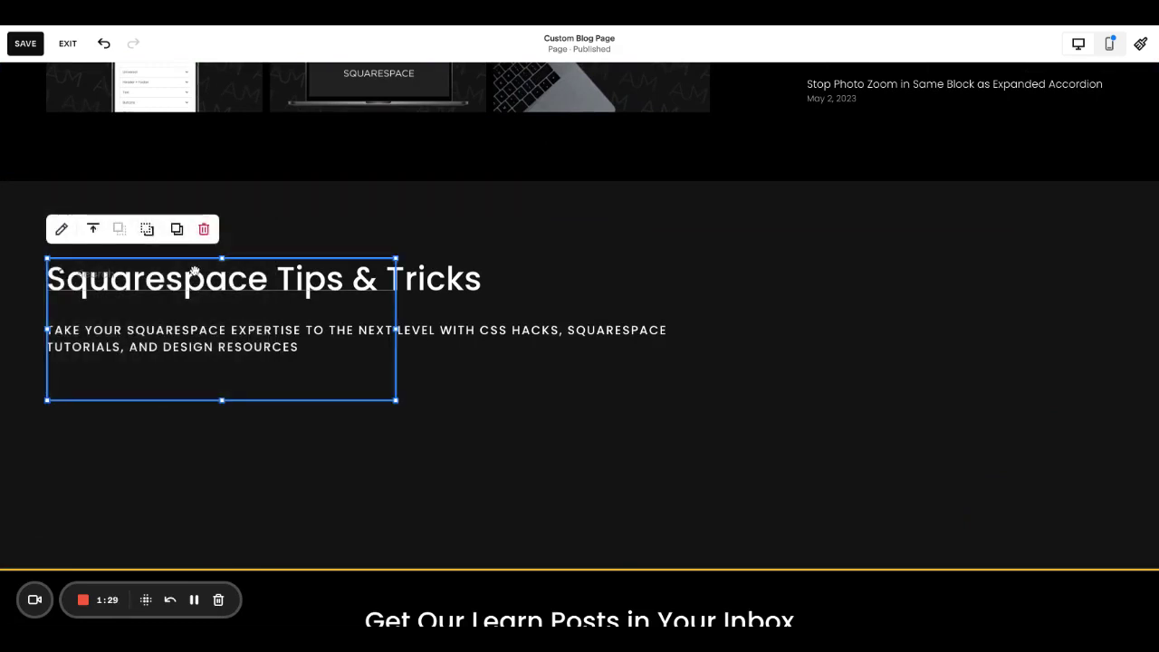
{"action": "left_click_drag", "start_coordinate": [194, 268], "coordinate": [956, 268]}
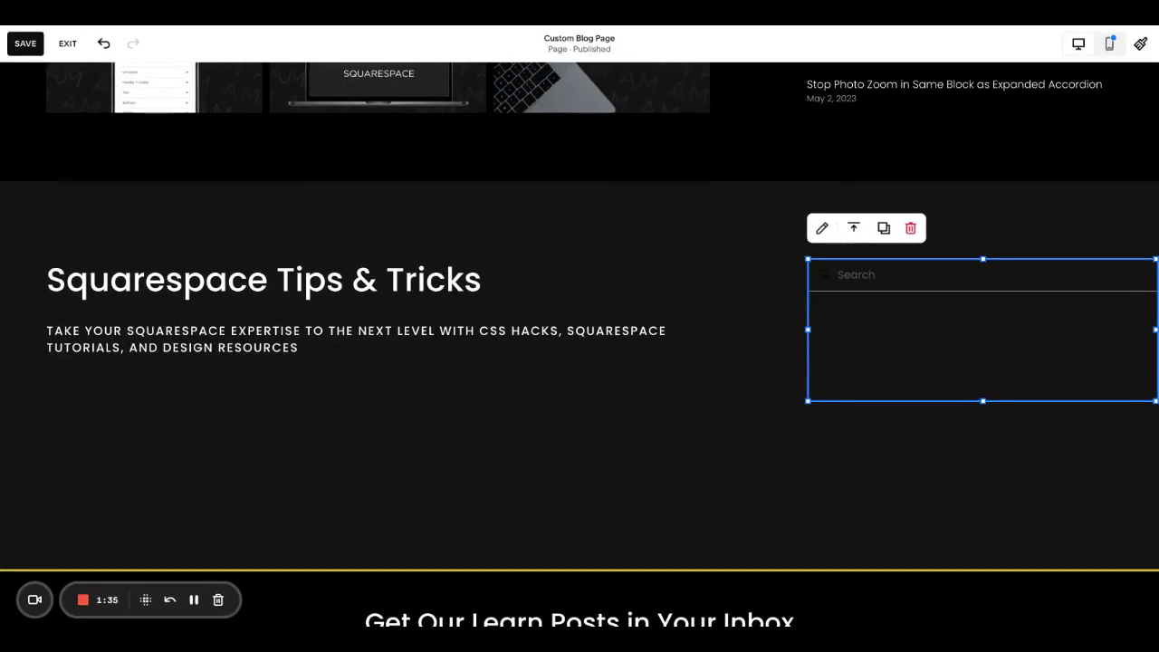
- Shrink the search block's width to match the original section's search field and reduce its height
{"action": "left_click_drag", "start_coordinate": [1156, 330], "coordinate": [1023, 330]}
{"action": "scroll", "coordinate": [1022, 549], "scroll_direction": "up", "scroll_amount": 4}
{"action": "scroll", "coordinate": [1021, 549], "scroll_direction": "down", "scroll_amount": 2}
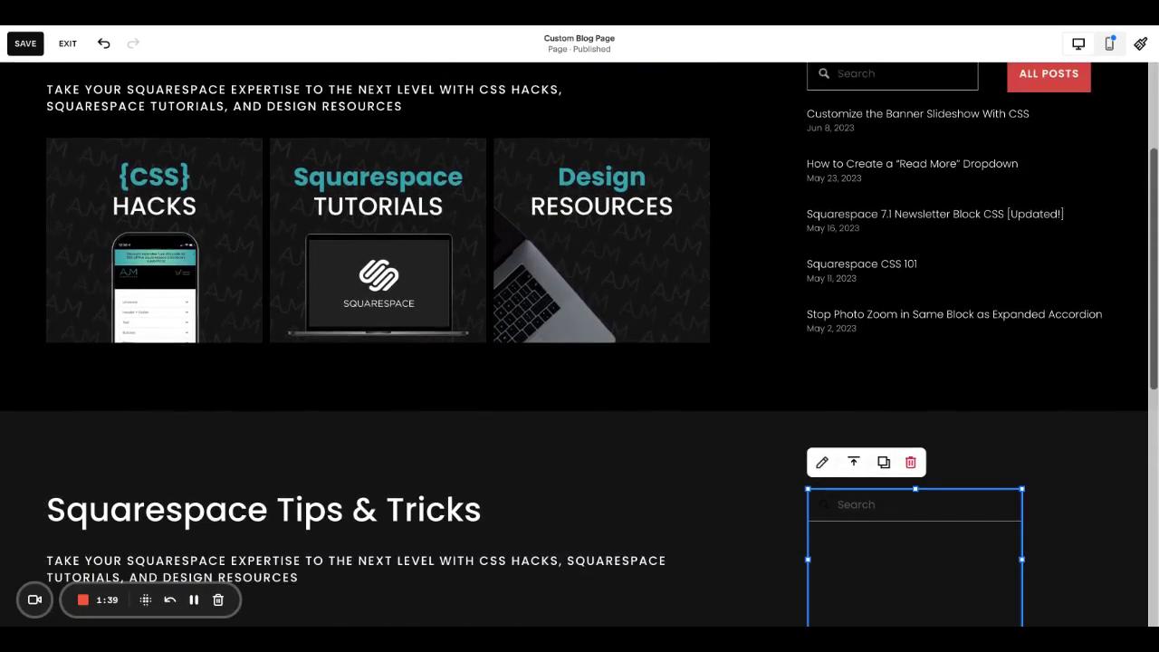
{"action": "left_click_drag", "start_coordinate": [1021, 548], "coordinate": [982, 551]}
{"action": "left_click_drag", "start_coordinate": [891, 623], "coordinate": [891, 623]}
- Limit the search block's results to a specific page, choosing the Learn blog
{"action": "left_click", "coordinate": [819, 454]}
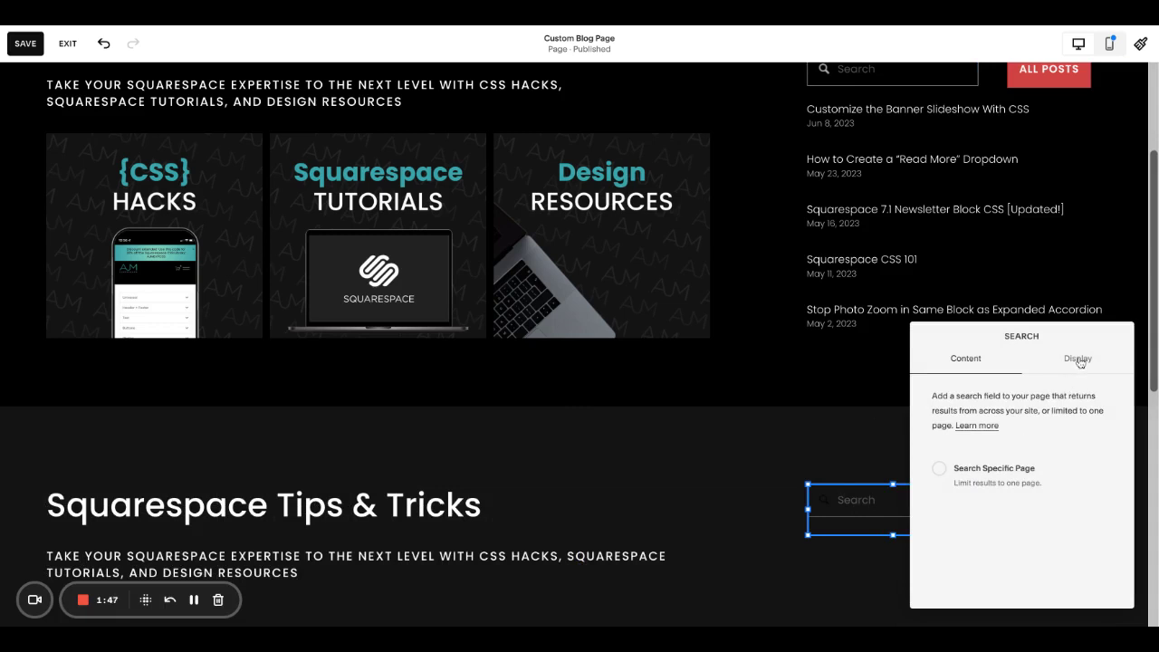
{"action": "left_click", "coordinate": [976, 471]}
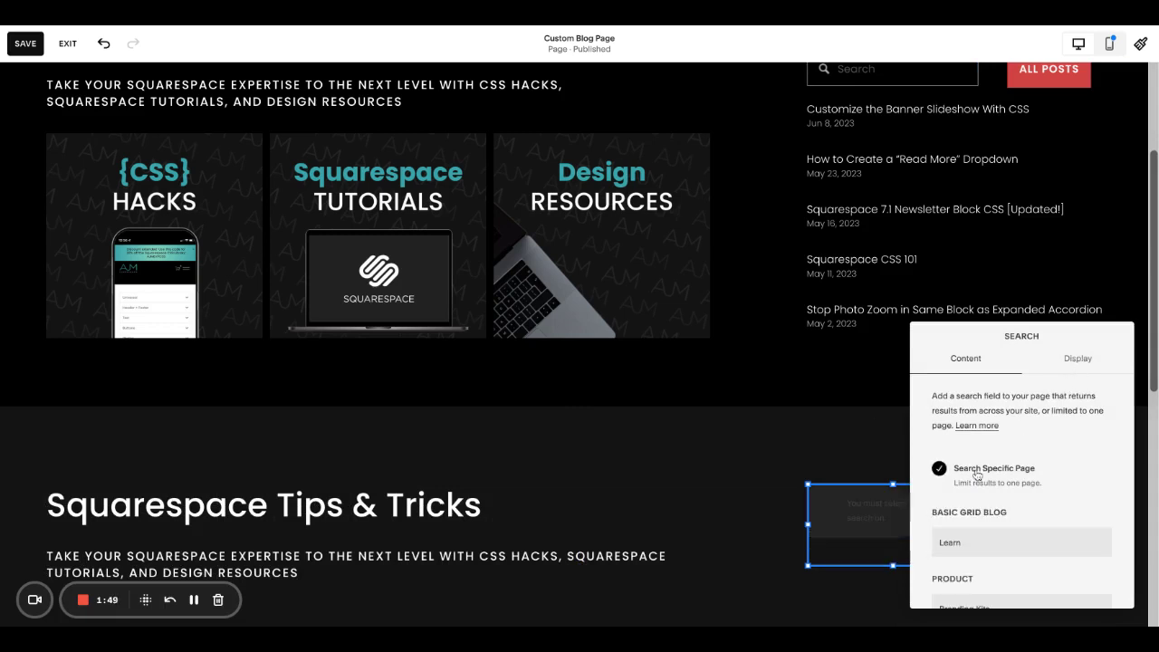
{"action": "scroll", "coordinate": [982, 435], "scroll_direction": "down", "scroll_amount": 3}
{"action": "scroll", "coordinate": [983, 422], "scroll_direction": "up", "scroll_amount": 1}
{"action": "left_click", "coordinate": [972, 429]}
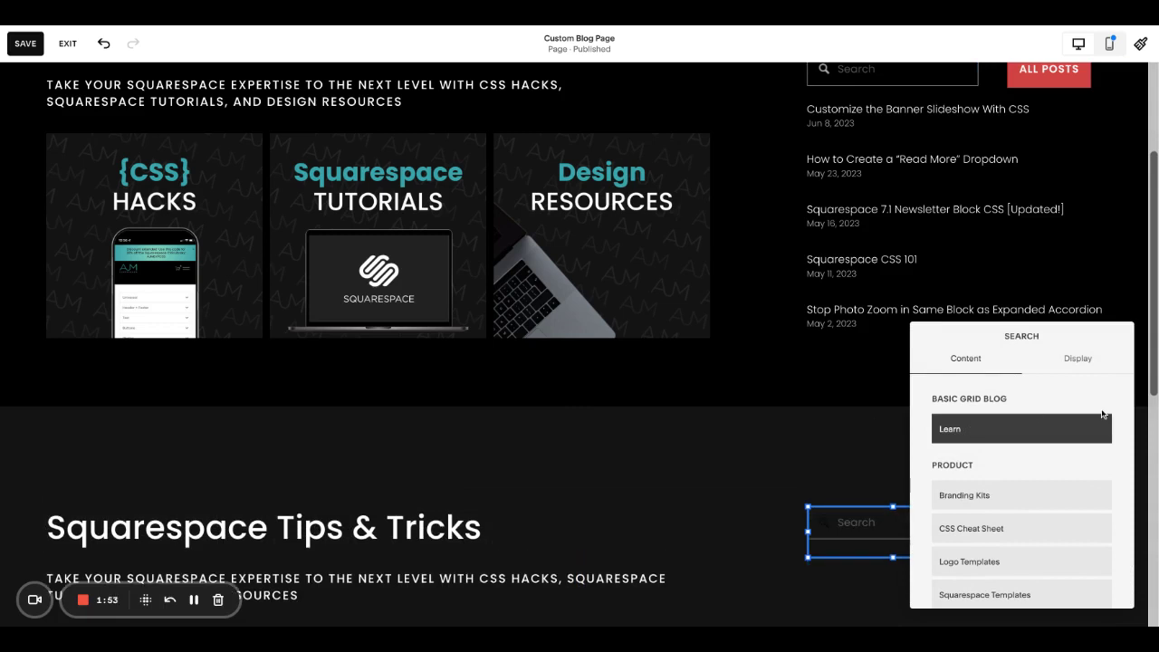
- Set the search block's display theme to Light with Quick Preview enabled, and compare it with the original search field
{"action": "left_click", "coordinate": [1077, 360]}
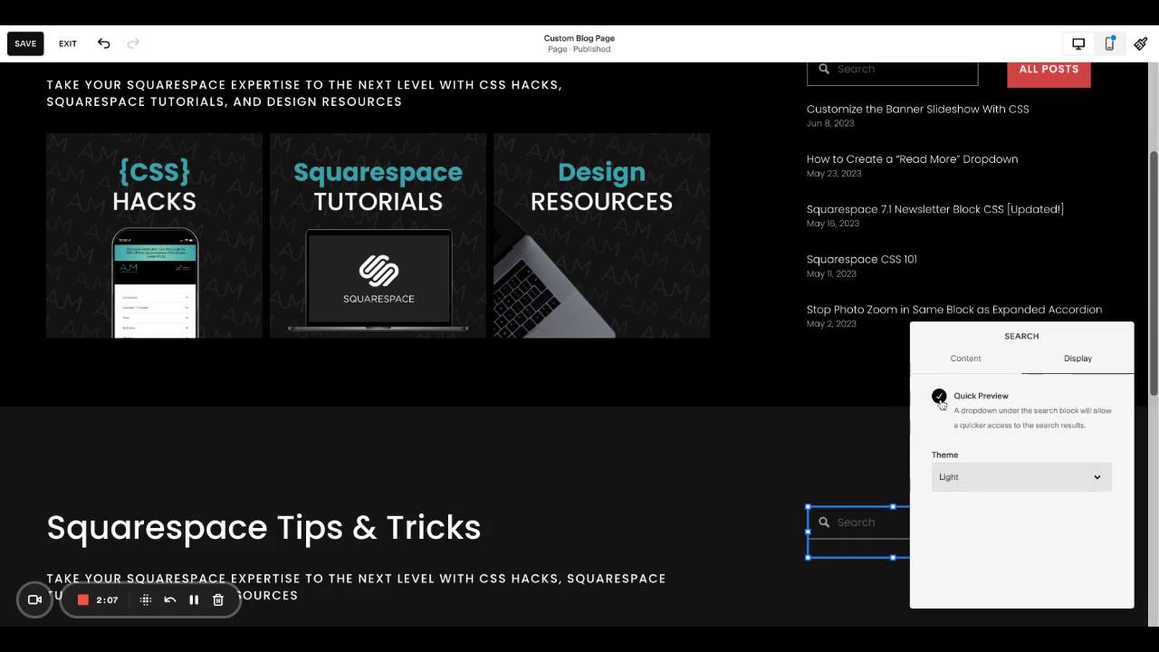
{"action": "left_click", "coordinate": [796, 463]}
{"action": "scroll", "coordinate": [884, 474], "scroll_direction": "down", "scroll_amount": 1}
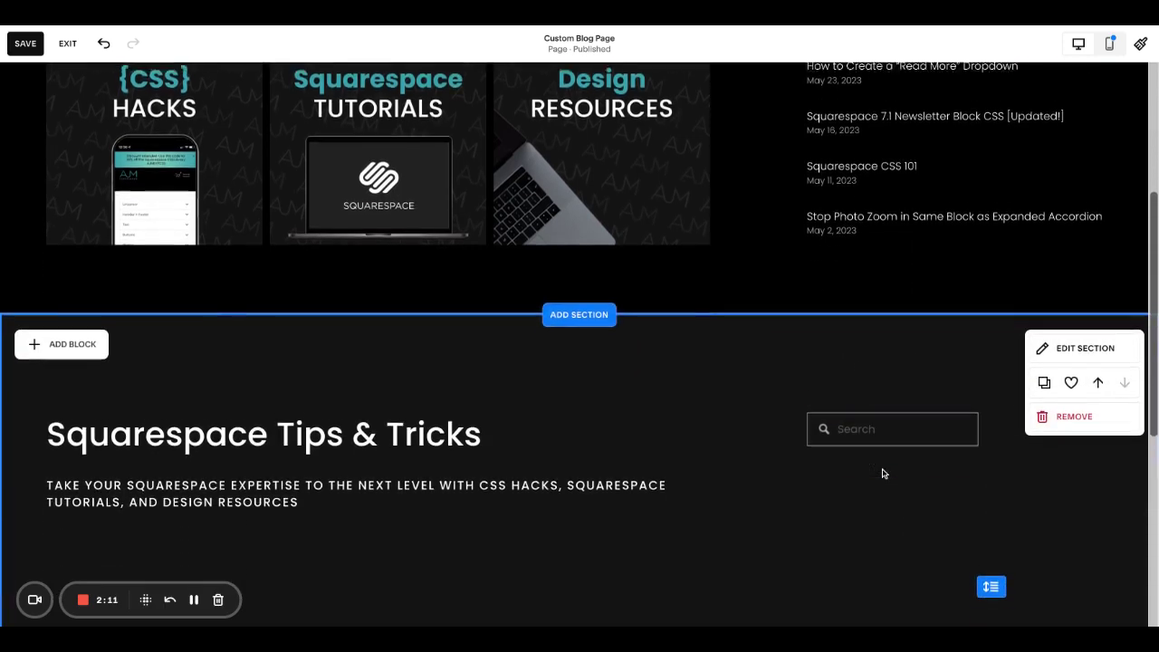
{"action": "scroll", "coordinate": [884, 474], "scroll_direction": "up", "scroll_amount": 1}
{"action": "scroll", "coordinate": [884, 474], "scroll_direction": "down", "scroll_amount": 1}
{"action": "scroll", "coordinate": [884, 474], "scroll_direction": "up", "scroll_amount": 4}
{"action": "scroll", "coordinate": [883, 474], "scroll_direction": "down", "scroll_amount": 1}
{"action": "scroll", "coordinate": [884, 473], "scroll_direction": "down", "scroll_amount": 1}
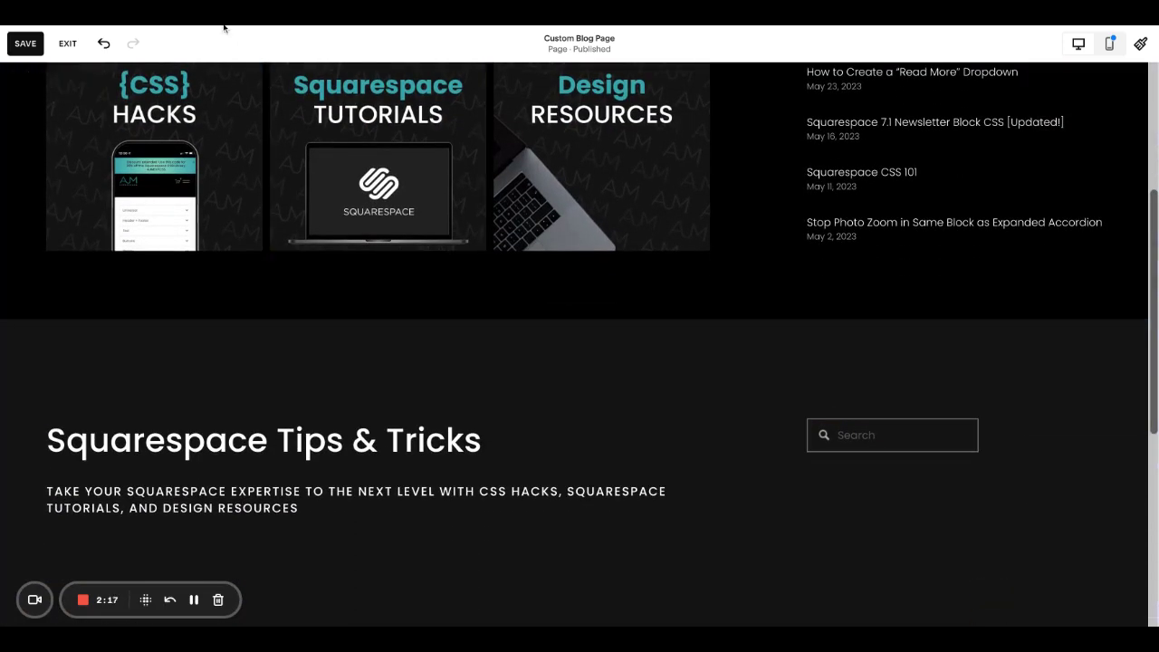
- Add an Archive block to the dark section, place it beneath the search field, and narrow it to fit the content width
{"action": "scroll", "coordinate": [637, 457], "scroll_direction": "down", "scroll_amount": 2}
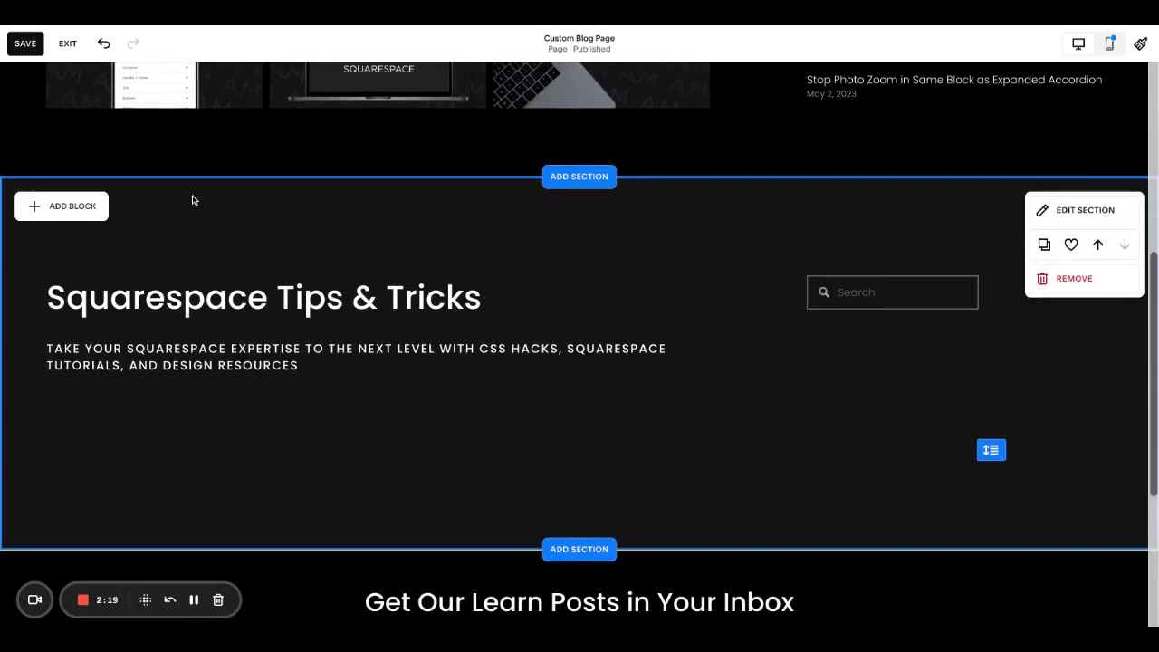
{"action": "left_click", "coordinate": [94, 211]}
{"action": "type", "text": "arch"}
{"action": "left_click", "coordinate": [80, 298]}
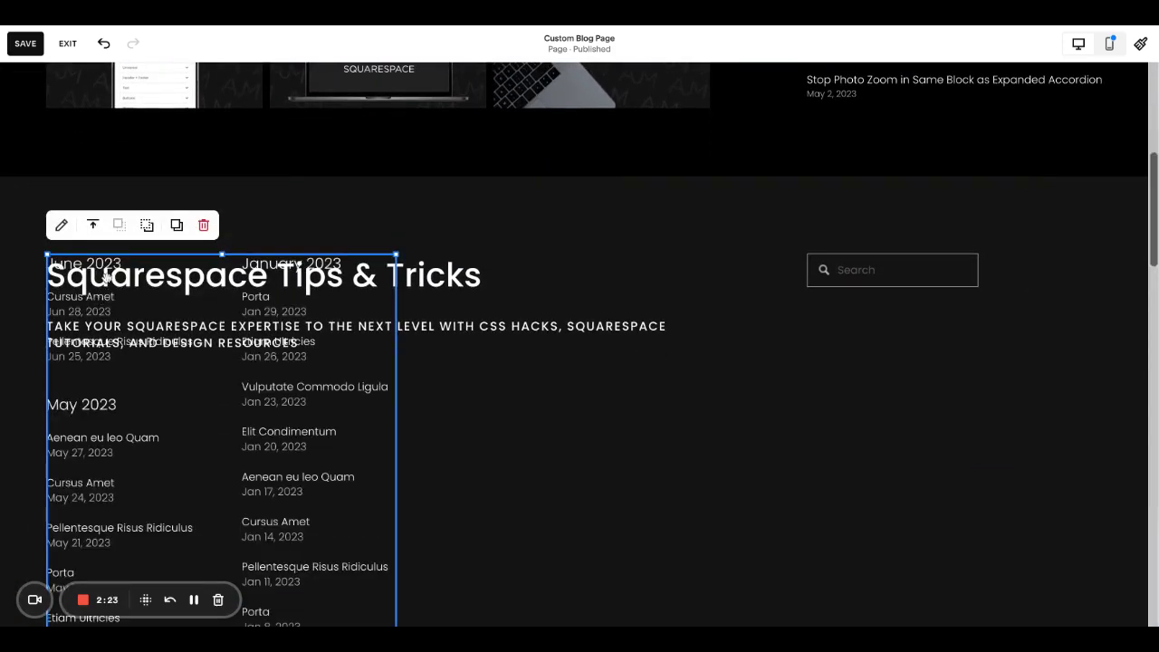
{"action": "left_click_drag", "start_coordinate": [327, 259], "coordinate": [820, 483]}
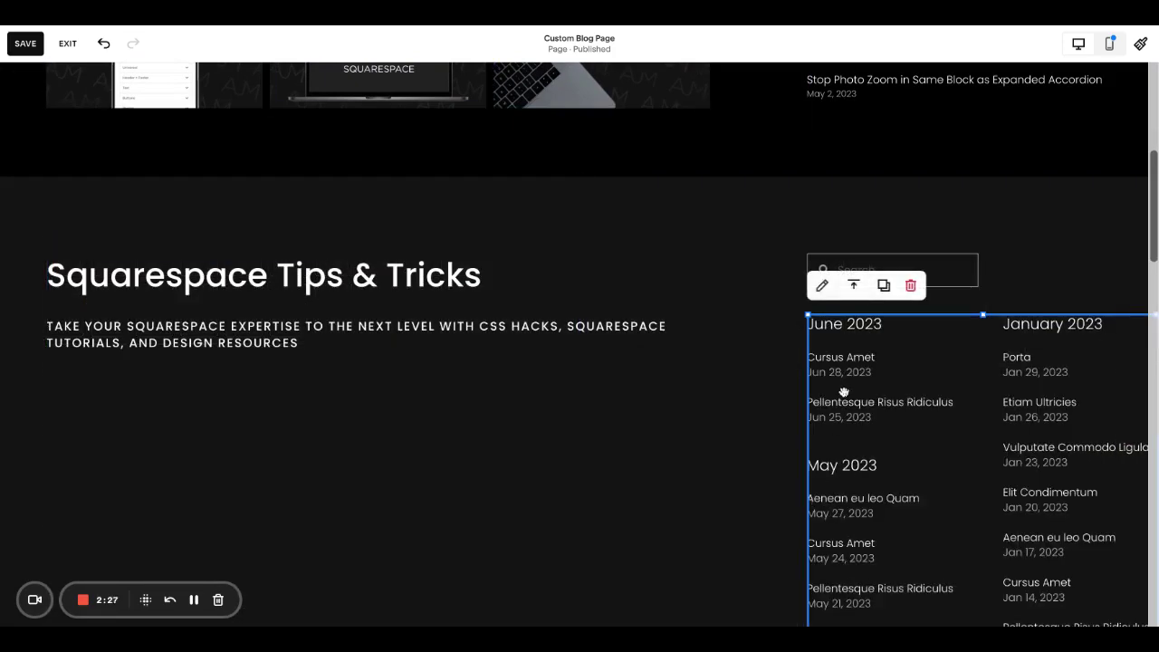
{"action": "left_click_drag", "start_coordinate": [811, 317], "coordinate": [939, 267]}
- Choose the Learn blog as the Archive block's content source
{"action": "scroll", "coordinate": [851, 346], "scroll_direction": "down", "scroll_amount": 1}
{"action": "left_click", "coordinate": [823, 197]}
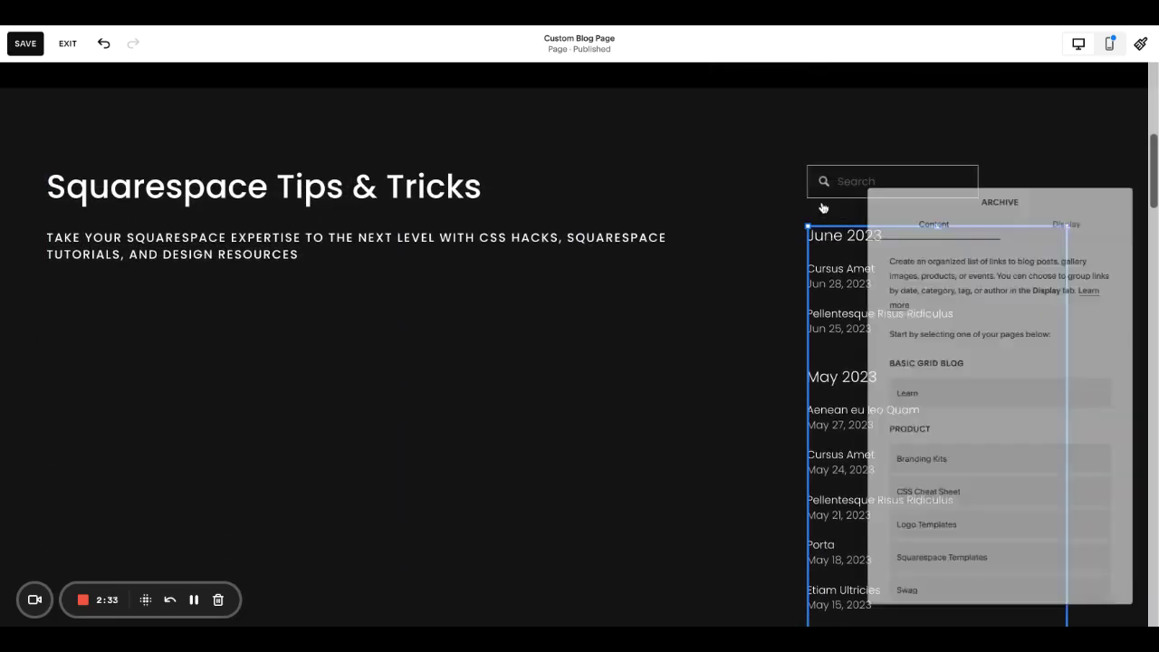
{"action": "left_click_drag", "start_coordinate": [925, 204], "coordinate": [533, 198]}
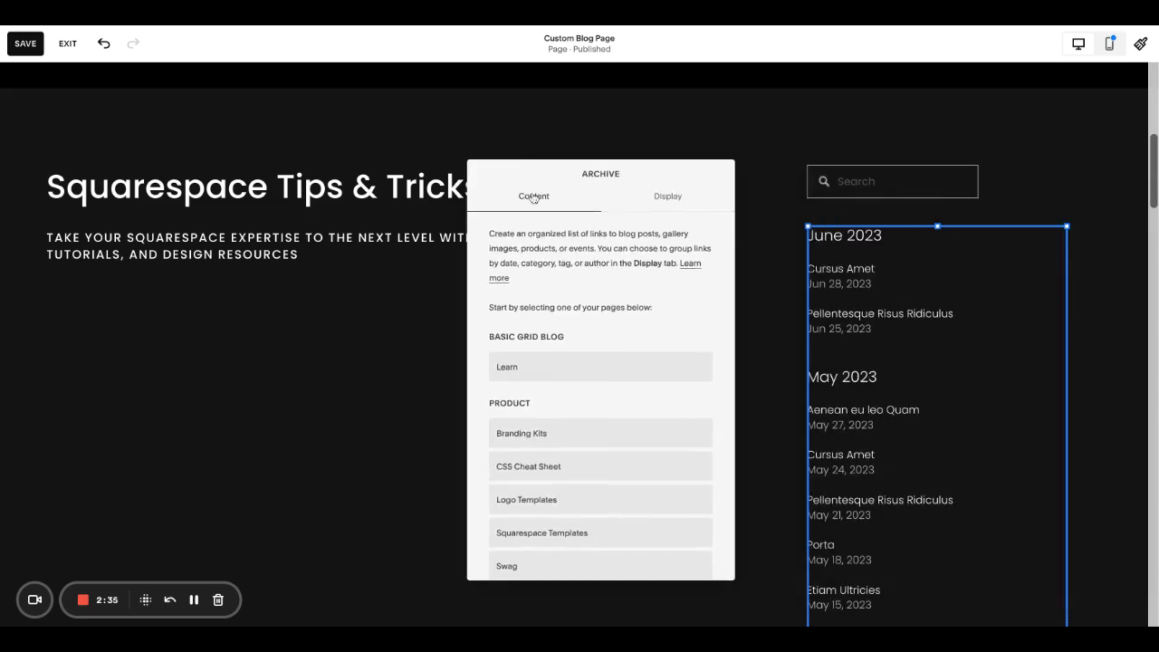
{"action": "left_click", "coordinate": [550, 371]}
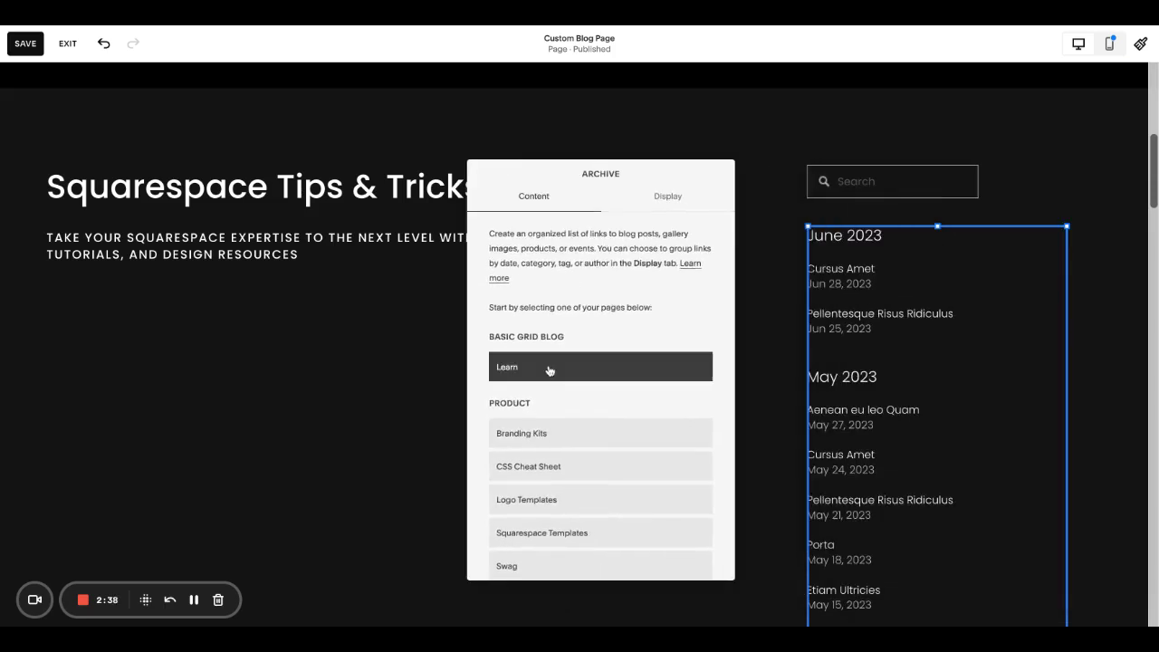
- Try the archive's List and Dropdown layouts, return it to Index, and toggle Break Into Multiple Columns off and back on
{"action": "left_click", "coordinate": [668, 197]}
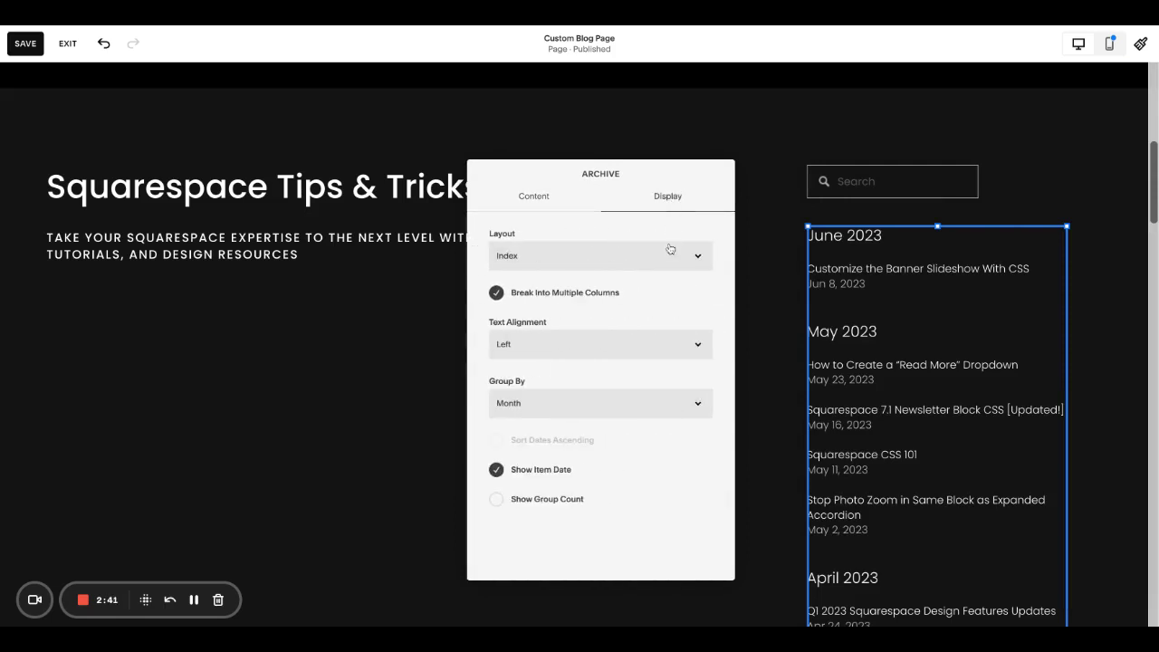
{"action": "left_click", "coordinate": [670, 271]}
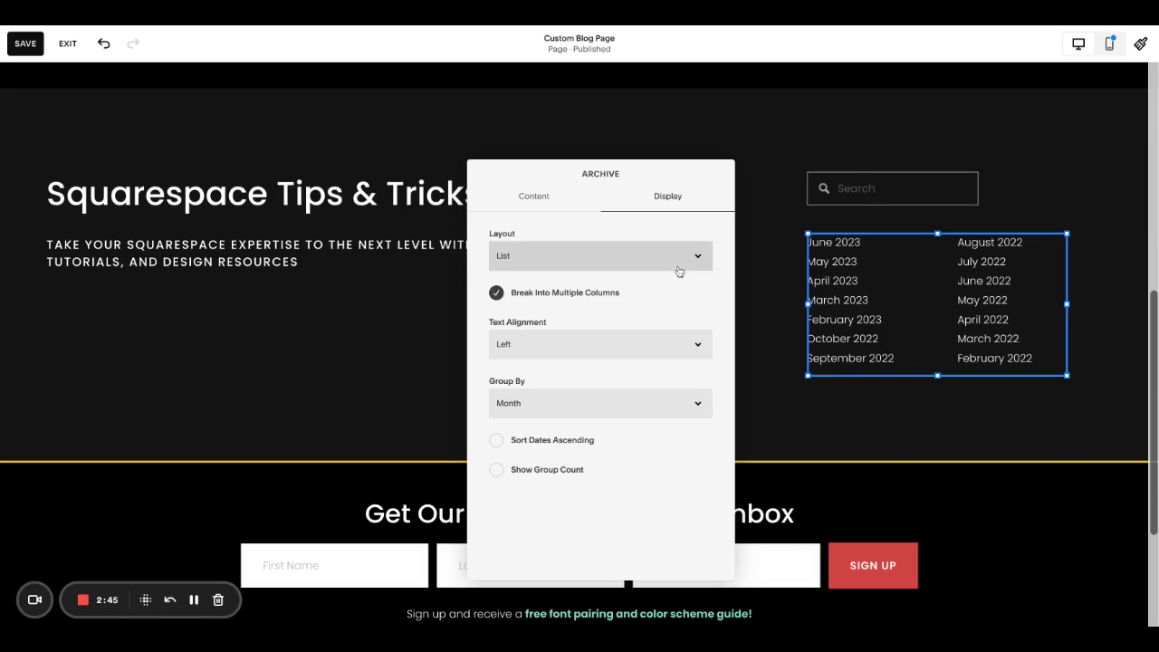
{"action": "left_click", "coordinate": [656, 276]}
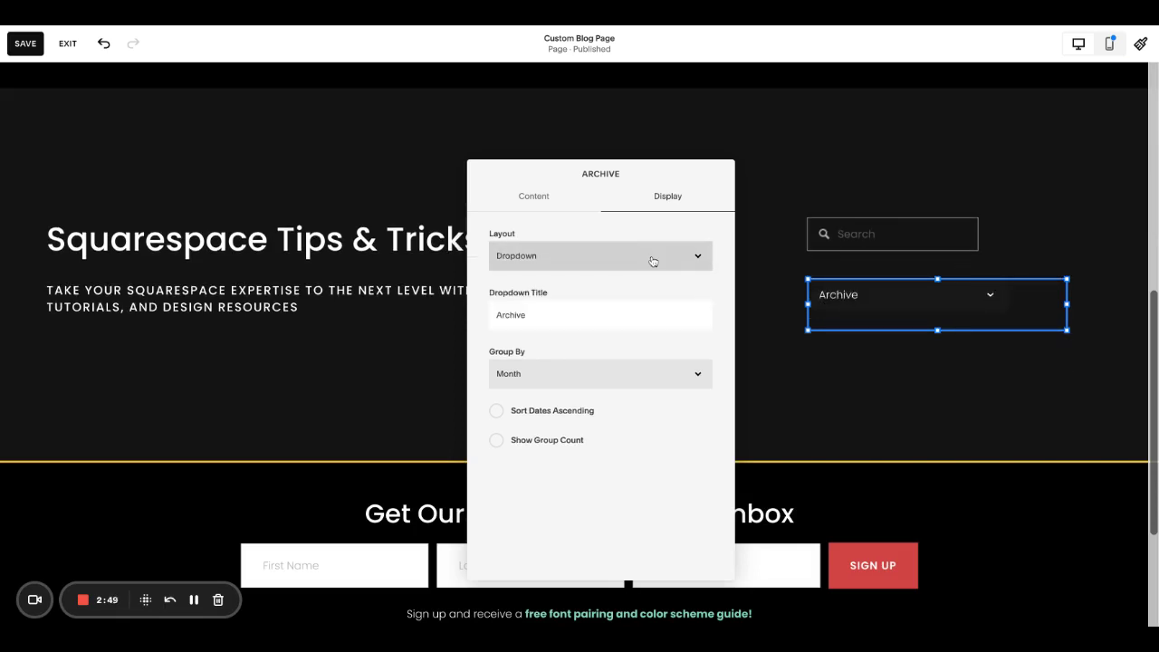
{"action": "left_click", "coordinate": [619, 226]}
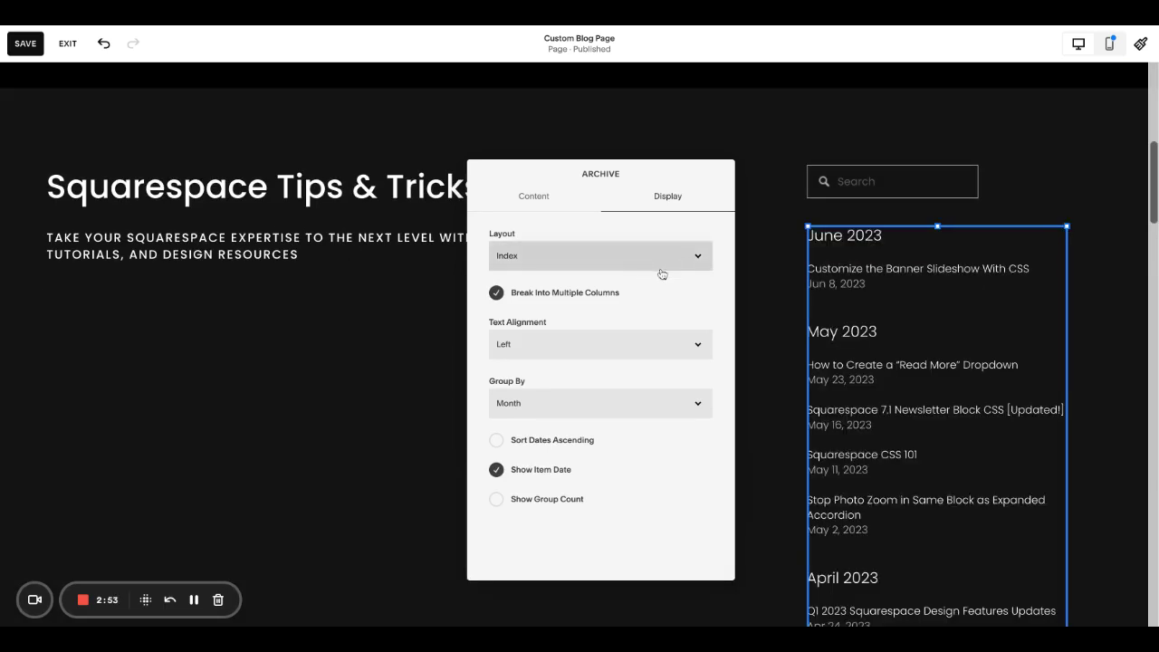
{"action": "left_click", "coordinate": [497, 294]}
{"action": "left_click", "coordinate": [496, 293]}
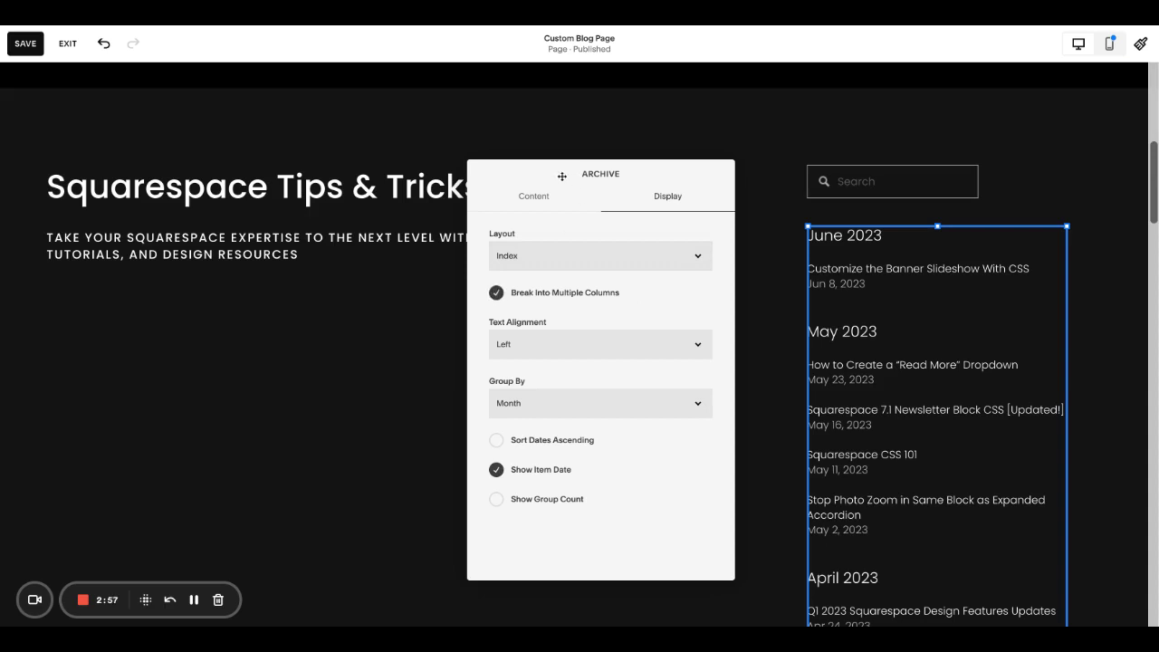
- Turn off Break Into Multiple Columns for the archive list beneath the search field
{"action": "left_click", "coordinate": [814, 462]}
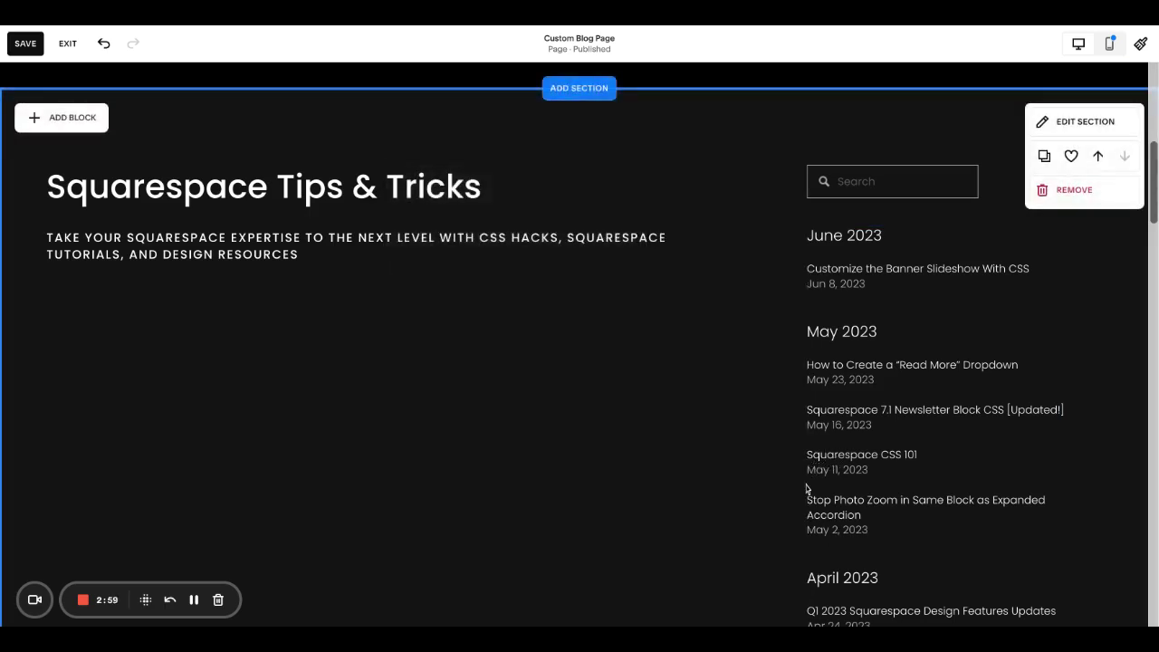
{"action": "mouse_move", "coordinate": [808, 228]}
{"action": "left_mouse_down"}
{"action": "mouse_move", "coordinate": [712, 232]}
{"action": "mouse_move", "coordinate": [809, 230]}
{"action": "left_mouse_up"}
{"action": "left_click", "coordinate": [824, 204]}
{"action": "left_click", "coordinate": [1073, 223]}
{"action": "left_click", "coordinate": [486, 269]}
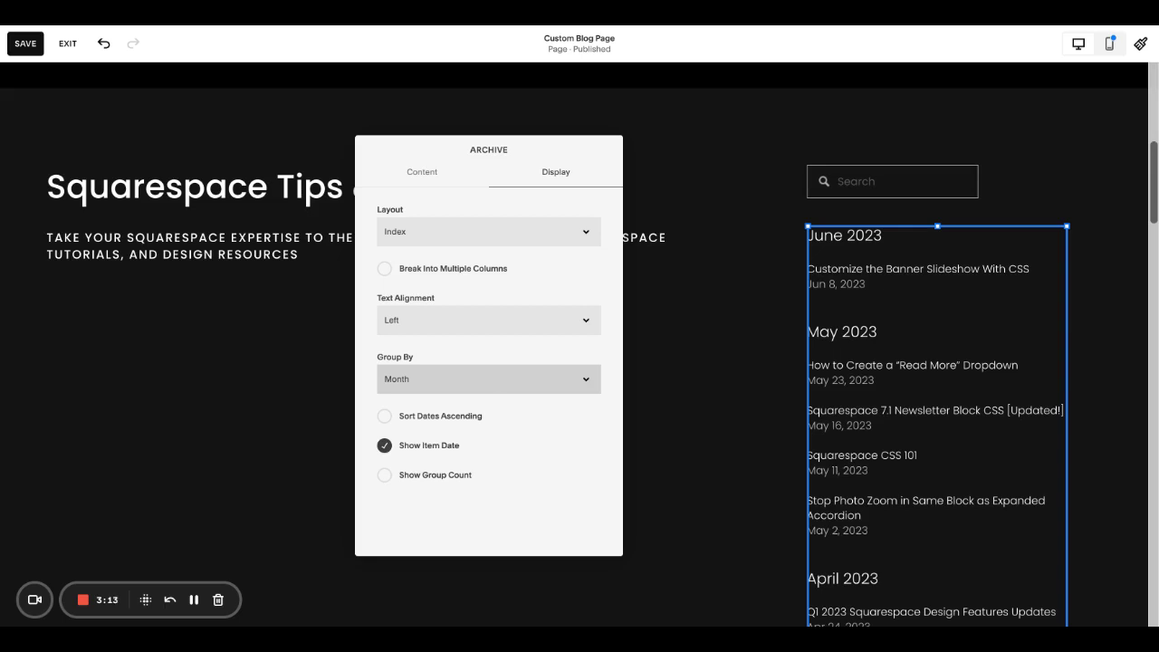
- Group the archive by Category with item dates hidden, and try the Sort Dates Ascending and Show Group Count options
{"action": "left_click", "coordinate": [465, 416]}
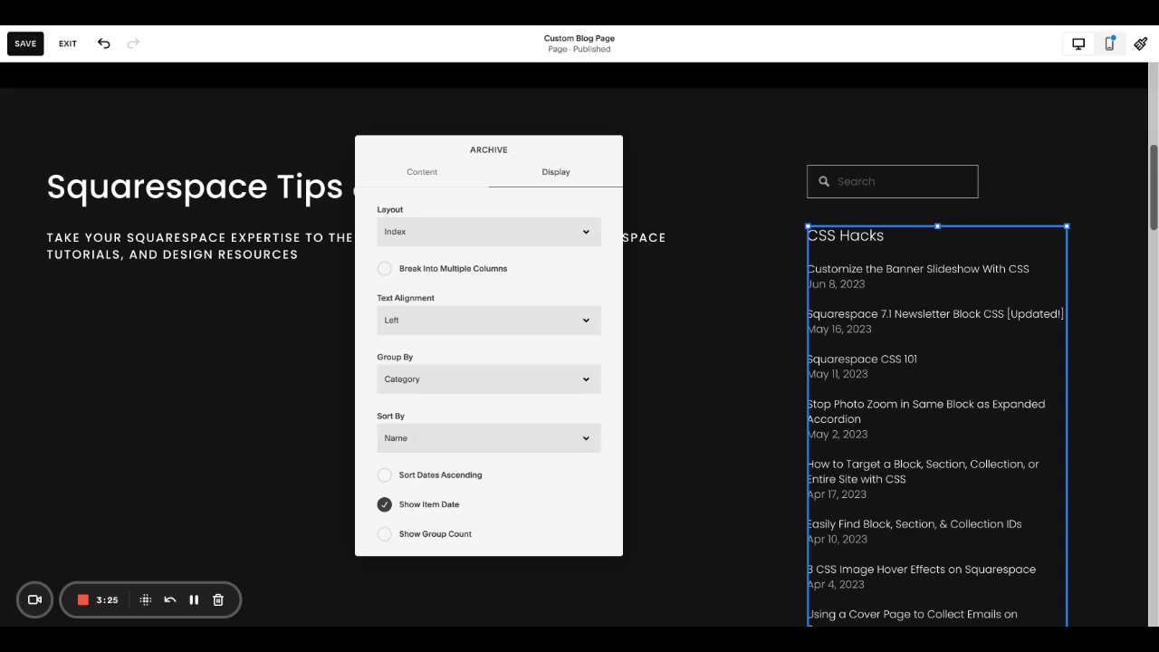
{"action": "left_click", "coordinate": [384, 504]}
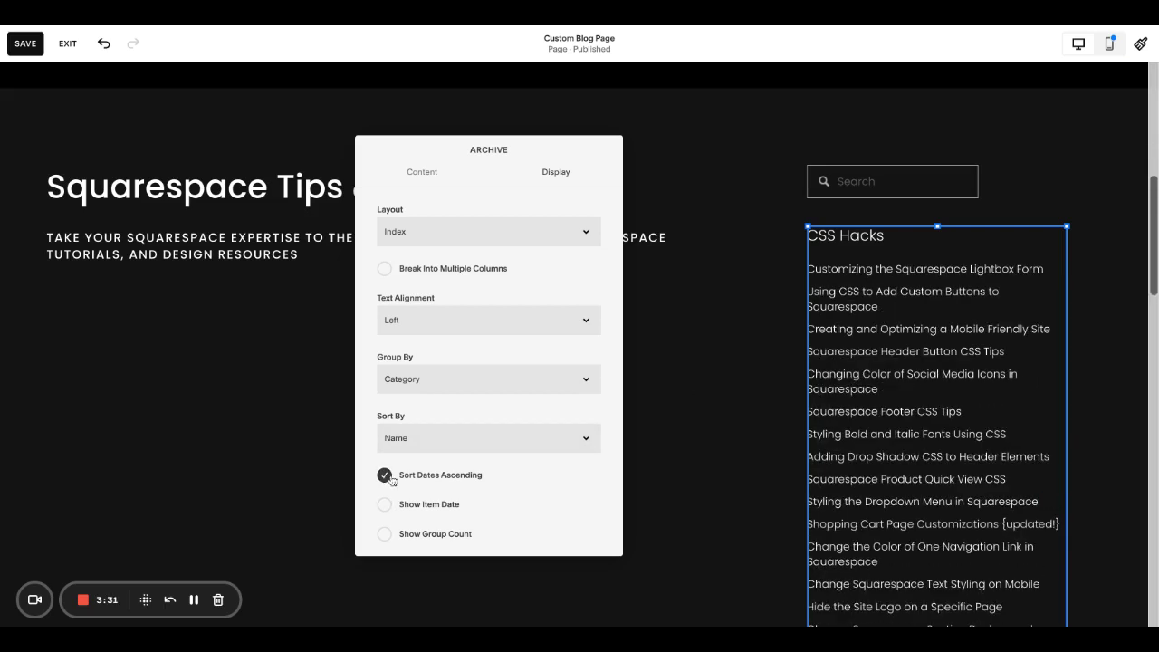
{"action": "left_click", "coordinate": [386, 478]}
{"action": "left_click", "coordinate": [385, 535]}
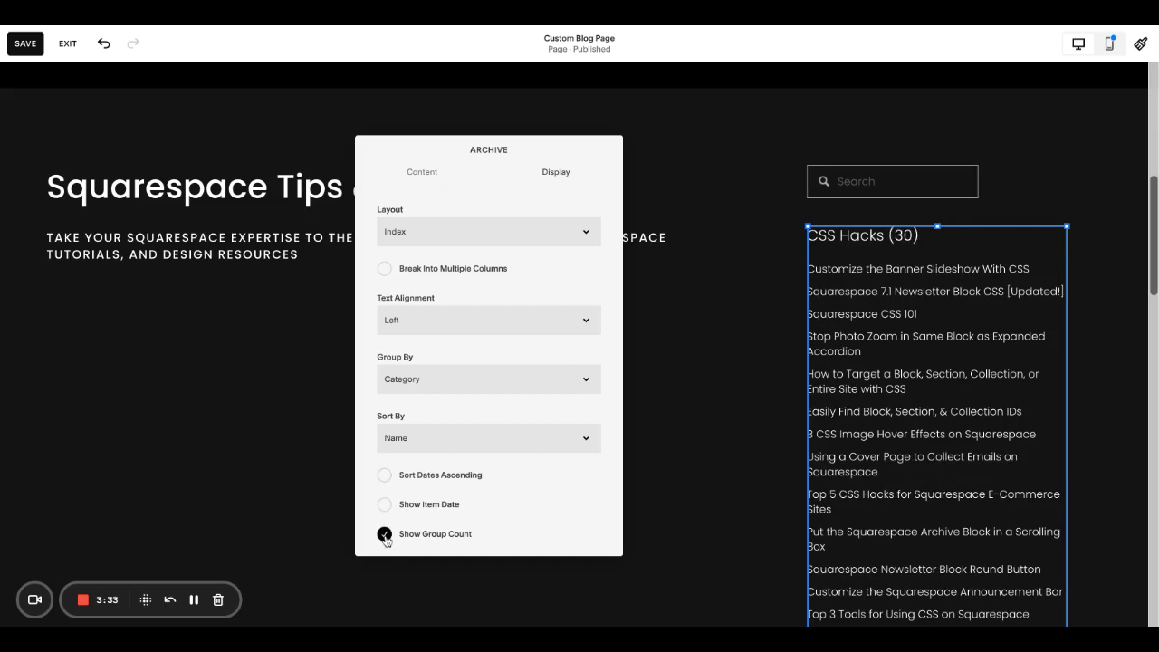
- Set the archive's grouping back to Month with the group count turned off
{"action": "left_click", "coordinate": [535, 380]}
{"action": "left_click", "coordinate": [512, 321]}
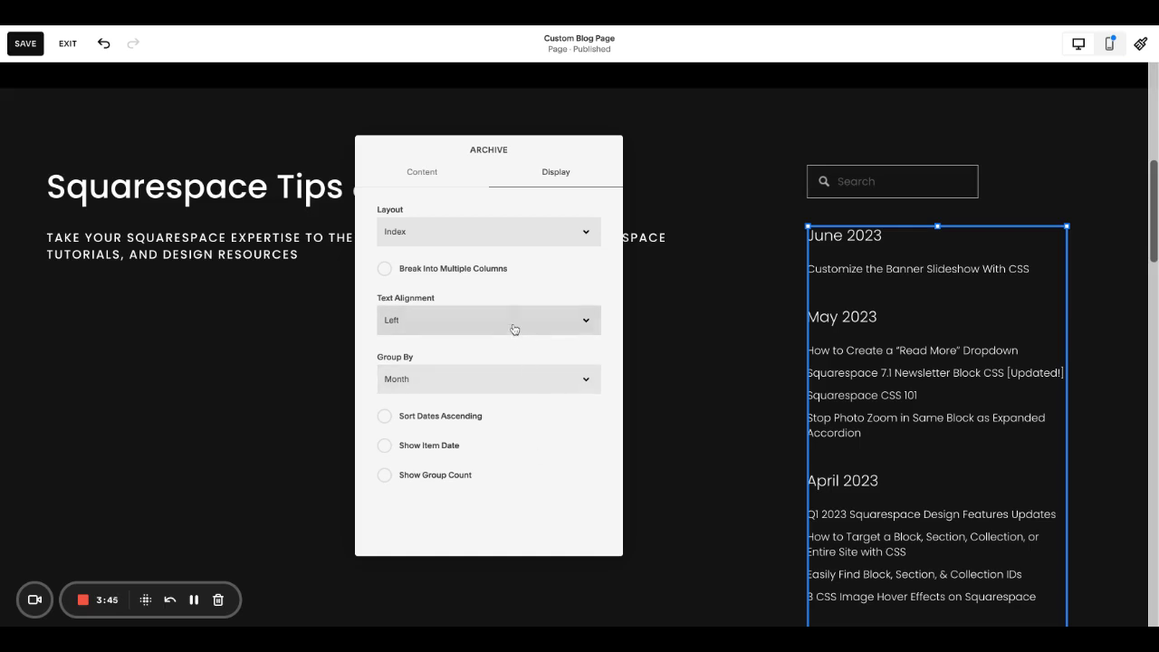
{"action": "left_click", "coordinate": [719, 350]}
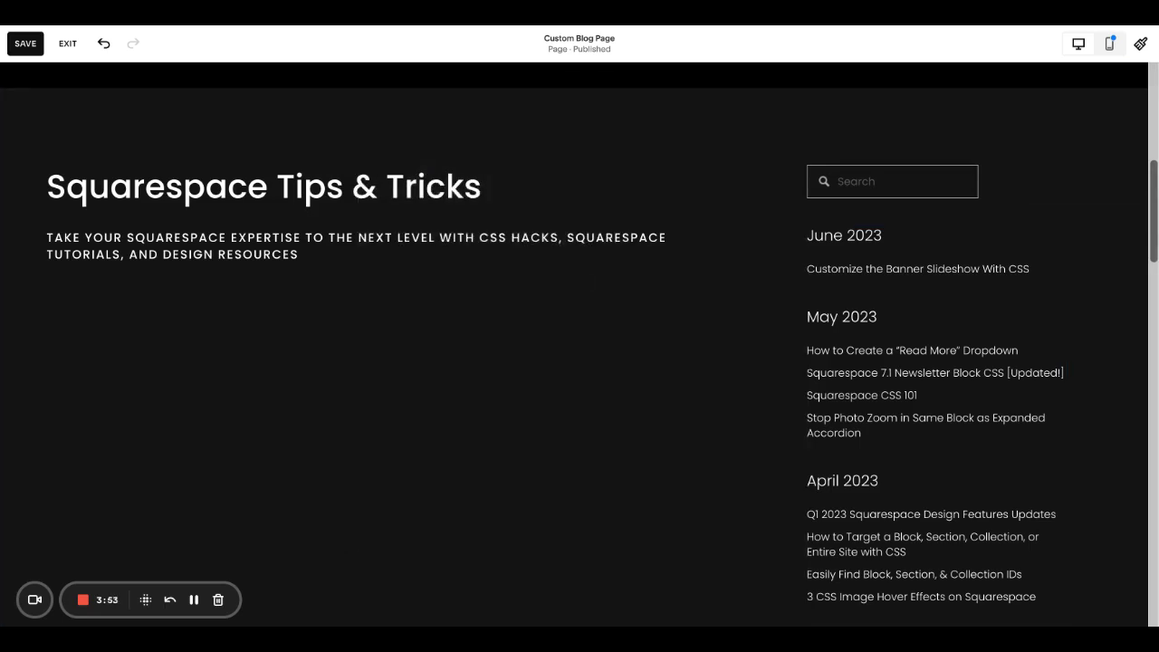
- Examine the three category images in the original section above as a reference for the dark section
{"action": "scroll", "coordinate": [666, 277], "scroll_direction": "up", "scroll_amount": 3}
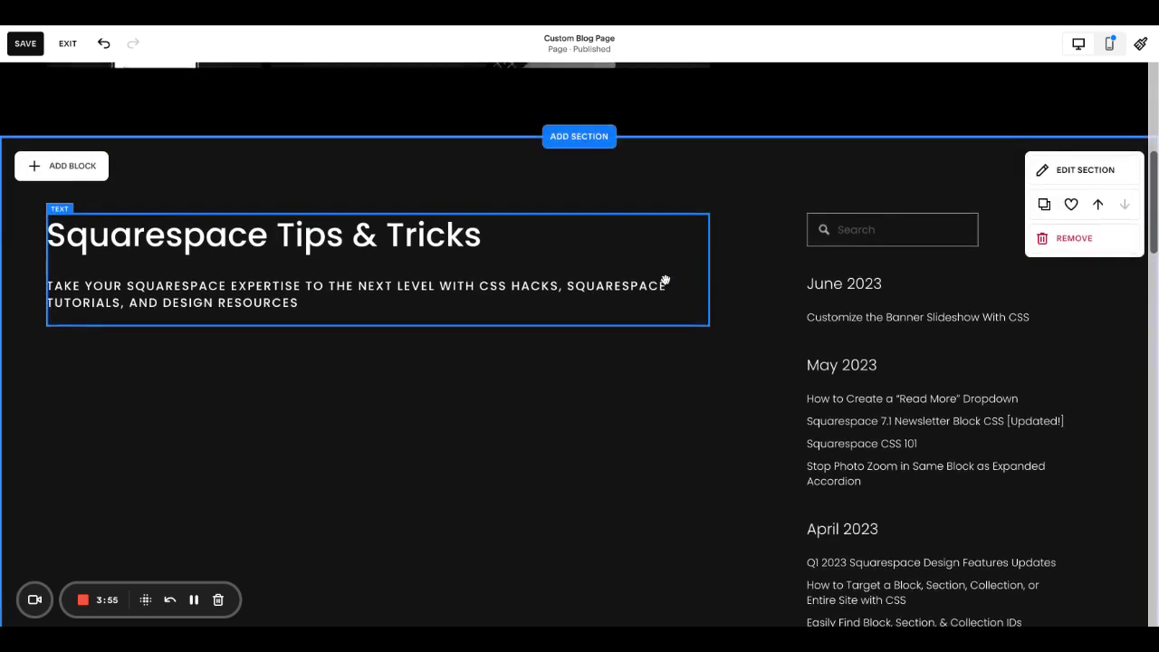
{"action": "scroll", "coordinate": [666, 280], "scroll_direction": "up", "scroll_amount": 3}
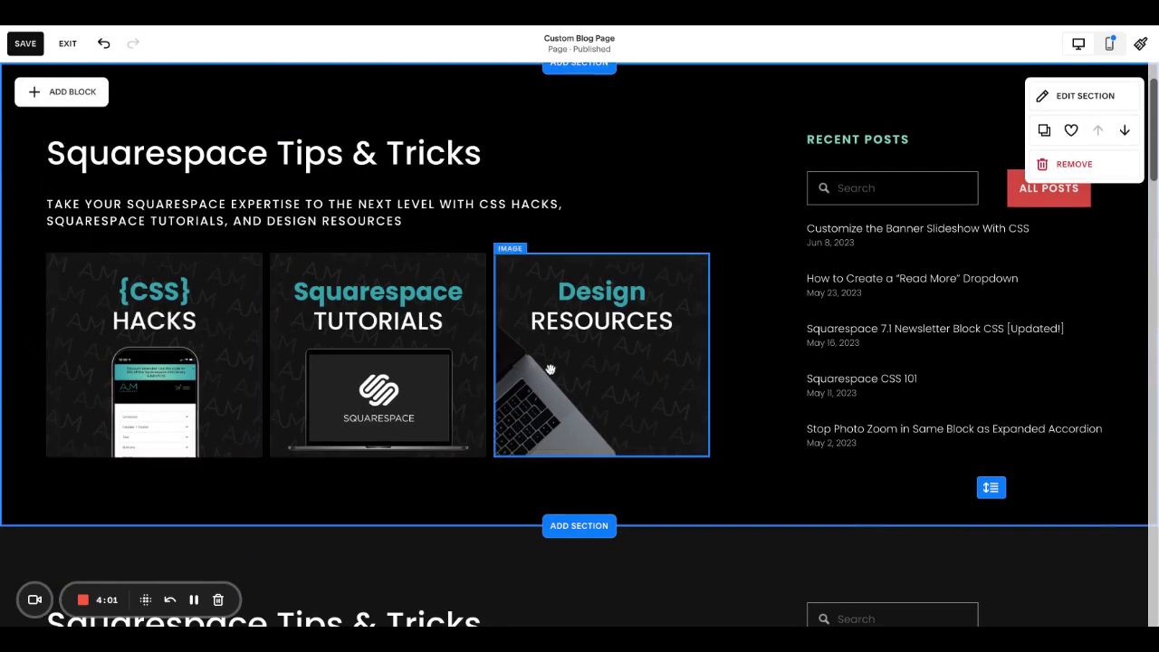
{"action": "scroll", "coordinate": [551, 369], "scroll_direction": "down", "scroll_amount": 5}
{"action": "scroll", "coordinate": [380, 354], "scroll_direction": "up", "scroll_amount": 5}
{"action": "left_click", "coordinate": [124, 328]}
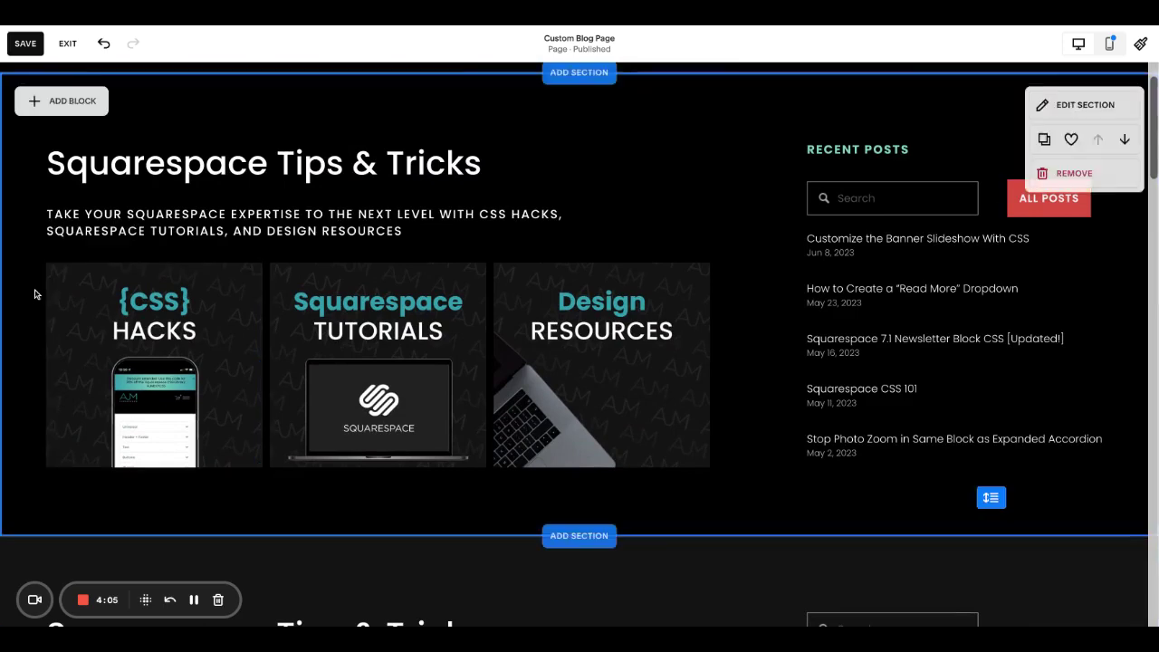
{"action": "scroll", "coordinate": [27, 299], "scroll_direction": "down", "scroll_amount": 4}
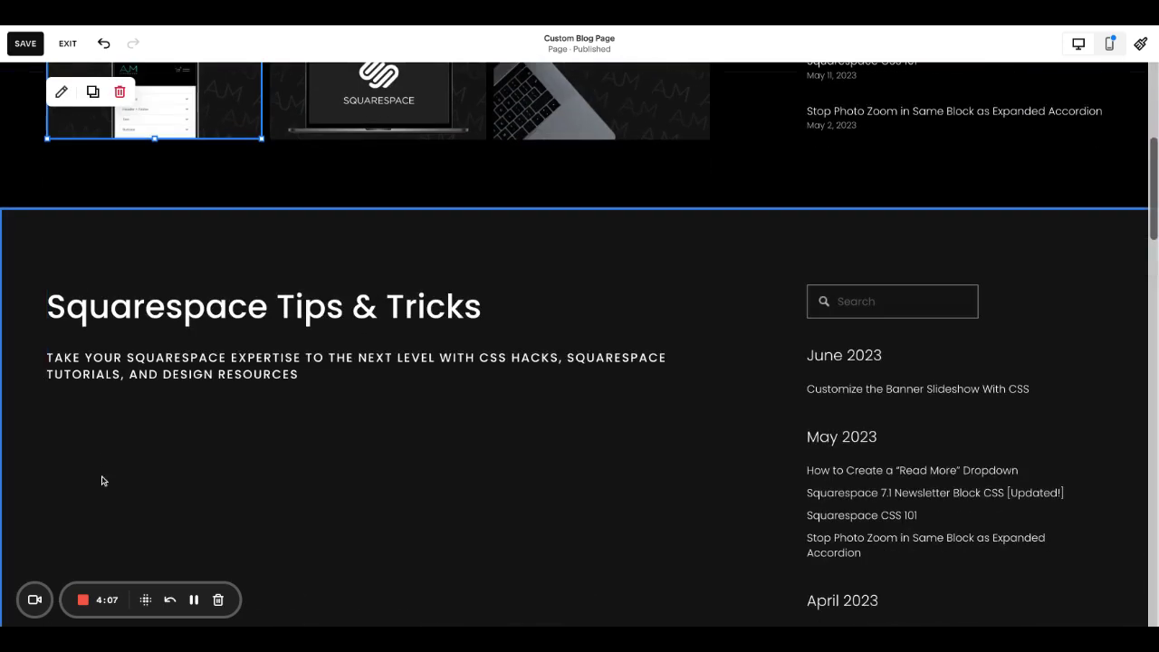
{"action": "left_click", "coordinate": [62, 235]}
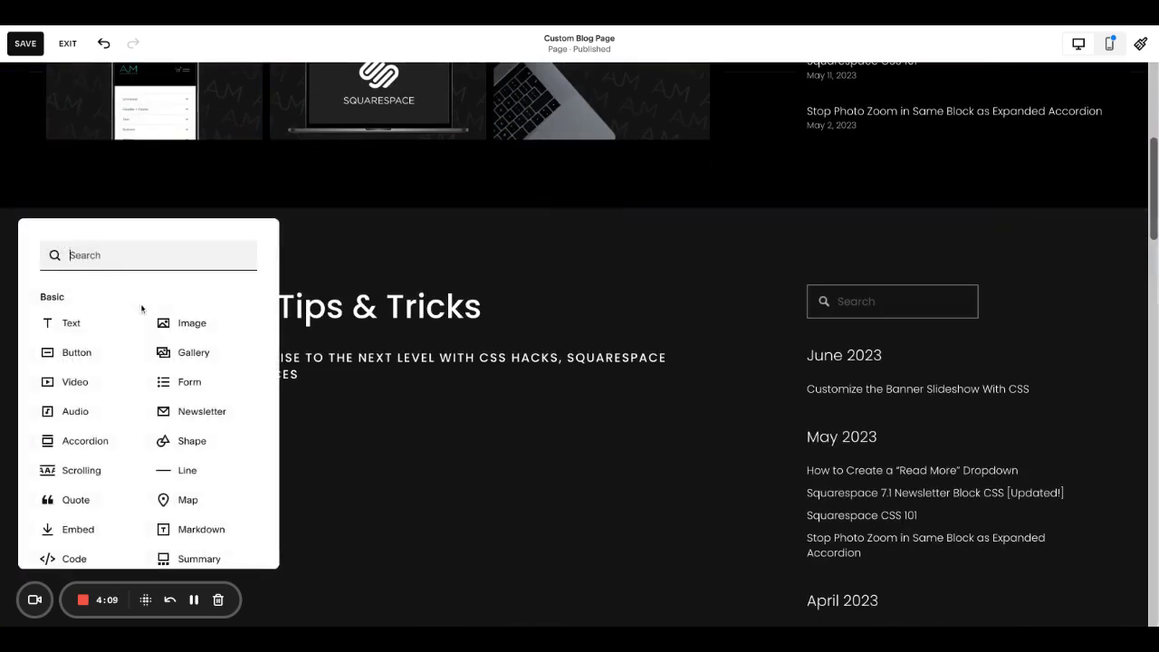
{"action": "left_click", "coordinate": [156, 317]}
{"action": "left_click_drag", "start_coordinate": [172, 303], "coordinate": [173, 416]}
{"action": "scroll", "coordinate": [321, 523], "scroll_direction": "down", "scroll_amount": 1}
{"action": "left_click_drag", "start_coordinate": [307, 478], "coordinate": [310, 480]}
{"action": "key", "text": "Delete"}
- Add a Shape block beneath the dark section's subtitle and narrow it to a square
{"action": "left_click", "coordinate": [72, 136]}
{"action": "scroll", "coordinate": [159, 272], "scroll_direction": "down", "scroll_amount": 3}
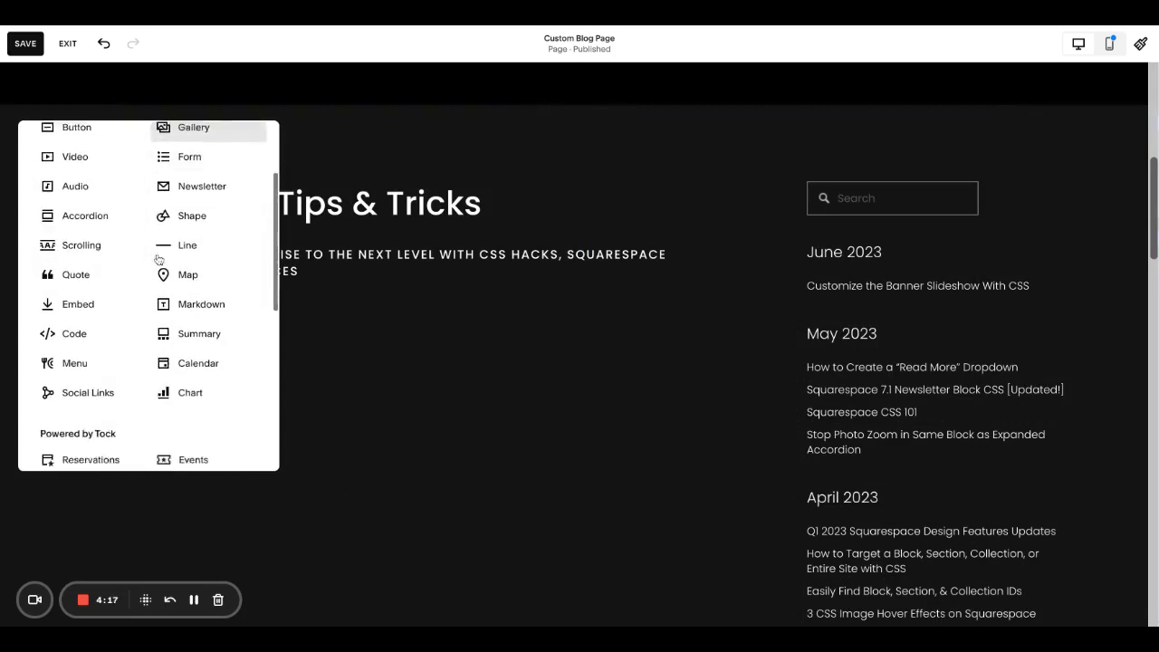
{"action": "scroll", "coordinate": [159, 259], "scroll_direction": "up", "scroll_amount": 2}
{"action": "left_click", "coordinate": [188, 279]}
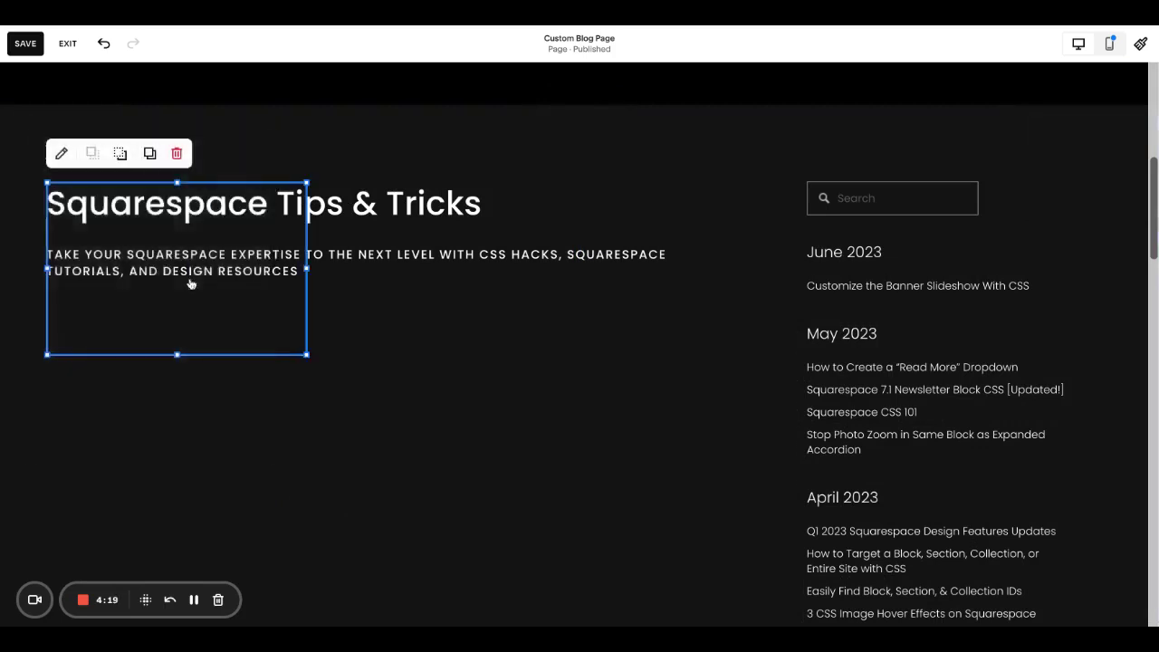
{"action": "left_click_drag", "start_coordinate": [200, 252], "coordinate": [201, 372]}
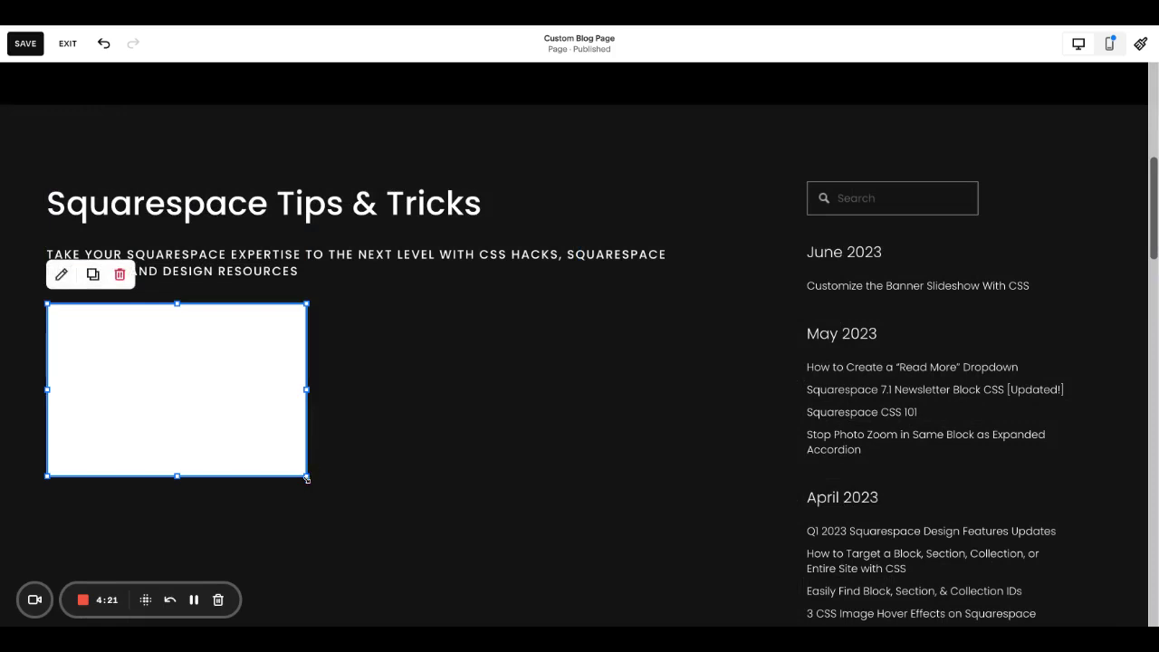
{"action": "left_click_drag", "start_coordinate": [307, 479], "coordinate": [260, 479]}
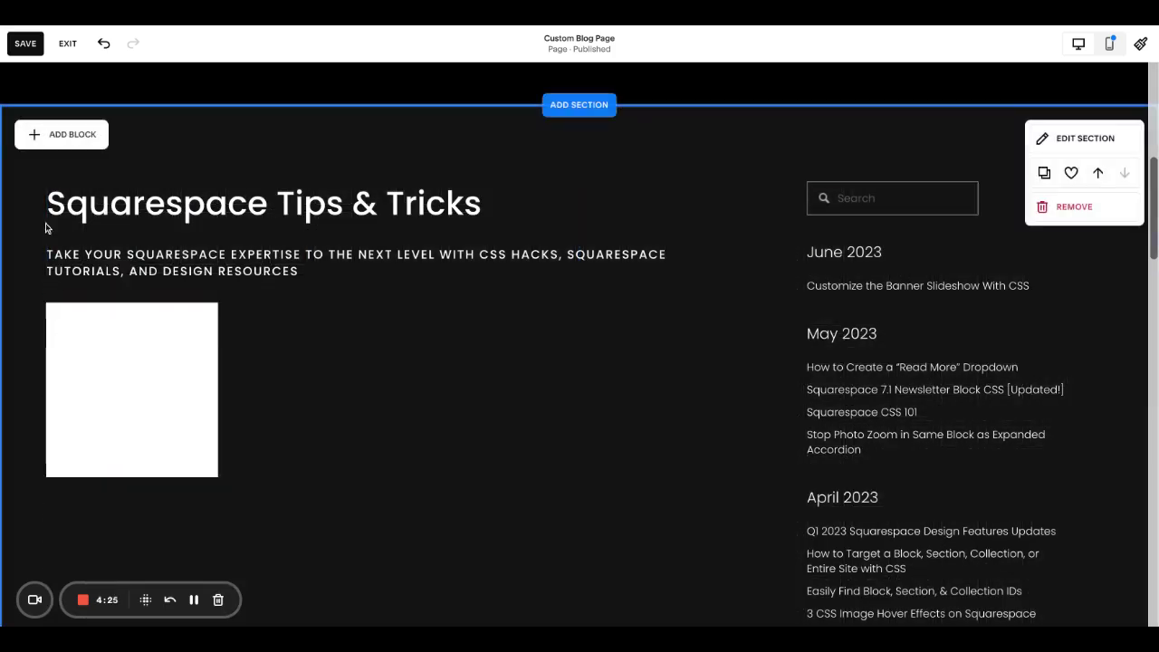
- Fill the square shape with the mint green palette color
{"action": "left_click", "coordinate": [100, 367]}
{"action": "left_click", "coordinate": [57, 272]}
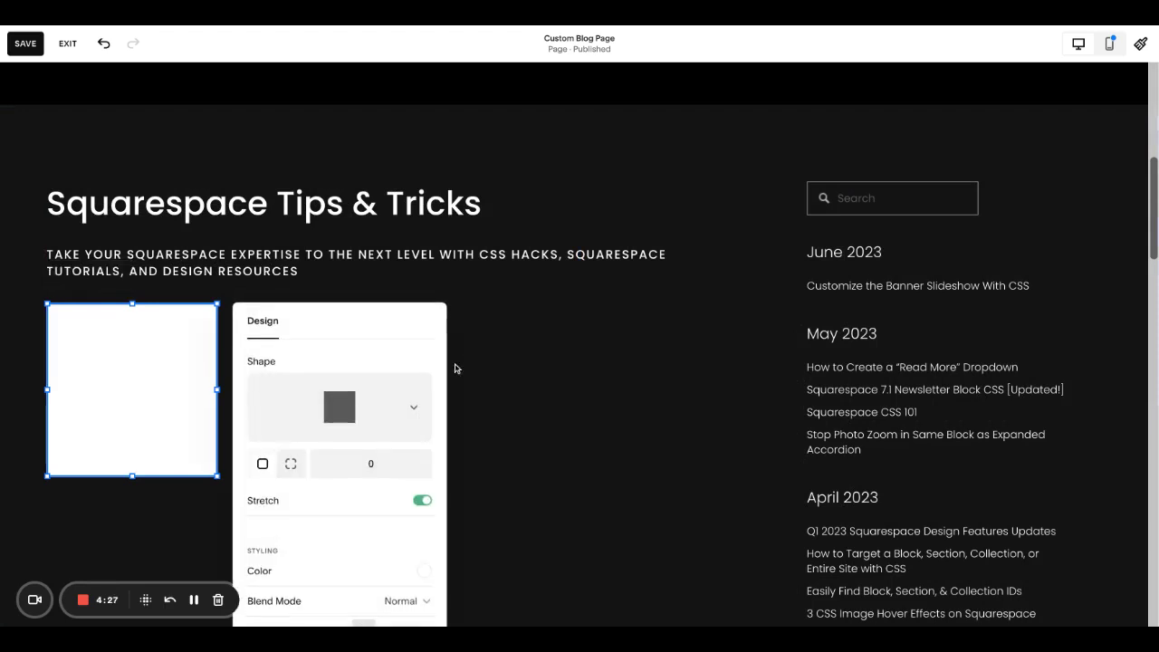
{"action": "scroll", "coordinate": [422, 483], "scroll_direction": "down", "scroll_amount": 2}
{"action": "left_click", "coordinate": [424, 487]}
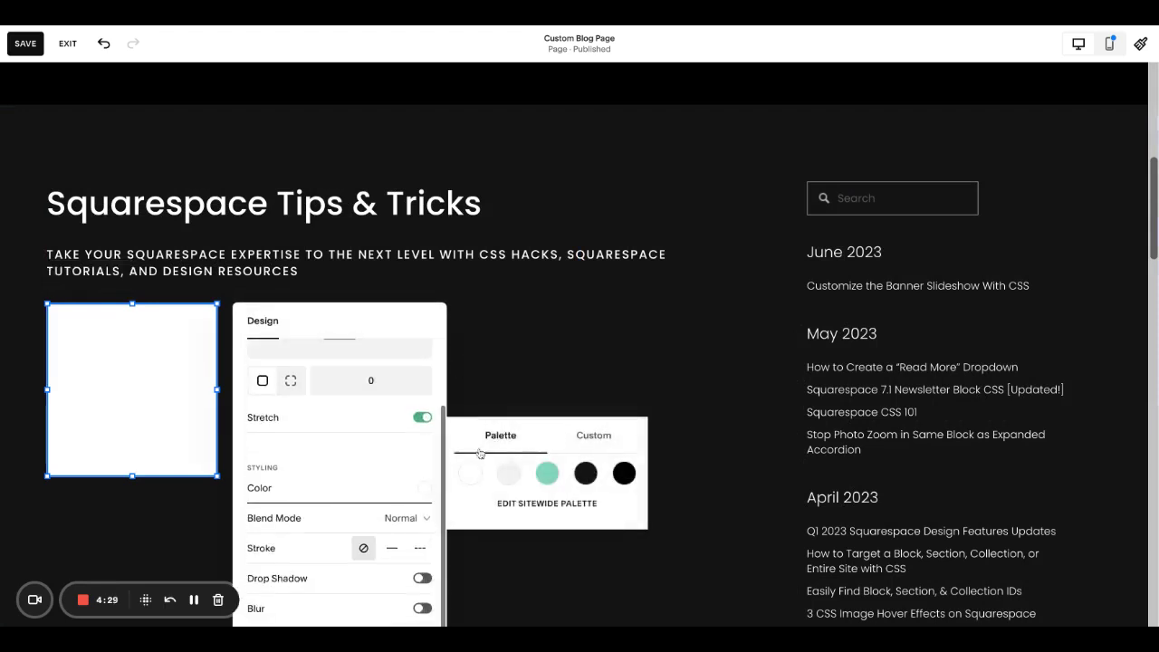
{"action": "left_click", "coordinate": [547, 459]}
{"action": "left_click", "coordinate": [538, 381]}
- Overlay a text block reading "Category" on the green square, narrowed to the square's width
{"action": "left_click", "coordinate": [53, 134]}
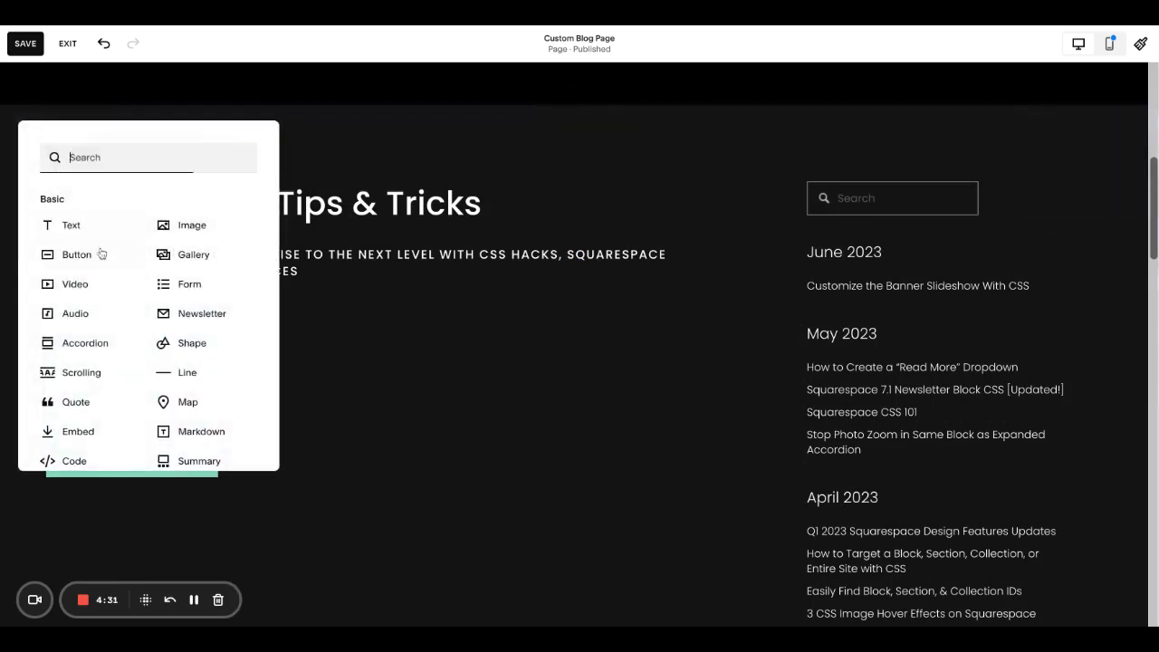
{"action": "left_click", "coordinate": [92, 229]}
{"action": "left_click_drag", "start_coordinate": [109, 185], "coordinate": [115, 367]}
{"action": "left_click_drag", "start_coordinate": [306, 391], "coordinate": [218, 390]}
{"action": "left_click", "coordinate": [164, 377]}
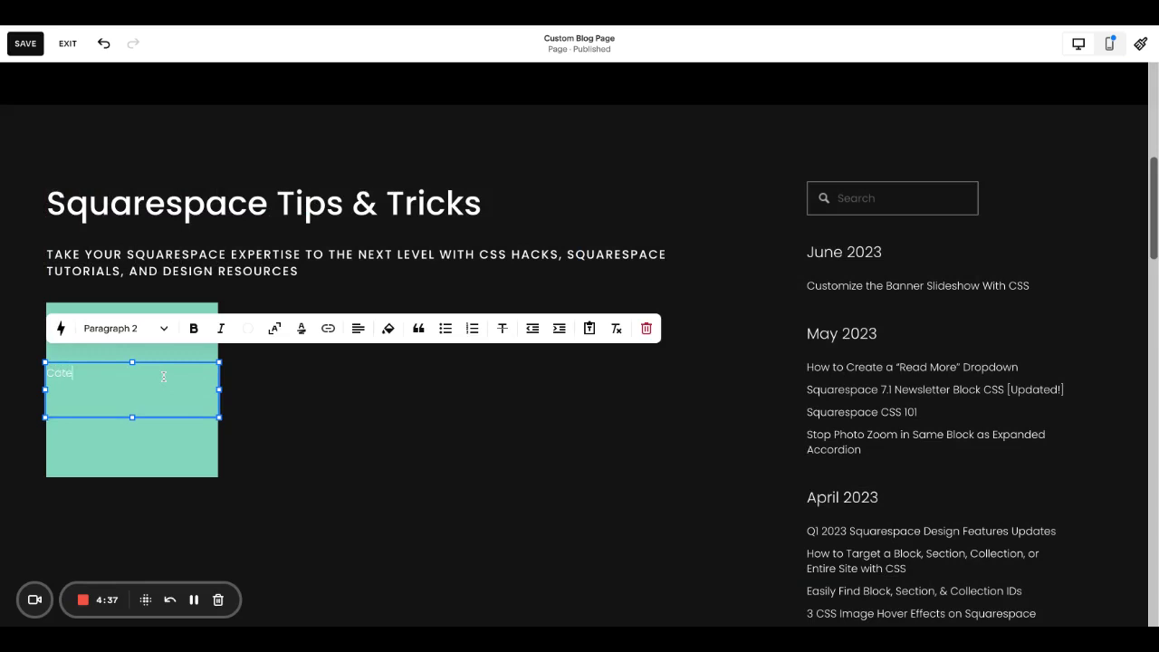
- Format the "Category" text as Heading 3 with centered alignment
{"action": "left_click", "coordinate": [154, 330]}
{"action": "left_click", "coordinate": [153, 421]}
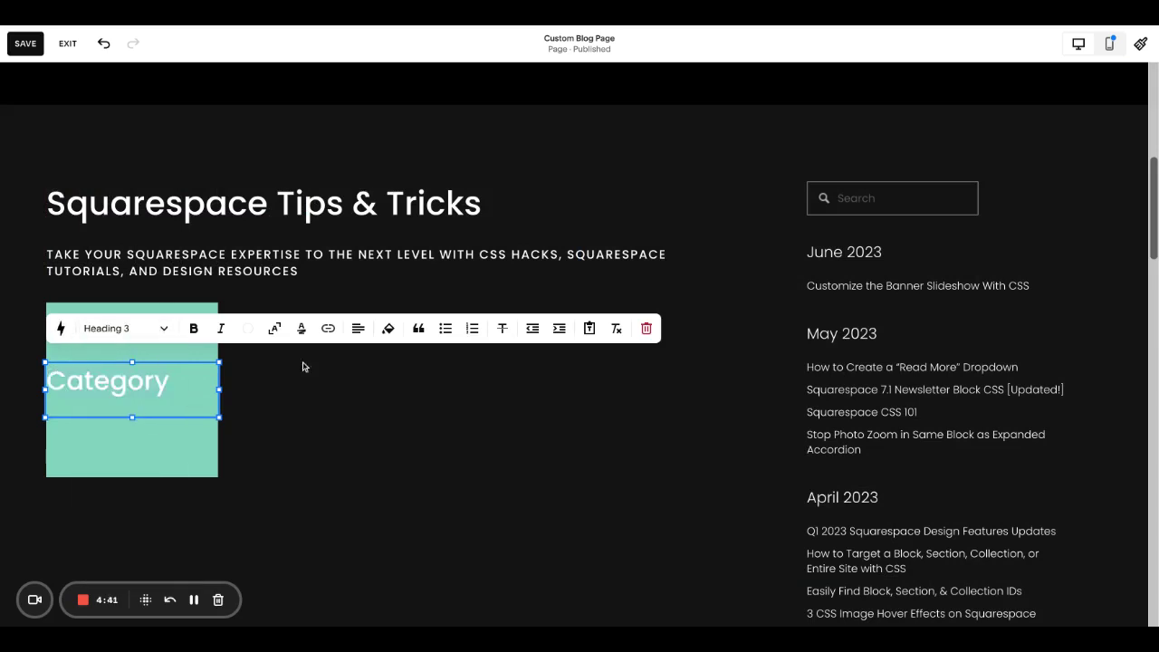
{"action": "left_click", "coordinate": [358, 328]}
{"action": "left_click", "coordinate": [345, 361]}
{"action": "left_click", "coordinate": [308, 447]}
- Align the "Category" text vertically to the middle of its block
{"action": "left_click", "coordinate": [182, 369]}
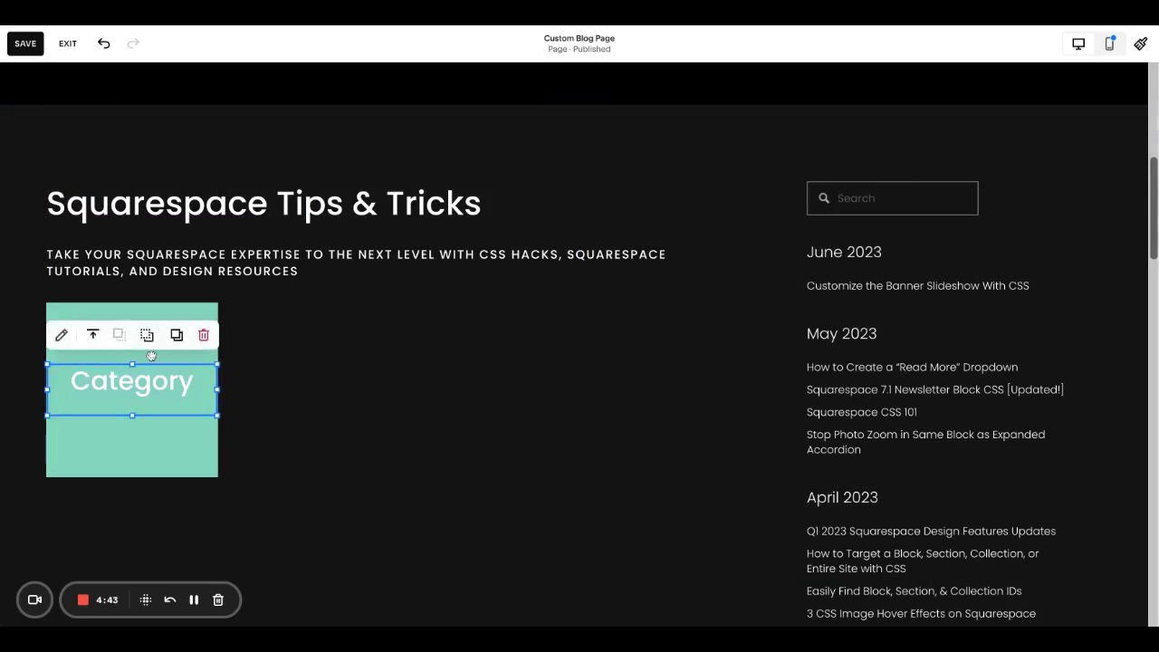
{"action": "left_click", "coordinate": [93, 333]}
{"action": "left_click", "coordinate": [93, 366]}
{"action": "left_click", "coordinate": [310, 435]}
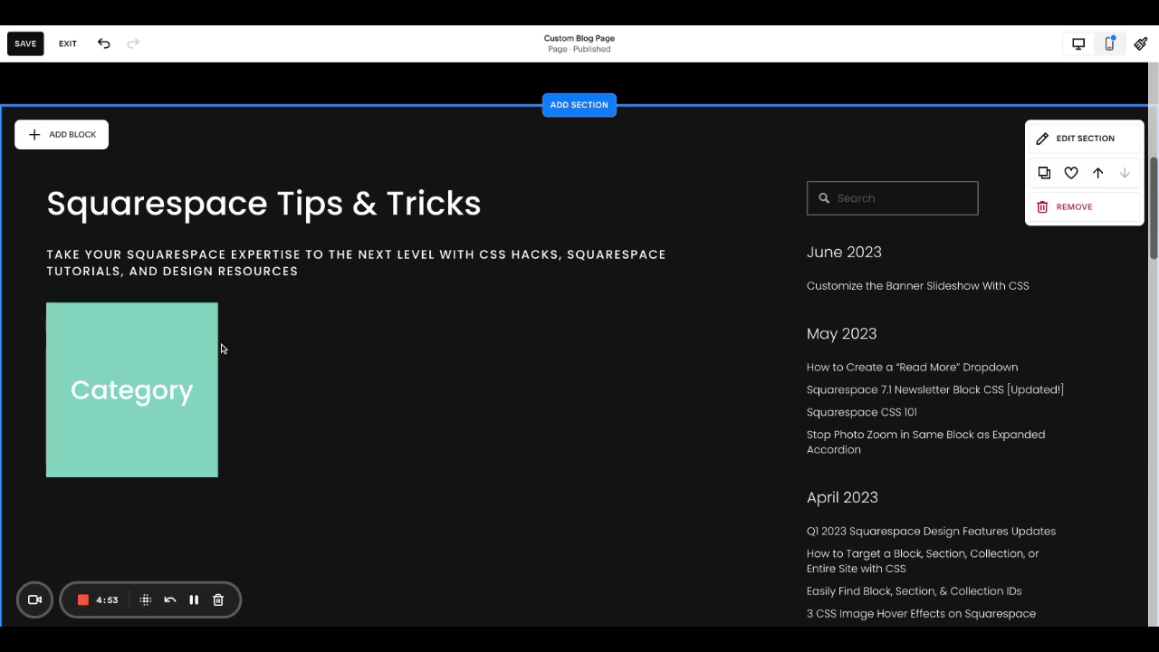
- Delete the green square together with its "Category" text
{"action": "left_click", "coordinate": [161, 387]}
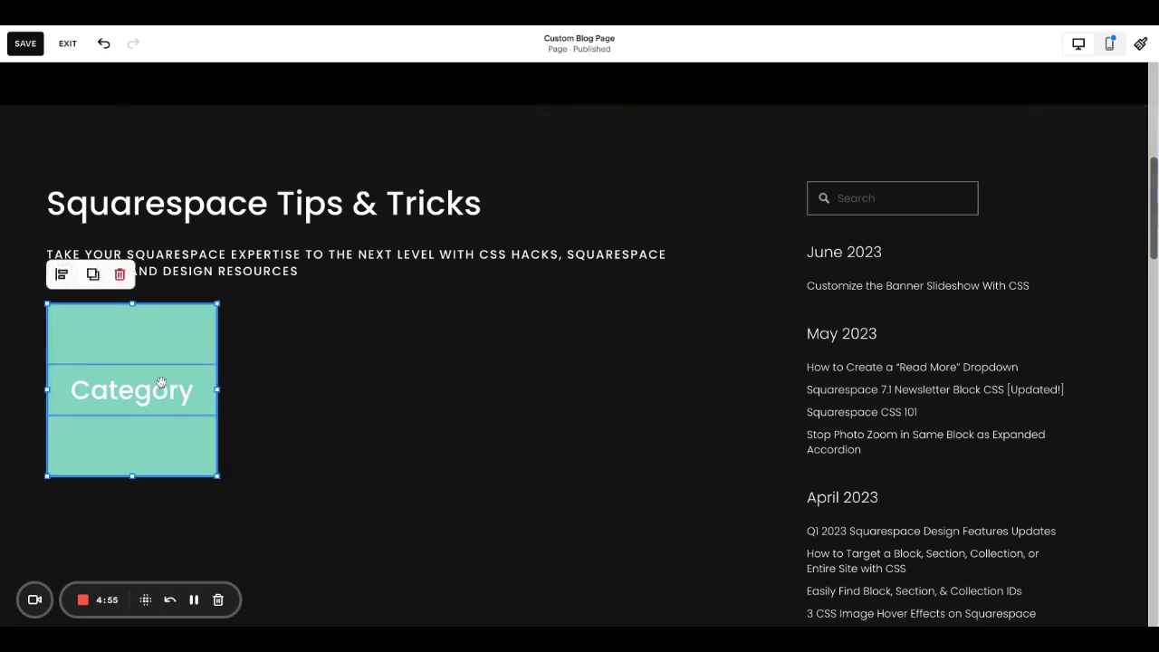
{"action": "key", "text": "Delete"}
- Copy the three category images from the original section into the dark section, placed in a row beneath the subtitle
{"action": "scroll", "coordinate": [161, 383], "scroll_direction": "up", "scroll_amount": 5}
{"action": "left_click_drag", "start_coordinate": [6, 315], "coordinate": [646, 345]}
{"action": "scroll", "coordinate": [646, 346], "scroll_direction": "down", "scroll_amount": 5}
{"action": "key", "text": "super+v"}
{"action": "left_click_drag", "start_coordinate": [360, 250], "coordinate": [367, 372]}
{"action": "left_click", "coordinate": [386, 488]}
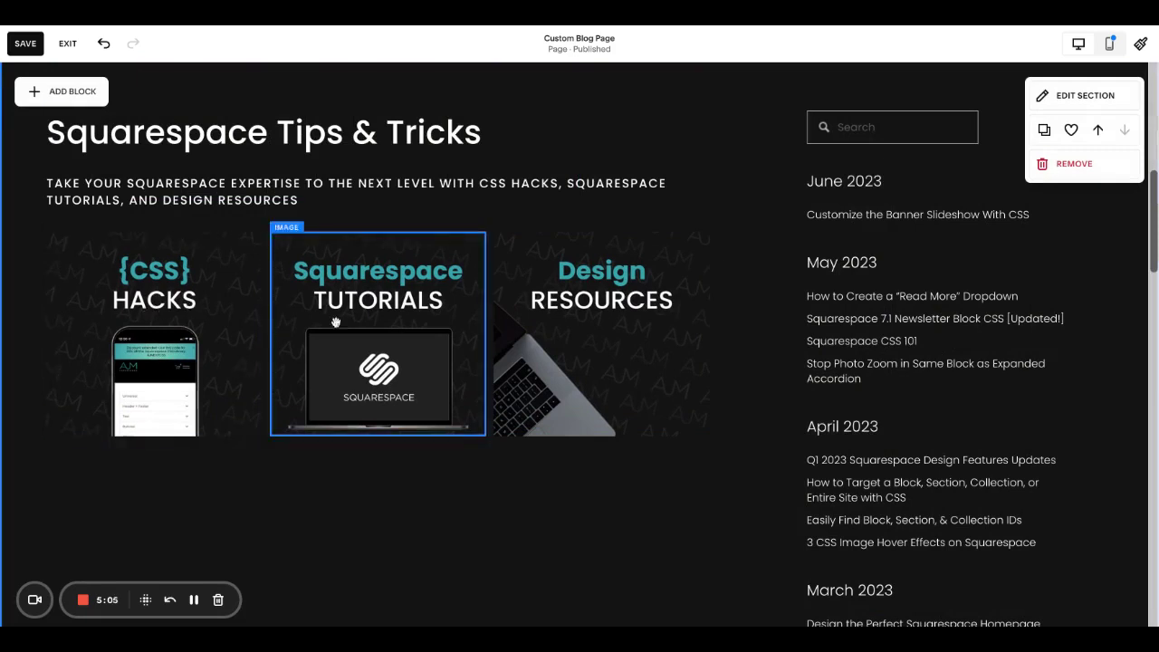
- Add a Button block to the dark section and set its text to "all posts"
{"action": "scroll", "coordinate": [641, 353], "scroll_direction": "up", "scroll_amount": 1}
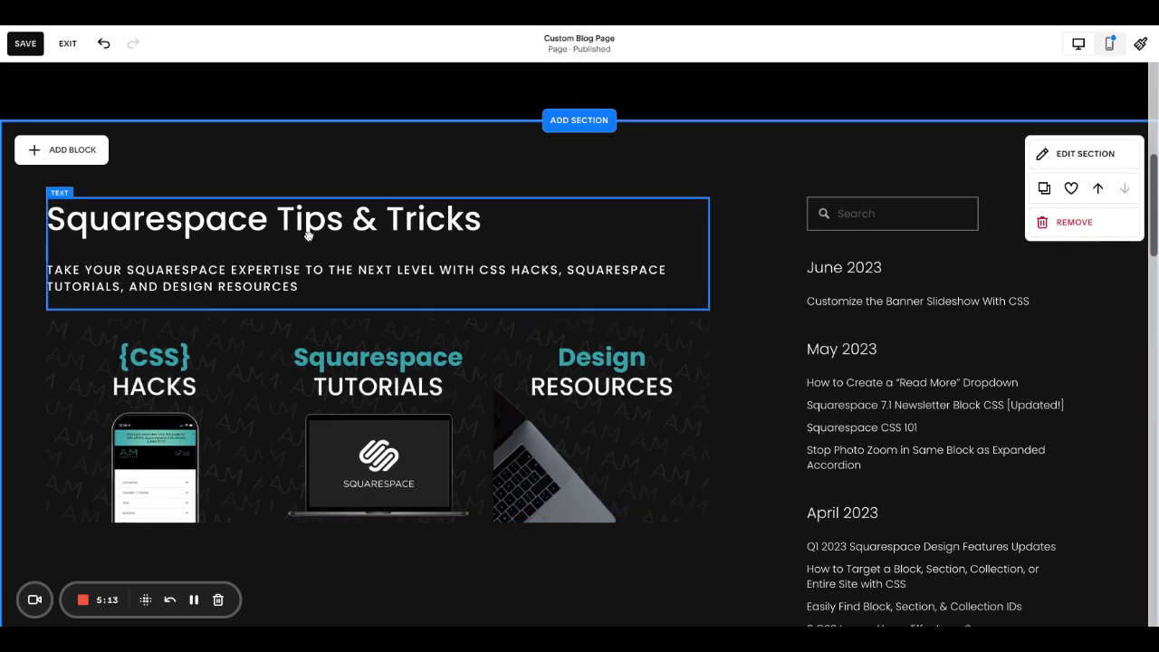
{"action": "left_click", "coordinate": [80, 152]}
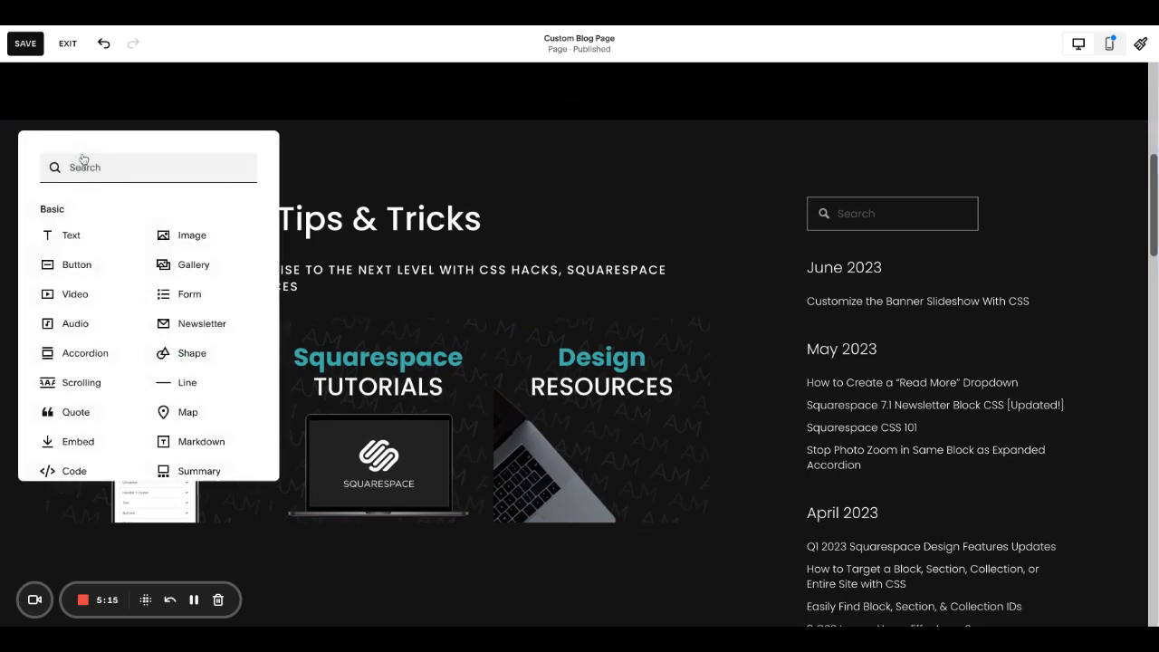
{"action": "left_click", "coordinate": [76, 265]}
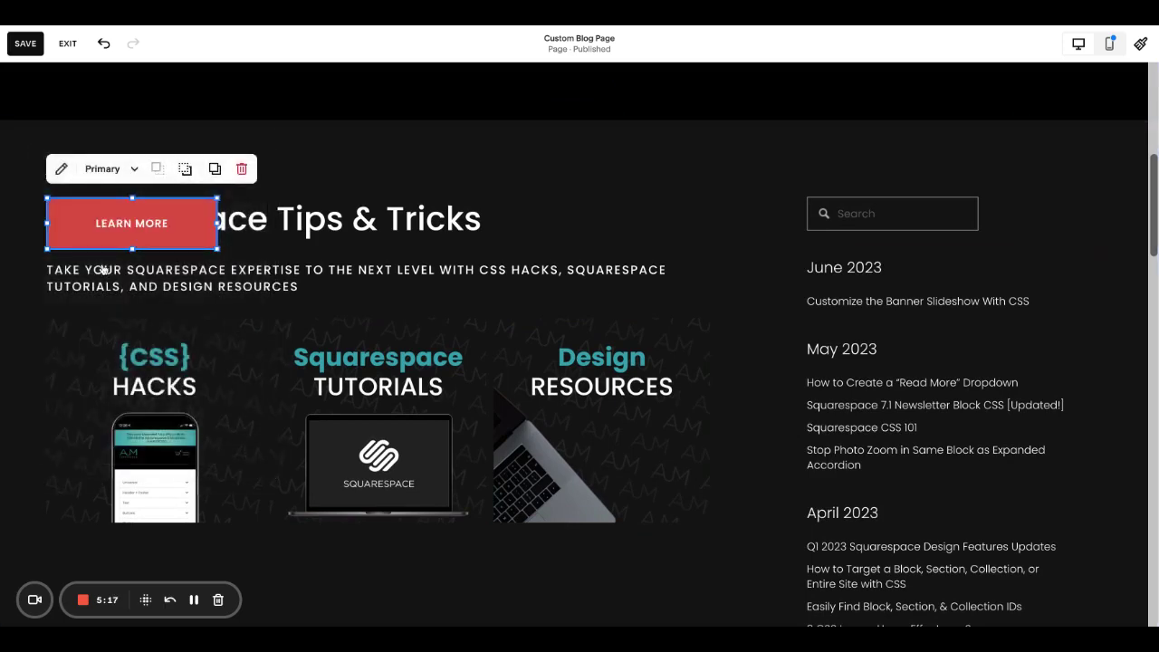
{"action": "left_click", "coordinate": [61, 169]}
{"action": "triple_click", "coordinate": [304, 281]}
{"action": "type", "text": "all posts"}
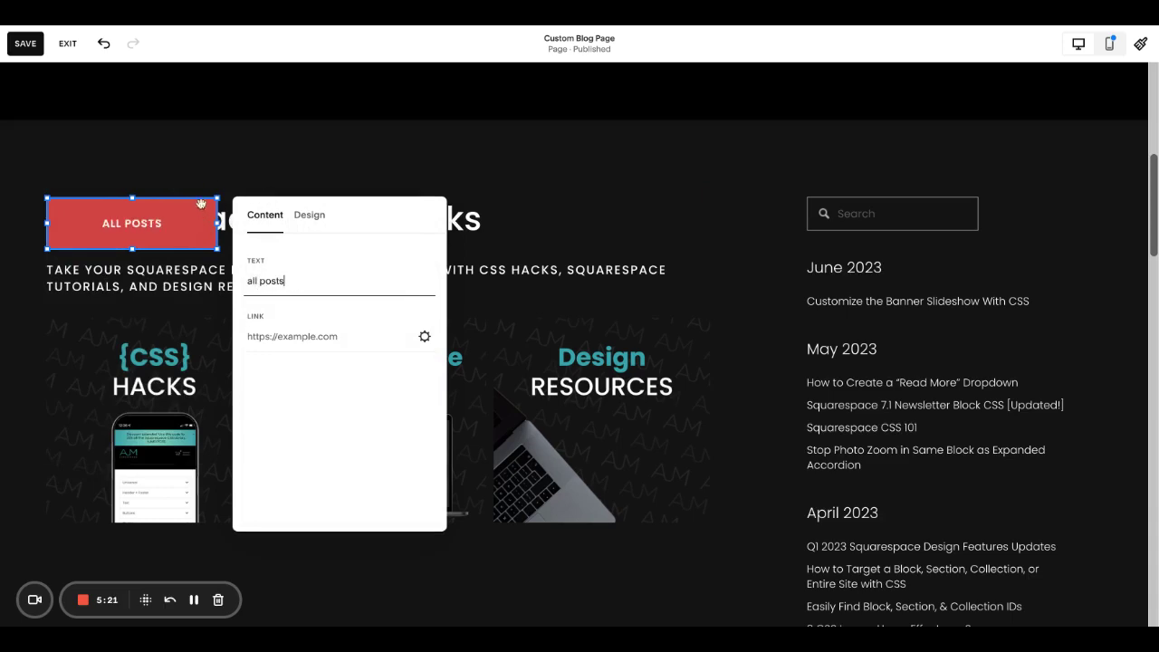
{"action": "left_click", "coordinate": [209, 185]}
- Place the "all posts" button beside the dark section's search field and narrow it
{"action": "left_click_drag", "start_coordinate": [216, 224], "coordinate": [1049, 225]}
{"action": "left_click", "coordinate": [964, 186]}
{"action": "scroll", "coordinate": [996, 280], "scroll_direction": "down", "scroll_amount": 5}
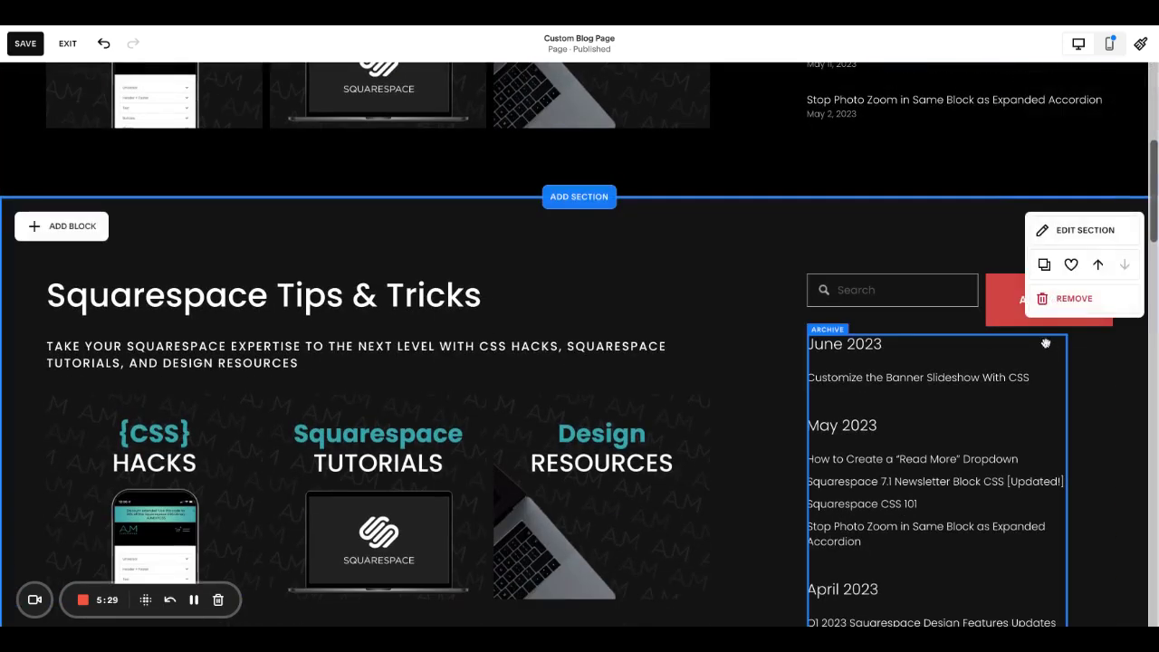
- Set the "all posts" button's sizing to Fit and compare its block with the neighboring search block
{"action": "left_click", "coordinate": [995, 276]}
{"action": "left_click", "coordinate": [1001, 245]}
{"action": "left_click", "coordinate": [1011, 291]}
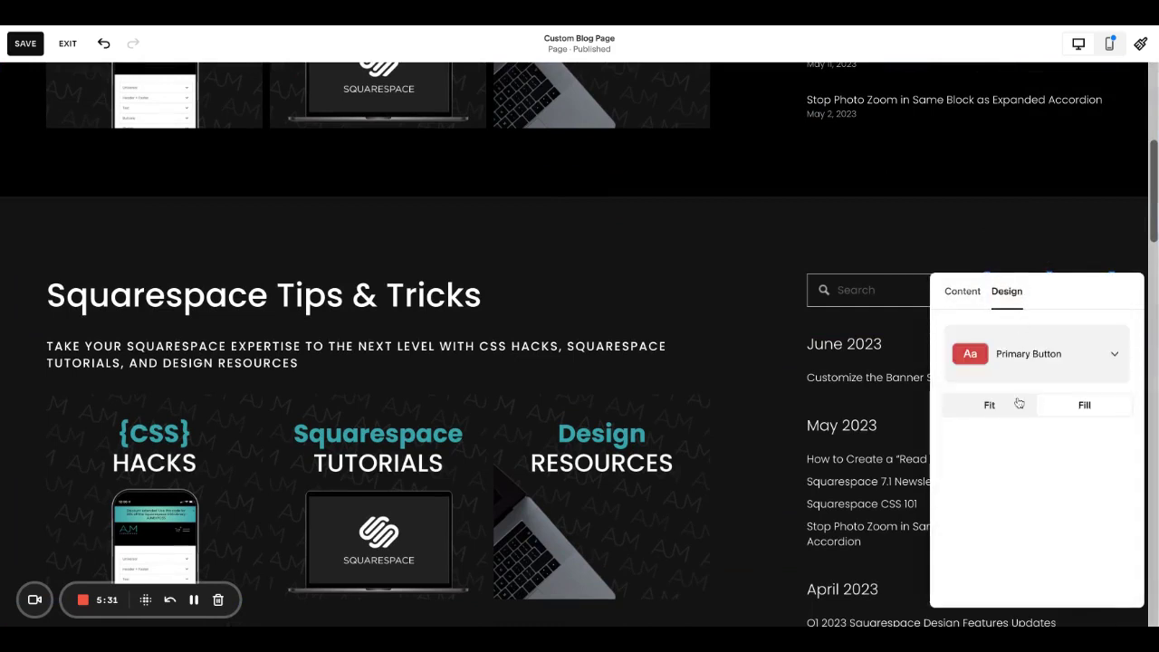
{"action": "left_click", "coordinate": [932, 246]}
{"action": "left_click", "coordinate": [1019, 312]}
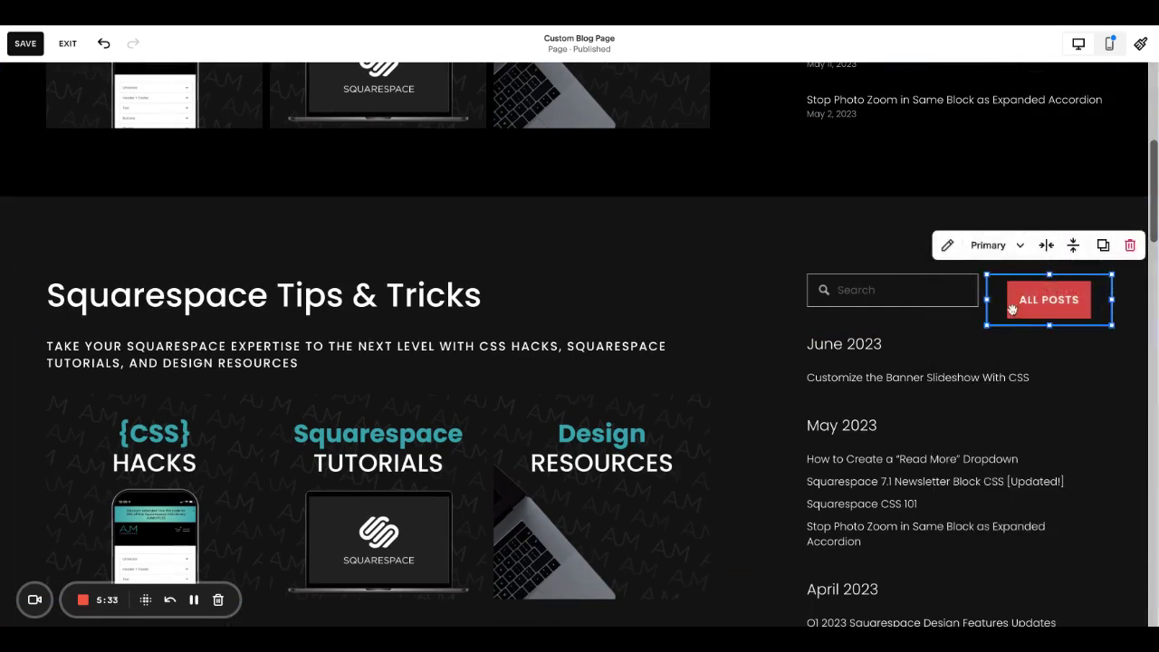
{"action": "left_click", "coordinate": [966, 286]}
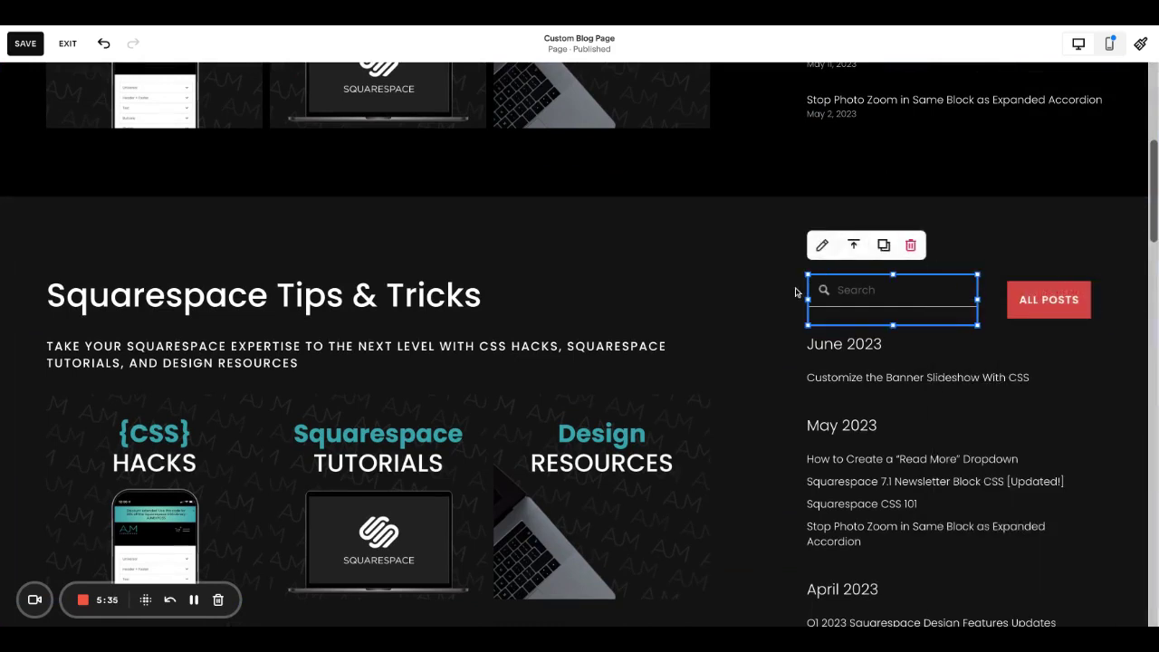
{"action": "left_click", "coordinate": [785, 290]}
- Link the "all posts" button to the Learn blog page at /learn-posts and save the link
{"action": "left_click", "coordinate": [1020, 310]}
{"action": "left_click", "coordinate": [947, 246]}
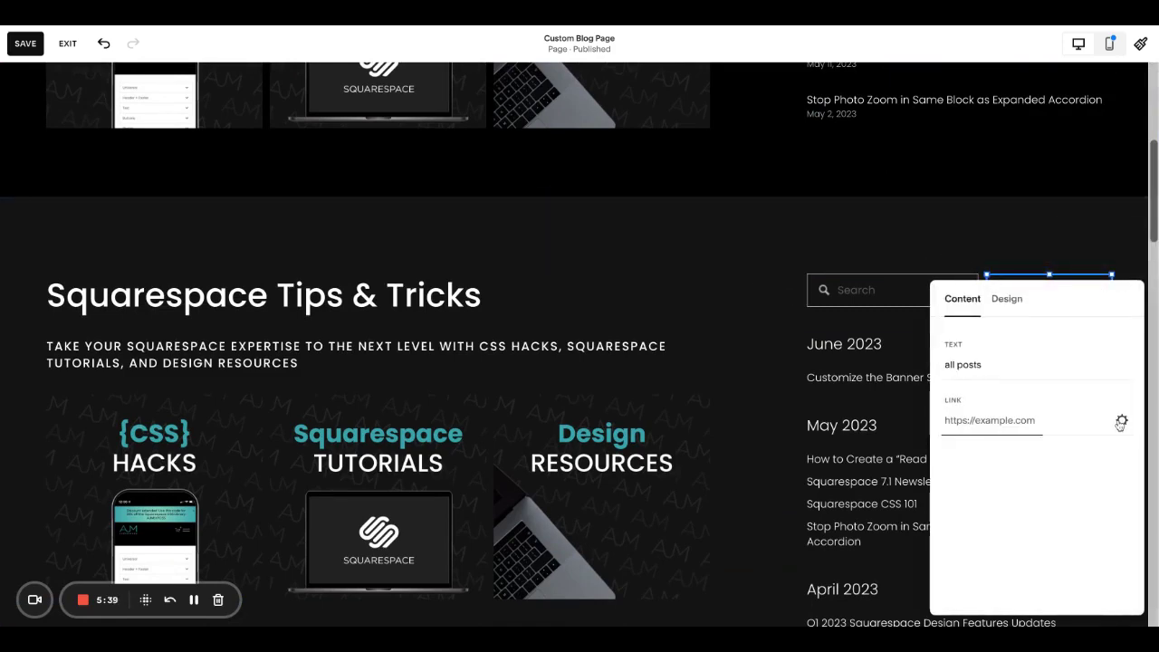
{"action": "left_click", "coordinate": [1121, 420]}
{"action": "left_click", "coordinate": [610, 234]}
{"action": "type", "text": "/learn"}
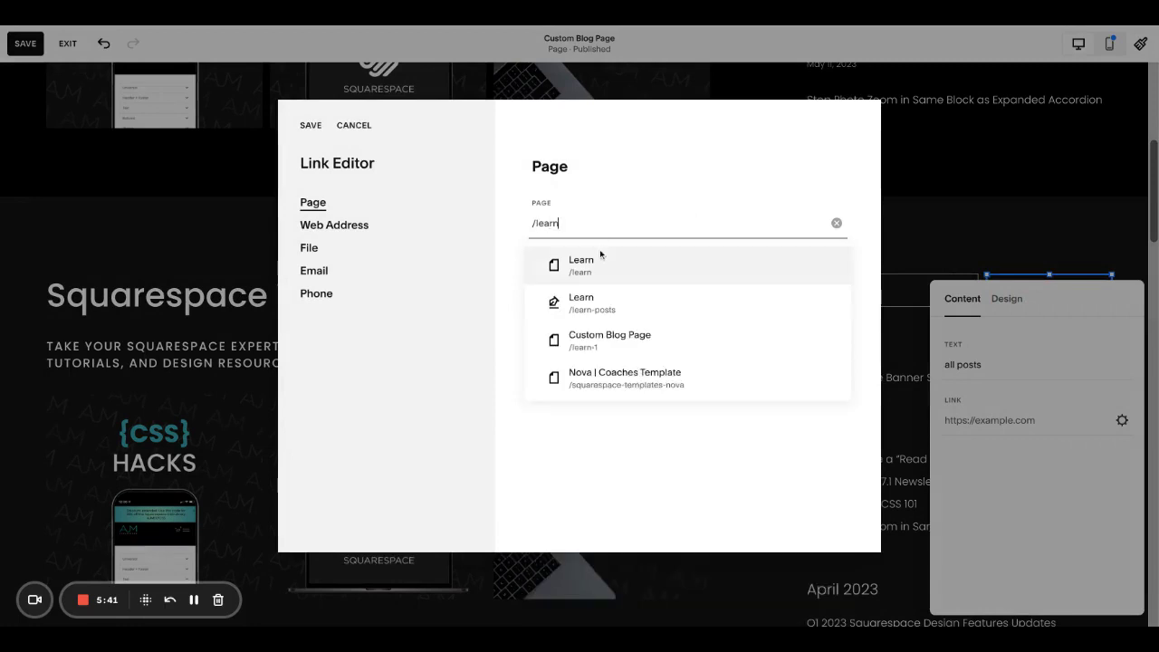
{"action": "key", "text": "Return"}
{"action": "triple_click", "coordinate": [726, 223]}
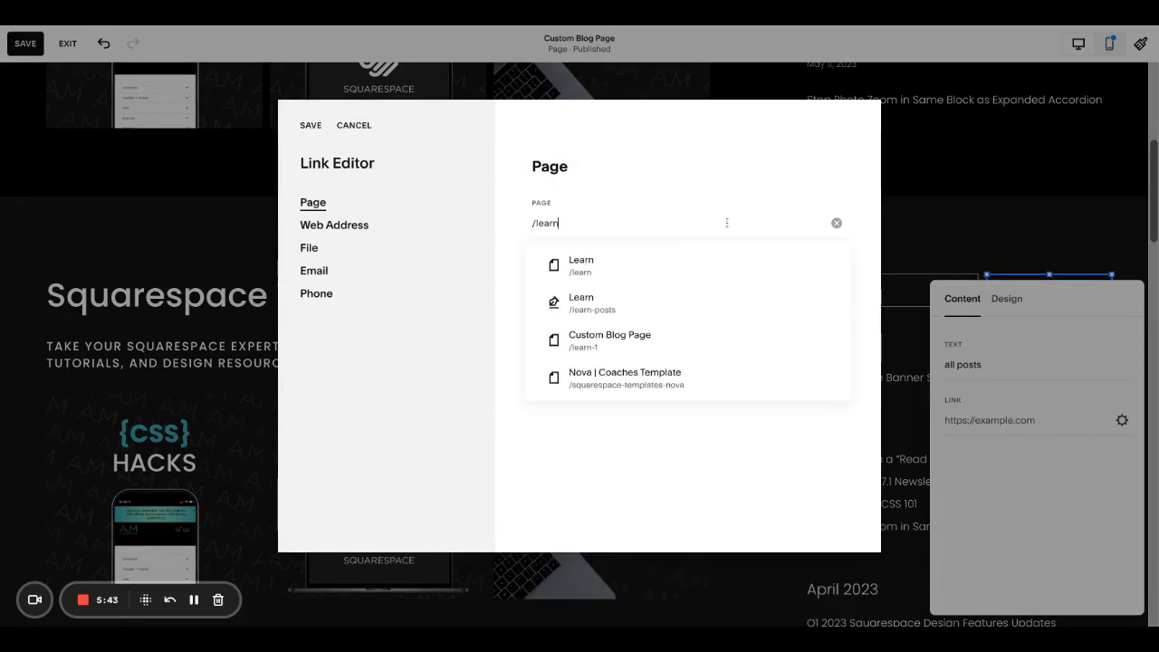
{"action": "left_click", "coordinate": [726, 222]}
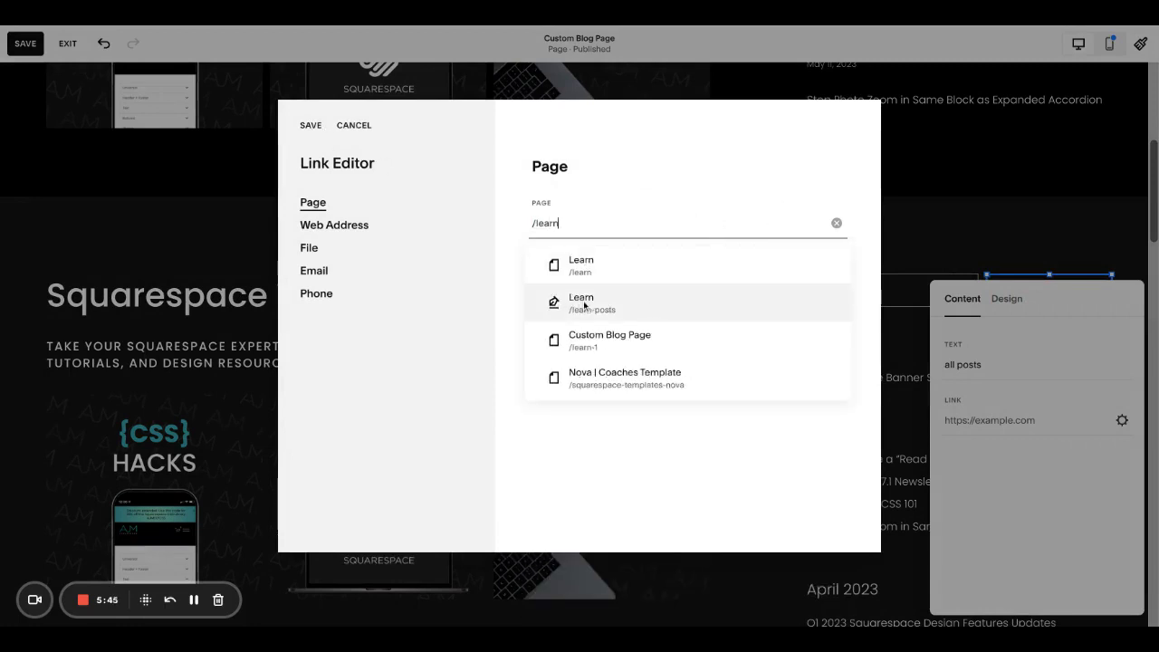
{"action": "left_click", "coordinate": [561, 304]}
{"action": "left_click", "coordinate": [310, 125]}
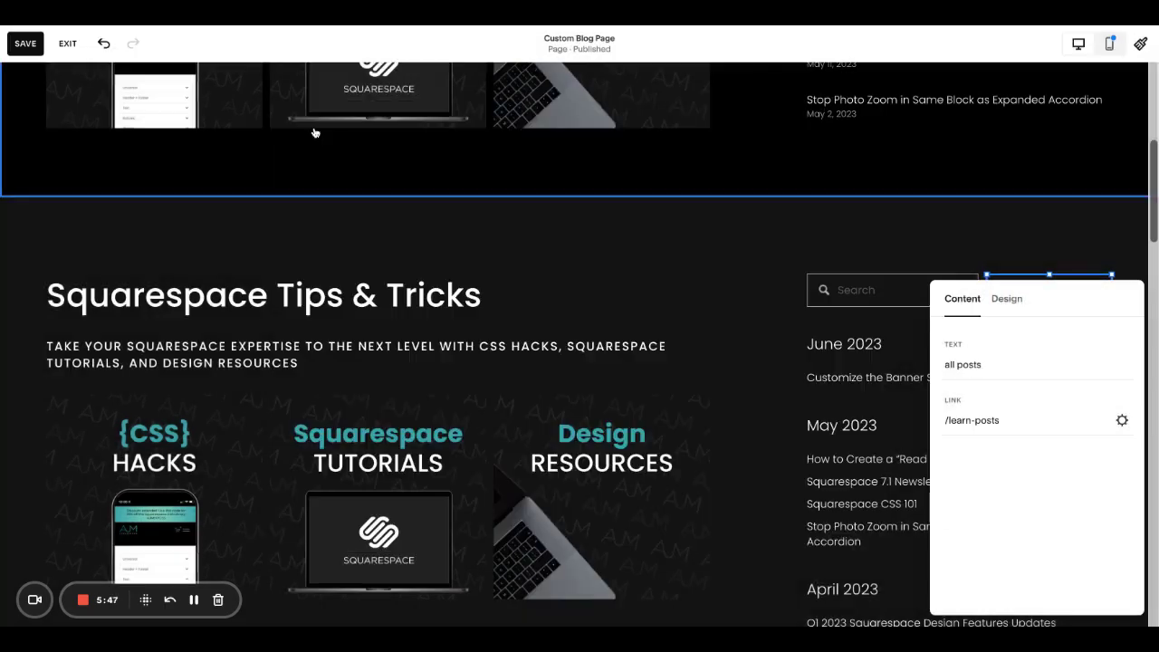
{"action": "left_click", "coordinate": [870, 254]}
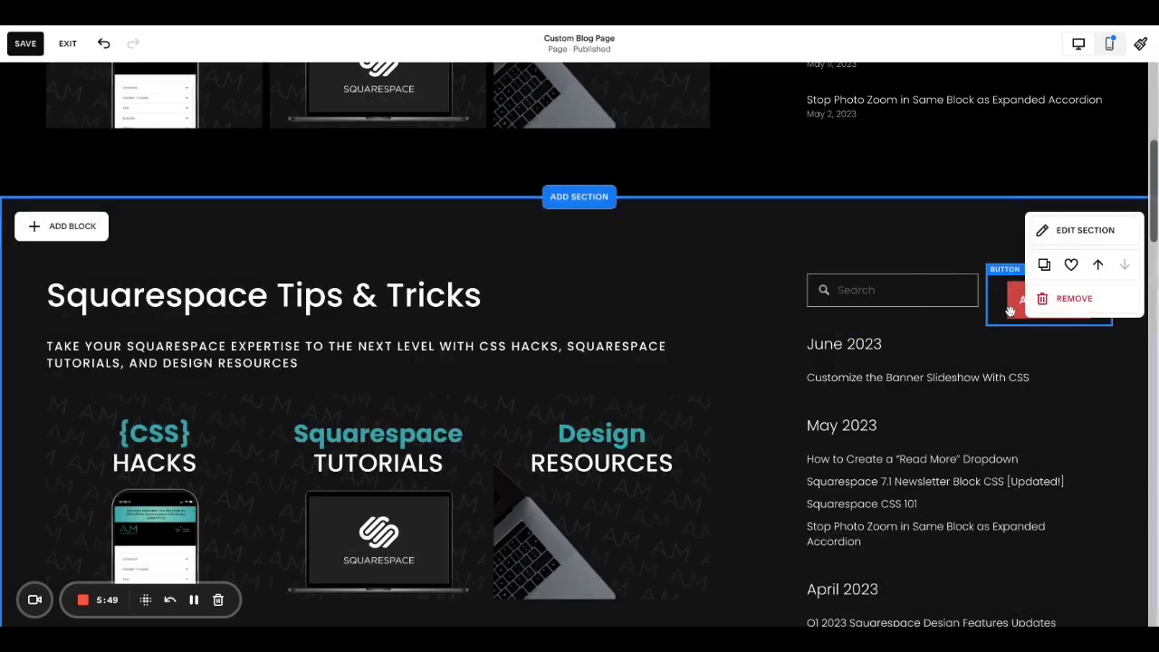
- Align the "all posts" button vertically to the top of its block
{"action": "left_click", "coordinate": [1010, 310]}
{"action": "left_click", "coordinate": [1073, 245]}
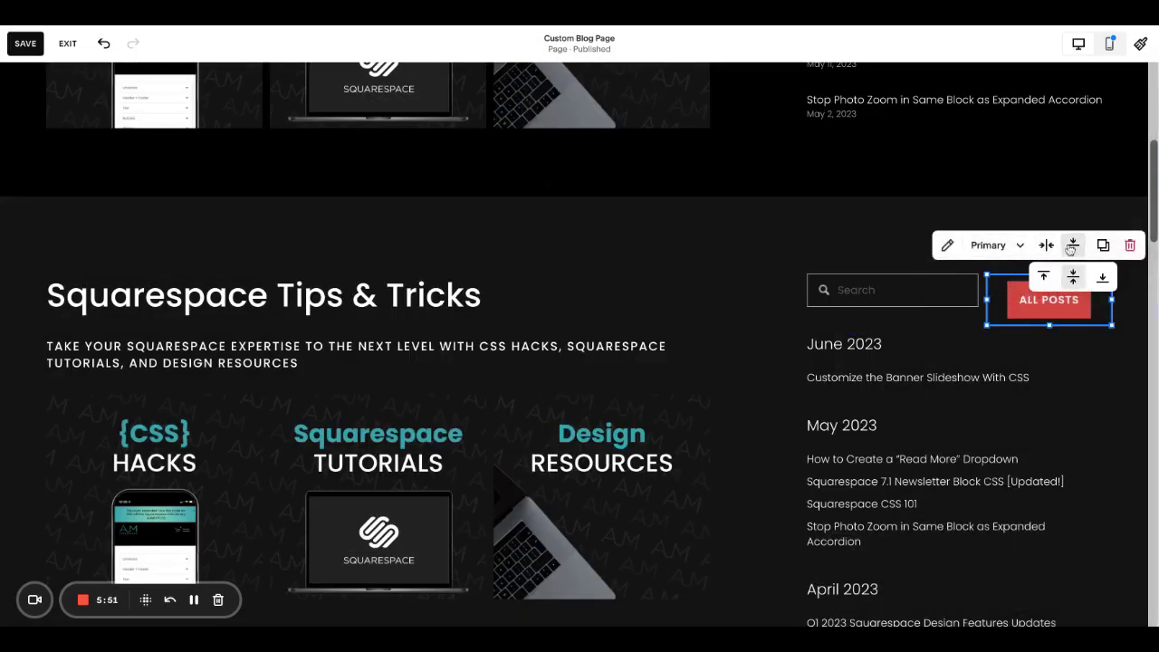
{"action": "left_click", "coordinate": [782, 259]}
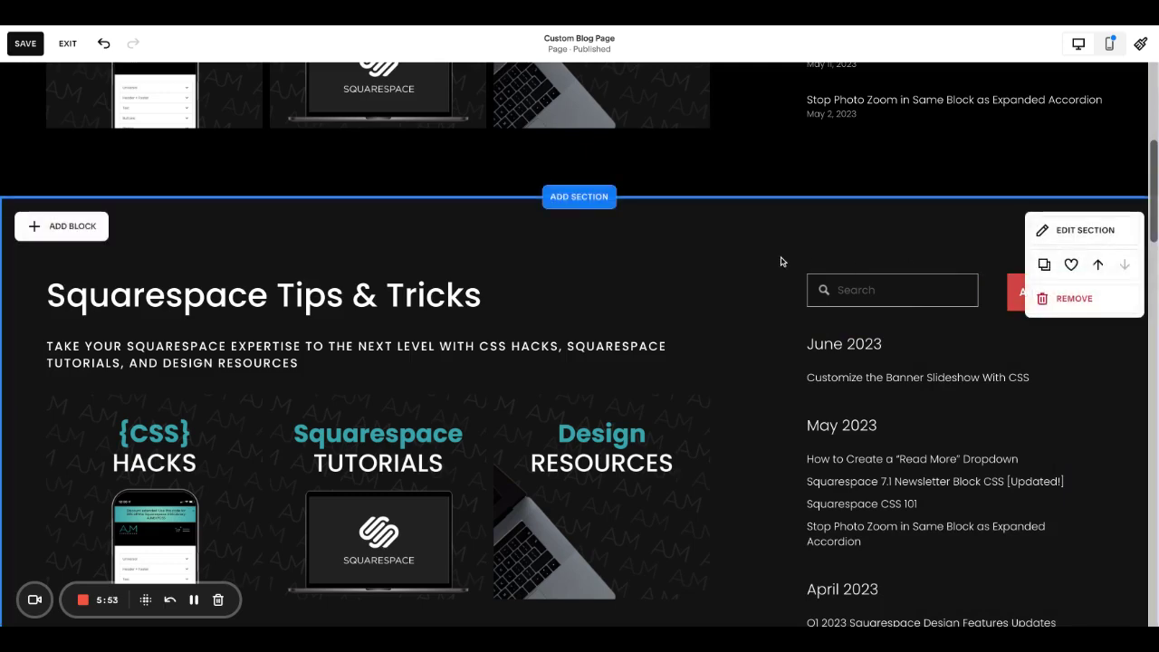
{"action": "scroll", "coordinate": [781, 262], "scroll_direction": "down", "scroll_amount": 3}
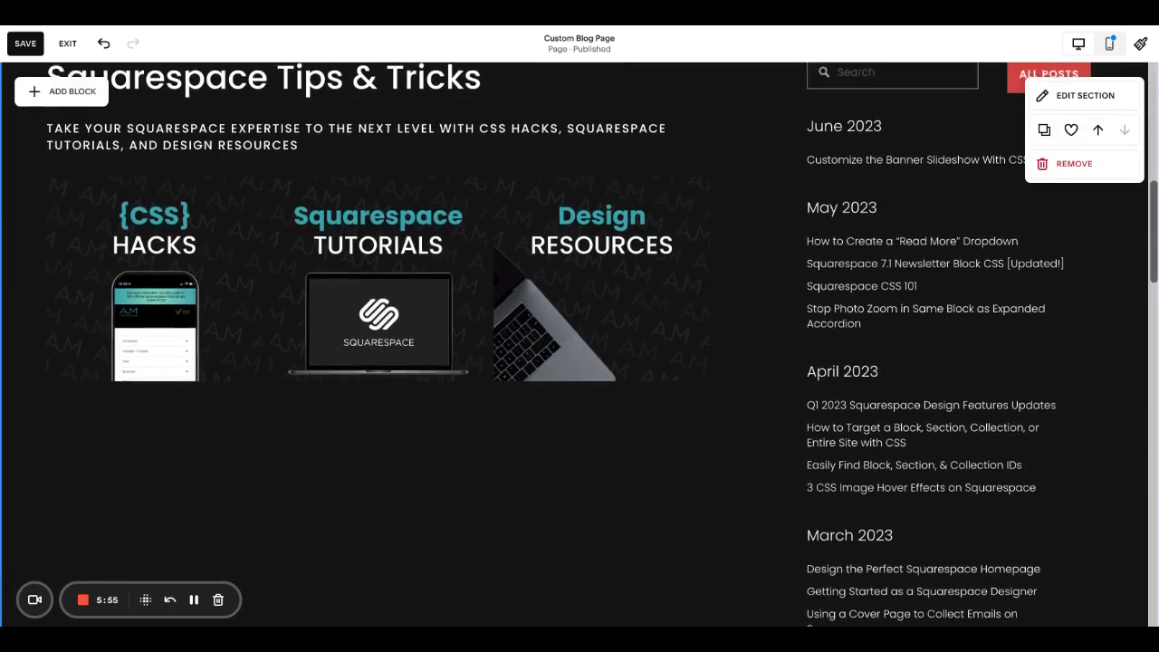
{"action": "scroll", "coordinate": [782, 261], "scroll_direction": "up", "scroll_amount": 7}
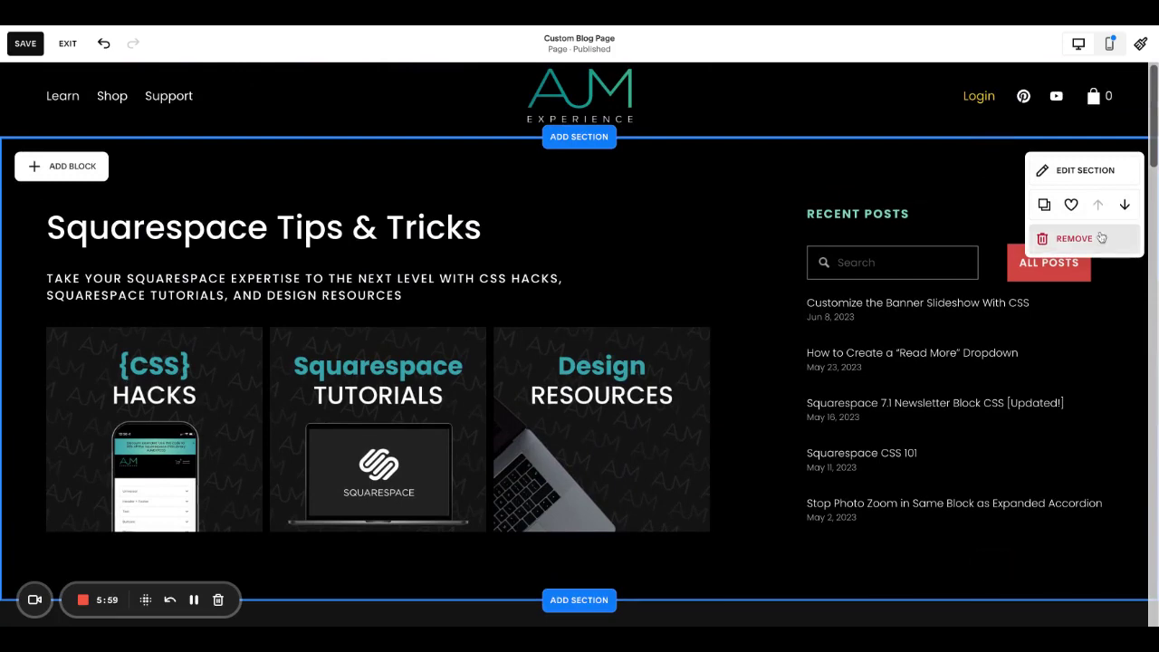
{"action": "left_click", "coordinate": [1071, 240]}
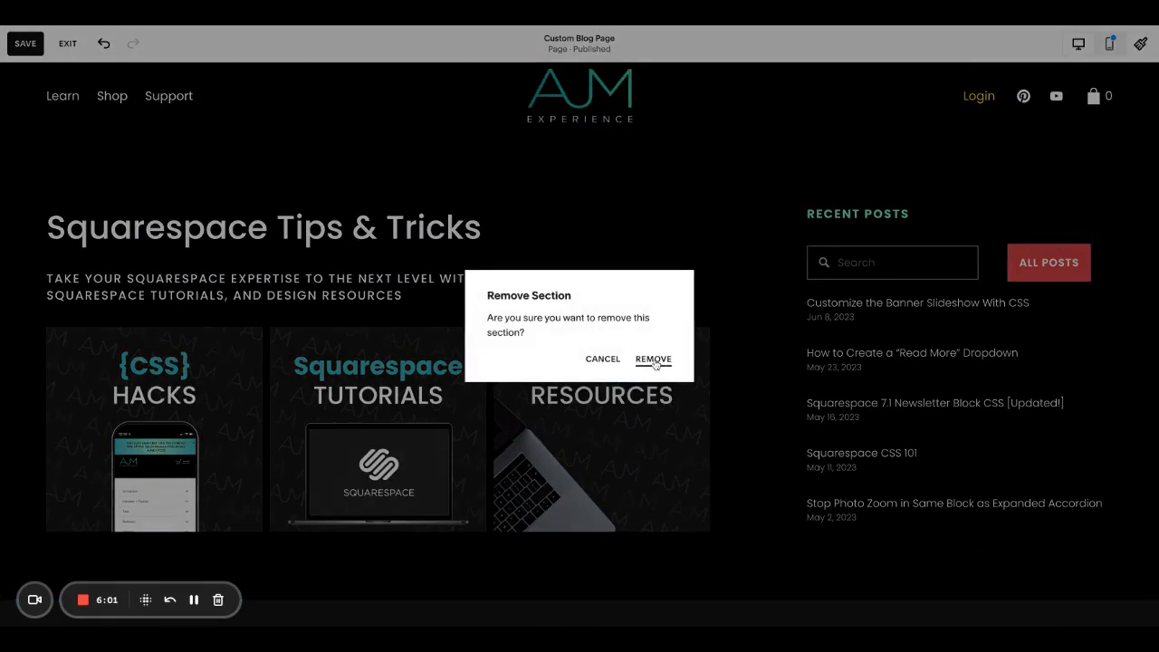
{"action": "left_click", "coordinate": [782, 365]}
- Replace the dark section's archive list with a copy of the original section's recent posts summary block
{"action": "left_click", "coordinate": [845, 406]}
{"action": "scroll", "coordinate": [846, 406], "scroll_direction": "down", "scroll_amount": 5}
{"action": "left_click", "coordinate": [841, 400]}
{"action": "key", "text": "BackSpace"}
{"action": "key", "text": "super+v"}
{"action": "key", "text": "Down"}
{"action": "key", "text": "Down"}
{"action": "left_click_drag", "start_coordinate": [857, 251], "coordinate": [857, 253]}
- Remove the original black Squarespace Tips & Tricks section from the page
{"action": "scroll", "coordinate": [701, 137], "scroll_direction": "up", "scroll_amount": 4}
{"action": "scroll", "coordinate": [996, 238], "scroll_direction": "up", "scroll_amount": 2}
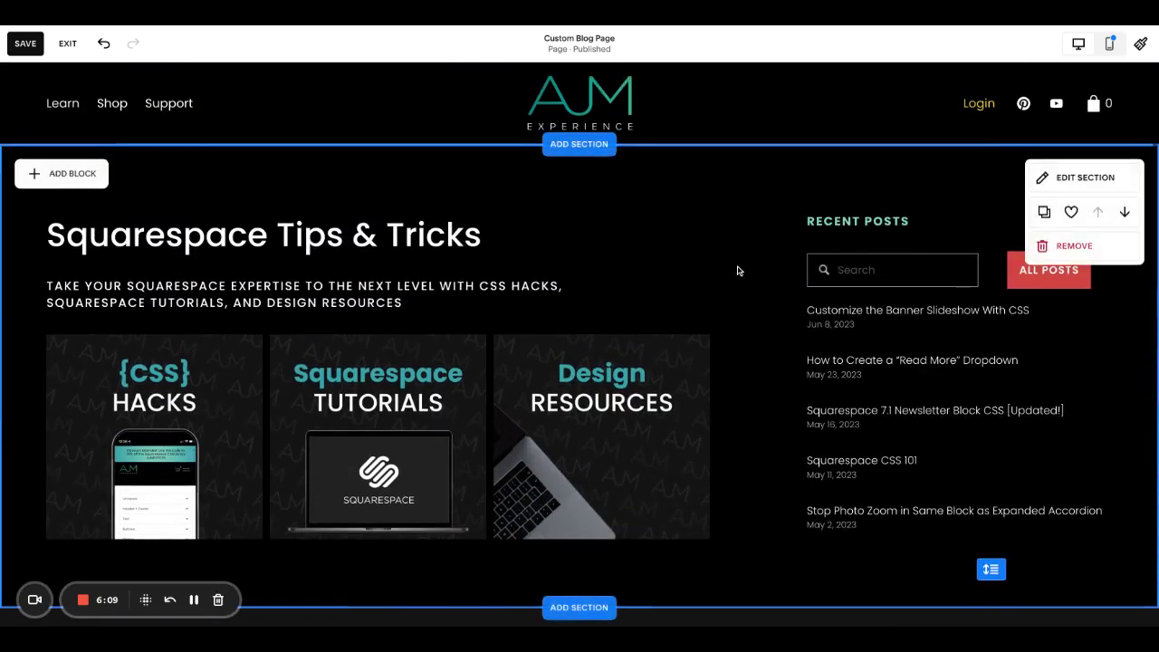
{"action": "left_click", "coordinate": [1051, 252]}
{"action": "left_click", "coordinate": [653, 359]}
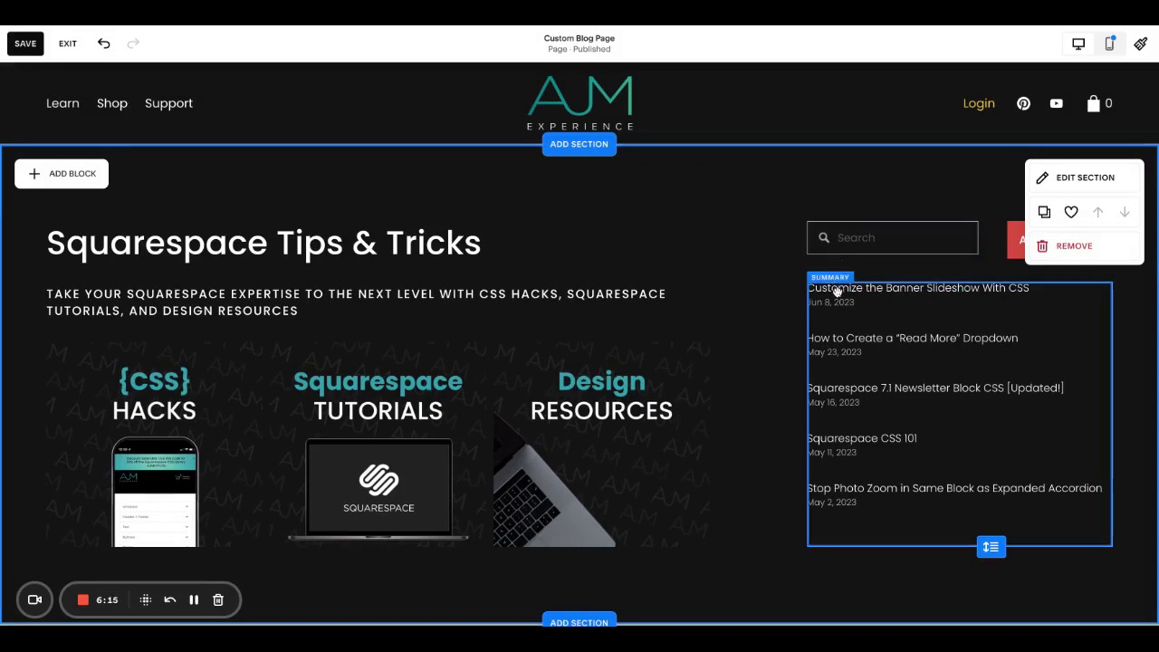
- Shift the summary block down one row and add a text block above it reading "Recent Posts"
{"action": "left_click", "coordinate": [837, 291]}
{"action": "left_click", "coordinate": [91, 198]}
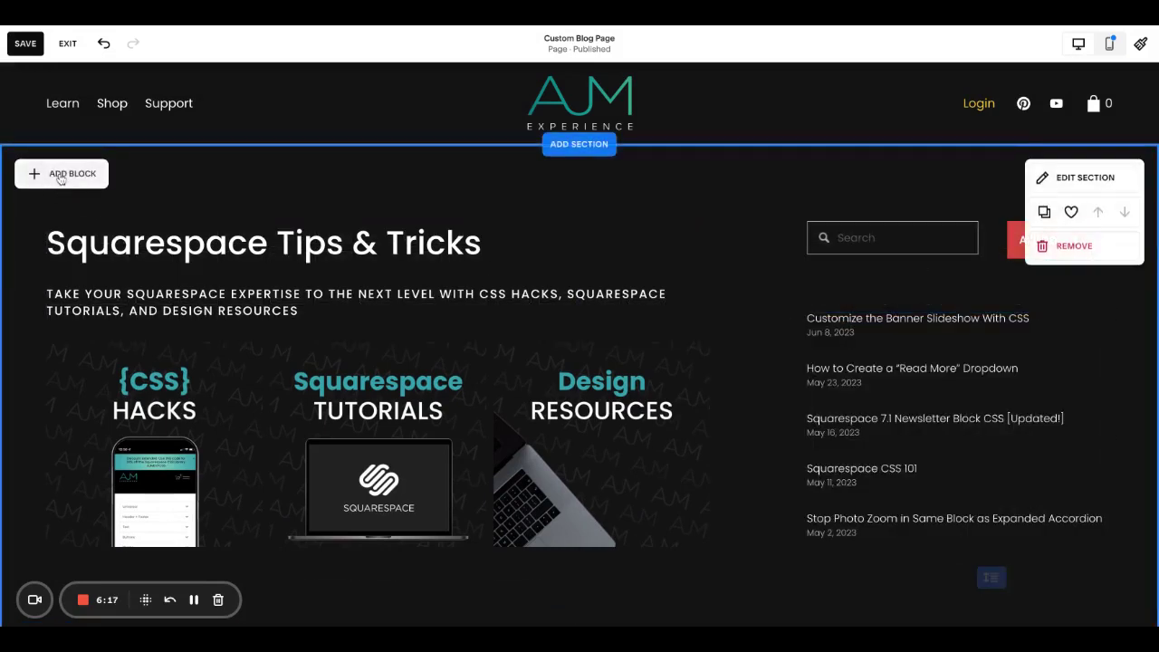
{"action": "left_click", "coordinate": [61, 174]}
{"action": "left_click", "coordinate": [73, 259]}
{"action": "left_click", "coordinate": [87, 227]}
{"action": "left_click_drag", "start_coordinate": [114, 221], "coordinate": [875, 285]}
{"action": "left_click_drag", "start_coordinate": [937, 334], "coordinate": [938, 299]}
{"action": "left_click", "coordinate": [865, 293]}
{"action": "type", "text": "Recent Posts"}
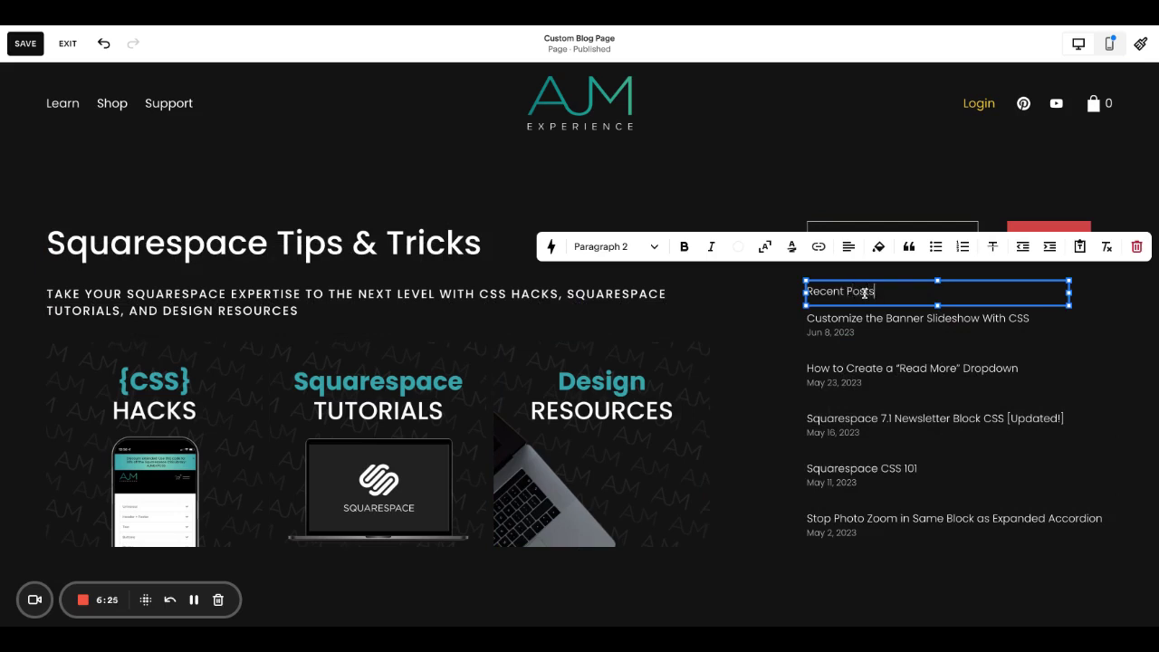
- Format the "Recent Posts" text as bold Heading 4
{"action": "left_click", "coordinate": [623, 247]}
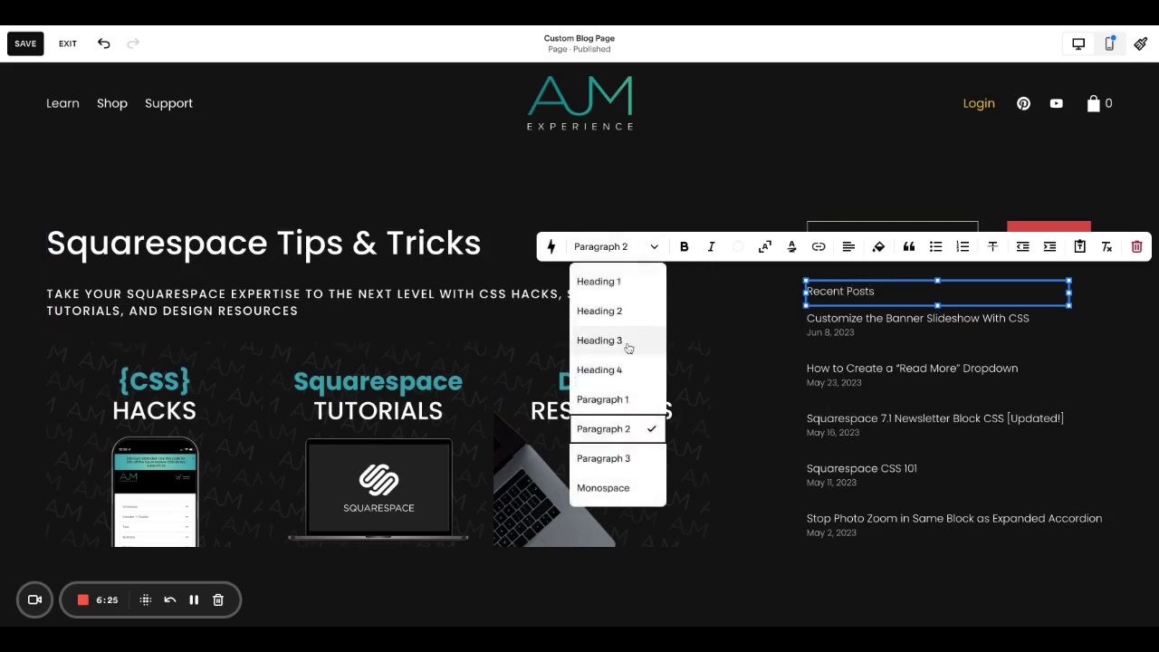
{"action": "left_click", "coordinate": [623, 371]}
{"action": "triple_click", "coordinate": [868, 289]}
{"action": "key", "text": "super+b"}
{"action": "left_click", "coordinate": [828, 189]}
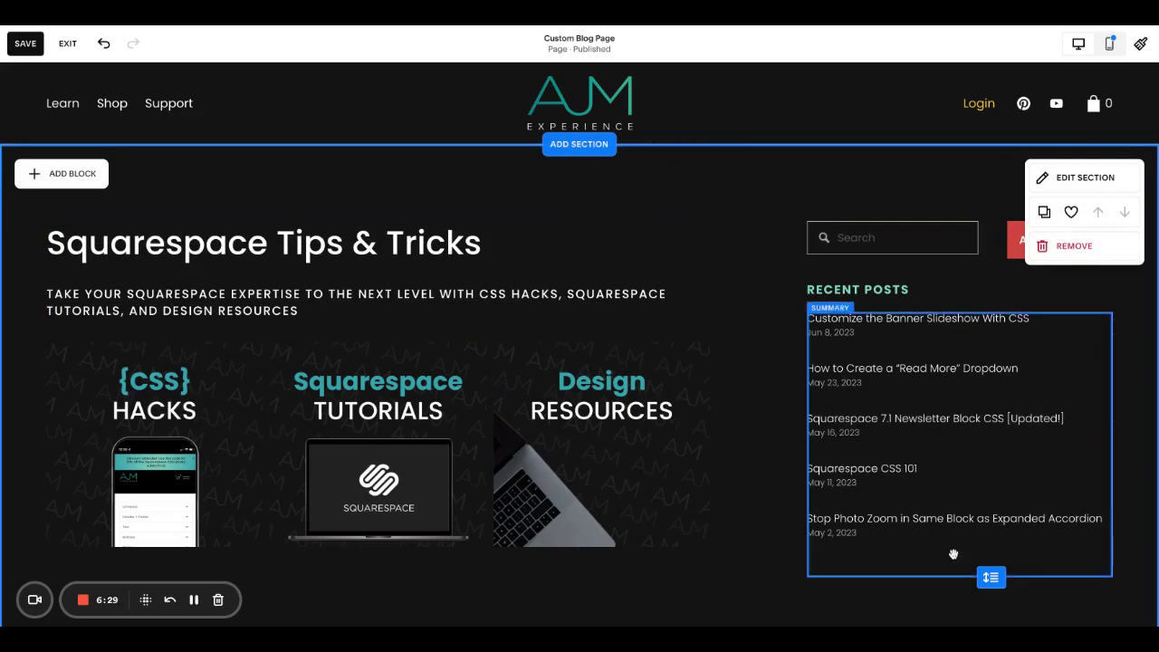
- Add a blank section above the Squarespace Tips & Tricks section
{"action": "scroll", "coordinate": [456, 242], "scroll_direction": "down", "scroll_amount": 1}
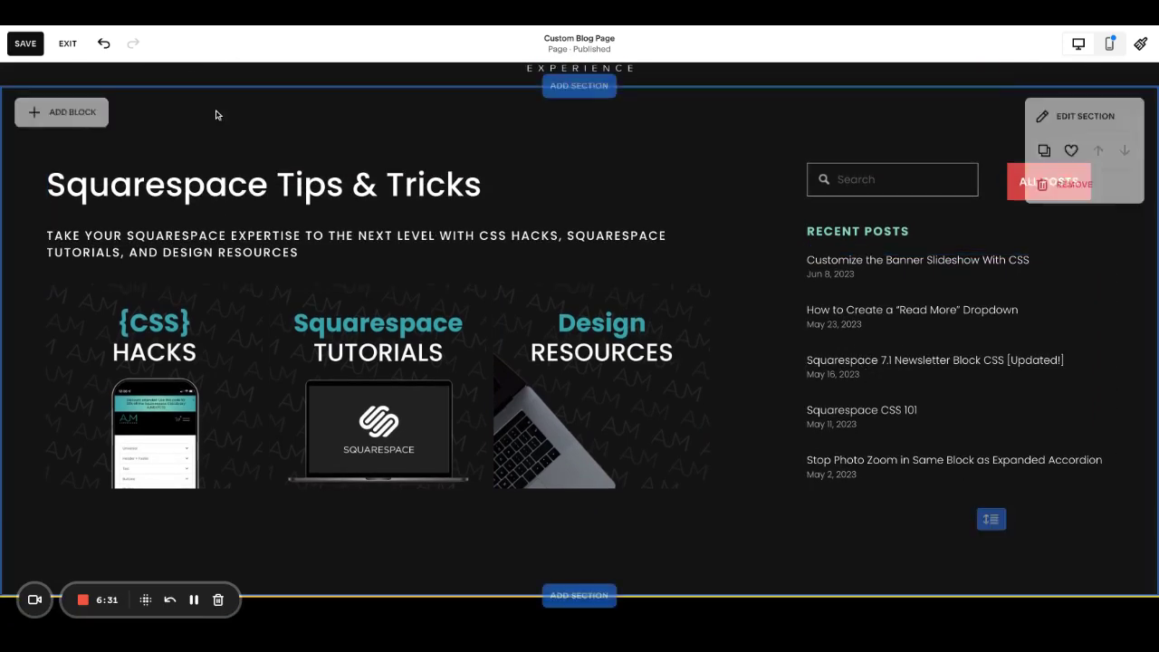
{"action": "scroll", "coordinate": [218, 114], "scroll_direction": "up", "scroll_amount": 1}
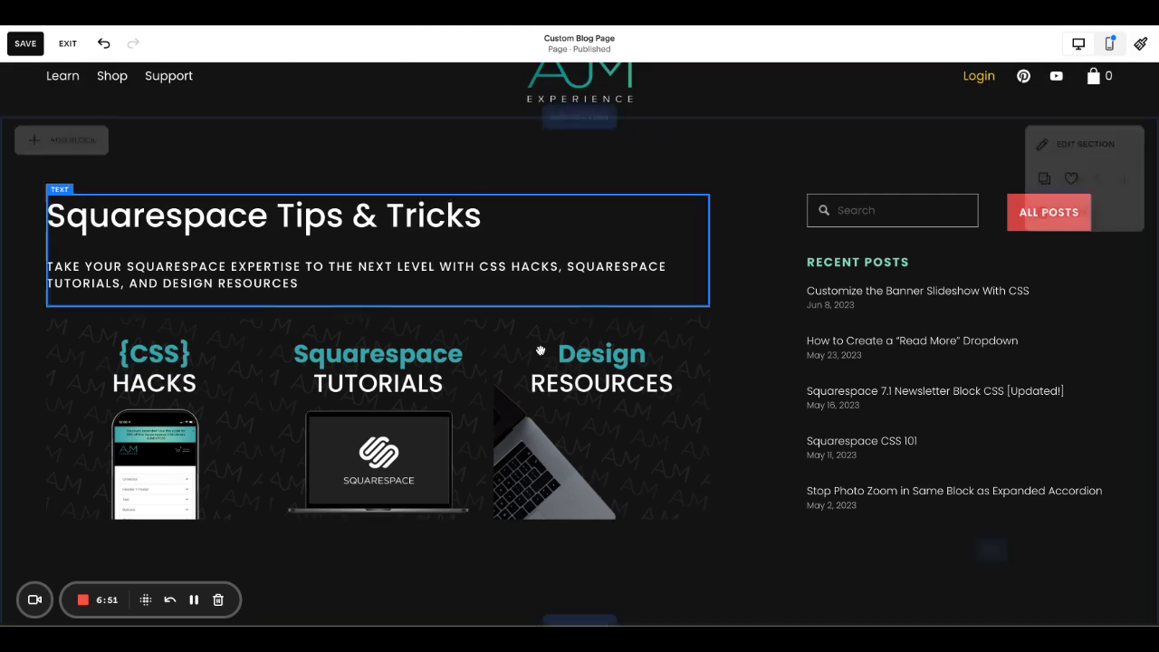
{"action": "scroll", "coordinate": [534, 351], "scroll_direction": "up", "scroll_amount": 1}
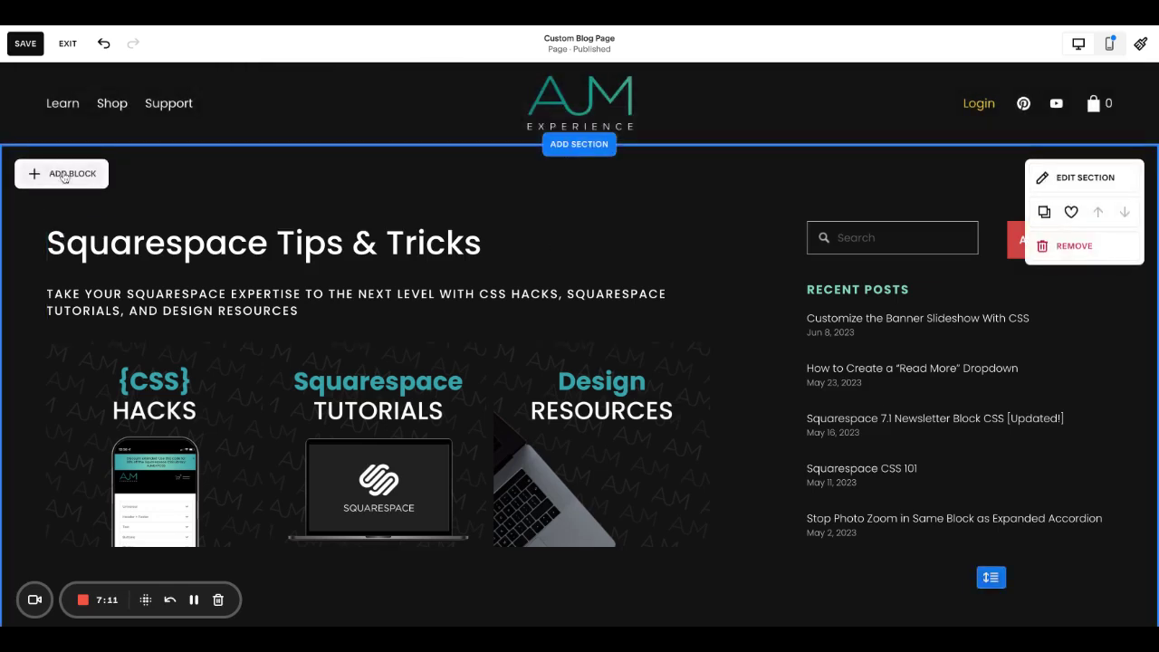
{"action": "left_click", "coordinate": [580, 145]}
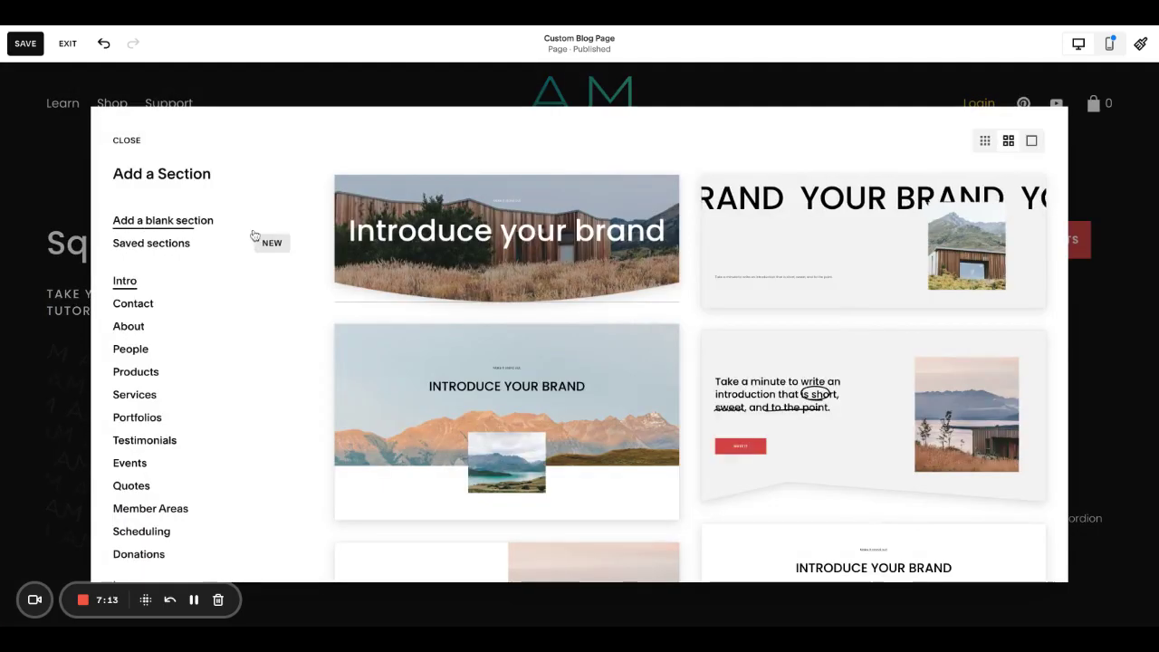
{"action": "left_click", "coordinate": [197, 221]}
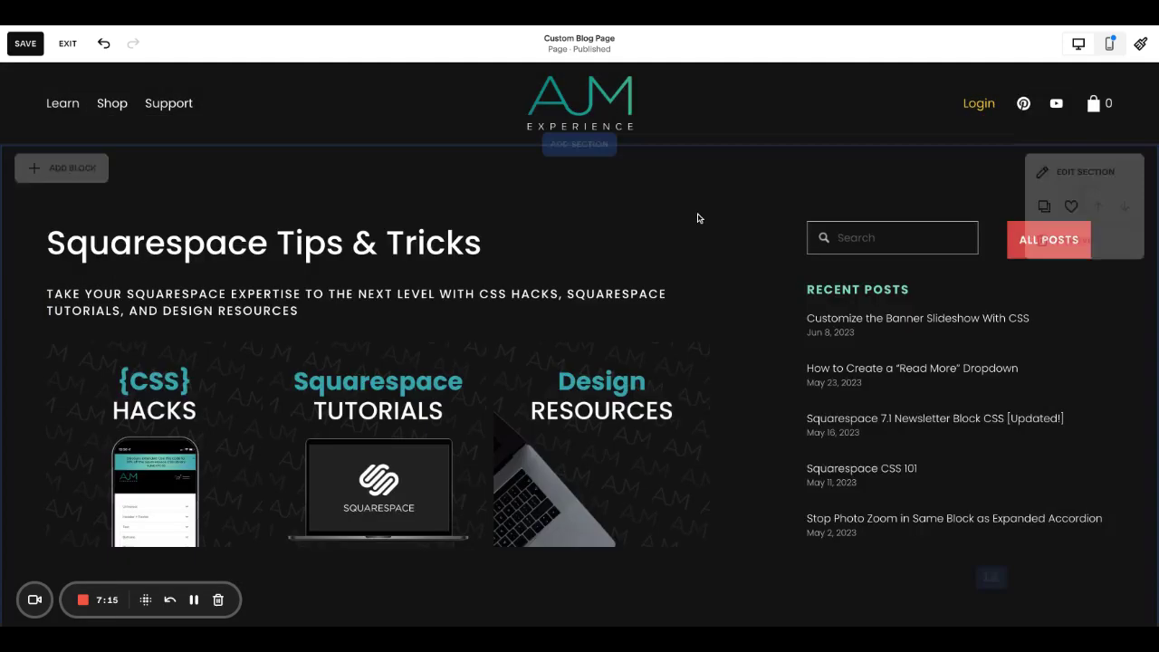
- Try the Darkest 1 color theme on the blank section, then set it to Dark 1
{"action": "left_click", "coordinate": [1085, 175]}
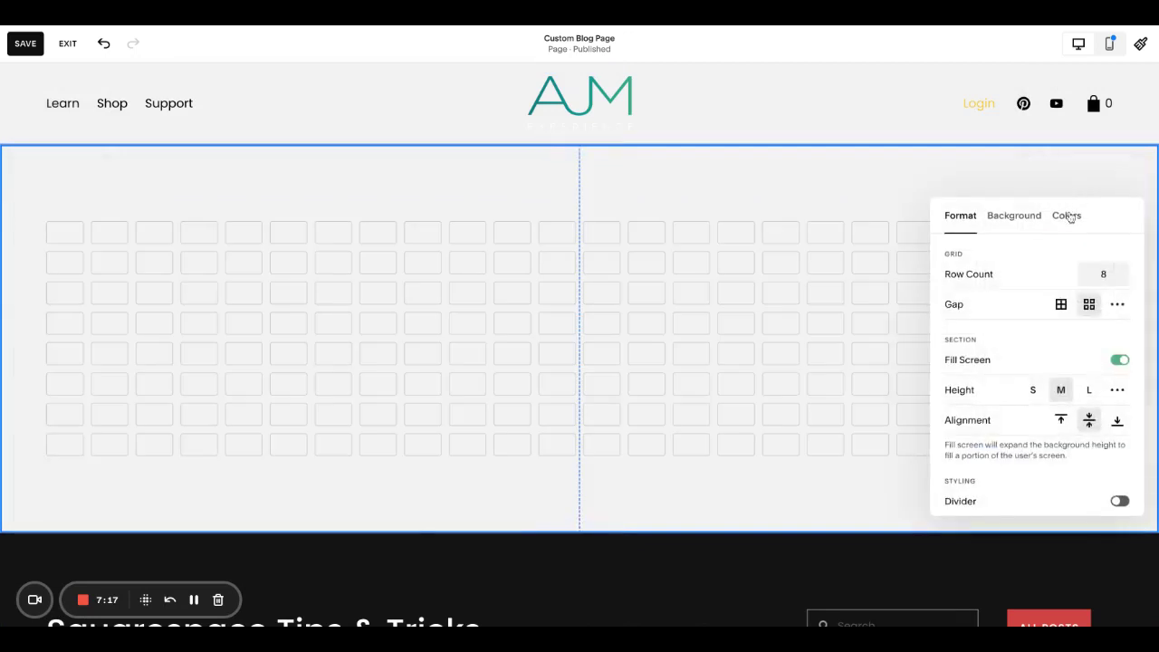
{"action": "left_click", "coordinate": [1065, 215]}
{"action": "scroll", "coordinate": [1070, 387], "scroll_direction": "down", "scroll_amount": 3}
{"action": "left_click", "coordinate": [1053, 420]}
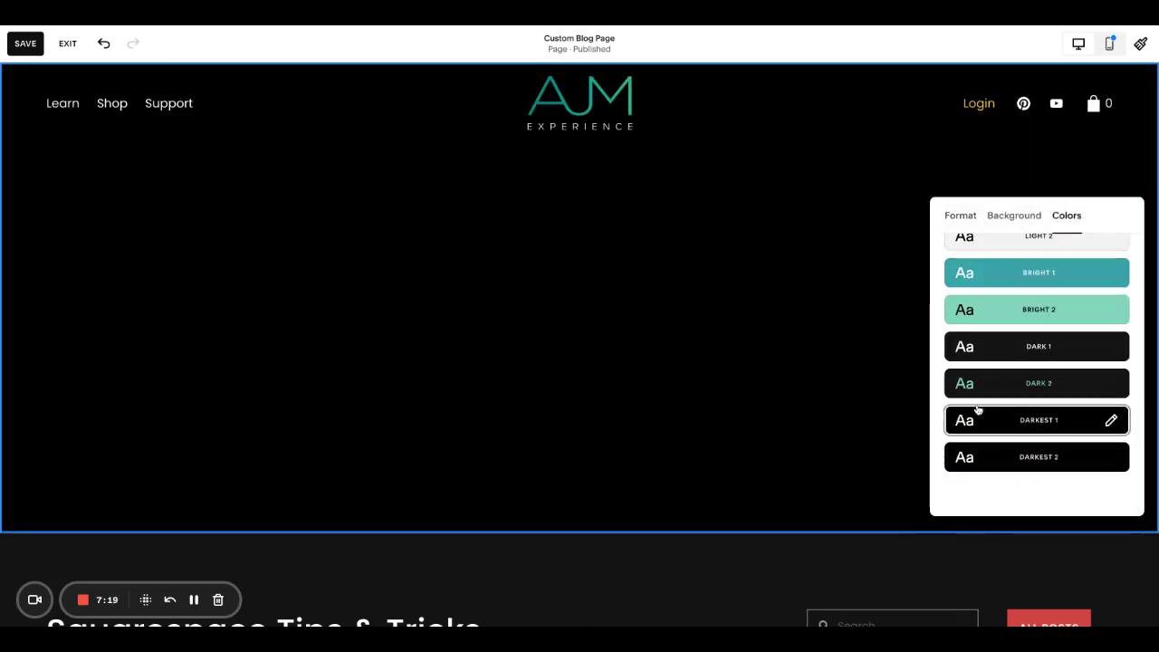
{"action": "left_click", "coordinate": [1038, 349]}
{"action": "left_click", "coordinate": [833, 463]}
- Shrink the blank section's grid to one row and set its color theme to Darkest 1
{"action": "left_click_drag", "start_coordinate": [991, 458], "coordinate": [983, 218]}
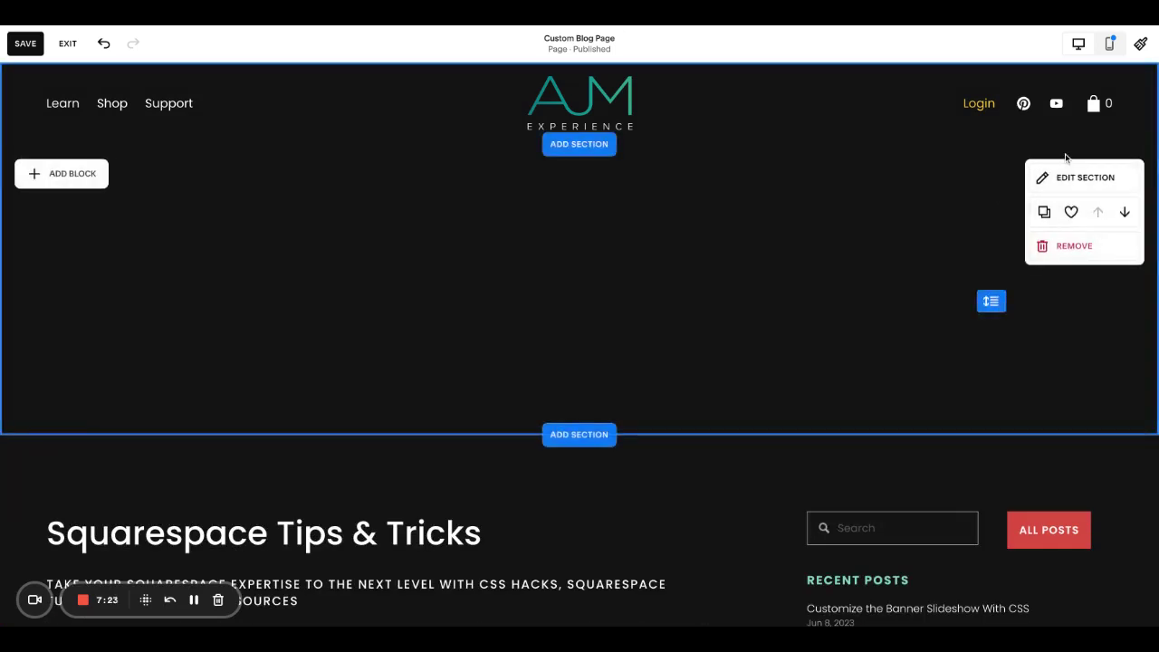
{"action": "left_click", "coordinate": [1082, 178]}
{"action": "left_click", "coordinate": [1067, 207]}
{"action": "scroll", "coordinate": [1029, 329], "scroll_direction": "down", "scroll_amount": 3}
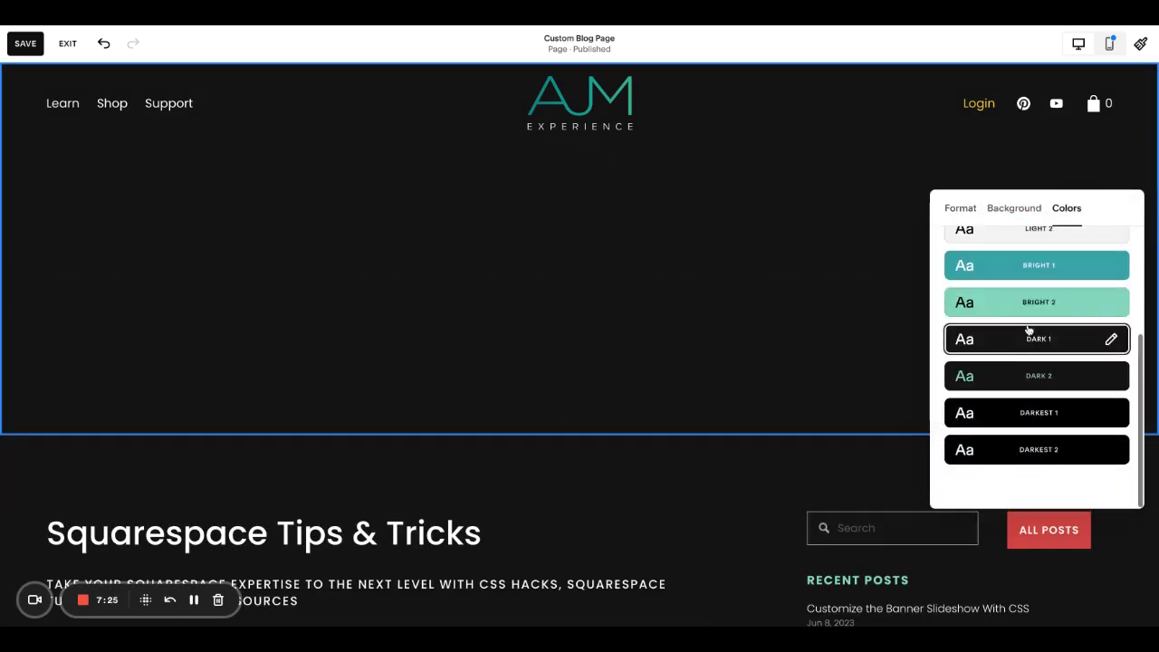
{"action": "left_click", "coordinate": [1026, 307]}
{"action": "left_click", "coordinate": [1043, 453]}
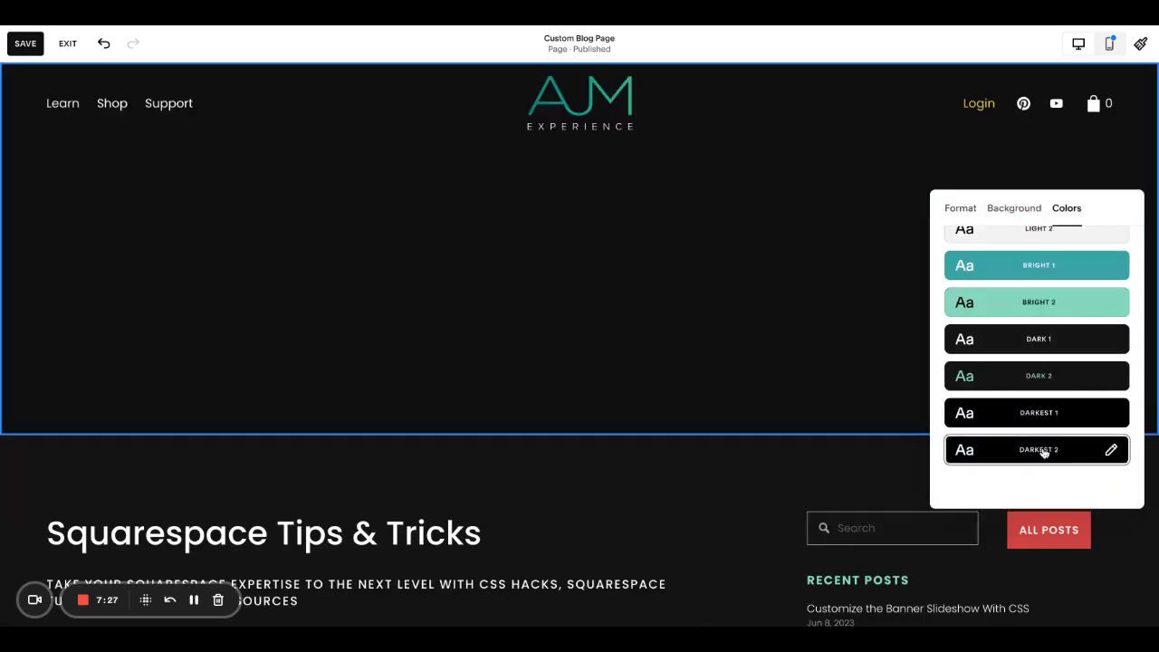
{"action": "left_click", "coordinate": [1039, 414]}
- Switch the blank section to a custom height and raise it somewhat above the minimum
{"action": "left_click", "coordinate": [961, 208]}
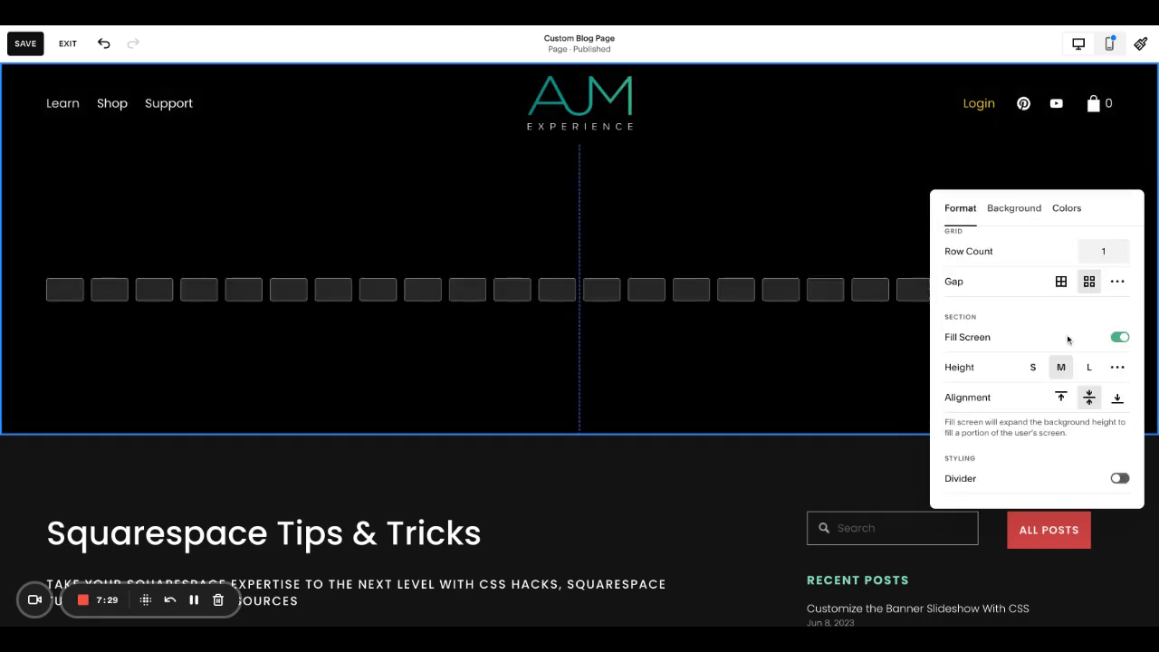
{"action": "left_click", "coordinate": [1117, 367]}
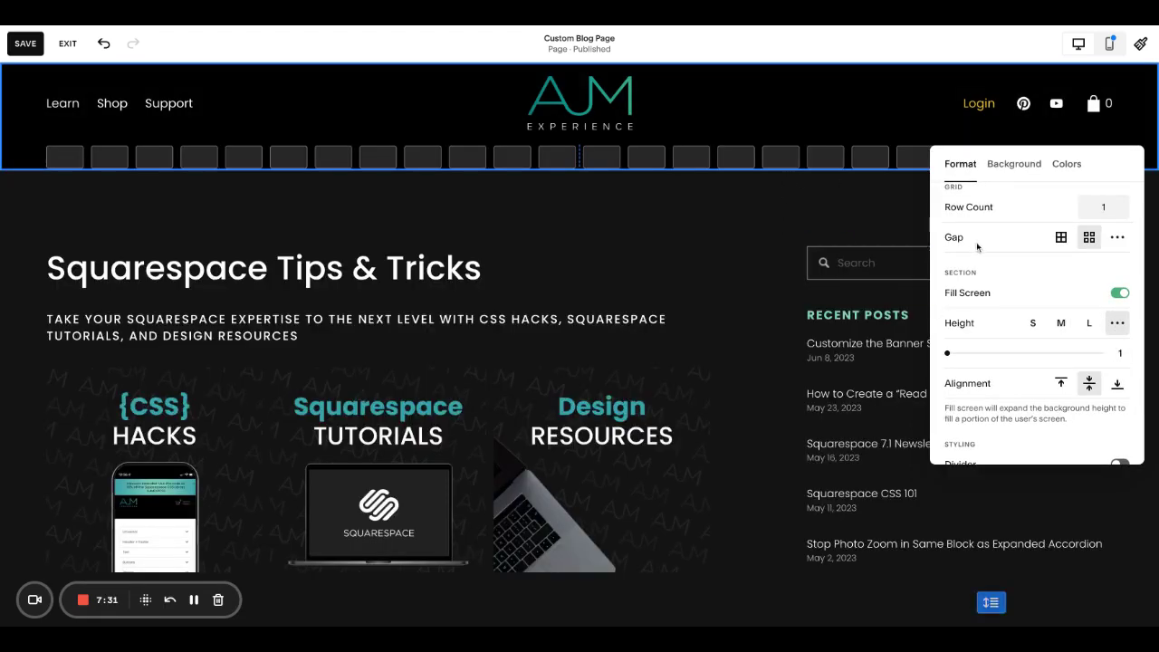
{"action": "left_click_drag", "start_coordinate": [947, 353], "coordinate": [997, 353]}
{"action": "left_click", "coordinate": [237, 231]}
- Add an Image block to the top section, center it beneath the logo and size it about three grid rows tall
{"action": "left_click", "coordinate": [72, 174]}
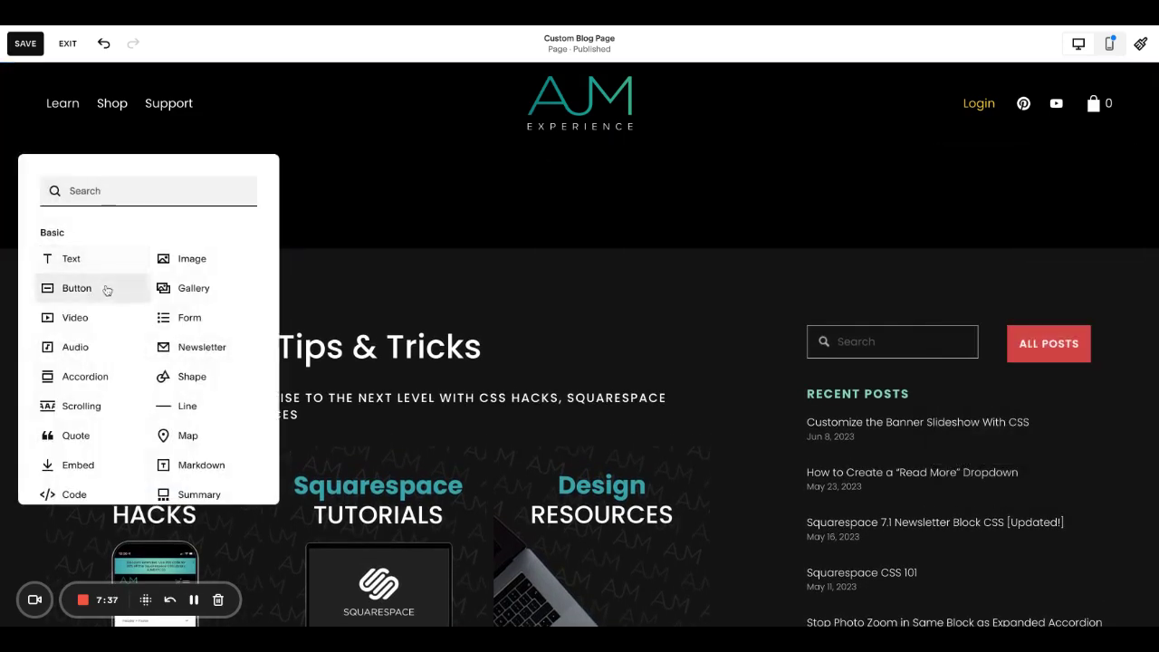
{"action": "left_click", "coordinate": [178, 256]}
{"action": "left_click_drag", "start_coordinate": [169, 246], "coordinate": [573, 245]}
{"action": "left_click_drag", "start_coordinate": [580, 355], "coordinate": [579, 351]}
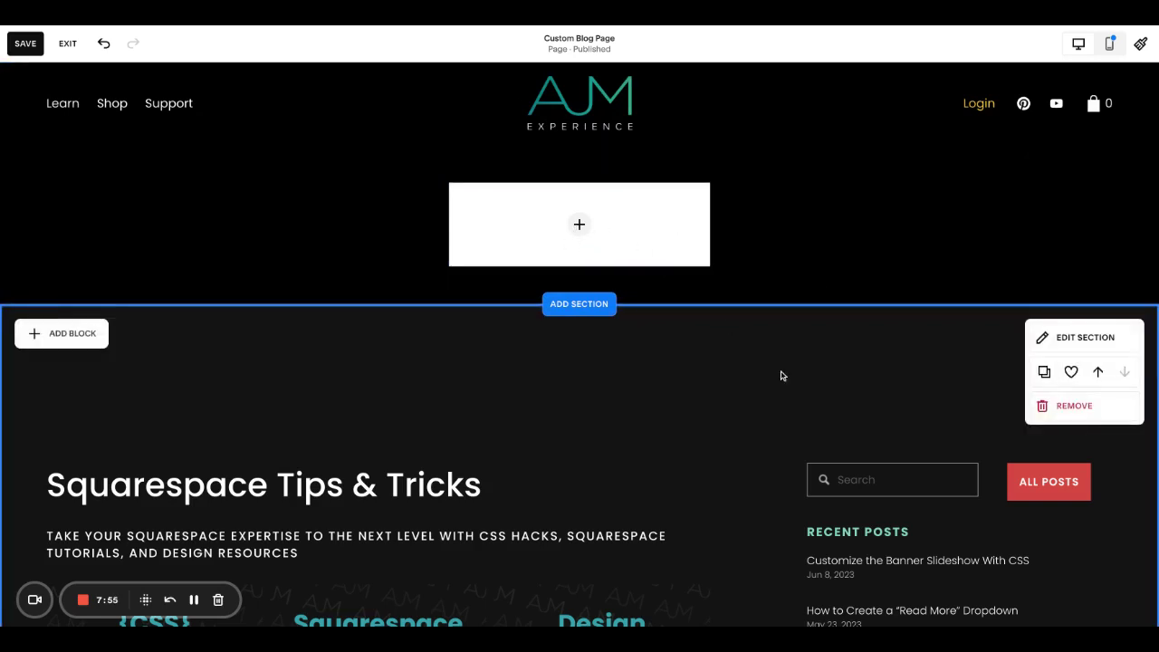
{"action": "scroll", "coordinate": [251, 407], "scroll_direction": "down", "scroll_amount": 3}
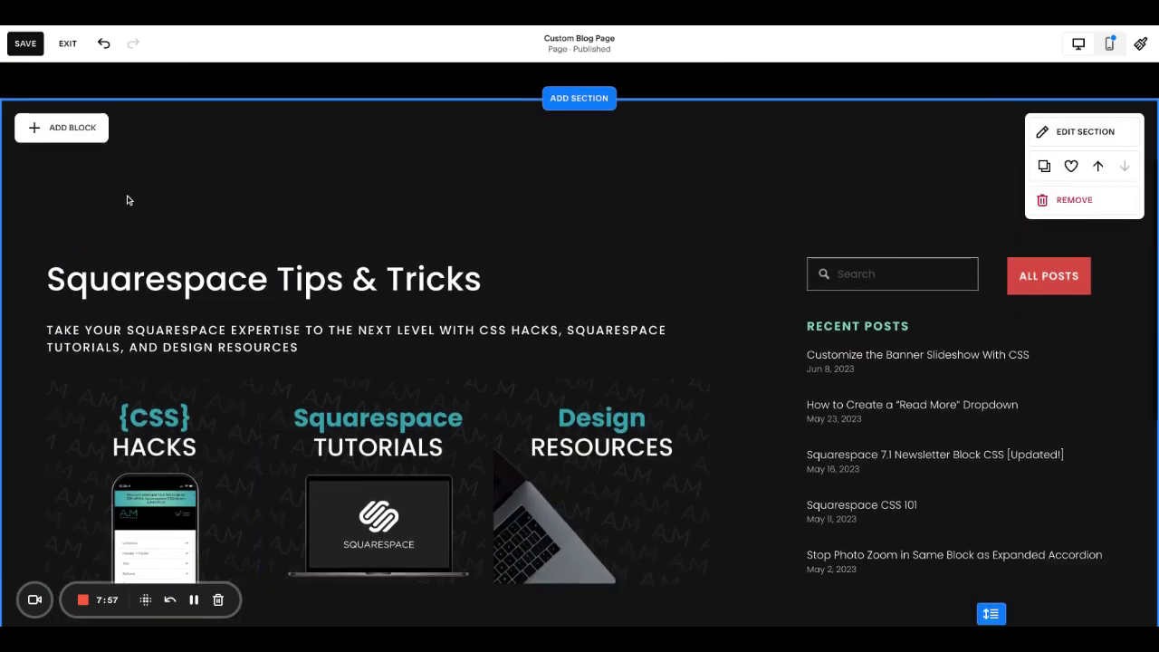
{"action": "left_click_drag", "start_coordinate": [102, 218], "coordinate": [1059, 567]}
{"action": "left_click", "coordinate": [1058, 567]}
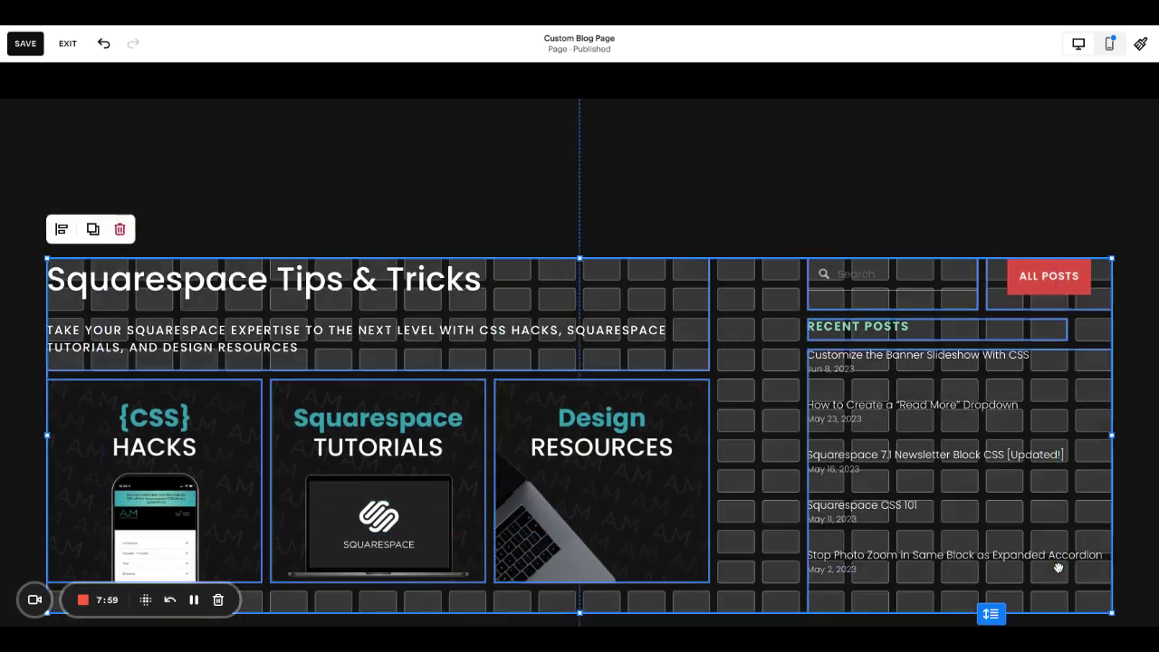
{"action": "left_click", "coordinate": [957, 184]}
- Set the Squarespace Tips & Tricks section's height to S
{"action": "left_click", "coordinate": [1055, 133]}
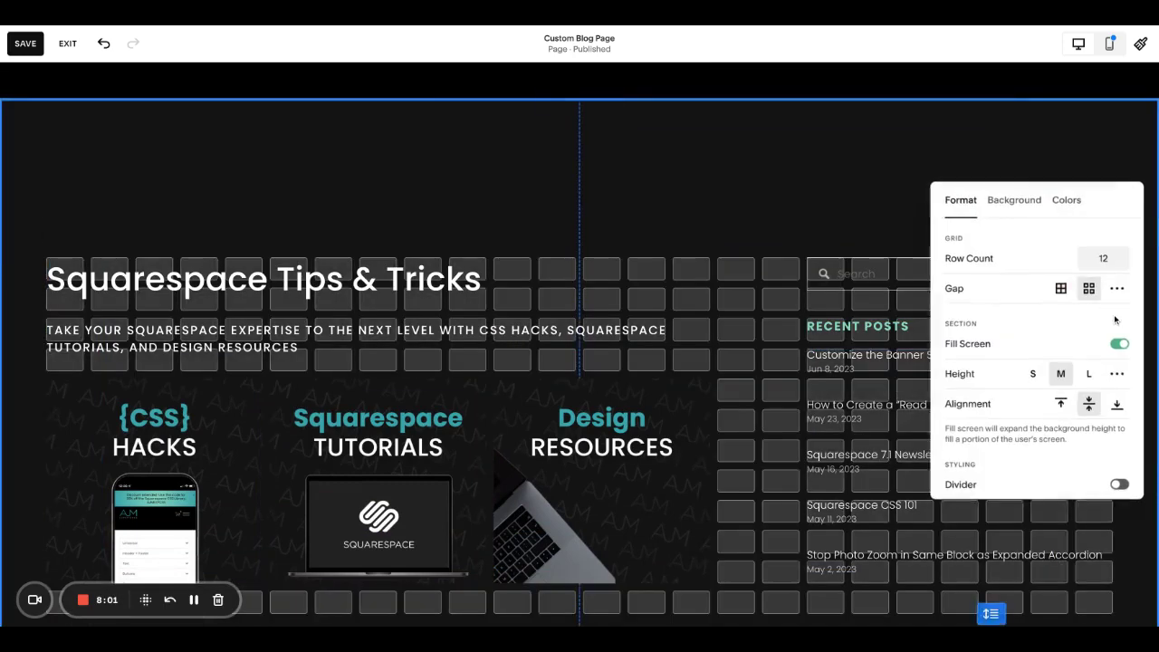
{"action": "left_click", "coordinate": [1033, 373]}
{"action": "left_click", "coordinate": [728, 140]}
{"action": "scroll", "coordinate": [842, 215], "scroll_direction": "up", "scroll_amount": 2}
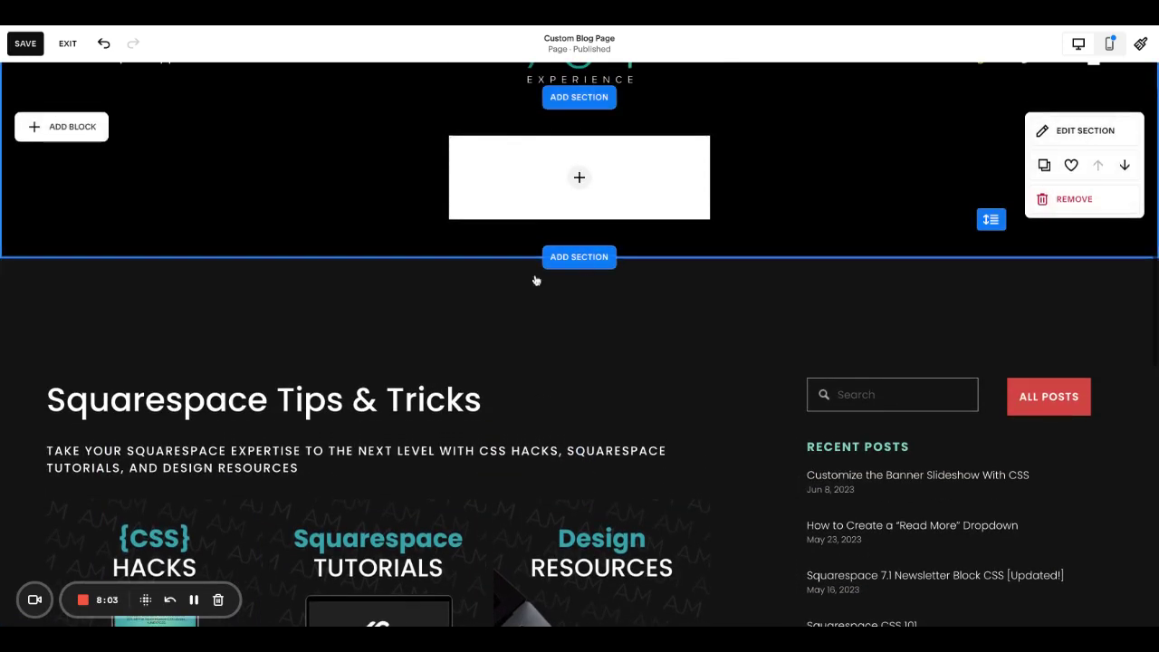
- Remove the blank top section that holds the centered image block
{"action": "scroll", "coordinate": [862, 279], "scroll_direction": "up", "scroll_amount": 1}
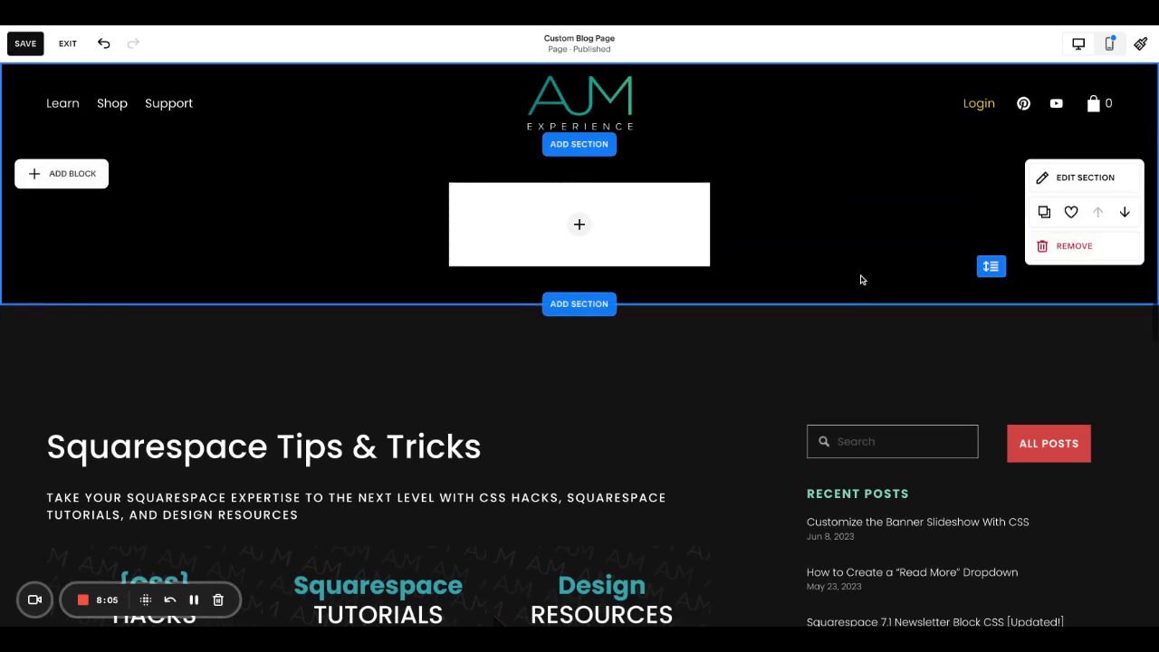
{"action": "left_click", "coordinate": [1058, 247]}
{"action": "left_click", "coordinate": [652, 359]}
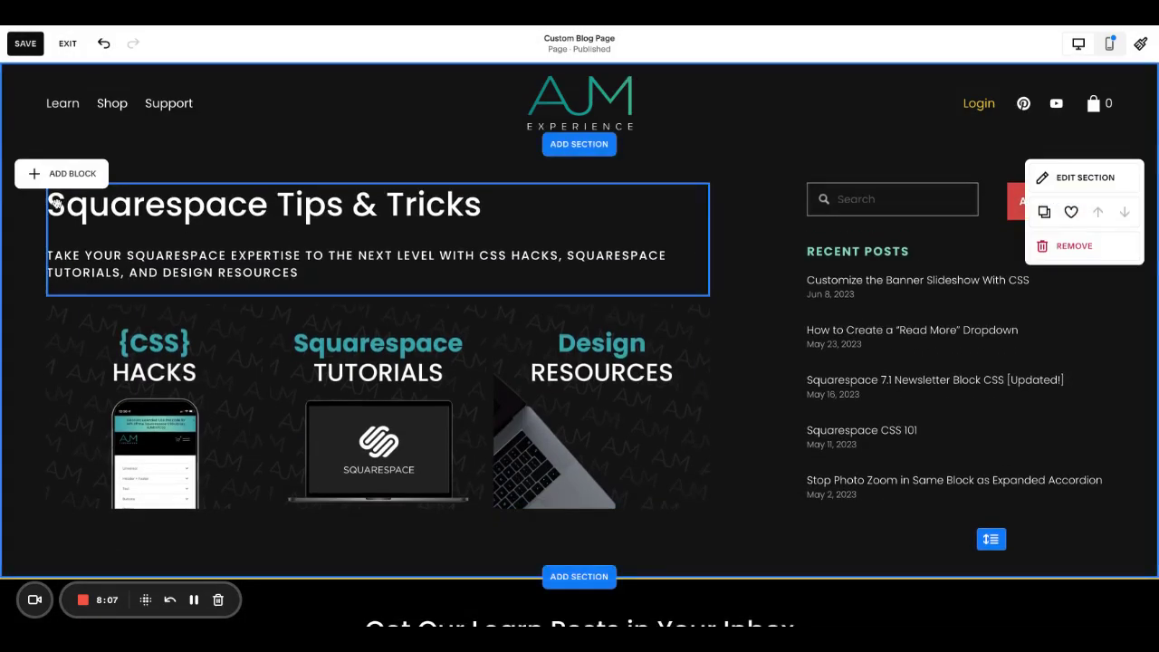
- Move all blocks in the Squarespace Tips & Tricks section down three grid rows to free space beneath the logo
{"action": "left_click_drag", "start_coordinate": [27, 208], "coordinate": [1045, 471]}
{"action": "key", "text": "Down"}
{"action": "key", "text": "Down"}
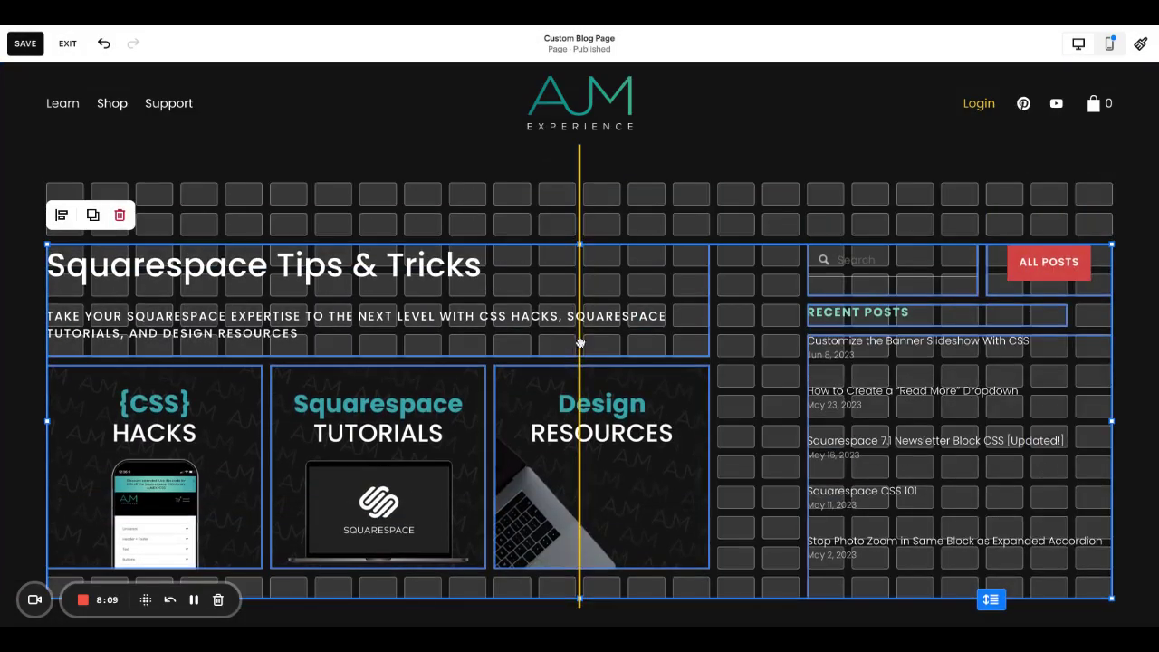
{"action": "key", "text": "Down"}
{"action": "left_click", "coordinate": [227, 209]}
- Add an Image block above the Squarespace Tips & Tricks heading, centered beneath the logo and about three grid rows tall
{"action": "left_click", "coordinate": [72, 173]}
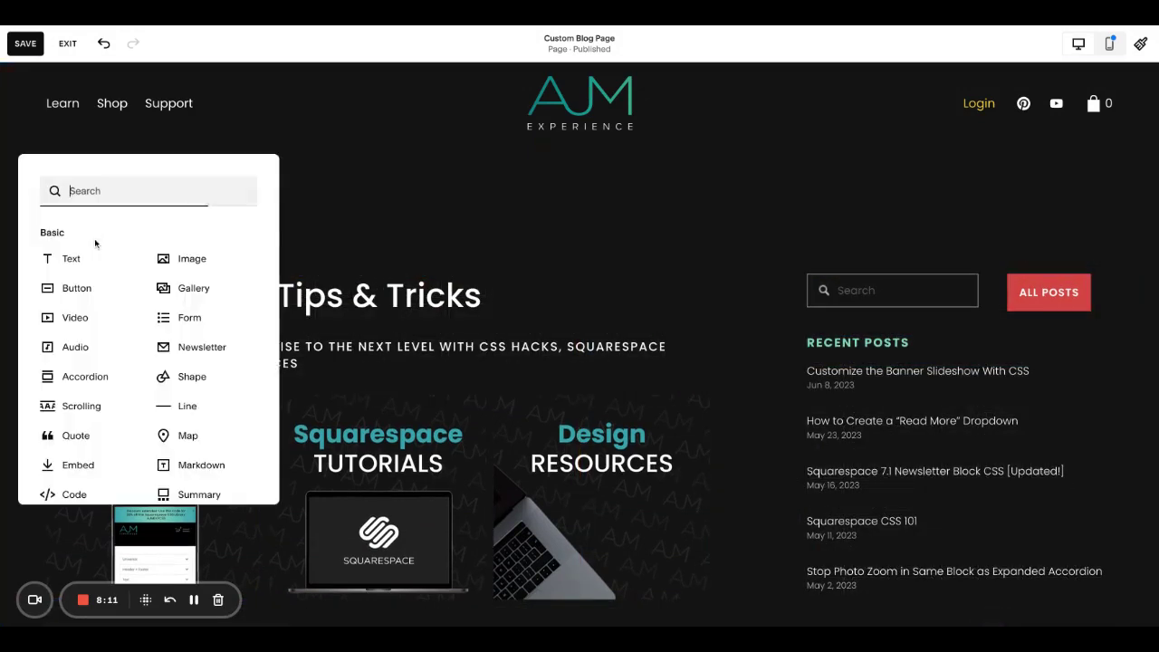
{"action": "left_click", "coordinate": [154, 257]}
{"action": "mouse_move", "coordinate": [151, 256]}
{"action": "left_mouse_down"}
{"action": "mouse_move", "coordinate": [268, 258]}
{"action": "mouse_move", "coordinate": [148, 245]}
{"action": "left_mouse_up"}
{"action": "left_click_drag", "start_coordinate": [178, 354], "coordinate": [178, 265]}
{"action": "mouse_move", "coordinate": [270, 249]}
{"action": "left_mouse_down"}
{"action": "mouse_move", "coordinate": [622, 251]}
{"action": "mouse_move", "coordinate": [269, 251]}
{"action": "left_mouse_up"}
- Move the heading, category images, search, button and recent posts blocks down one more grid row
{"action": "left_click", "coordinate": [24, 298]}
{"action": "left_click_drag", "start_coordinate": [25, 298], "coordinate": [1029, 549]}
{"action": "key", "text": "Down"}
{"action": "left_click", "coordinate": [822, 271]}
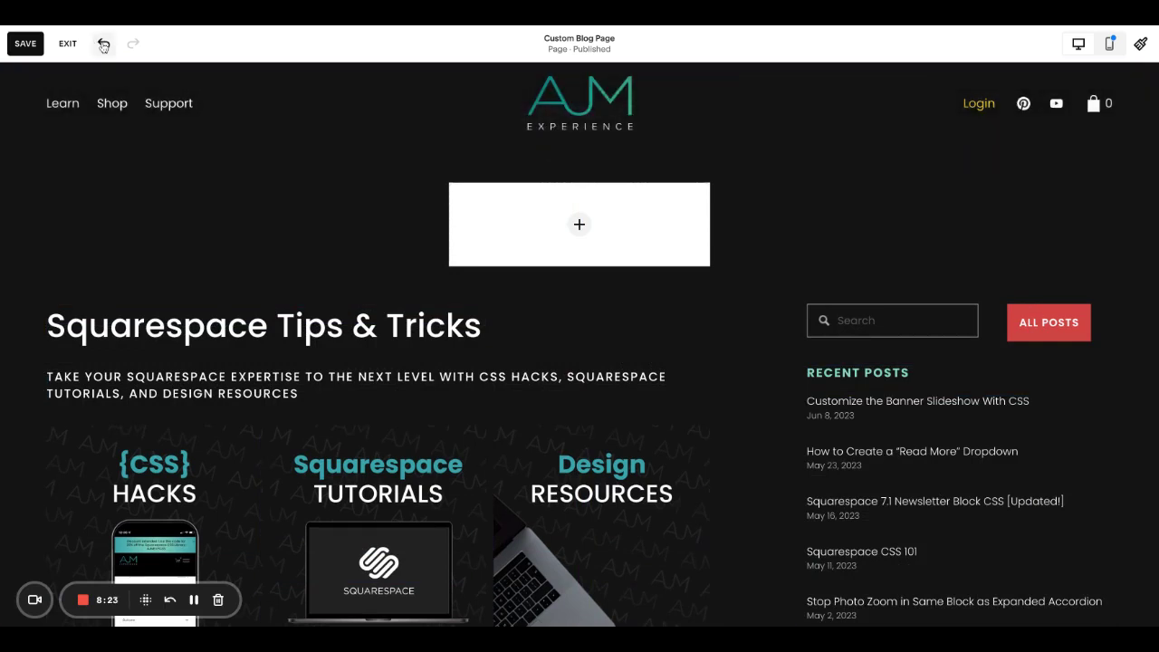
- Undo the recent block changes and the section removal until the separate black top section is back
{"action": "left_click", "coordinate": [104, 44]}
{"action": "left_click", "coordinate": [104, 43]}
{"action": "left_click", "coordinate": [105, 43]}
{"action": "left_click", "coordinate": [104, 43]}
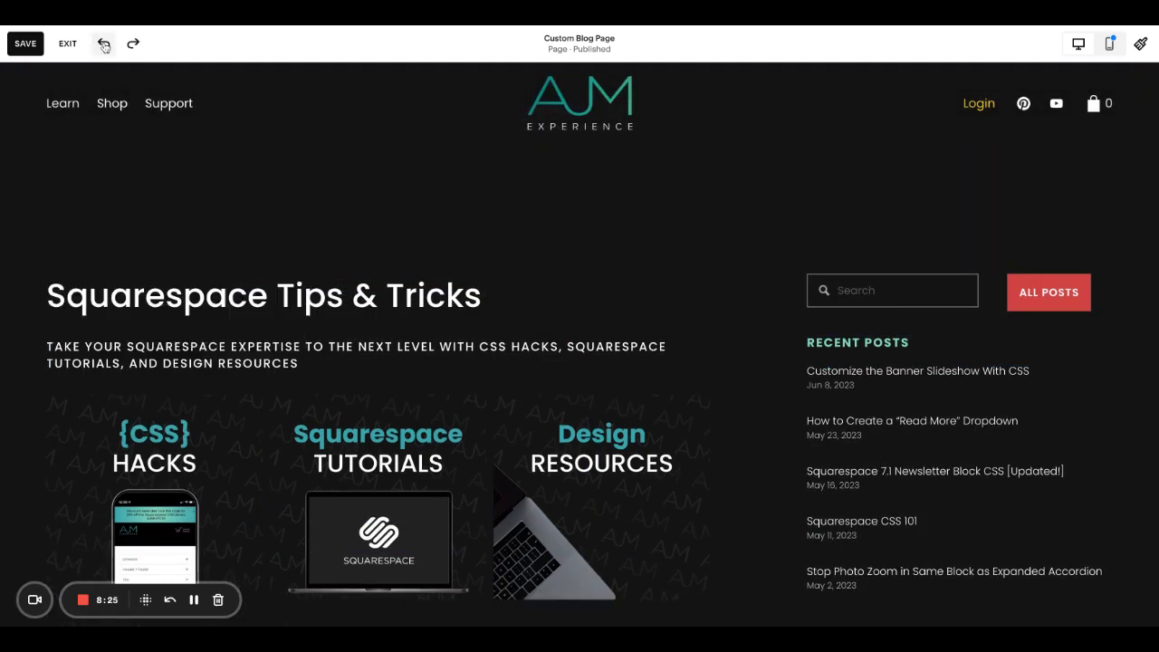
{"action": "scroll", "coordinate": [580, 422], "scroll_direction": "down", "scroll_amount": 2}
{"action": "left_click", "coordinate": [104, 43]}
{"action": "left_click", "coordinate": [1085, 337]}
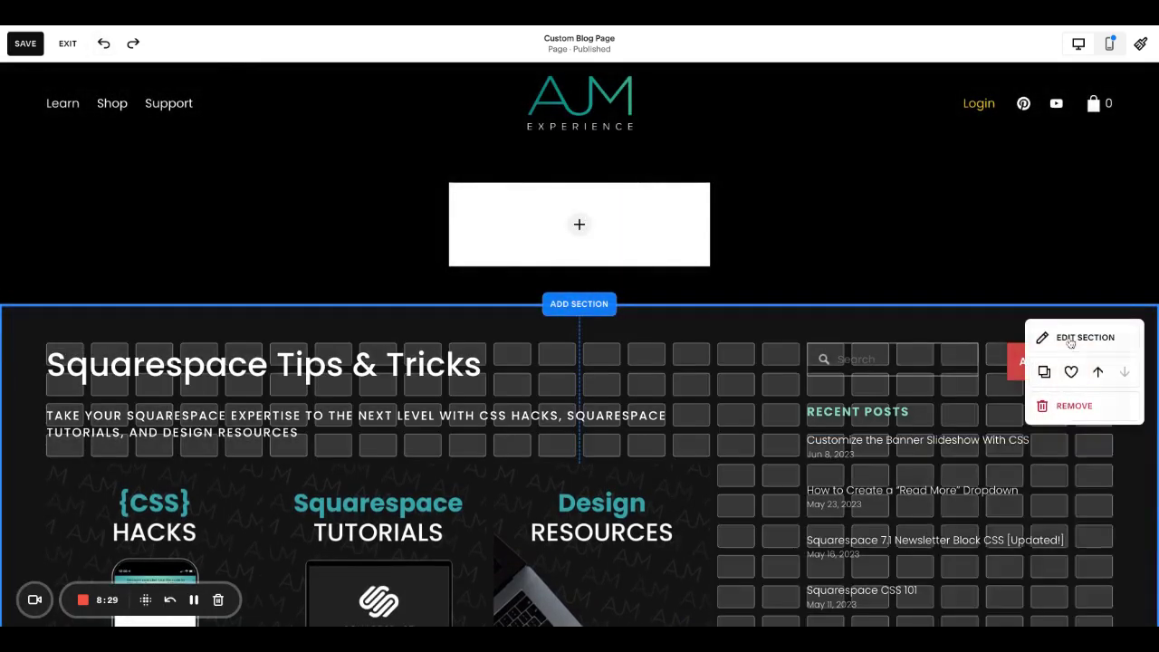
{"action": "left_click", "coordinate": [807, 322]}
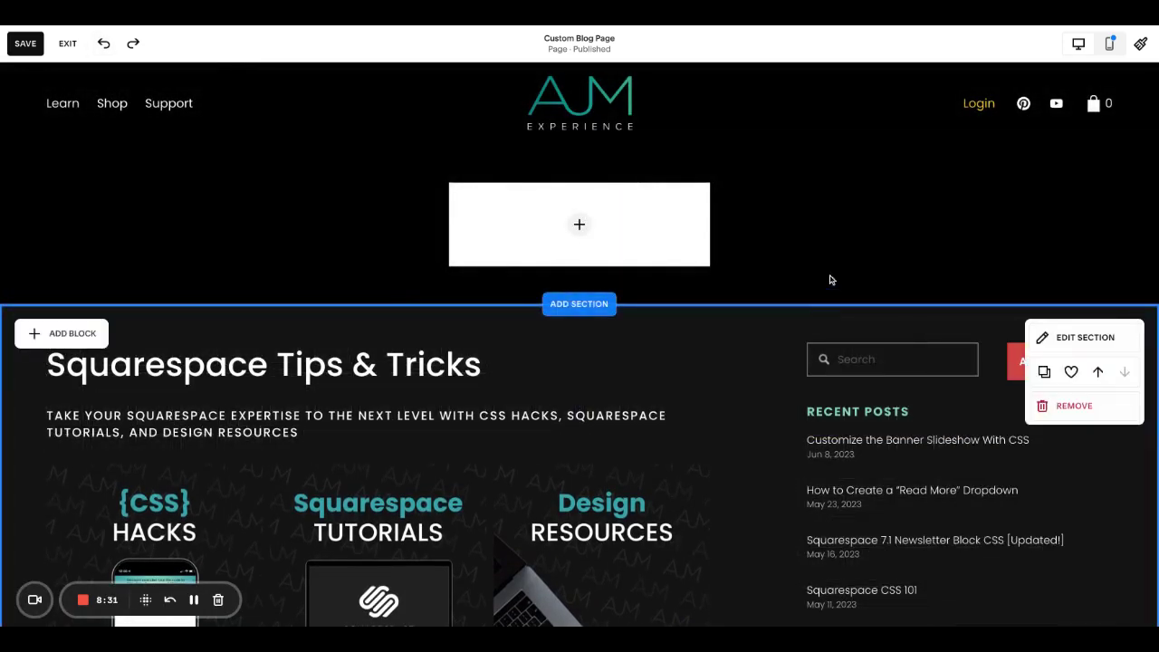
{"action": "scroll", "coordinate": [831, 262], "scroll_direction": "down", "scroll_amount": 1}
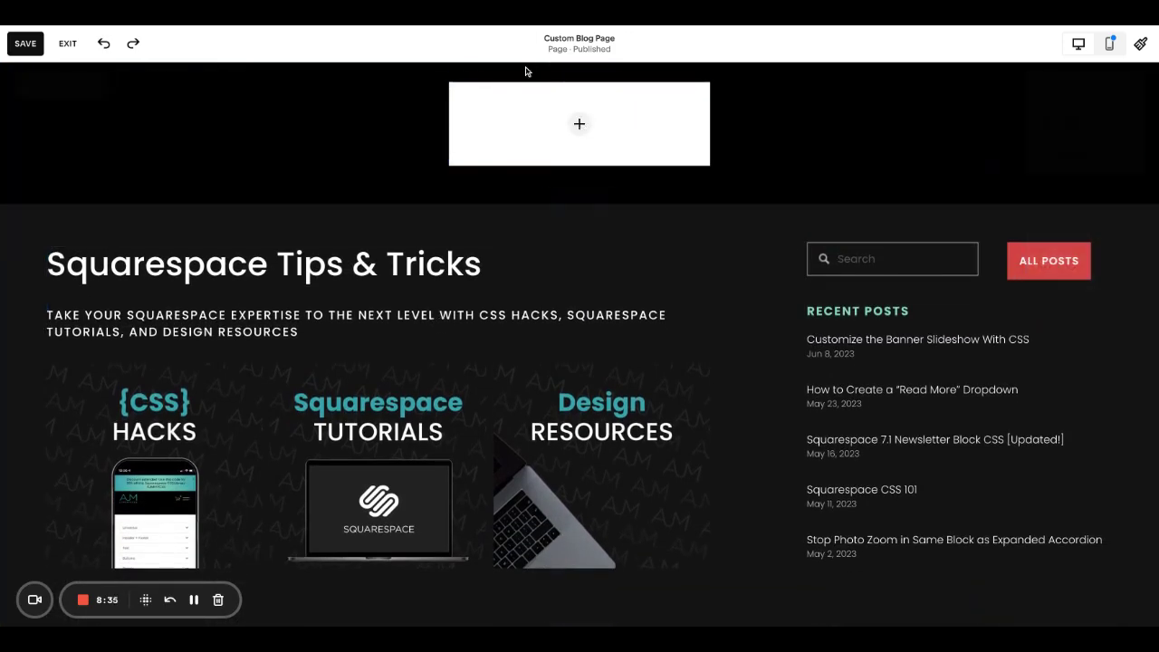
{"action": "scroll", "coordinate": [595, 237], "scroll_direction": "up", "scroll_amount": 1}
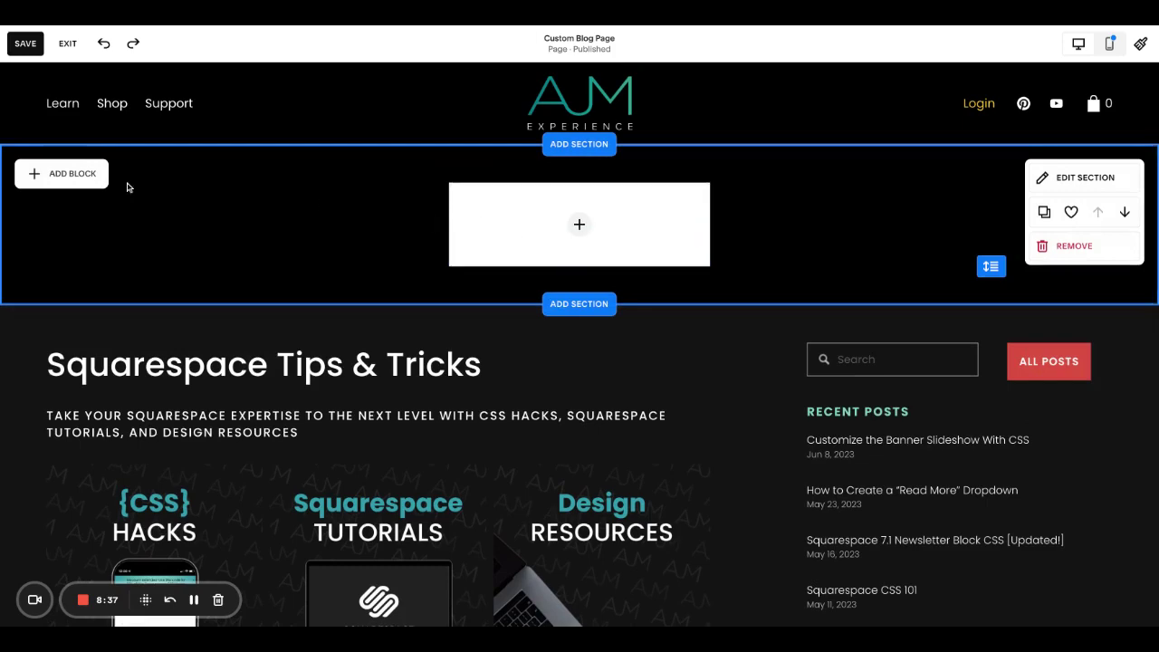
- Add a Shape block to the top section, place it over the centered image block and size it three grid rows tall
{"action": "left_click", "coordinate": [60, 173]}
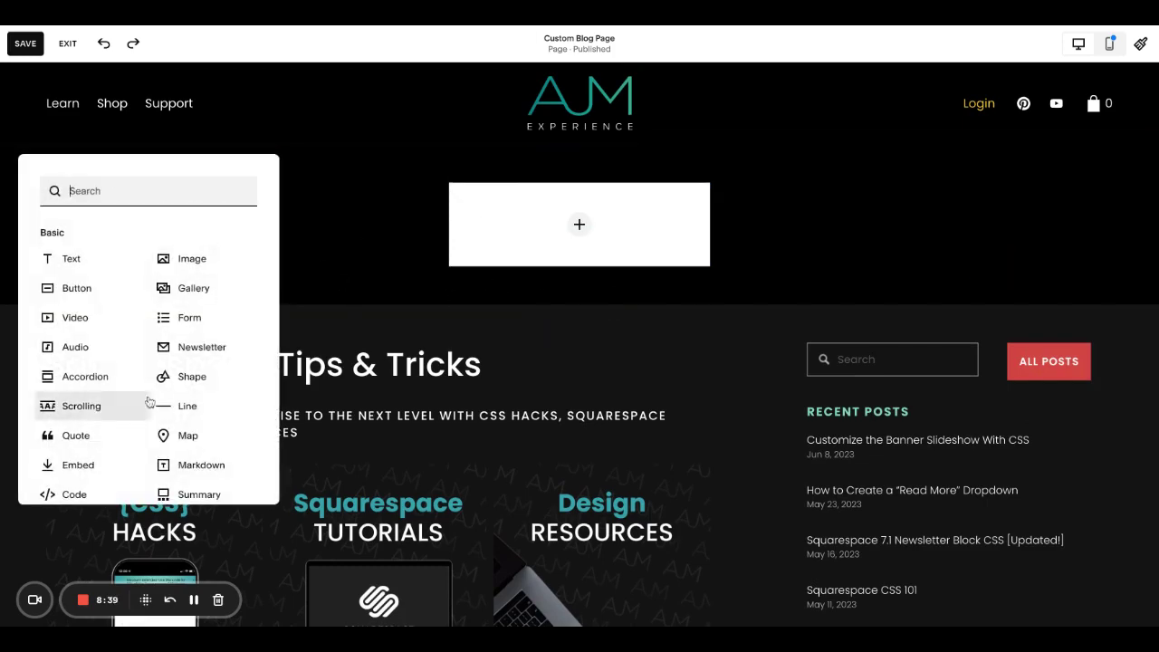
{"action": "scroll", "coordinate": [137, 302], "scroll_direction": "down", "scroll_amount": 1}
{"action": "left_click", "coordinate": [204, 303]}
{"action": "left_click_drag", "start_coordinate": [225, 267], "coordinate": [629, 268]}
{"action": "left_click_drag", "start_coordinate": [583, 359], "coordinate": [580, 267]}
- Set the shape's color to the mint green from the palette
{"action": "left_click", "coordinate": [494, 155]}
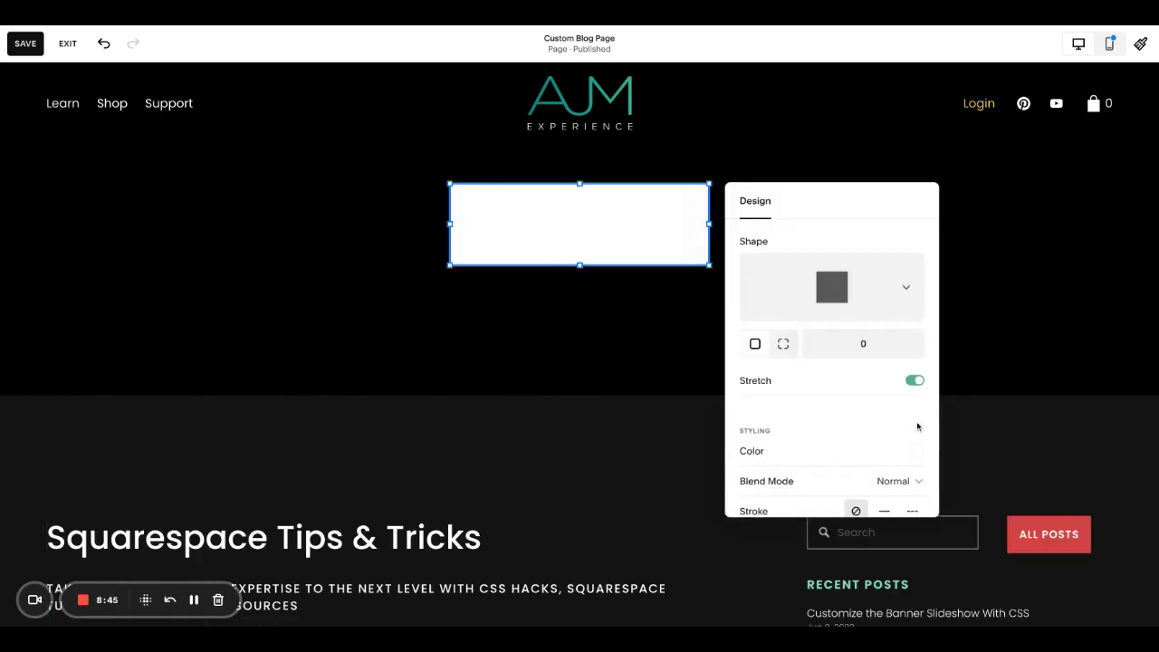
{"action": "left_click", "coordinate": [913, 451]}
{"action": "left_click", "coordinate": [1038, 438]}
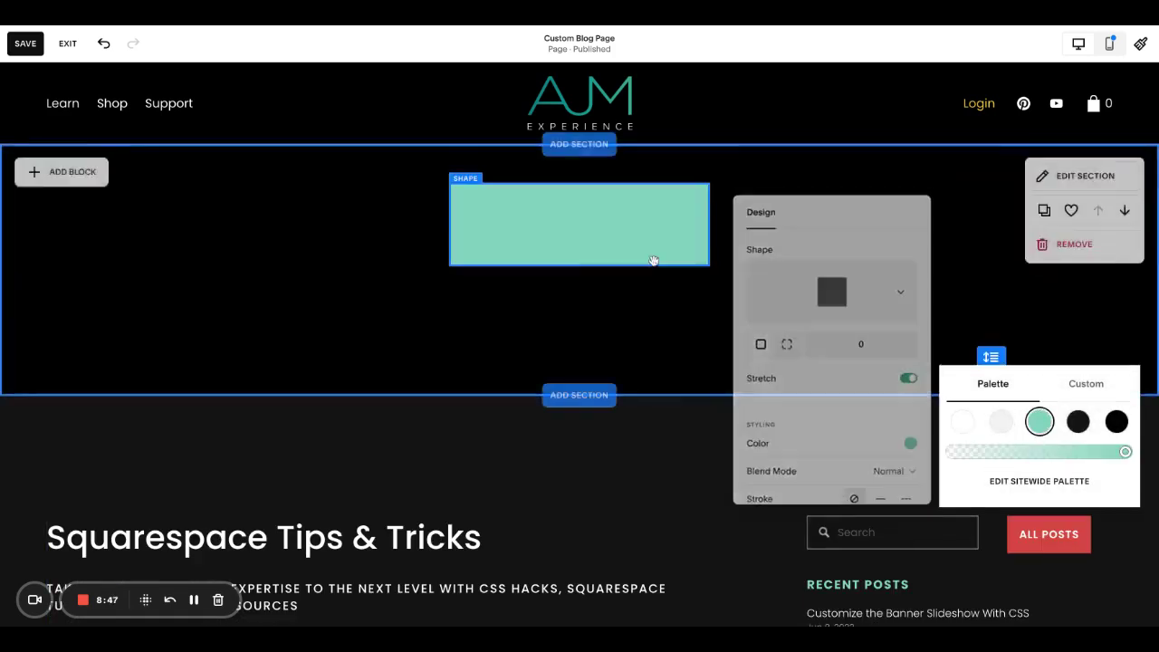
- Send the mint shape behind the image block and delete the image block
{"action": "left_click", "coordinate": [642, 248]}
{"action": "left_click", "coordinate": [523, 156]}
{"action": "left_click", "coordinate": [670, 230]}
{"action": "key", "text": "BackSpace"}
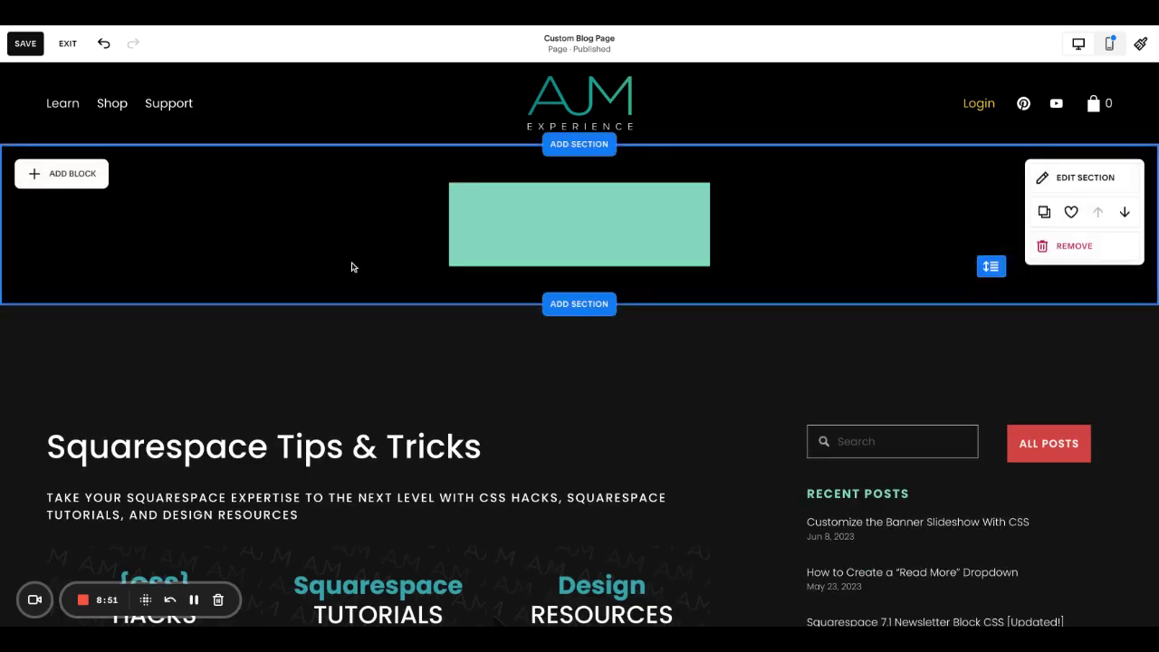
- Add a Text block to the top section and place it over the mint shape, aligned with the shape's upper edge
{"action": "left_click", "coordinate": [79, 174]}
{"action": "left_click", "coordinate": [111, 255]}
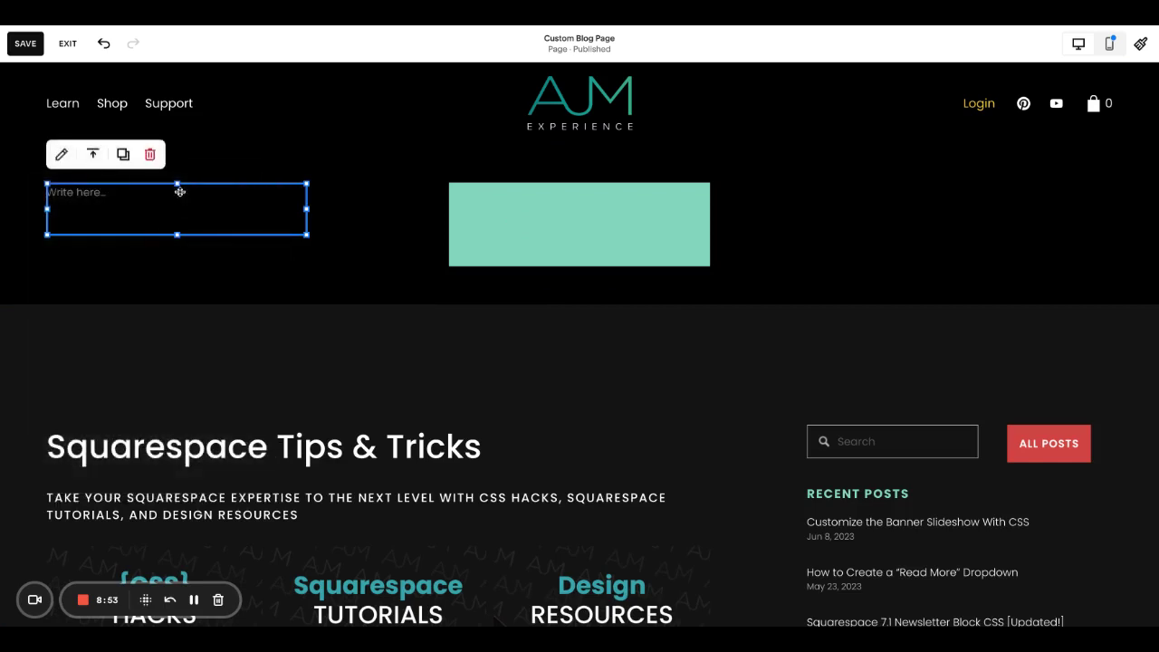
{"action": "left_click_drag", "start_coordinate": [190, 186], "coordinate": [593, 185]}
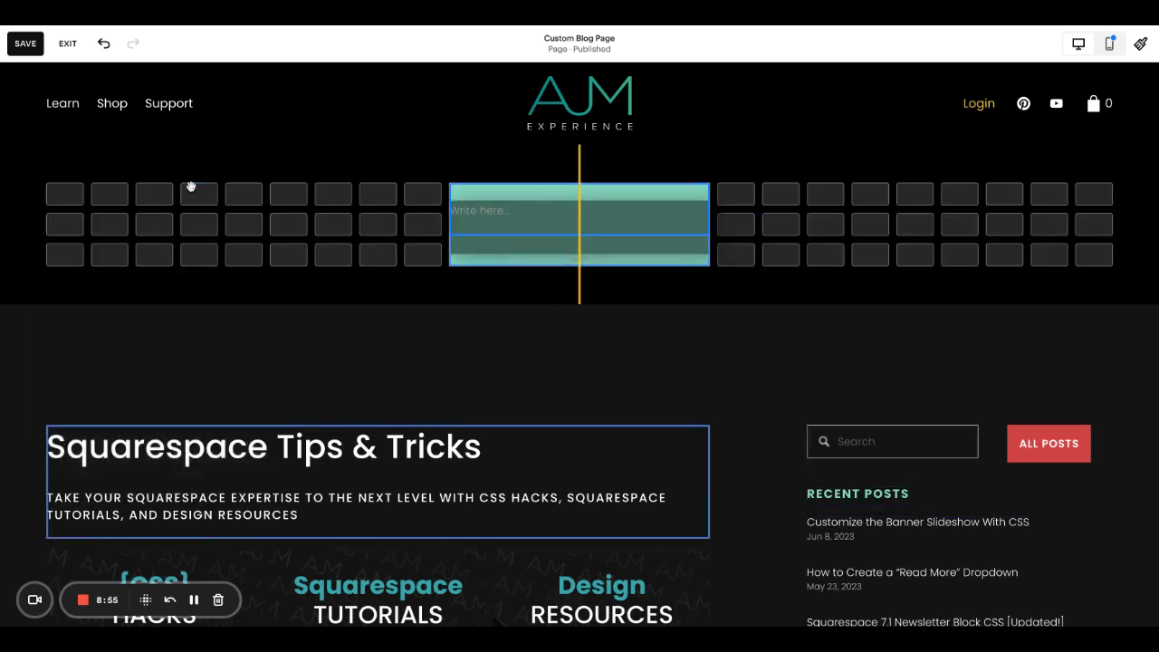
{"action": "left_click_drag", "start_coordinate": [191, 186], "coordinate": [534, 192]}
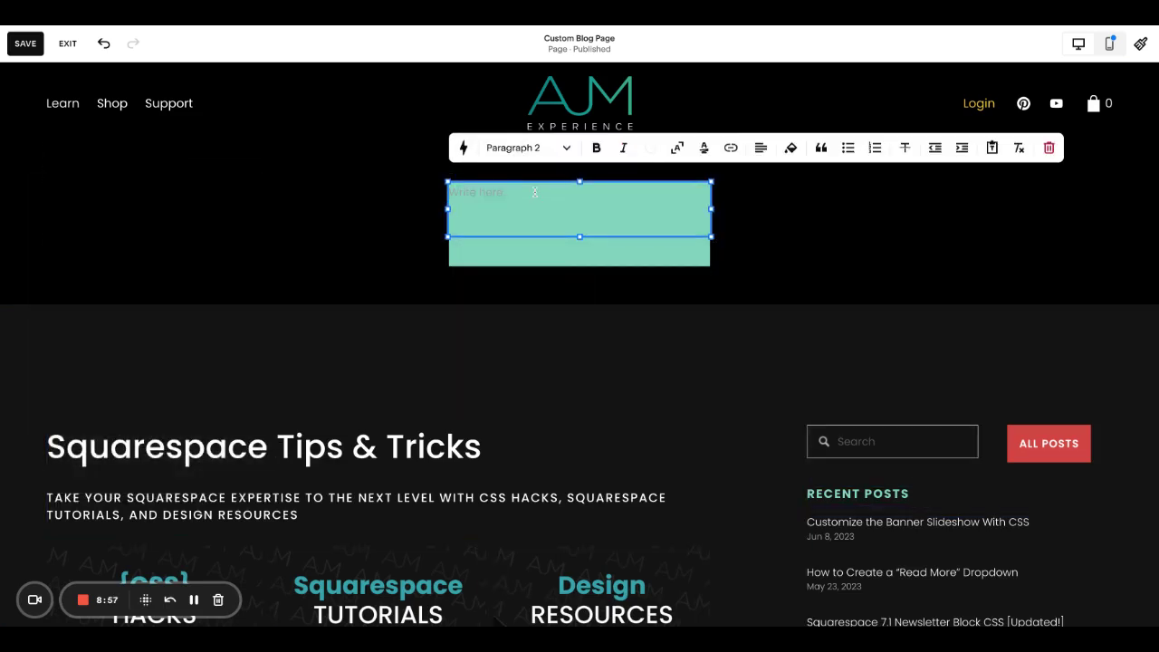
- Enter BLOG LOGO in the text block as Heading 2 and center the text
{"action": "left_click", "coordinate": [525, 147]}
{"action": "left_click", "coordinate": [474, 214]}
{"action": "left_click", "coordinate": [761, 148]}
{"action": "left_click", "coordinate": [746, 182]}
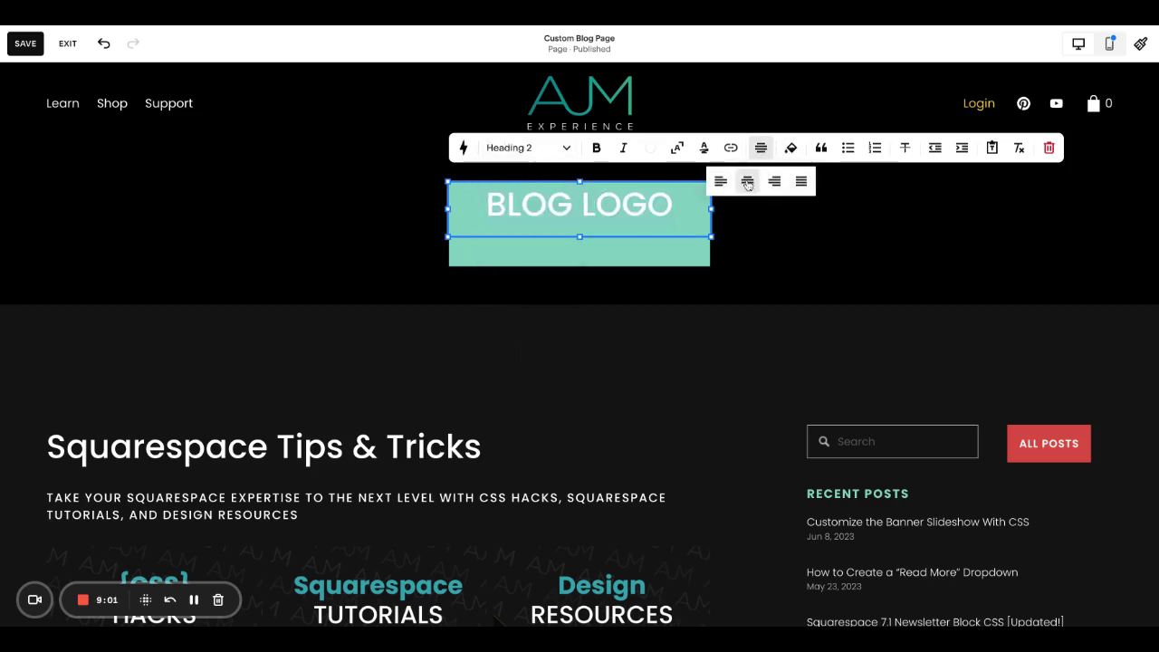
- Extend the BLOG LOGO text block to the shape's full height and align its text to the vertical middle
{"action": "left_click_drag", "start_coordinate": [577, 237], "coordinate": [579, 237]}
{"action": "left_click", "coordinate": [748, 245]}
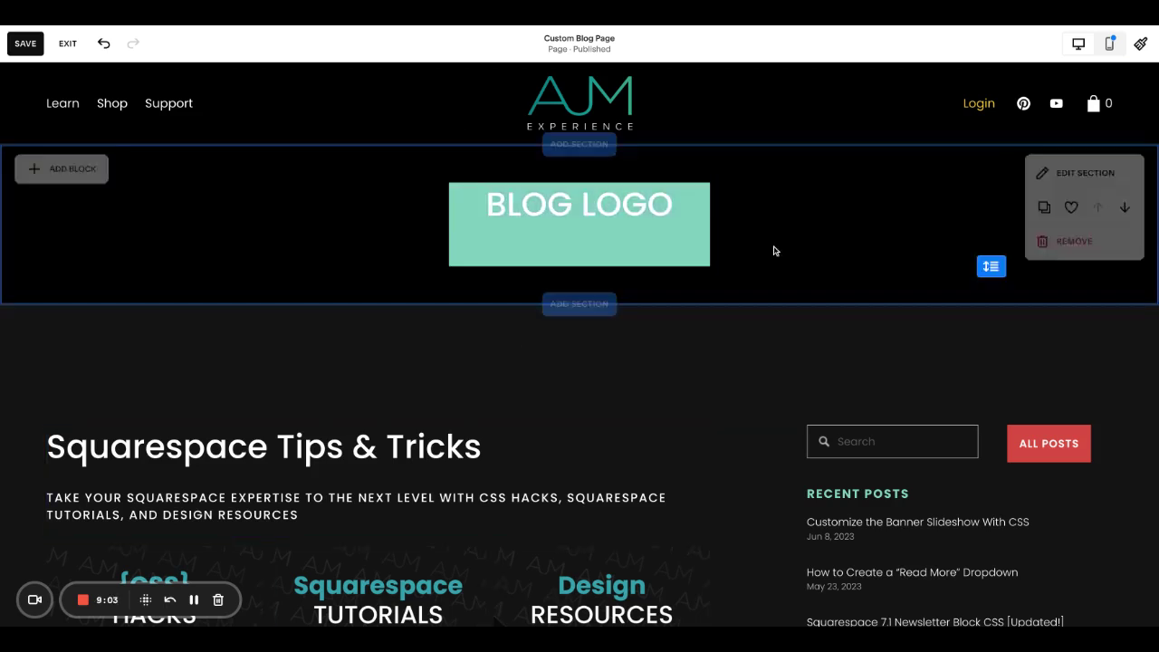
{"action": "left_click", "coordinate": [648, 190]}
{"action": "left_click", "coordinate": [495, 155]}
{"action": "left_click", "coordinate": [495, 185]}
{"action": "left_click", "coordinate": [839, 235]}
- Set the Squarespace Tips & Tricks section to a custom height of 1 and save the page
{"action": "left_click", "coordinate": [1082, 337]}
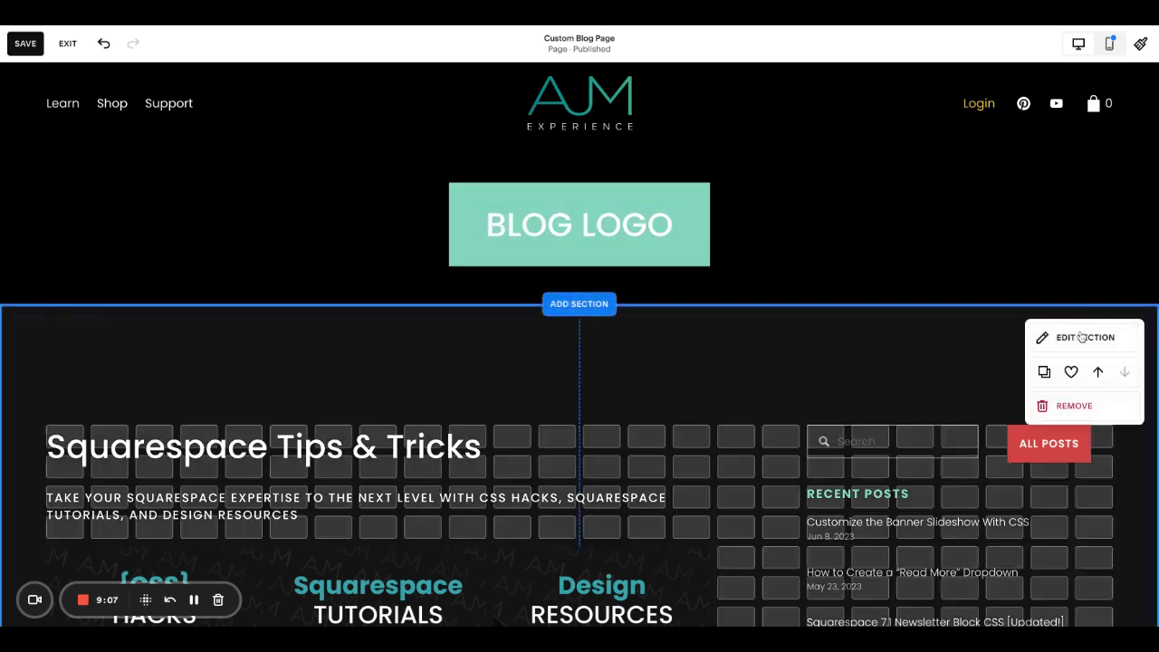
{"action": "left_click", "coordinate": [1109, 504]}
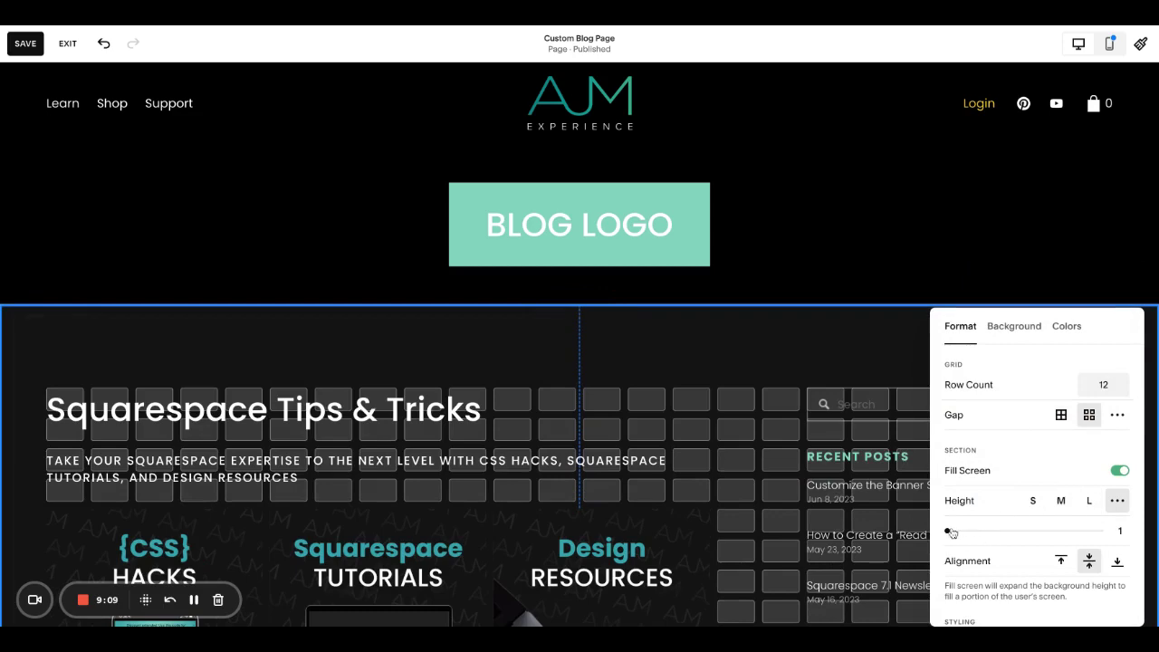
{"action": "left_click", "coordinate": [685, 336]}
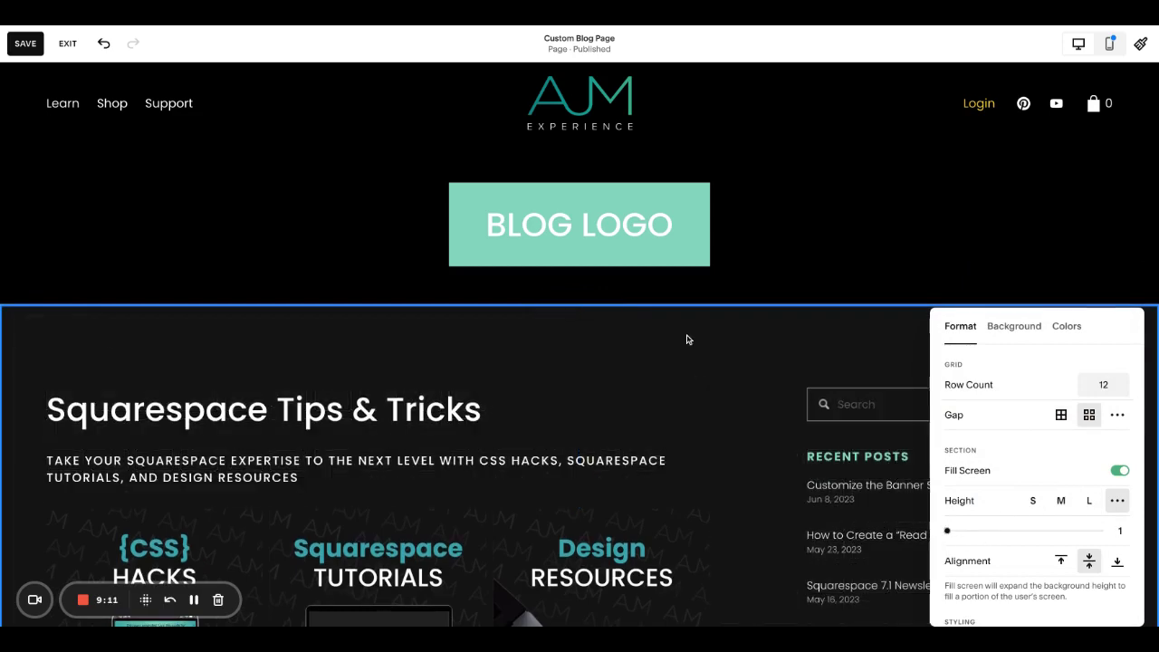
{"action": "scroll", "coordinate": [808, 352], "scroll_direction": "down", "scroll_amount": 1}
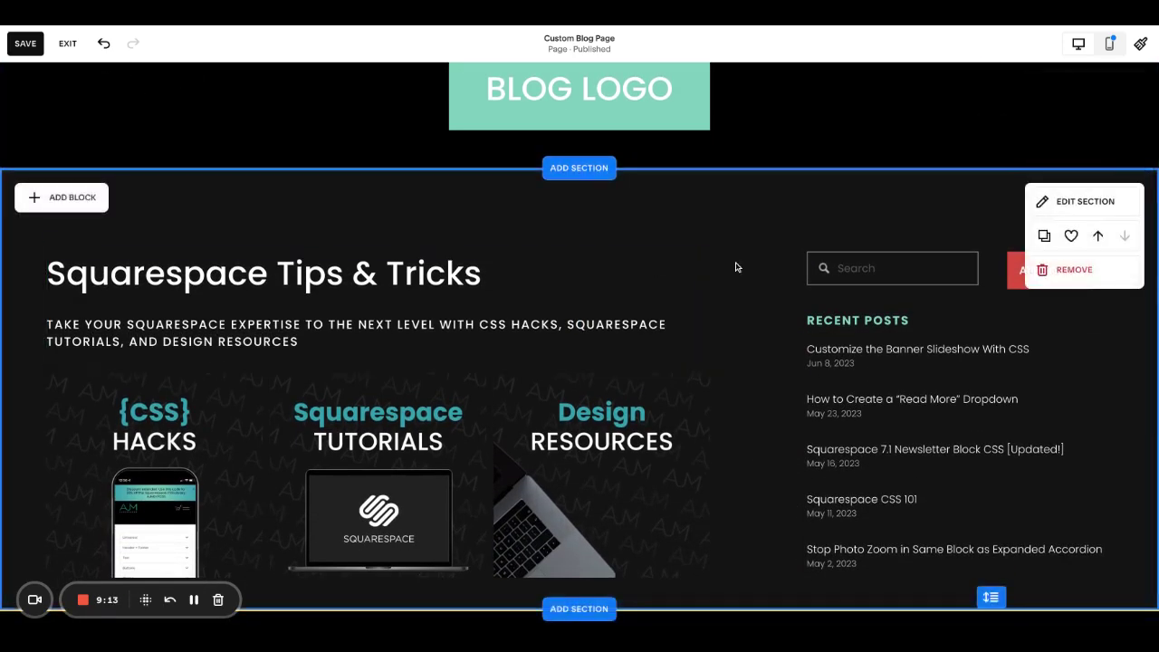
{"action": "left_click", "coordinate": [36, 46]}
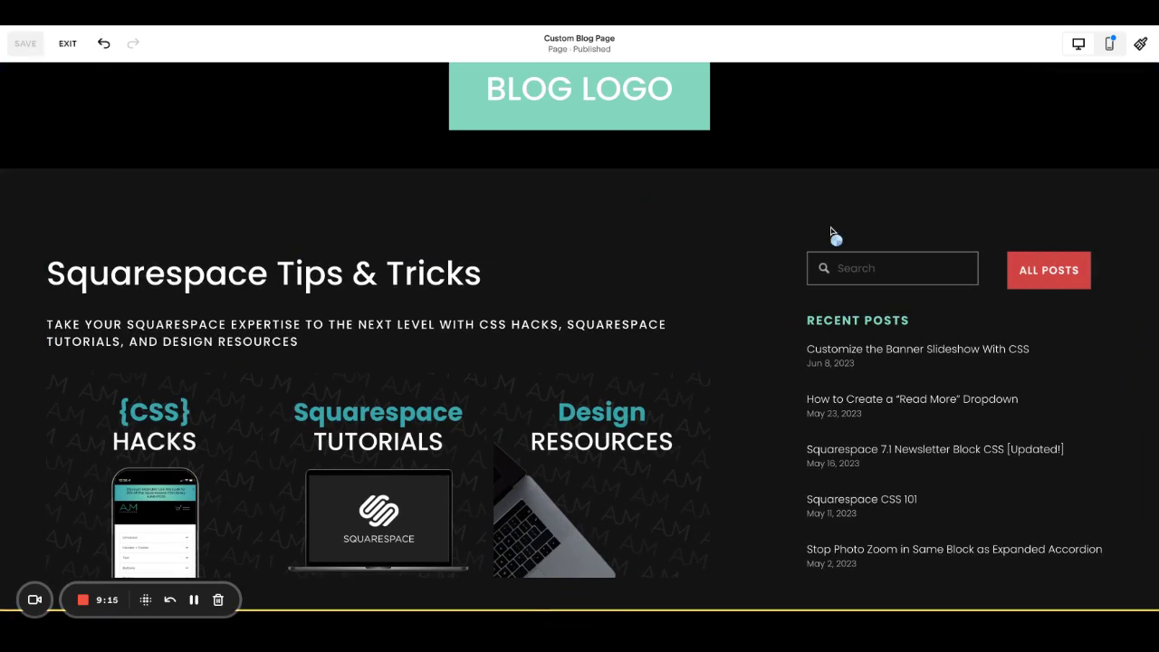
{"action": "scroll", "coordinate": [828, 231], "scroll_direction": "down", "scroll_amount": 1}
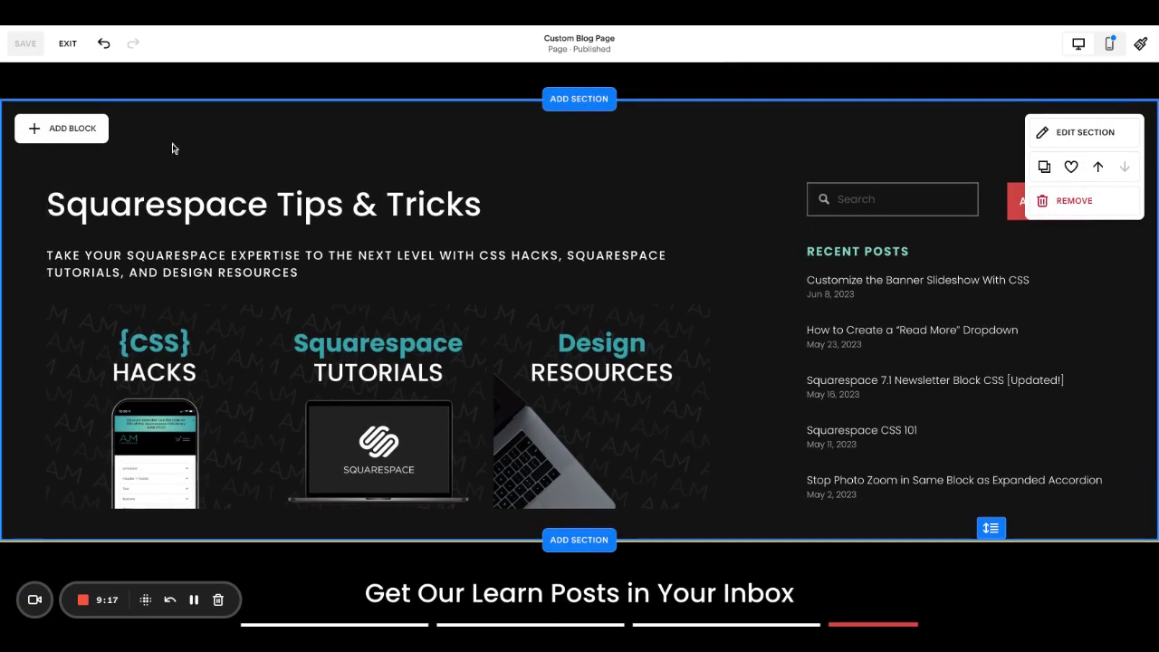
{"action": "left_click_drag", "start_coordinate": [150, 152], "coordinate": [954, 518]}
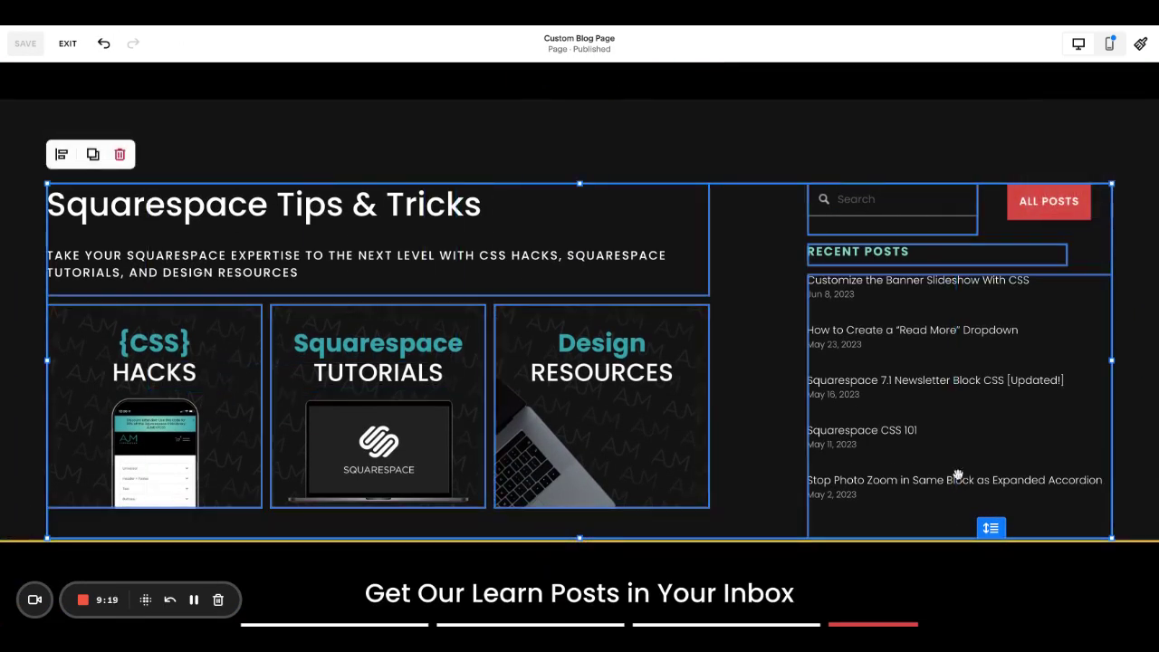
{"action": "left_click_drag", "start_coordinate": [1031, 209], "coordinate": [833, 137]}
{"action": "left_click", "coordinate": [834, 135]}
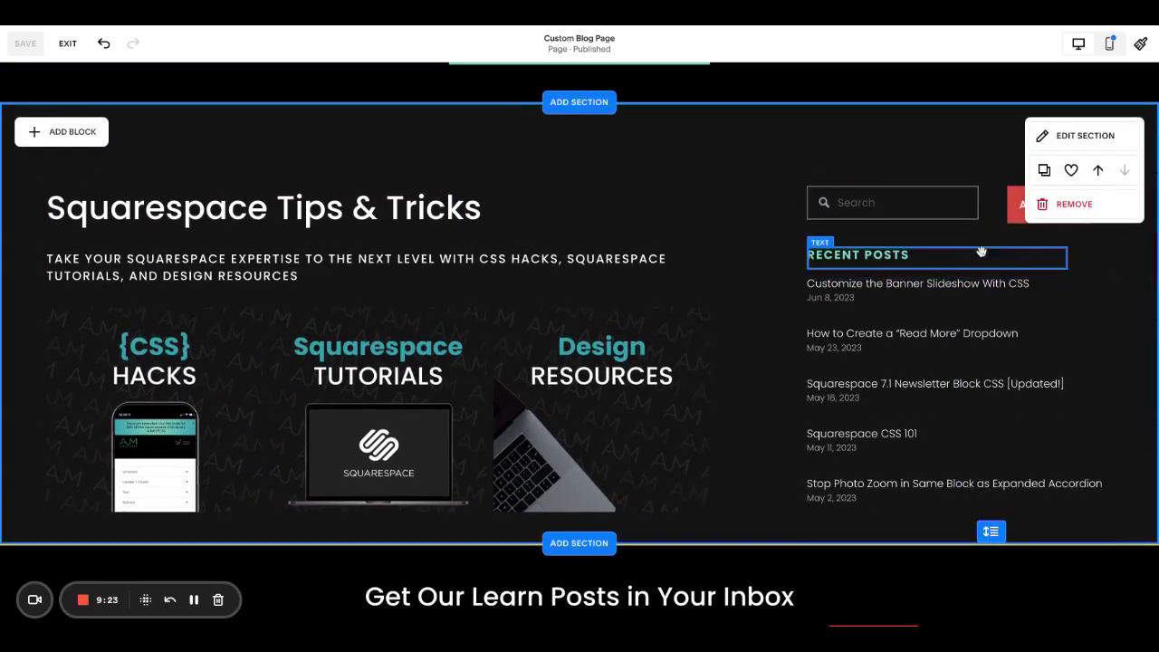
- Set the Squarespace Tips & Tricks section's height to S, then save the page and leave edit mode
{"action": "left_click", "coordinate": [1078, 136]}
{"action": "left_click", "coordinate": [1062, 378]}
{"action": "left_click", "coordinate": [1031, 380]}
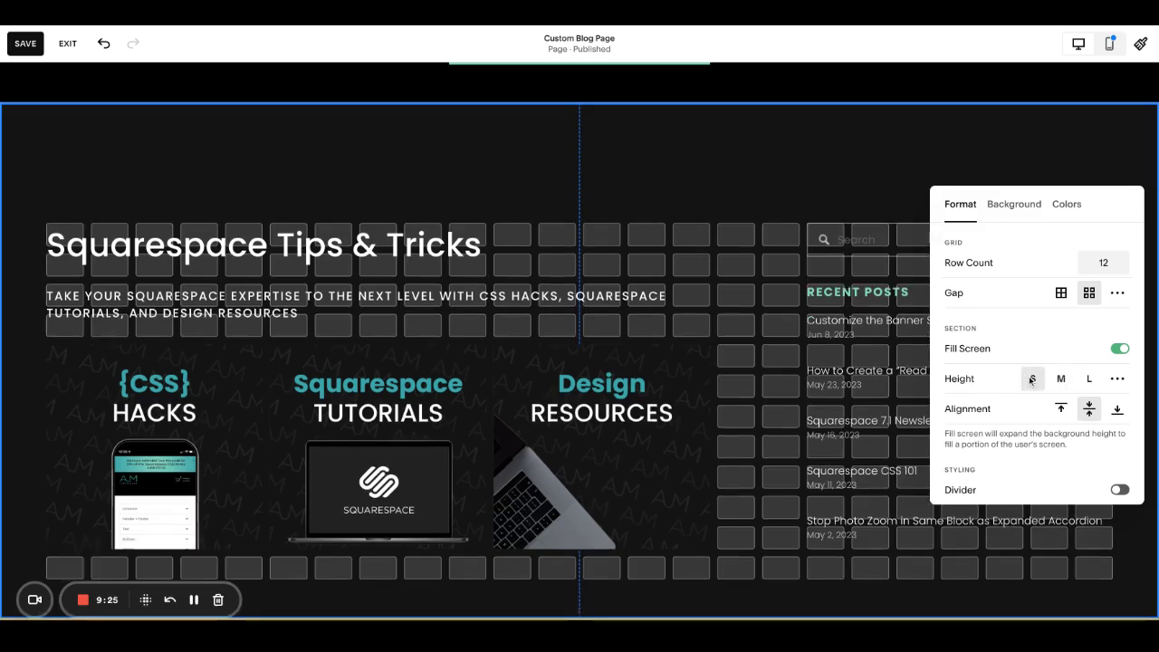
{"action": "left_click", "coordinate": [25, 44]}
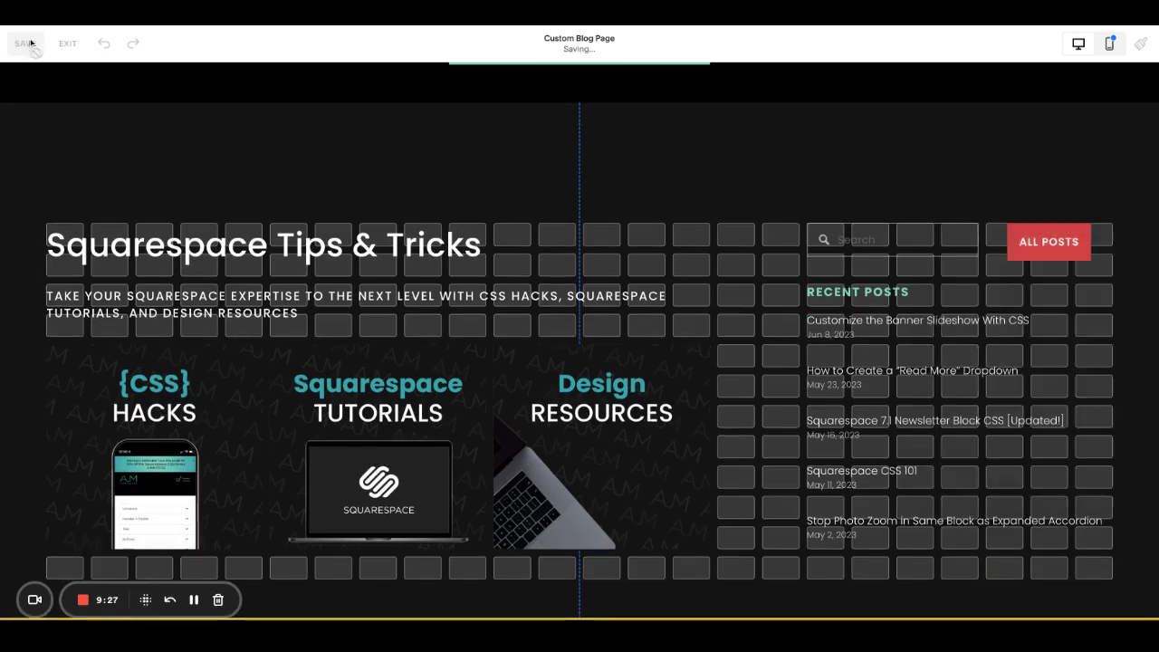
{"action": "left_click", "coordinate": [63, 47]}
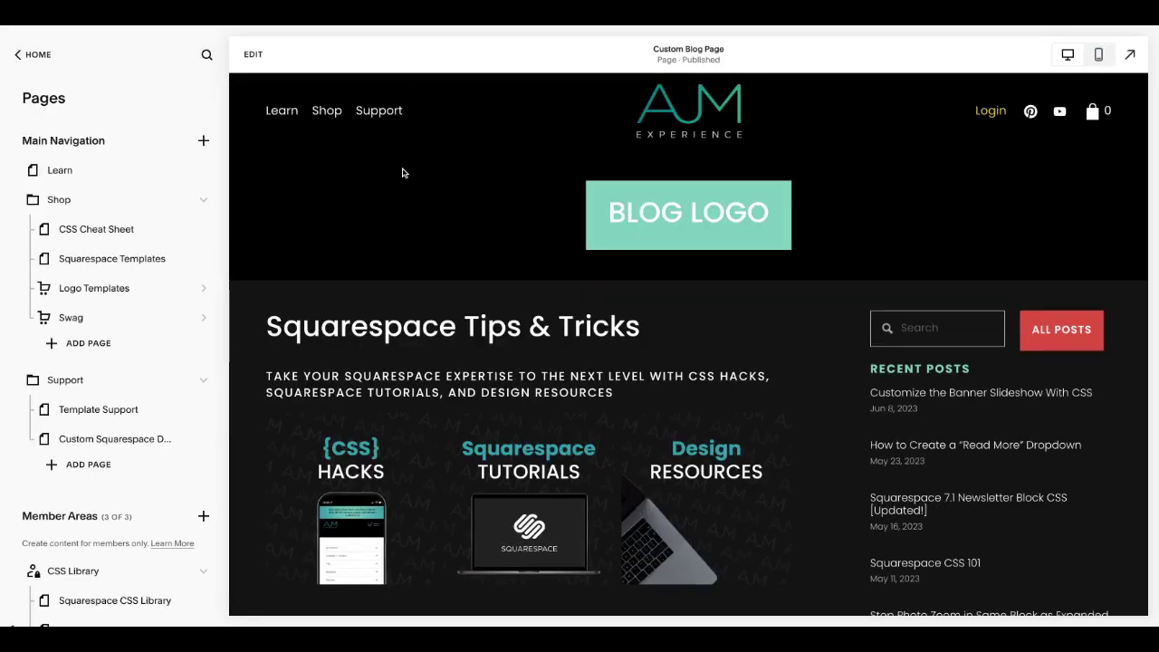
- Reopen the page for editing and give the Squarespace Tips & Tricks section a custom height somewhat above the minimum
{"action": "left_click", "coordinate": [245, 58]}
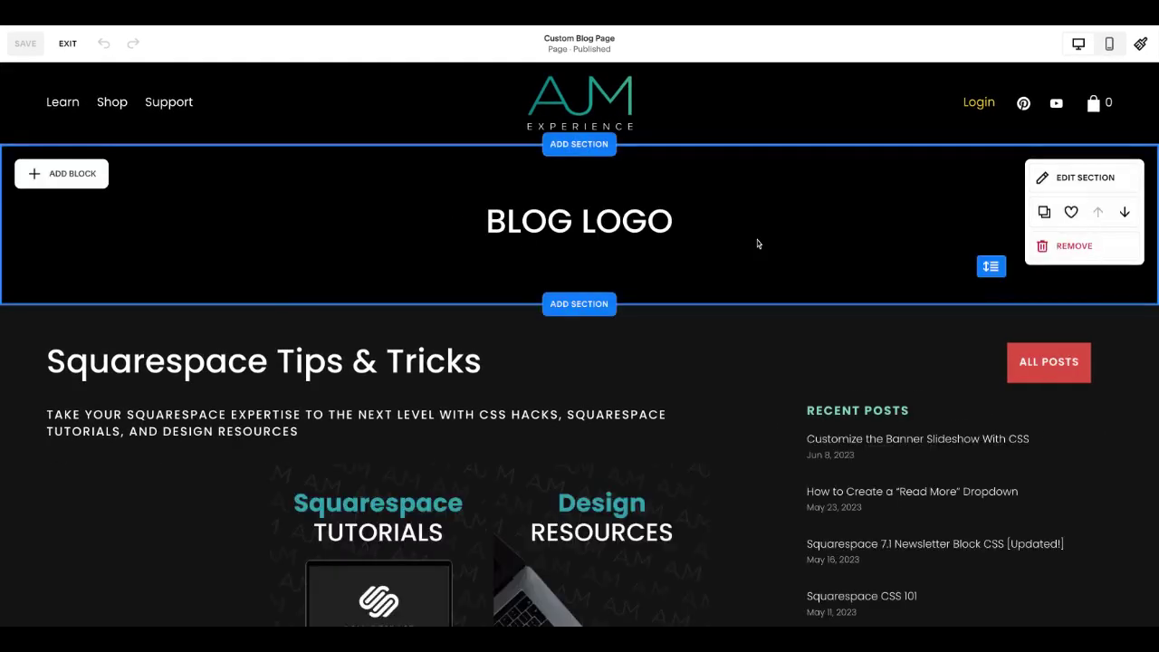
{"action": "scroll", "coordinate": [758, 240], "scroll_direction": "down", "scroll_amount": 2}
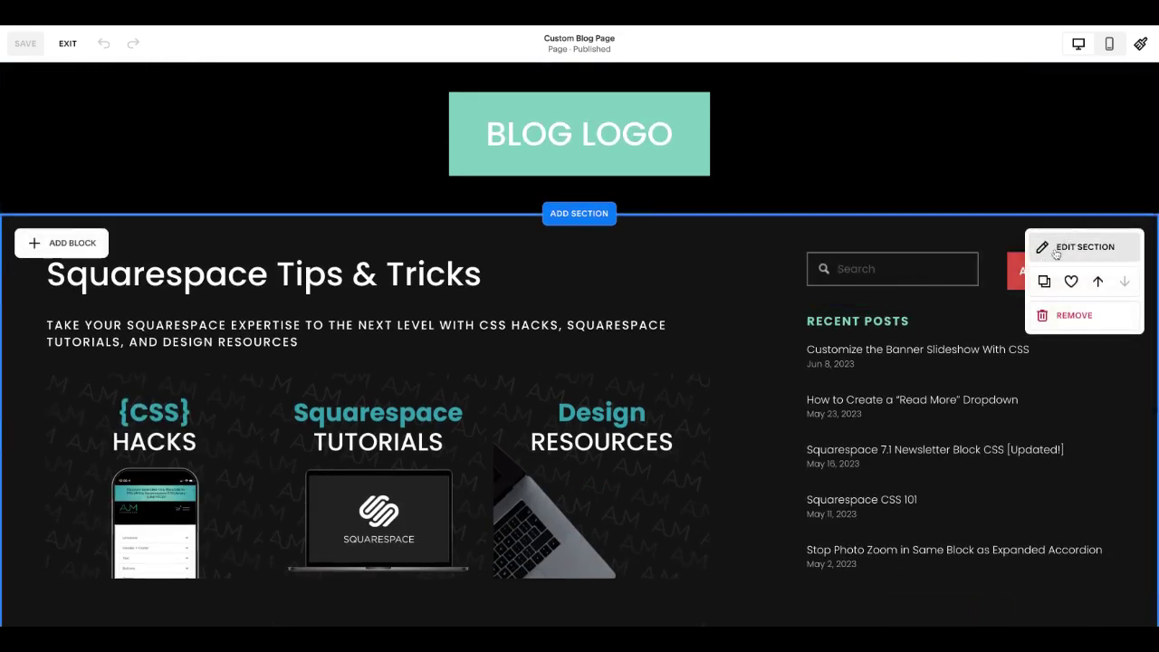
{"action": "scroll", "coordinate": [761, 336], "scroll_direction": "down", "scroll_amount": 2}
{"action": "scroll", "coordinate": [817, 328], "scroll_direction": "up", "scroll_amount": 1}
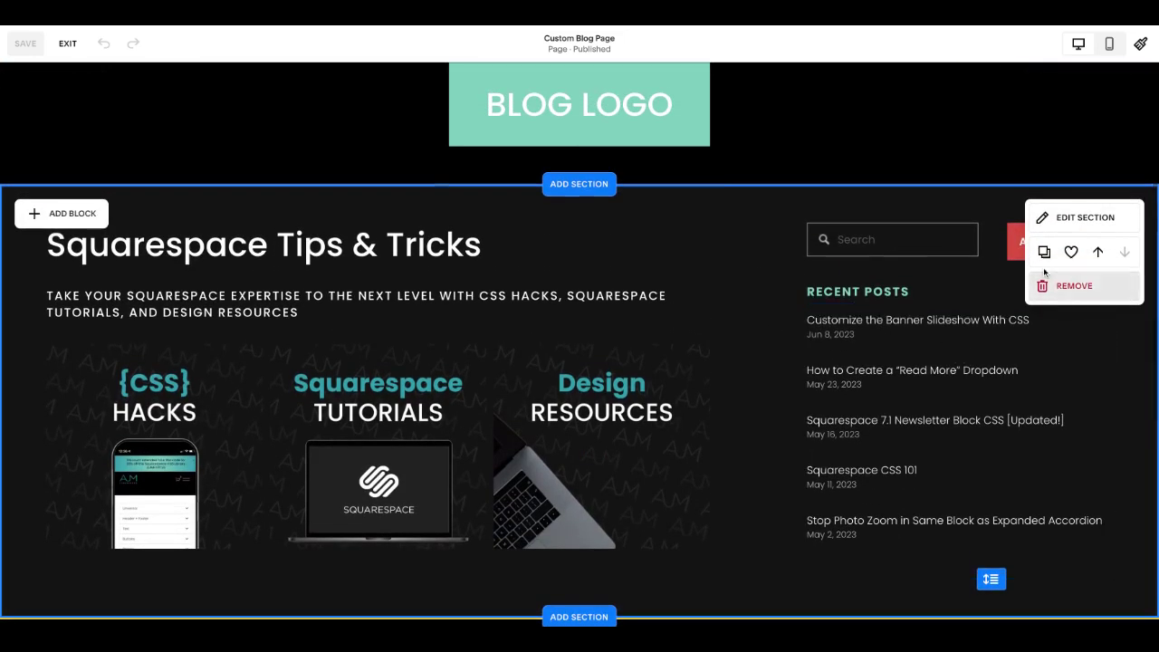
{"action": "left_click", "coordinate": [1078, 218]}
{"action": "left_click", "coordinate": [1116, 472]}
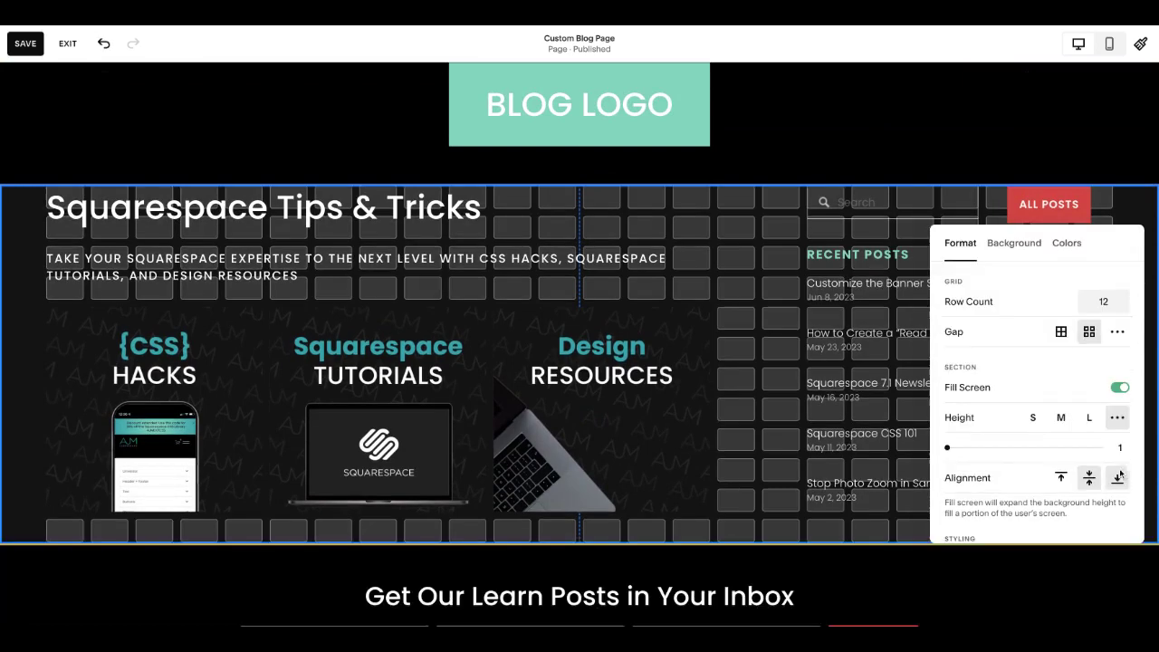
{"action": "left_click_drag", "start_coordinate": [949, 456], "coordinate": [1015, 447]}
{"action": "left_click", "coordinate": [750, 224]}
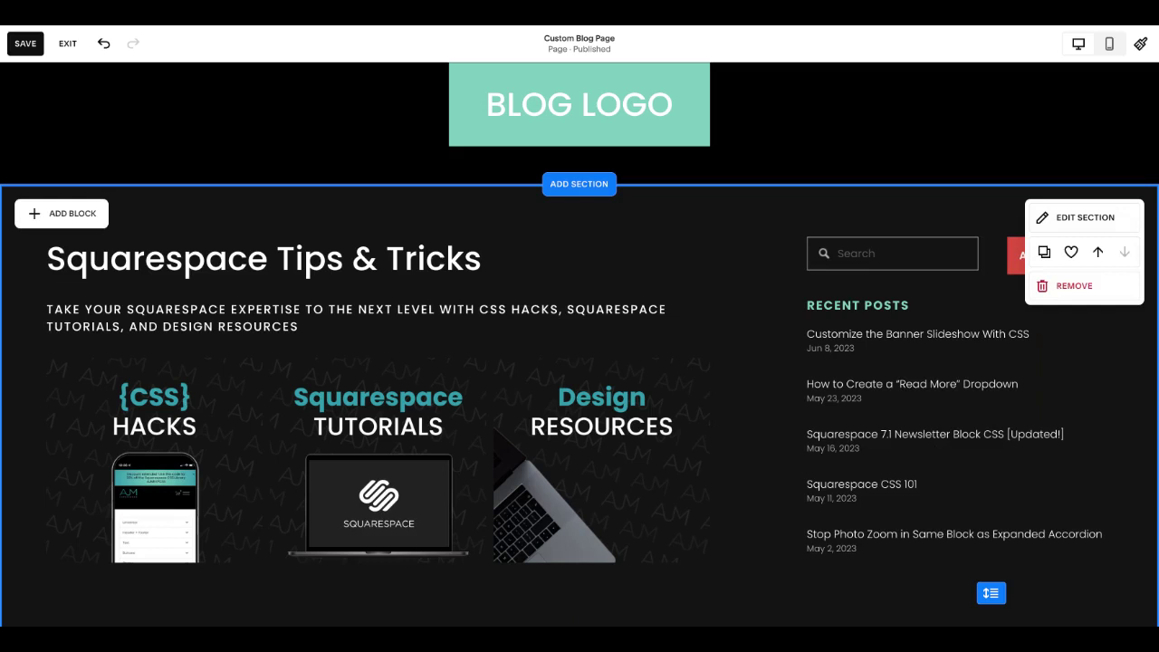
{"action": "scroll", "coordinate": [579, 344], "scroll_direction": "down", "scroll_amount": 1}
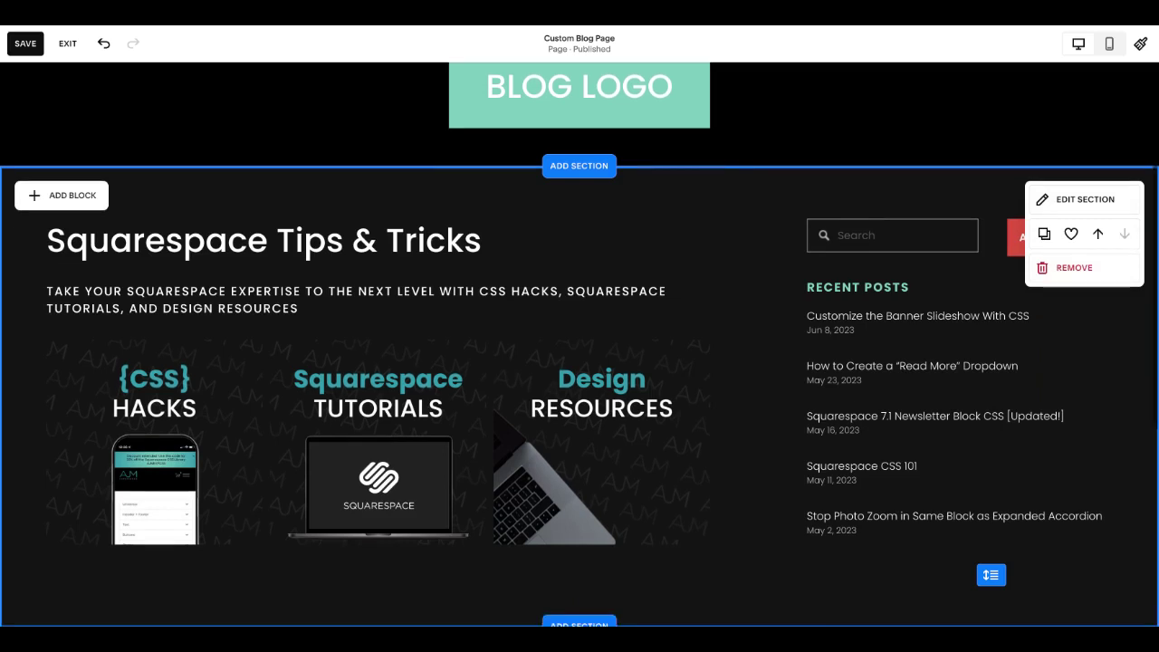
{"action": "scroll", "coordinate": [766, 212], "scroll_direction": "down", "scroll_amount": 1}
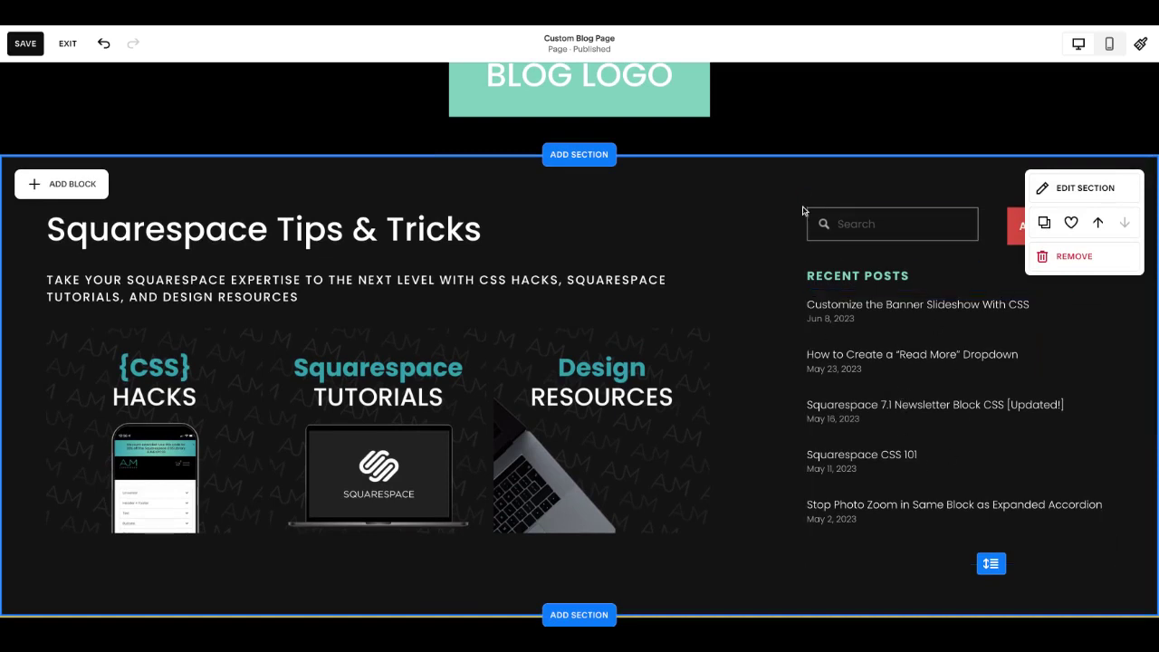
{"action": "left_click_drag", "start_coordinate": [790, 196], "coordinate": [1012, 352]}
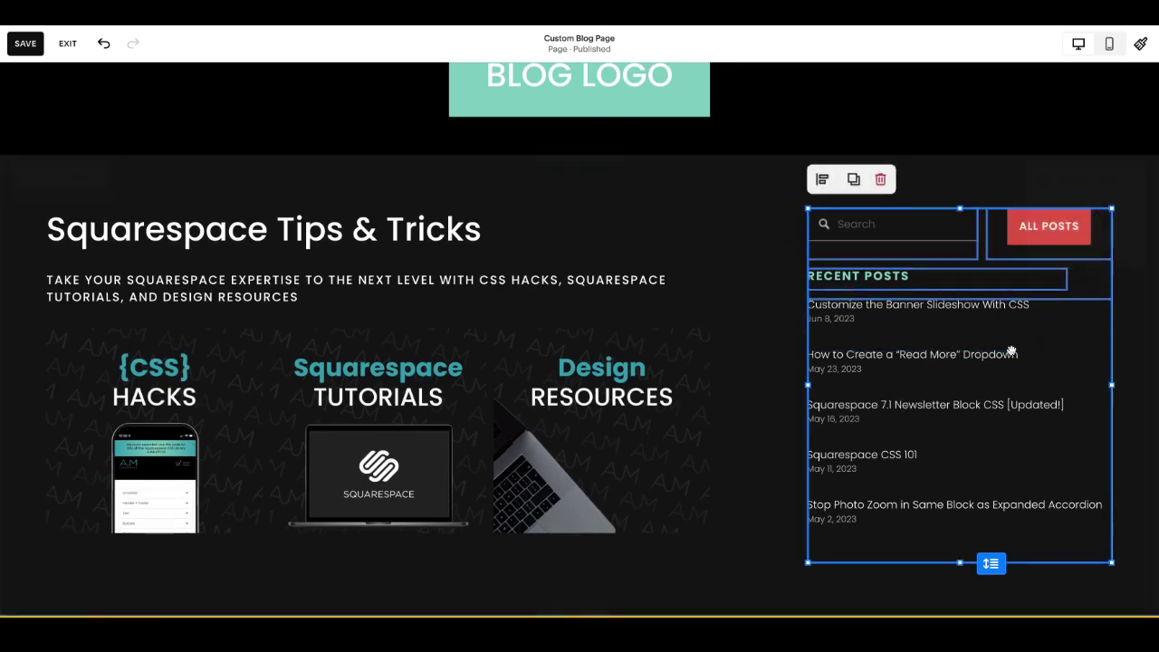
{"action": "left_click", "coordinate": [777, 192]}
- Add a line block, flatten it to one row, and place it below the recent posts list across the sidebar's full width
{"action": "scroll", "coordinate": [930, 415], "scroll_direction": "down", "scroll_amount": 1}
{"action": "left_click", "coordinate": [61, 112]}
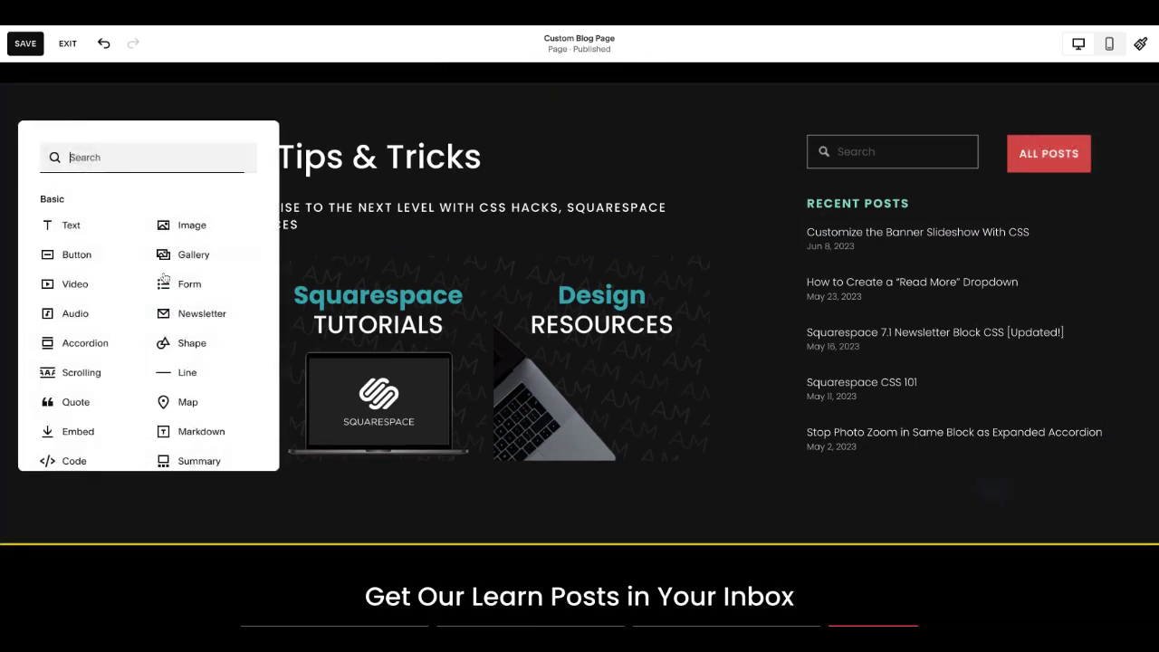
{"action": "left_click", "coordinate": [186, 372]}
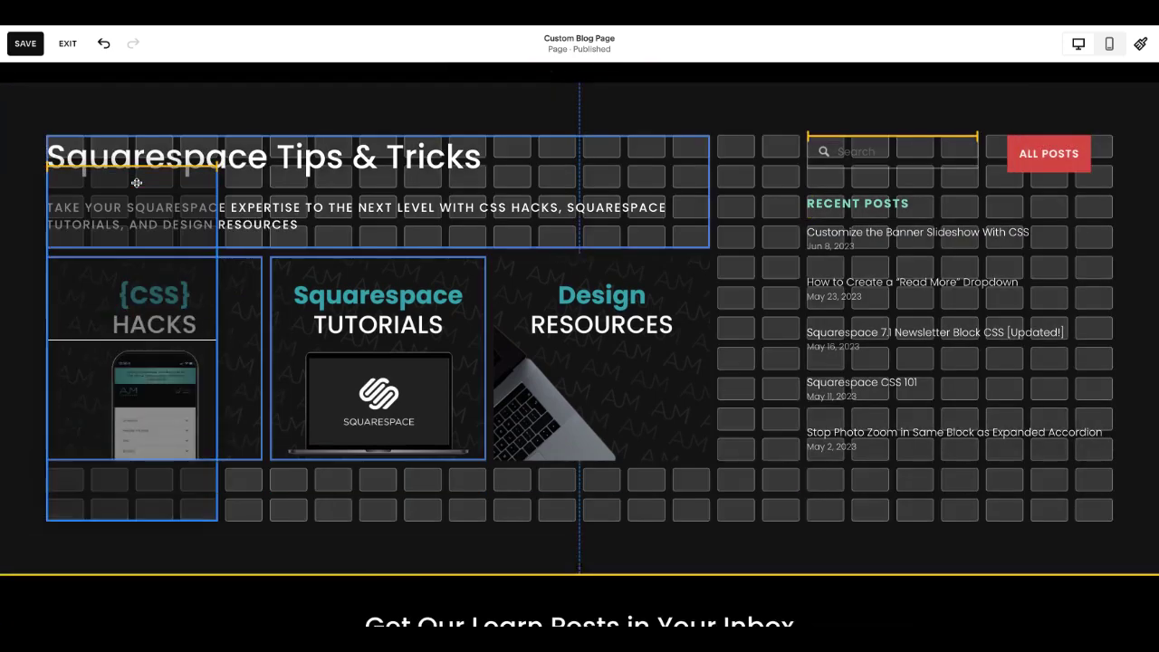
{"action": "left_click_drag", "start_coordinate": [217, 489], "coordinate": [215, 209]}
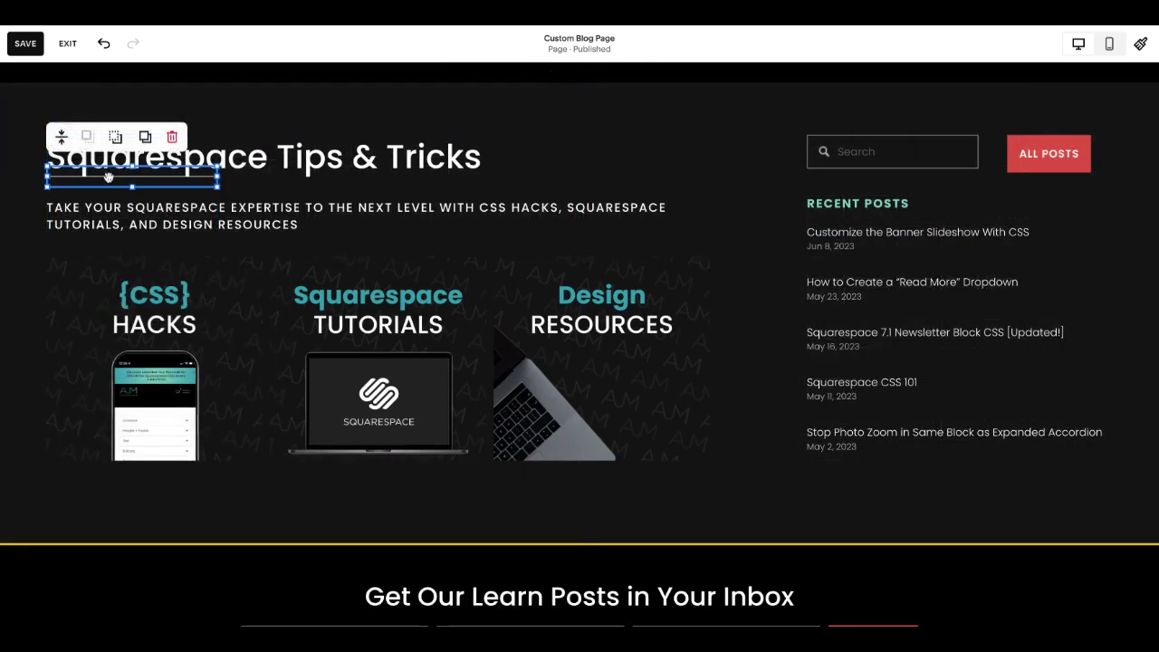
{"action": "left_click_drag", "start_coordinate": [108, 174], "coordinate": [823, 417]}
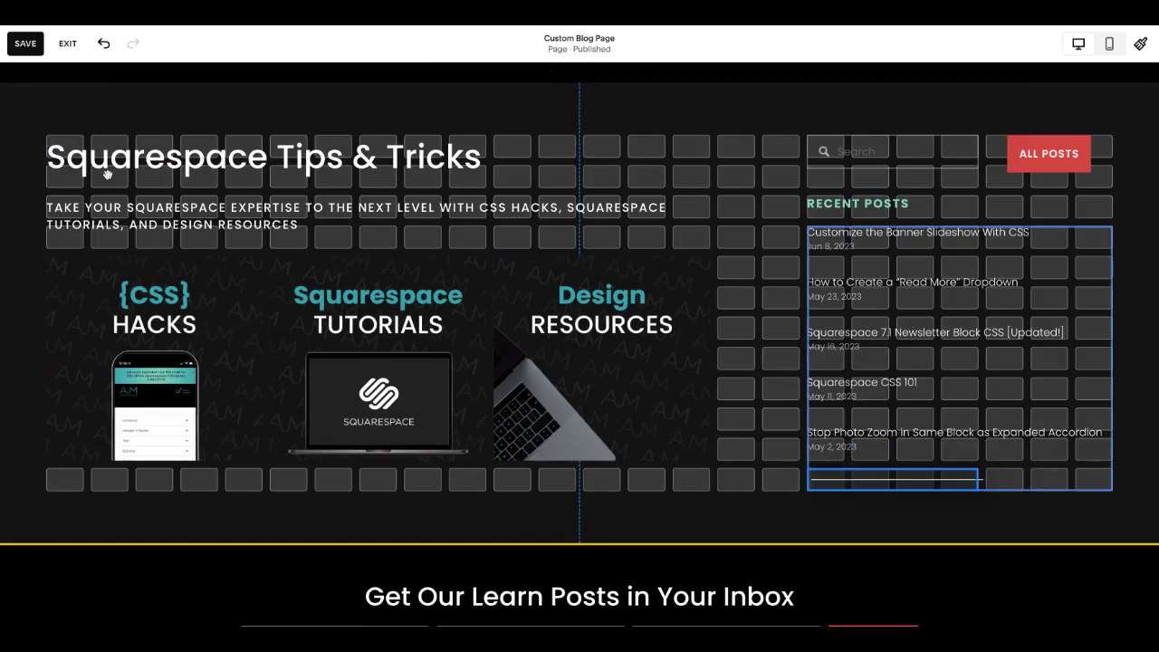
{"action": "left_click_drag", "start_coordinate": [974, 479], "coordinate": [1066, 511]}
{"action": "left_click_drag", "start_coordinate": [975, 511], "coordinate": [974, 507]}
{"action": "scroll", "coordinate": [974, 508], "scroll_direction": "down", "scroll_amount": 2}
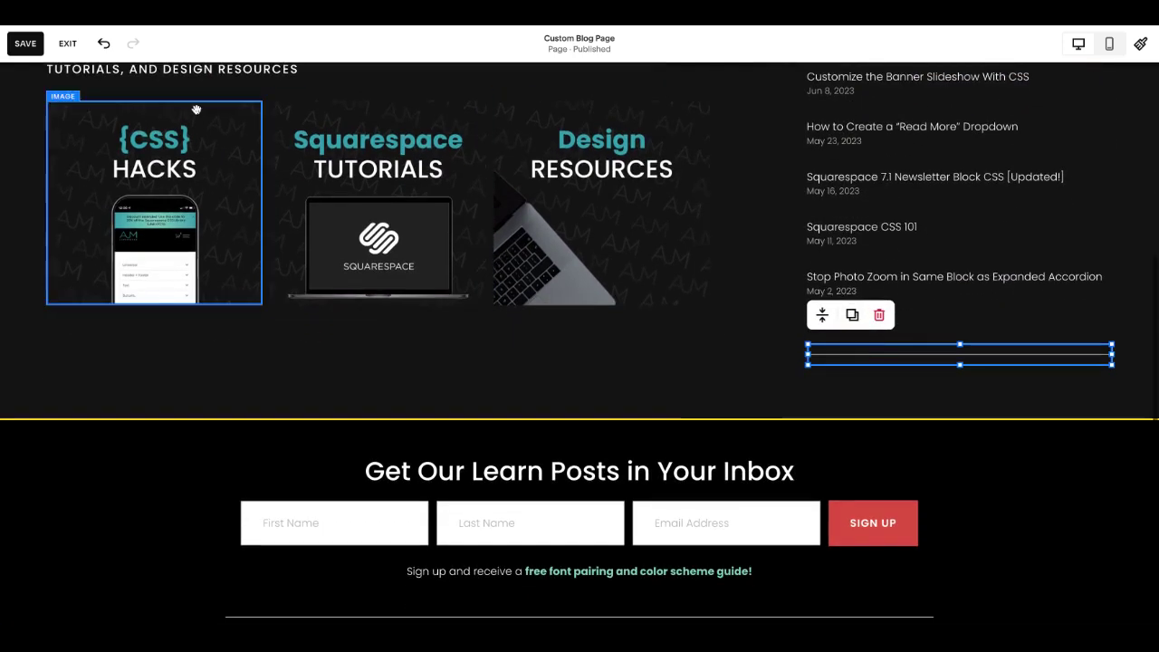
- Extend the section's grid downward, then add an image block under the sidebar line and shrink it to a small, nearly square size
{"action": "left_click", "coordinate": [955, 396]}
{"action": "left_click_drag", "start_coordinate": [991, 366], "coordinate": [991, 577]}
{"action": "left_click", "coordinate": [74, 101]}
{"action": "left_click", "coordinate": [189, 224]}
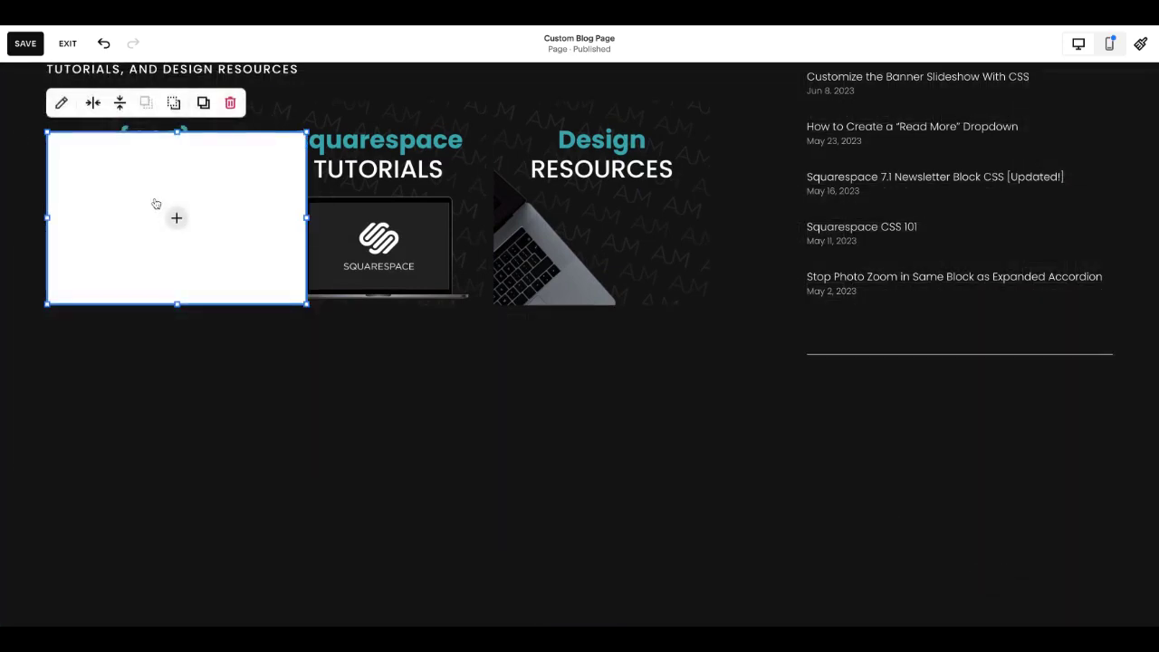
{"action": "left_click_drag", "start_coordinate": [844, 465], "coordinate": [1030, 492]}
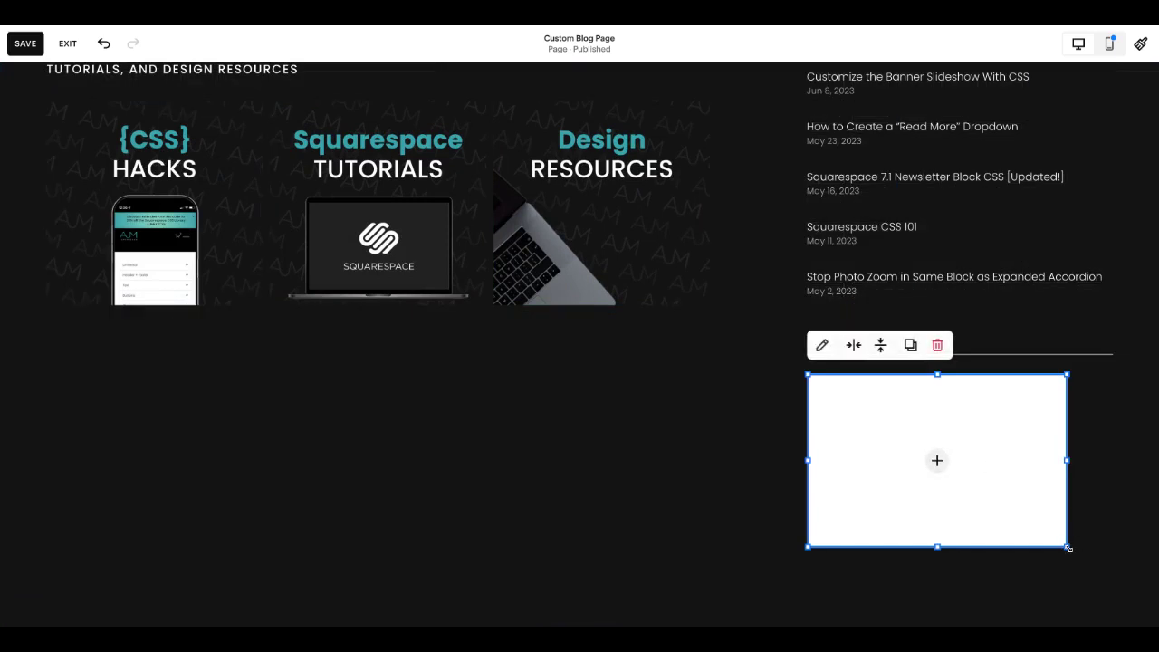
{"action": "left_click_drag", "start_coordinate": [1068, 546], "coordinate": [913, 498]}
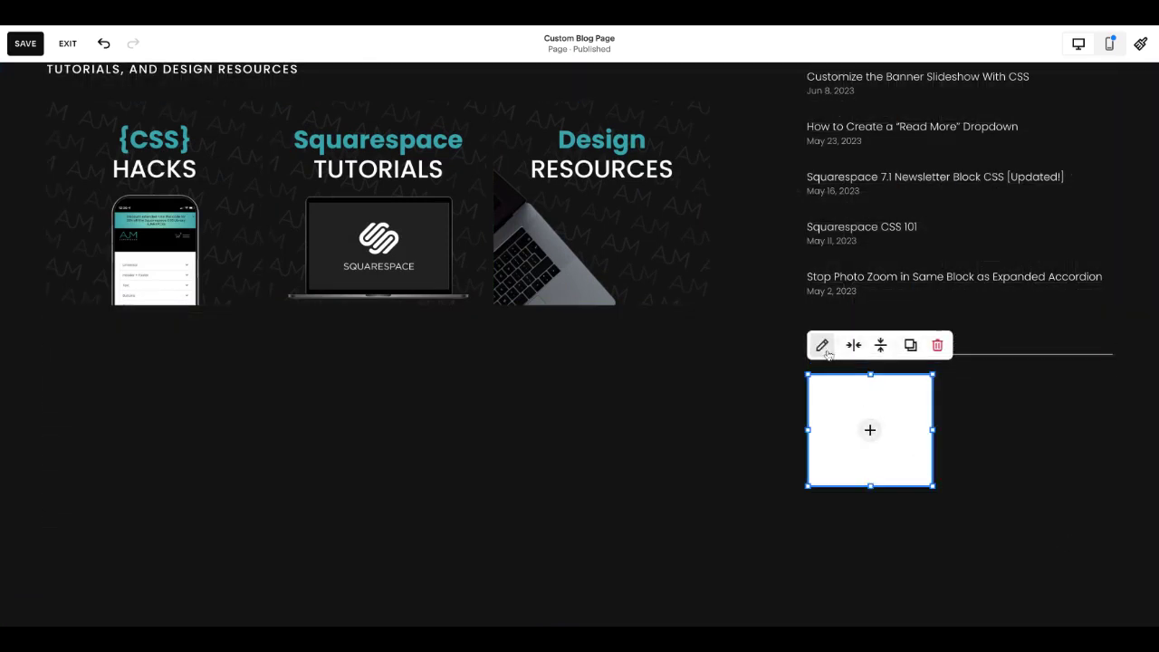
- Set the new image block's layout to Fill and give it an overlay in the palette's light green
{"action": "left_click", "coordinate": [823, 344]}
{"action": "left_click", "coordinate": [1005, 318]}
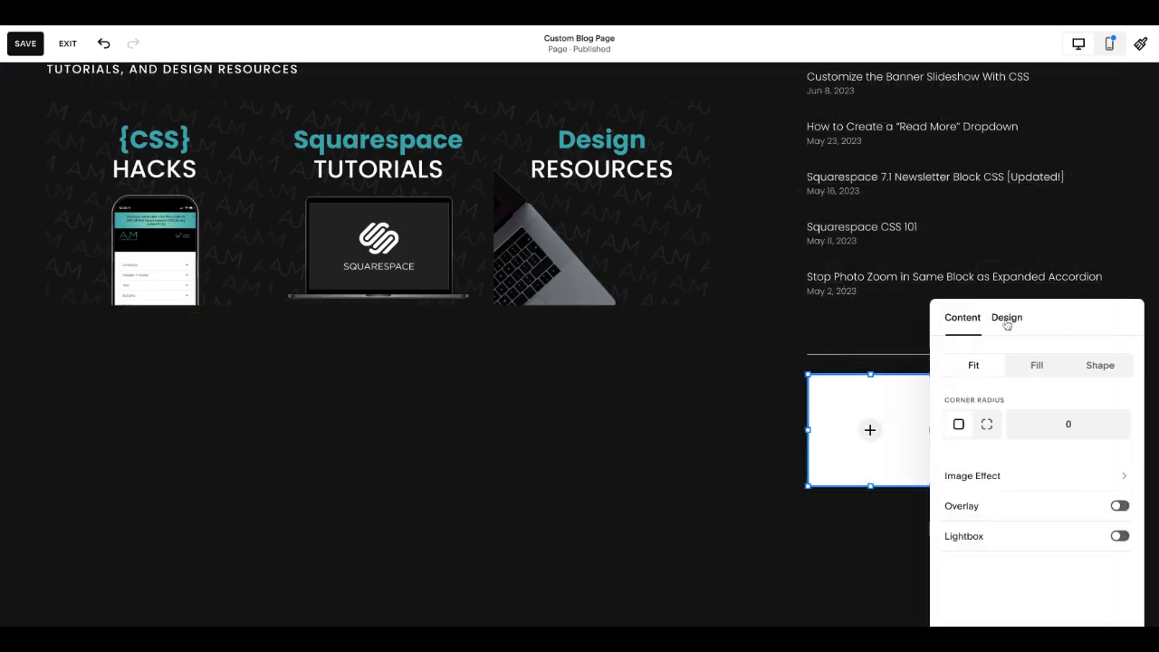
{"action": "left_click", "coordinate": [1045, 374]}
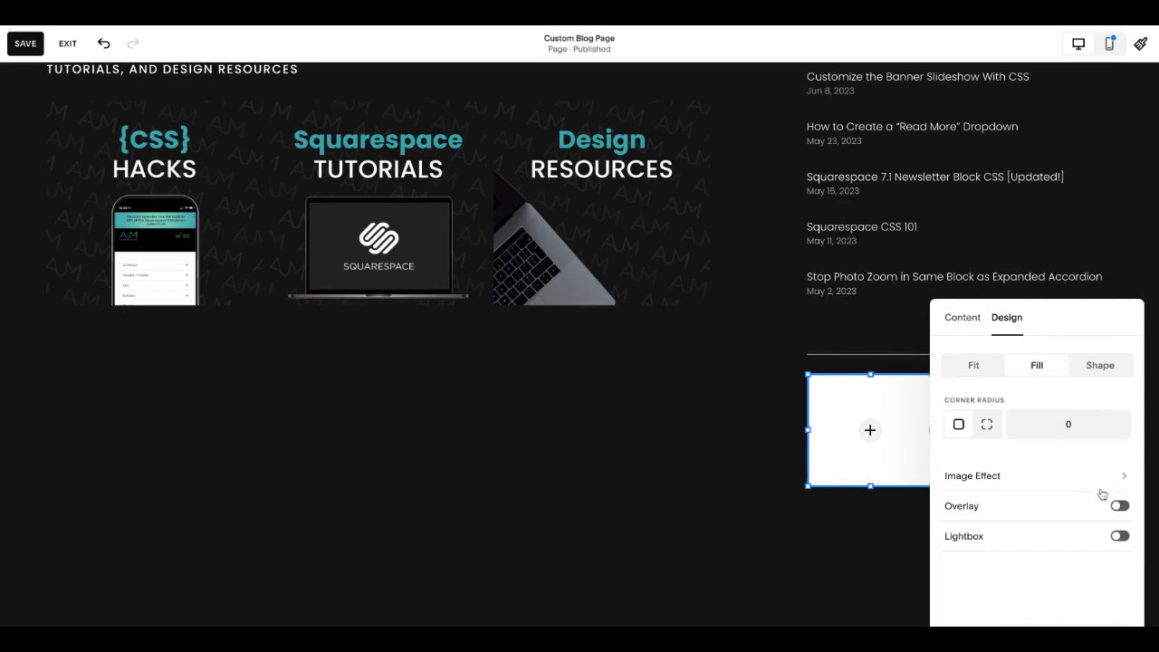
{"action": "left_click", "coordinate": [1090, 474]}
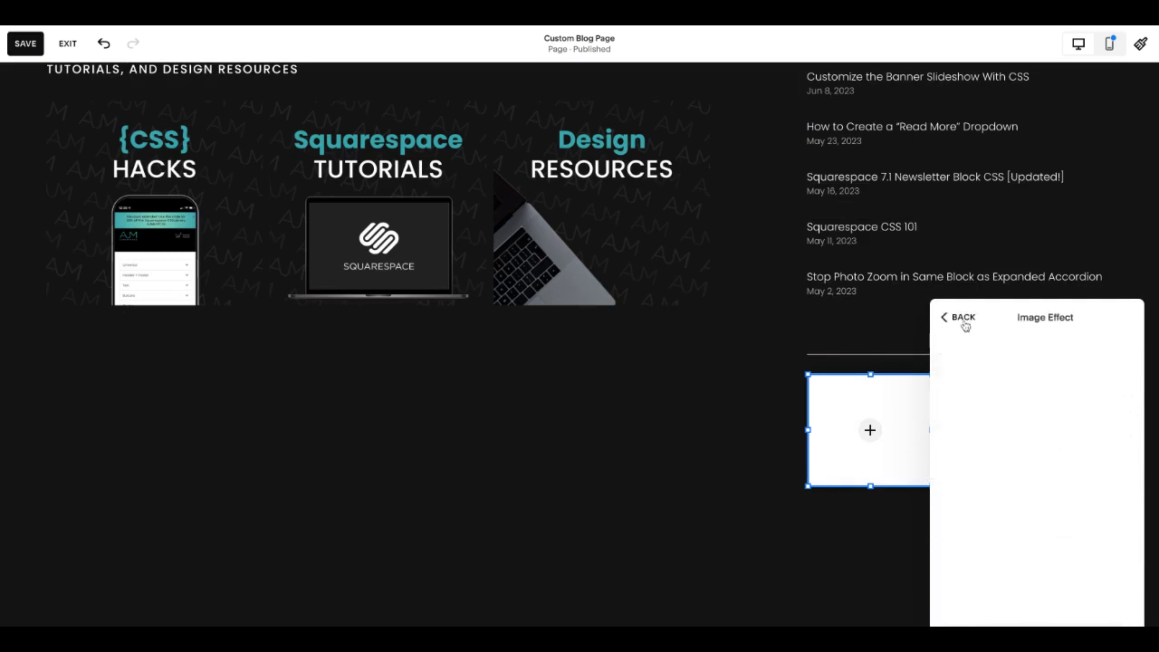
{"action": "left_click", "coordinate": [962, 319]}
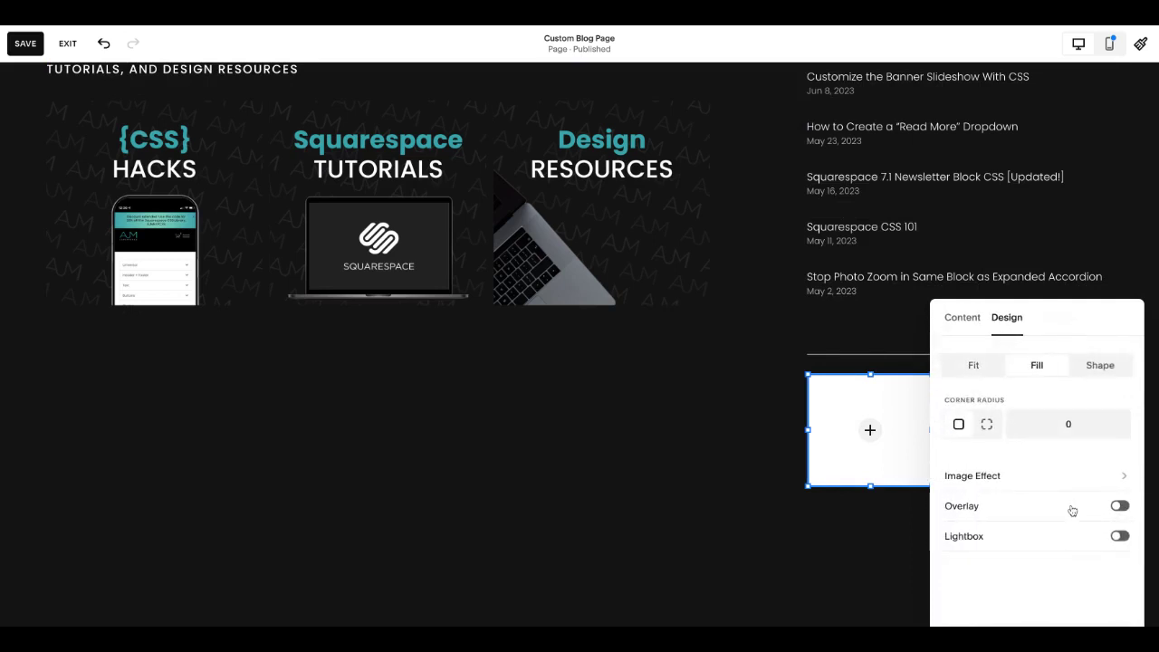
{"action": "left_click", "coordinate": [1074, 508]}
{"action": "left_click", "coordinate": [1122, 537]}
{"action": "left_click", "coordinate": [1052, 522]}
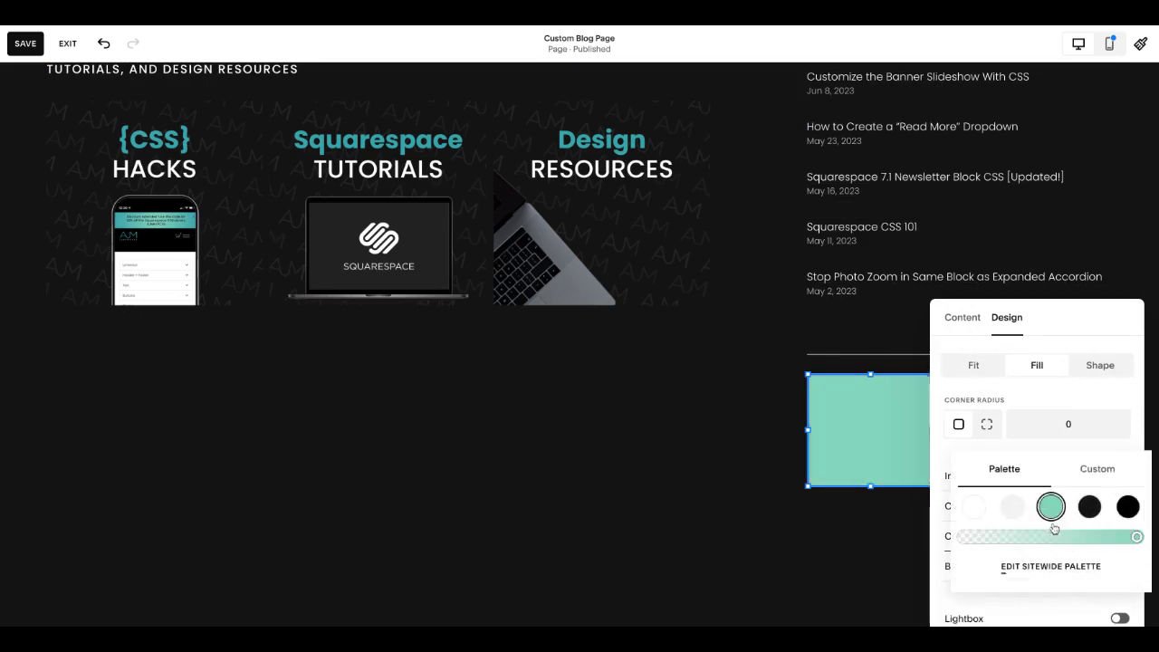
{"action": "left_click", "coordinate": [636, 407]}
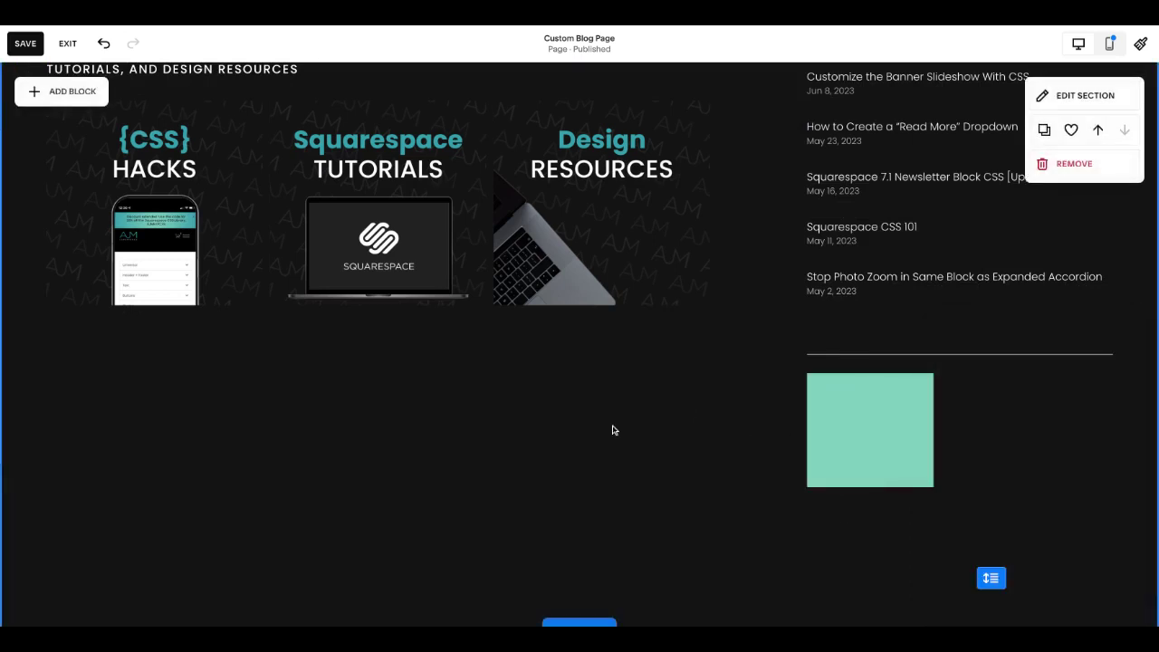
- Add a text block beside the green image block, enter the author's name, and format it as Heading 4
{"action": "left_click", "coordinate": [83, 91]}
{"action": "left_click", "coordinate": [104, 225]}
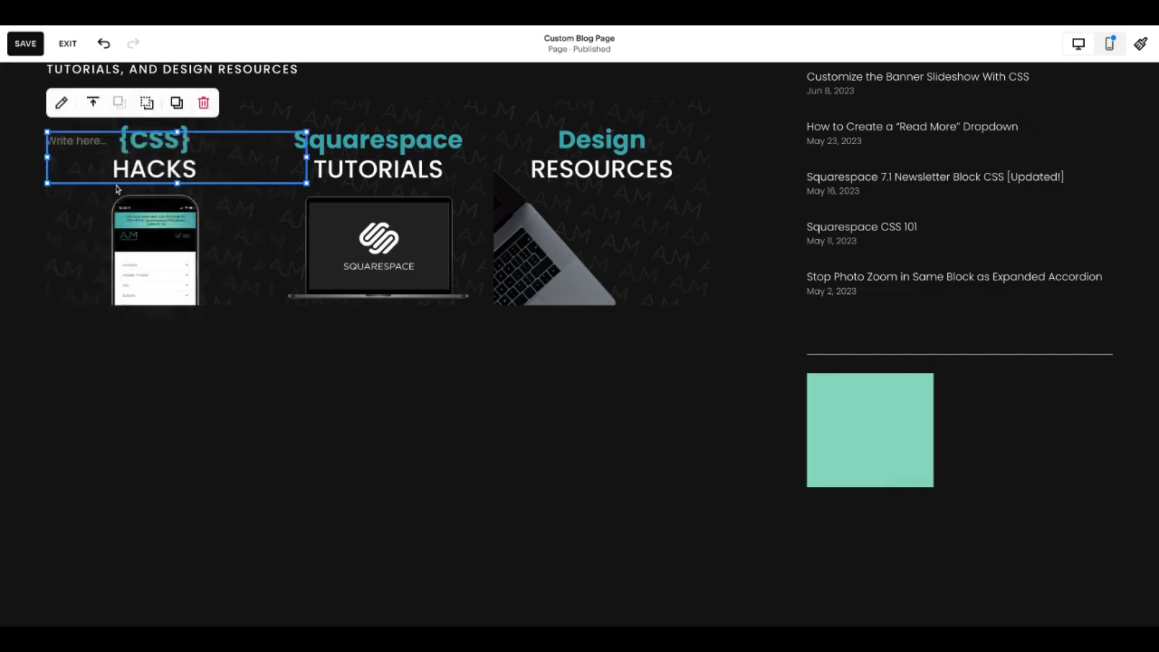
{"action": "left_click_drag", "start_coordinate": [105, 134], "coordinate": [854, 401]}
{"action": "double_click", "coordinate": [971, 384]}
{"action": "type", "text": "Amanda McNay"}
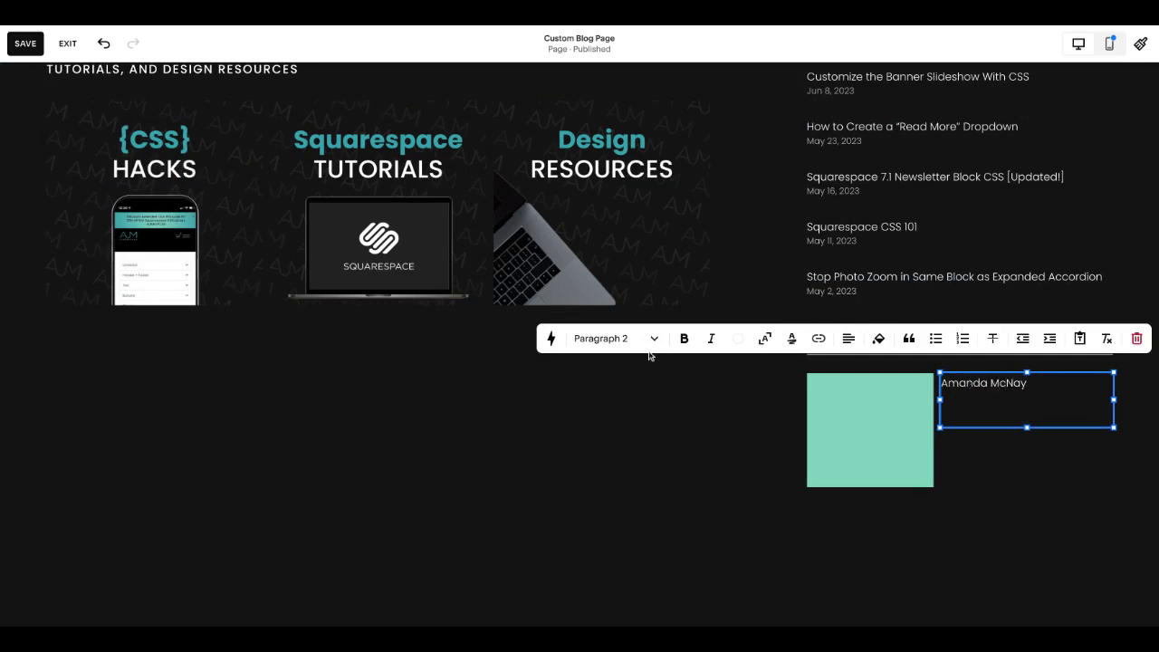
{"action": "left_click", "coordinate": [644, 340]}
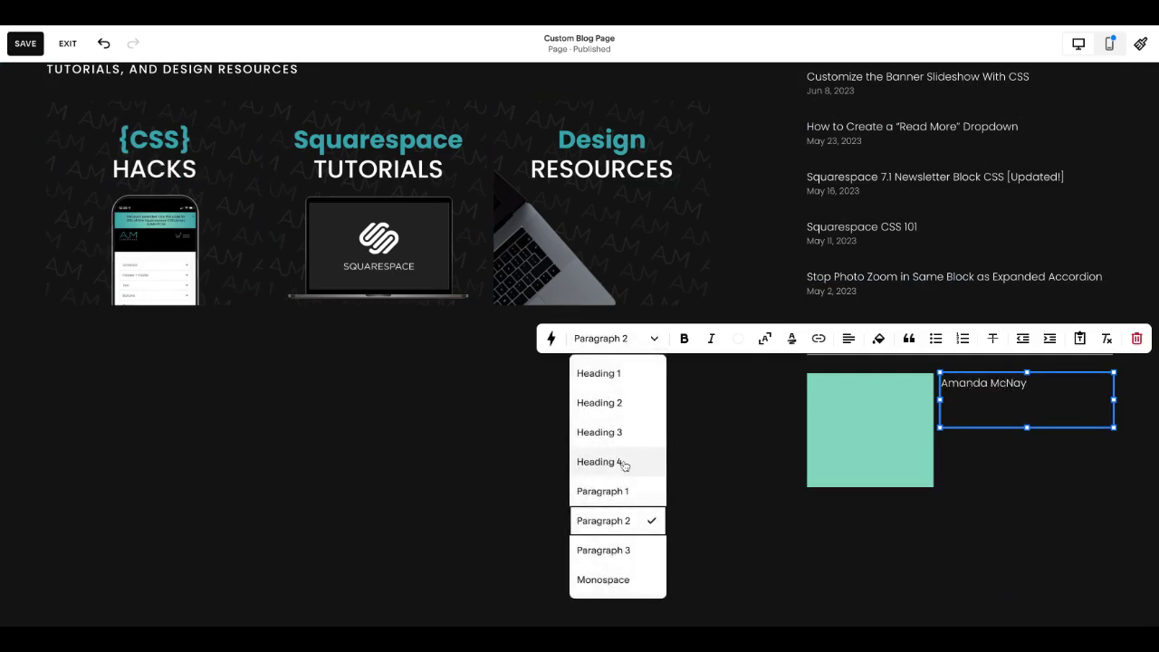
{"action": "left_click", "coordinate": [628, 461]}
{"action": "left_click", "coordinate": [1068, 412]}
- Reposition the author name block so it sits vertically centred beside the green image block
{"action": "left_click_drag", "start_coordinate": [1034, 379], "coordinate": [1027, 420]}
{"action": "left_click", "coordinate": [988, 377]}
{"action": "left_click", "coordinate": [988, 407]}
{"action": "left_click", "coordinate": [1005, 501]}
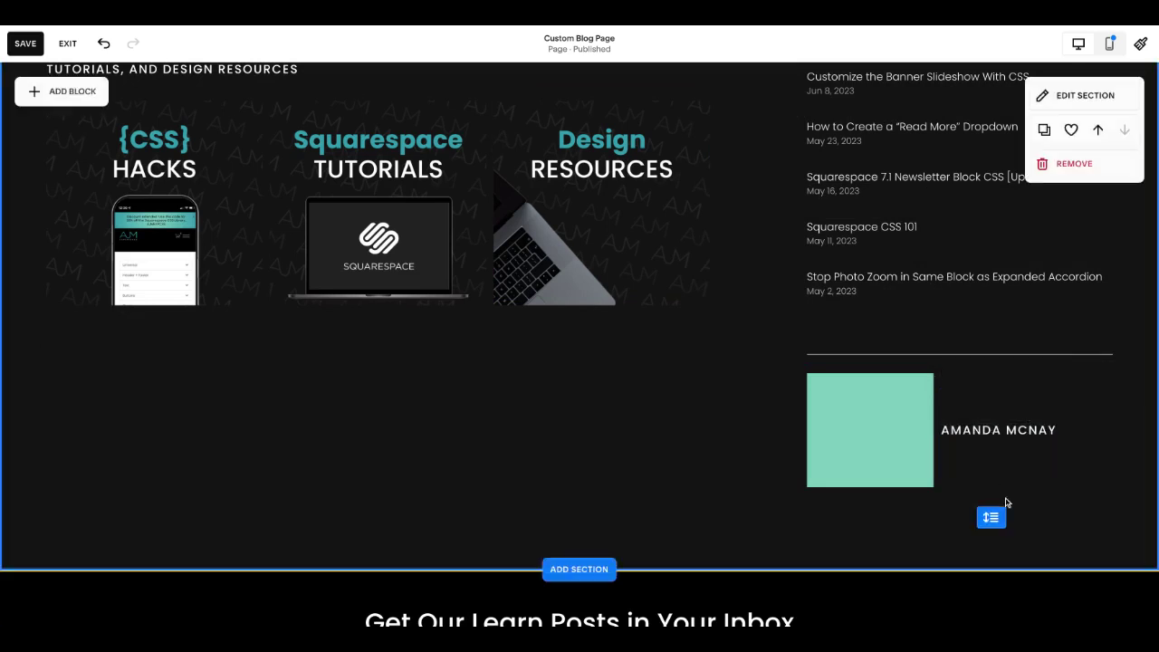
- Add a text block below the green image block across the sidebar's full width and fill it with a lorem ipsum paragraph
{"action": "scroll", "coordinate": [787, 432], "scroll_direction": "down", "scroll_amount": 1}
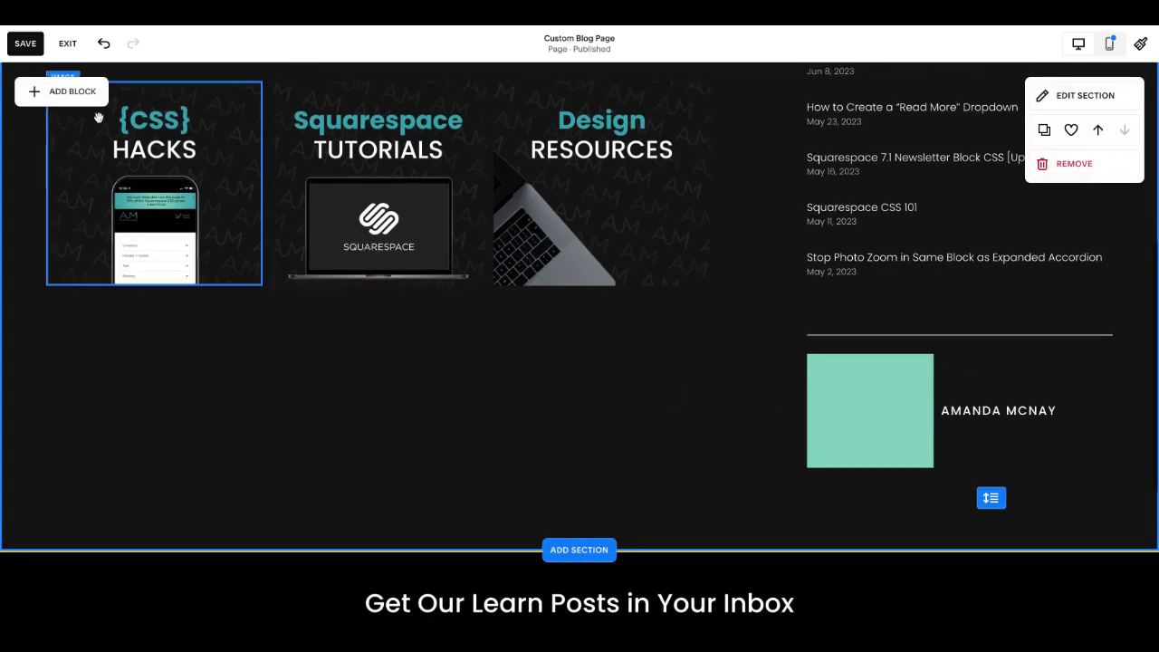
{"action": "left_click", "coordinate": [70, 91]}
{"action": "left_click", "coordinate": [78, 226]}
{"action": "left_click_drag", "start_coordinate": [94, 150], "coordinate": [1112, 501]}
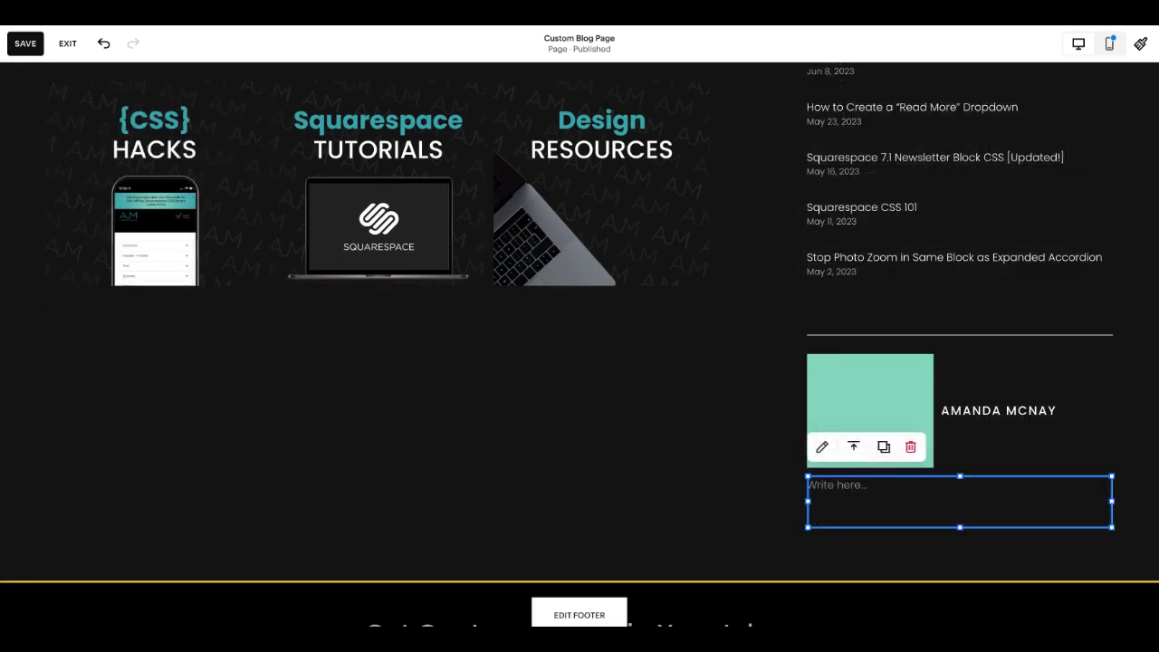
{"action": "left_click", "coordinate": [869, 492]}
{"action": "type", "text": "Lorem ipsum dolor sit amet, consectetur adipiscing elit, sed do eiusmod tempor incididunt ut labore et dolore magna aliqua. Ut enim ad minim veniam, quis nostrud exercitation ullamco laboris nisi ut aliquip ex ea commodo consequat. Duis aute irure dolor in reprehenderit in voluptate velit esse cillum dolore eu fugiat nulla pariatur. Excepteur sint occaecat cupidatat non proident, sunt in culpa qui officia deserunt mollit anim id est laborum."}
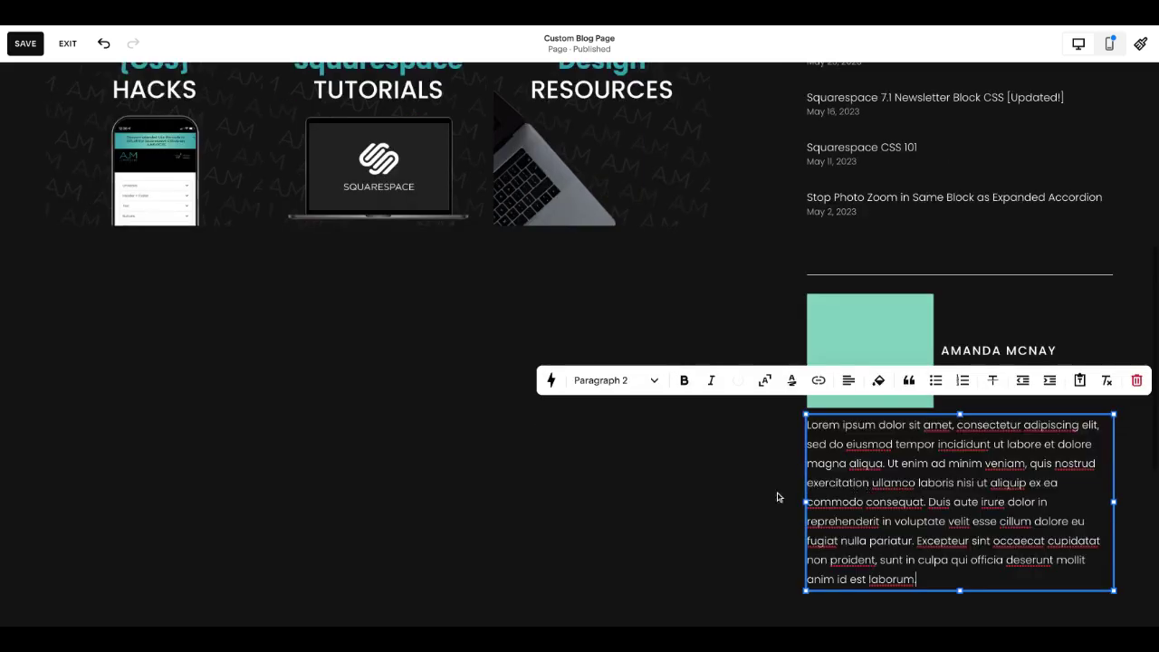
- Format the whole lorem ipsum paragraph as Paragraph 3
{"action": "triple_click", "coordinate": [905, 491]}
{"action": "left_click", "coordinate": [641, 380]}
{"action": "left_click", "coordinate": [615, 319]}
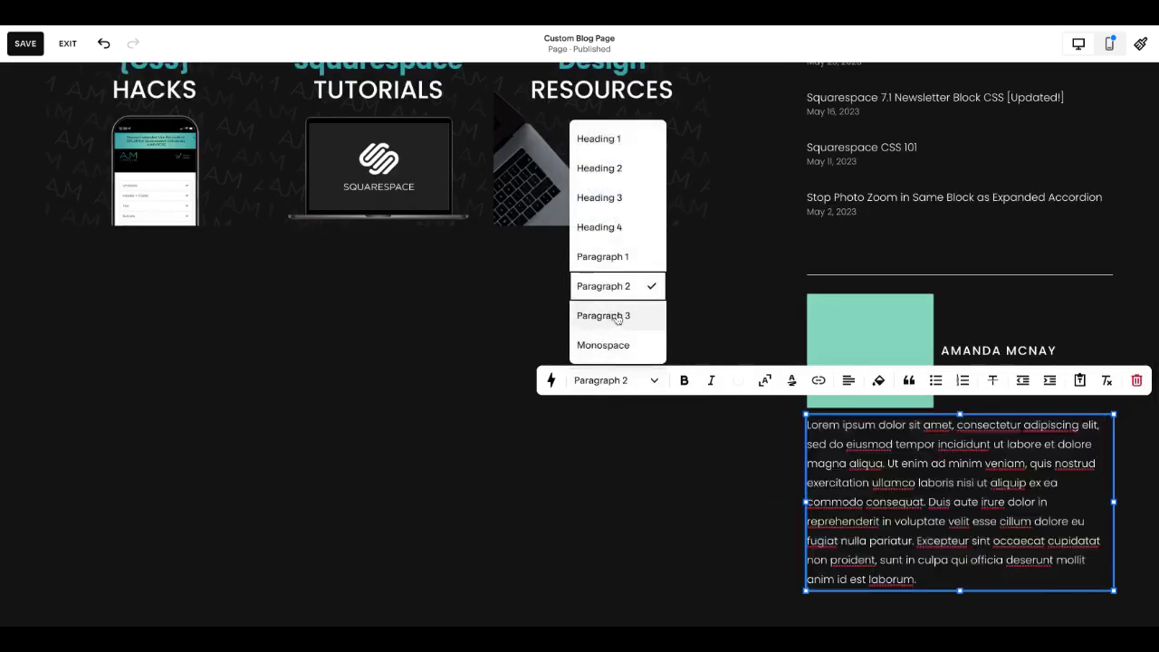
{"action": "left_click", "coordinate": [688, 498]}
- Shorten the lorem ipsum text by deleting everything from "Duis aute irure" to the end
{"action": "left_click", "coordinate": [954, 479]}
{"action": "left_click", "coordinate": [1004, 474]}
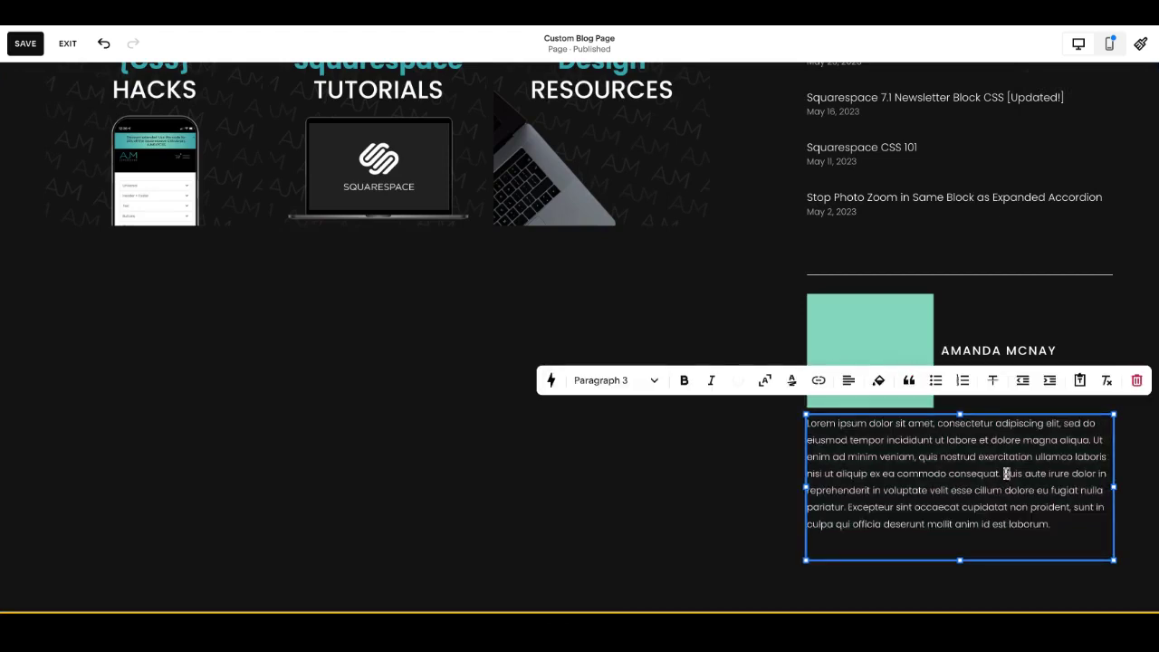
{"action": "key", "text": "shift+Down"}
{"action": "key", "text": "shift+Down"}
{"action": "key", "text": "shift+Down"}
{"action": "key", "text": "shift+Down"}
{"action": "key", "text": "BackSpace"}
{"action": "left_click", "coordinate": [745, 473]}
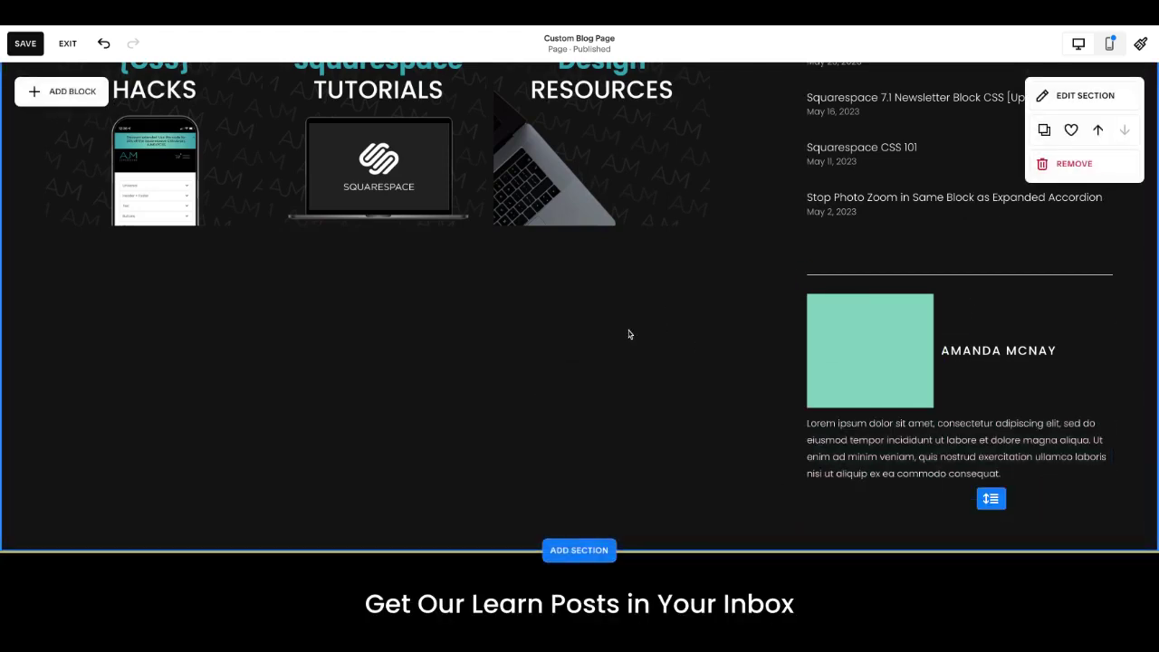
- Move the lorem ipsum block under the author name beside the green image block, and make the image block taller
{"action": "scroll", "coordinate": [723, 433], "scroll_direction": "up", "scroll_amount": 4}
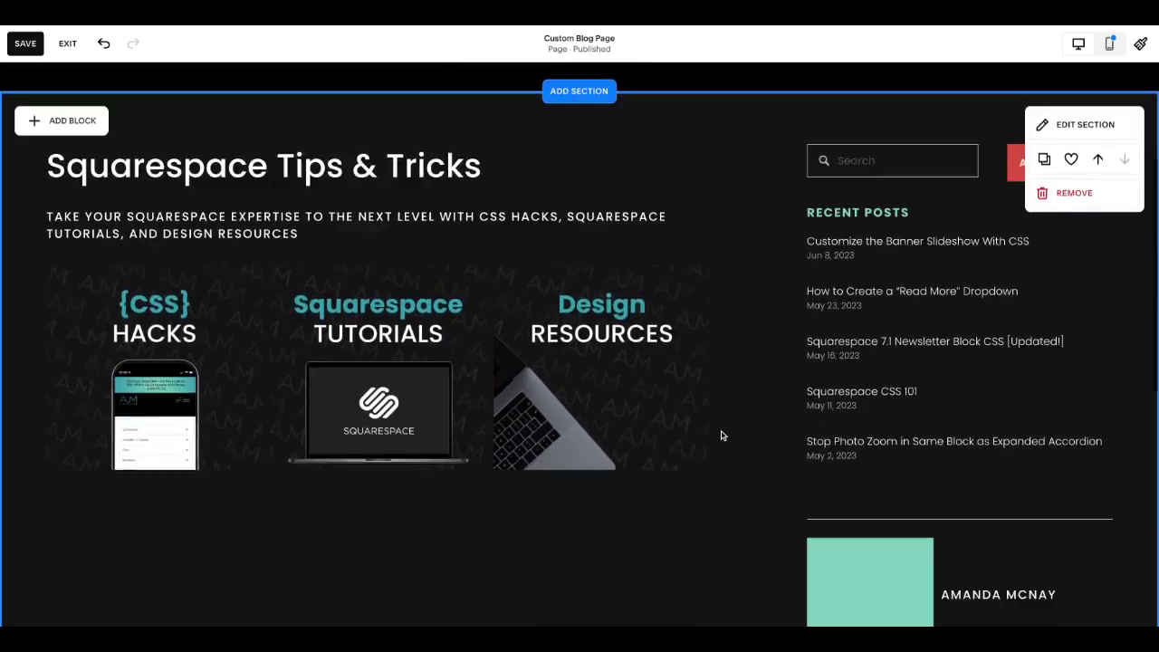
{"action": "scroll", "coordinate": [725, 435], "scroll_direction": "down", "scroll_amount": 3}
{"action": "left_click", "coordinate": [829, 468]}
{"action": "left_click_drag", "start_coordinate": [828, 468], "coordinate": [1026, 378]}
{"action": "left_click", "coordinate": [980, 394]}
{"action": "left_click_drag", "start_coordinate": [1023, 443], "coordinate": [1019, 417]}
{"action": "left_click", "coordinate": [888, 406]}
{"action": "left_click_drag", "start_coordinate": [870, 440], "coordinate": [870, 498]}
- Move the author name and lorem ipsum blocks up together to align with the top edge of the green image block
{"action": "left_click", "coordinate": [955, 367]}
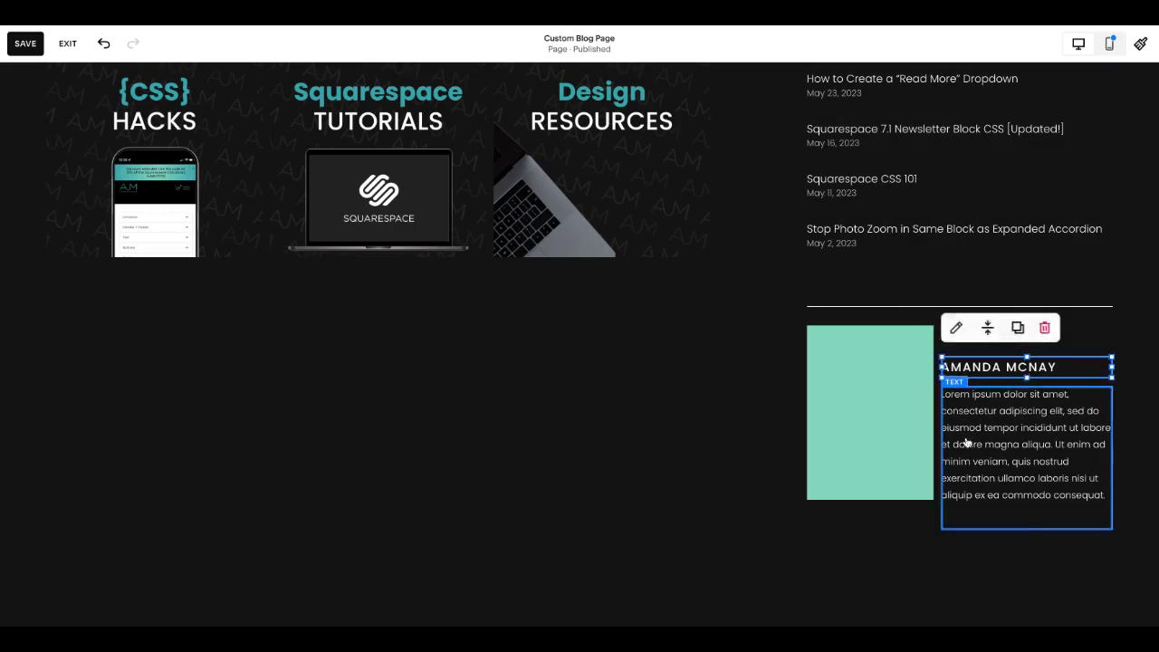
{"action": "left_click", "coordinate": [967, 443], "text": "shift"}
{"action": "key", "text": "Up"}
{"action": "left_click_drag", "start_coordinate": [938, 528], "coordinate": [938, 528]}
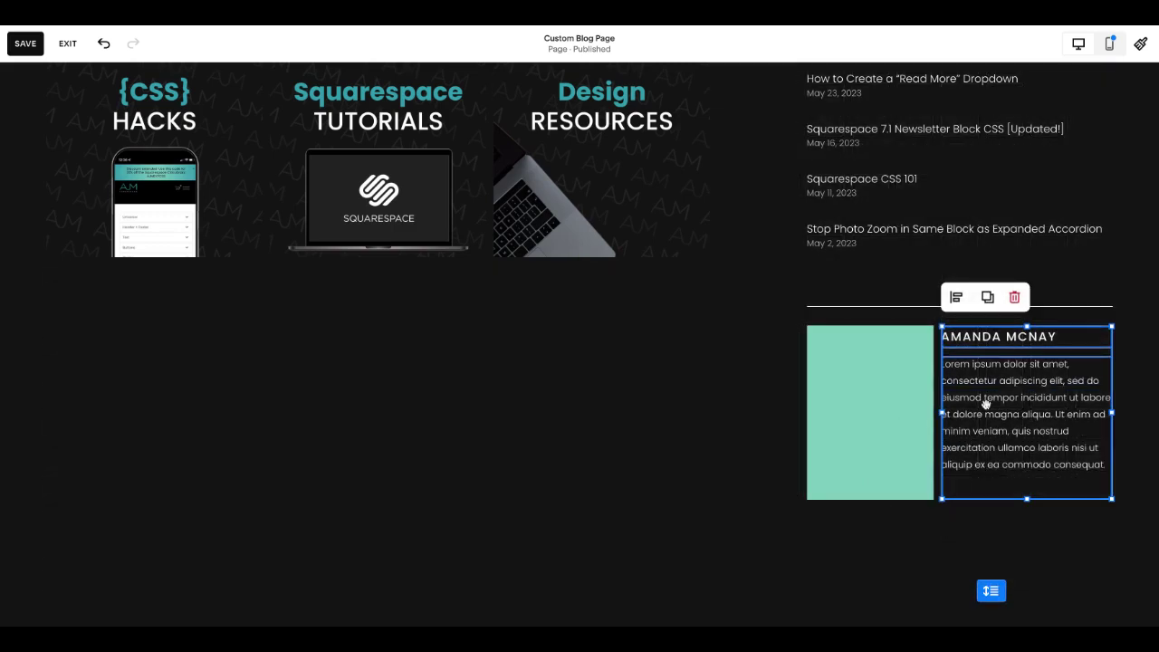
- Copy the lorem ipsum text into the author name block below the name, and remove its separate text block
{"action": "left_click", "coordinate": [1101, 439]}
{"action": "double_click", "coordinate": [1074, 447]}
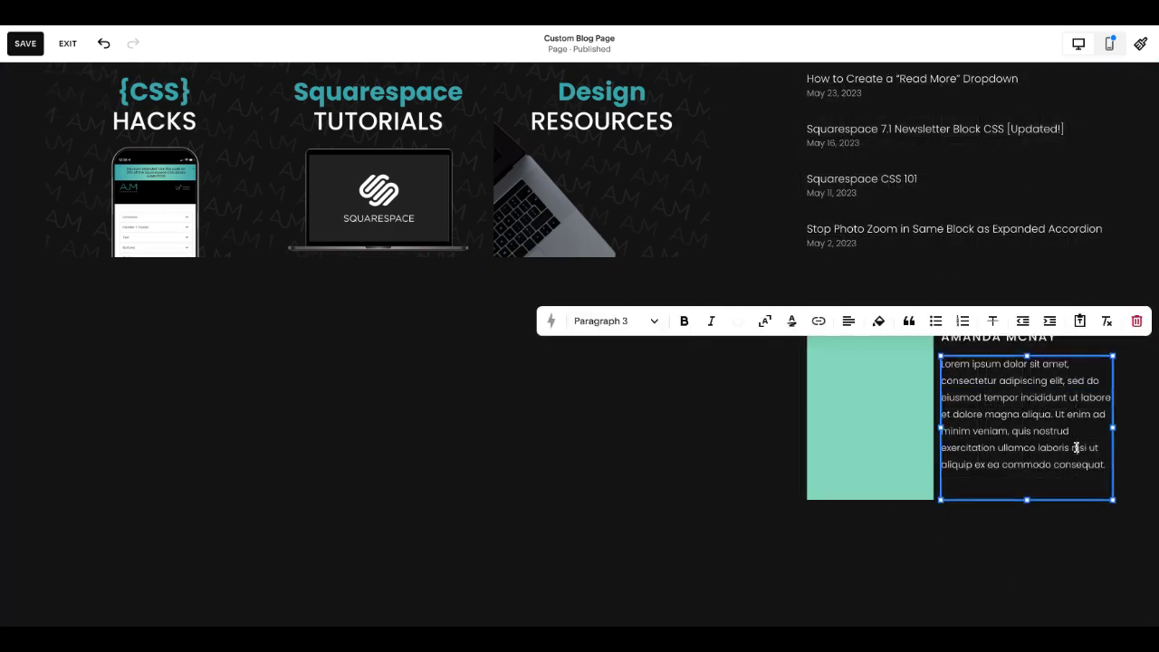
{"action": "key", "text": "super+a"}
{"action": "key", "text": "ctrl+c"}
{"action": "left_click_drag", "start_coordinate": [1111, 505], "coordinate": [1111, 508]}
{"action": "left_click", "coordinate": [1106, 535]}
{"action": "left_click", "coordinate": [1054, 468]}
{"action": "key", "text": "BackSpace"}
{"action": "left_click", "coordinate": [1056, 336]}
{"action": "left_click", "coordinate": [1056, 336]}
{"action": "key", "text": "ctrl+v"}
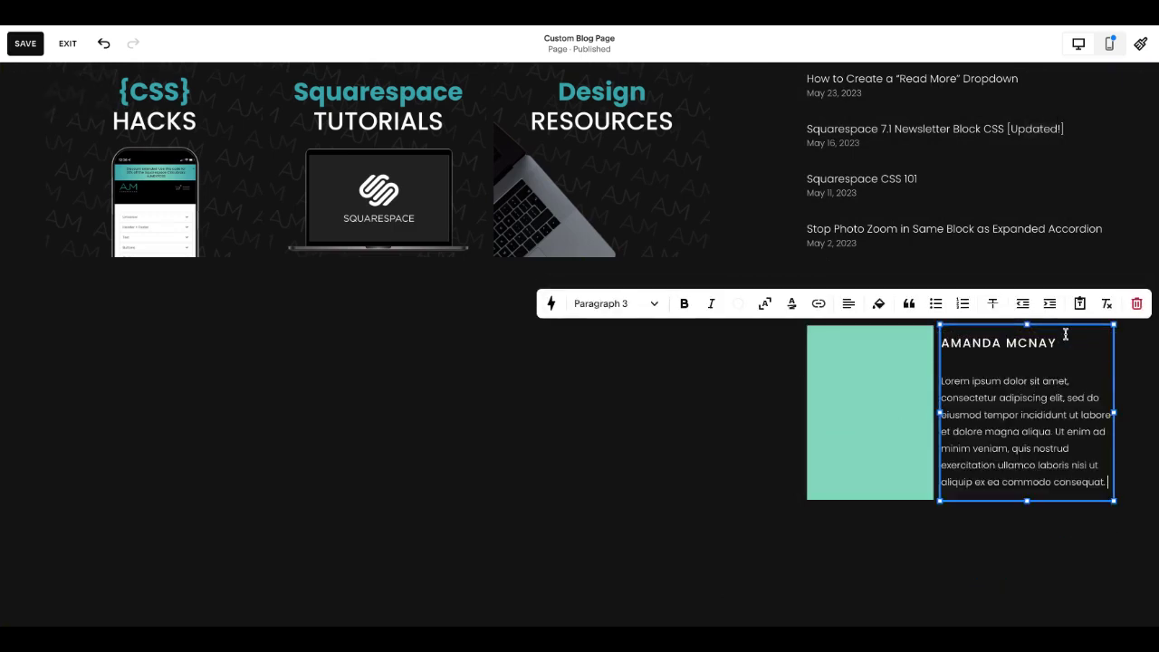
{"action": "left_click", "coordinate": [1143, 397]}
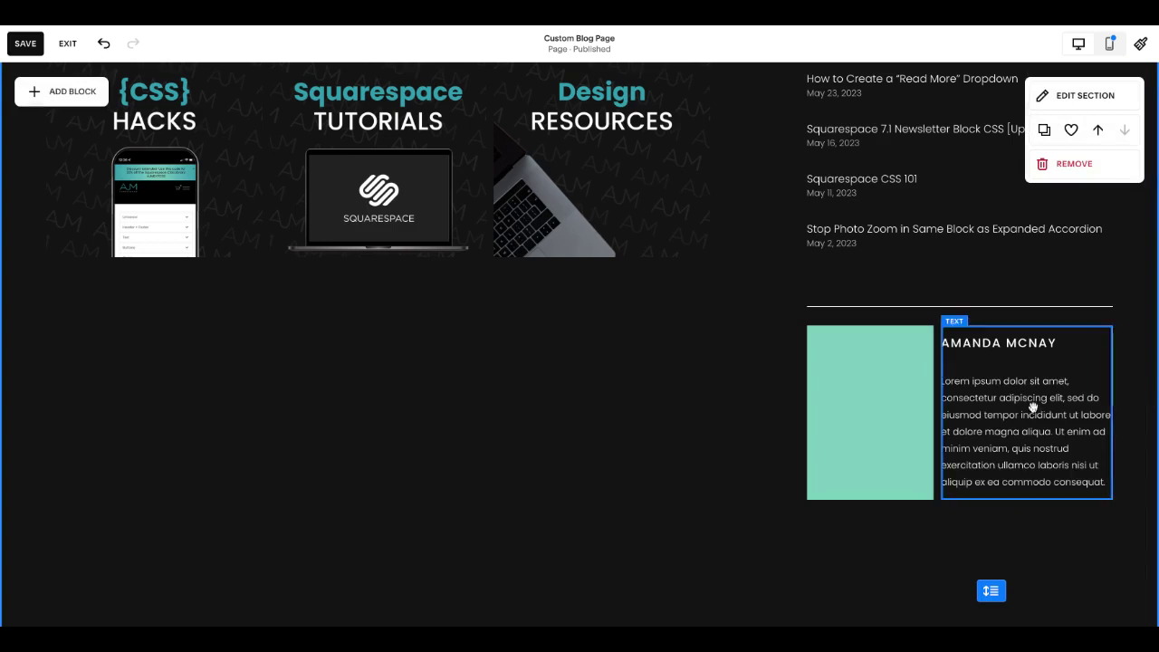
{"action": "left_click", "coordinate": [1034, 409]}
{"action": "left_click", "coordinate": [957, 299]}
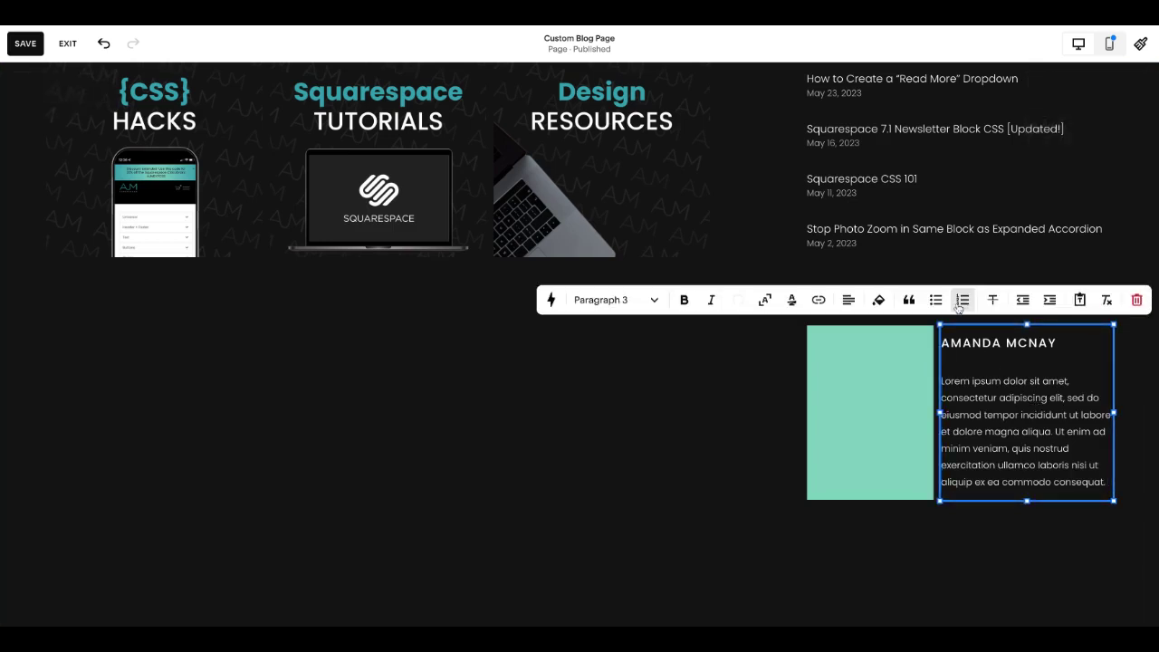
{"action": "left_click", "coordinate": [716, 414]}
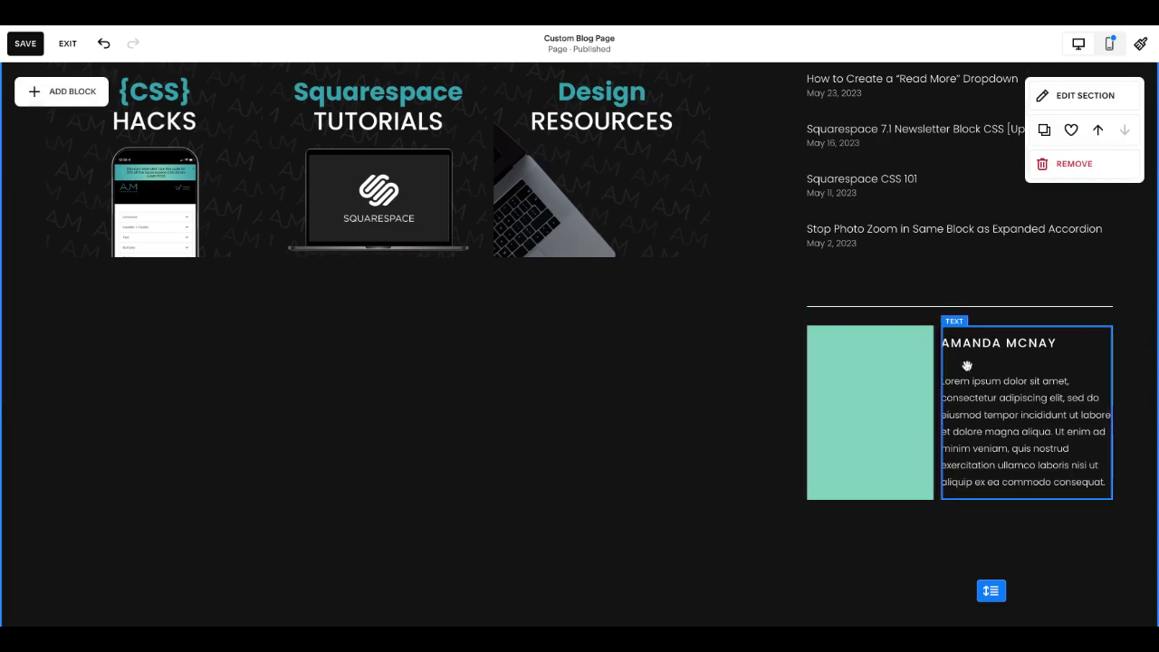
- Give the author bio text block a dark palette background color with small (S) padding
{"action": "left_click", "coordinate": [954, 327]}
{"action": "left_click", "coordinate": [959, 299]}
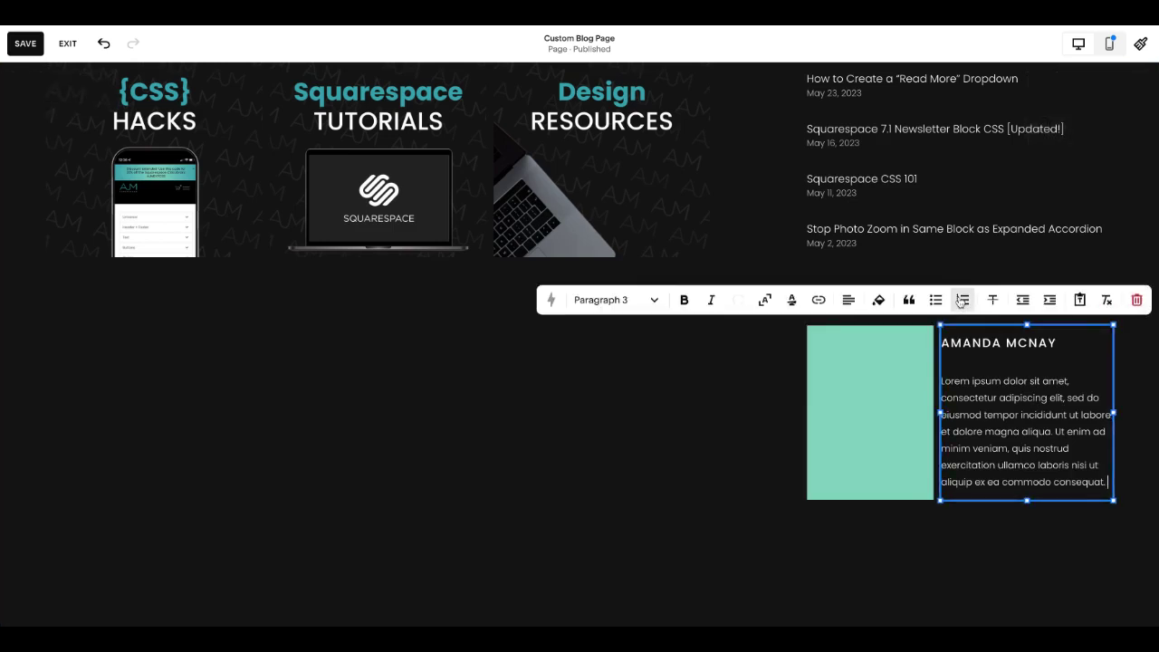
{"action": "left_click", "coordinate": [879, 301]}
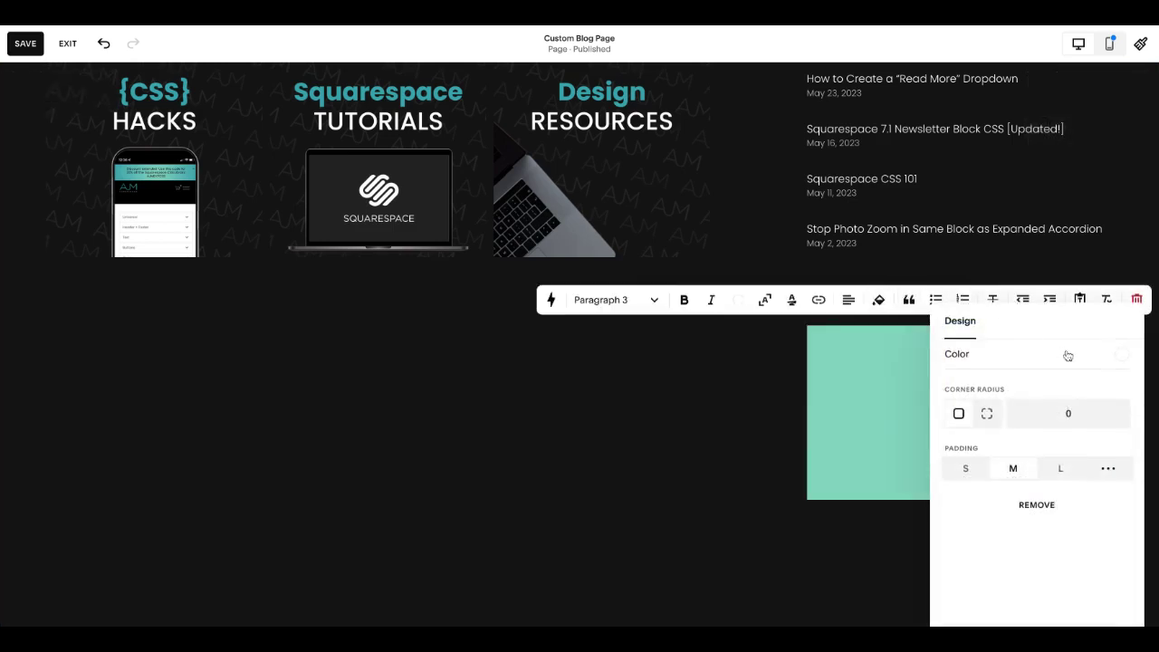
{"action": "left_click", "coordinate": [968, 468]}
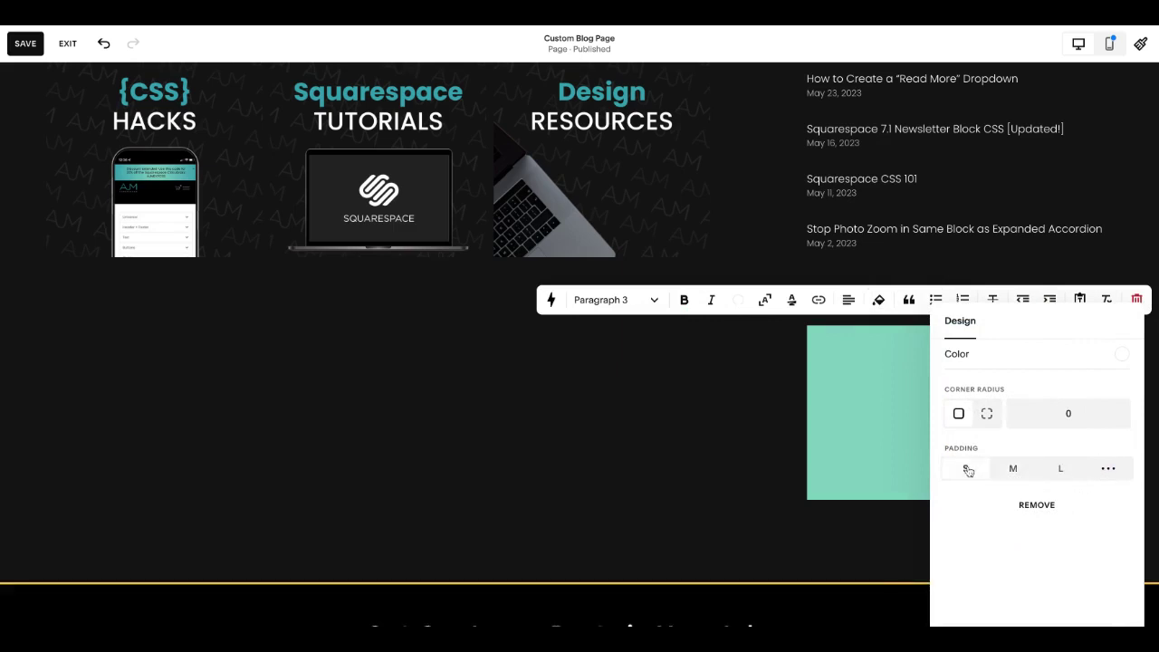
{"action": "left_click", "coordinate": [1054, 354]}
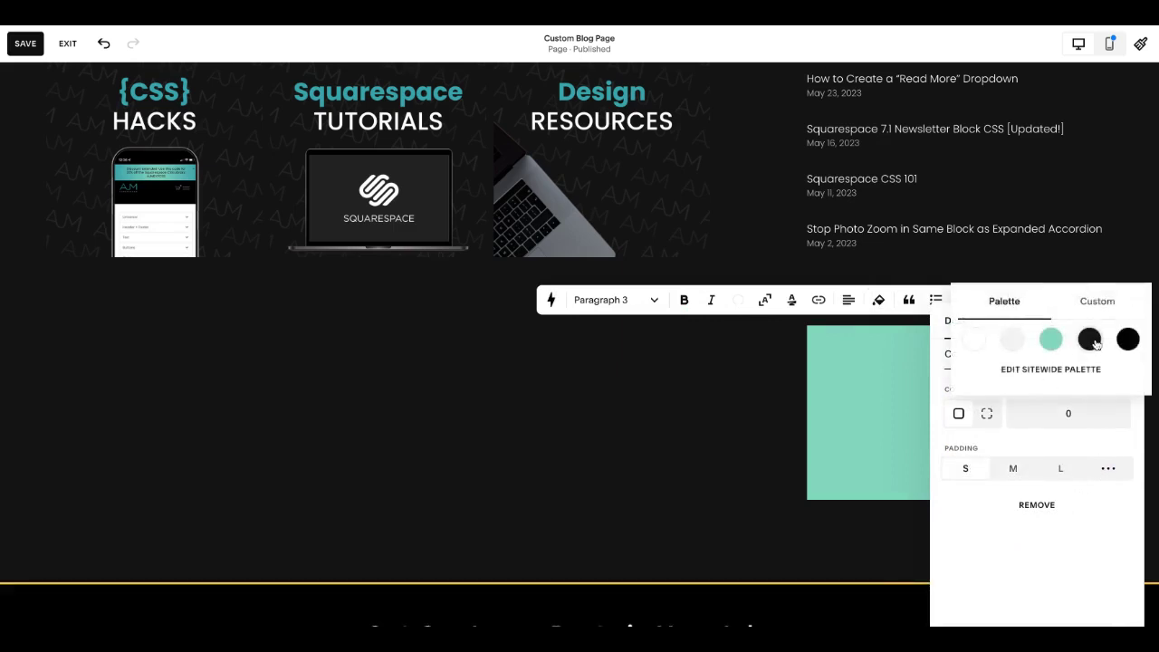
{"action": "left_click", "coordinate": [1089, 341]}
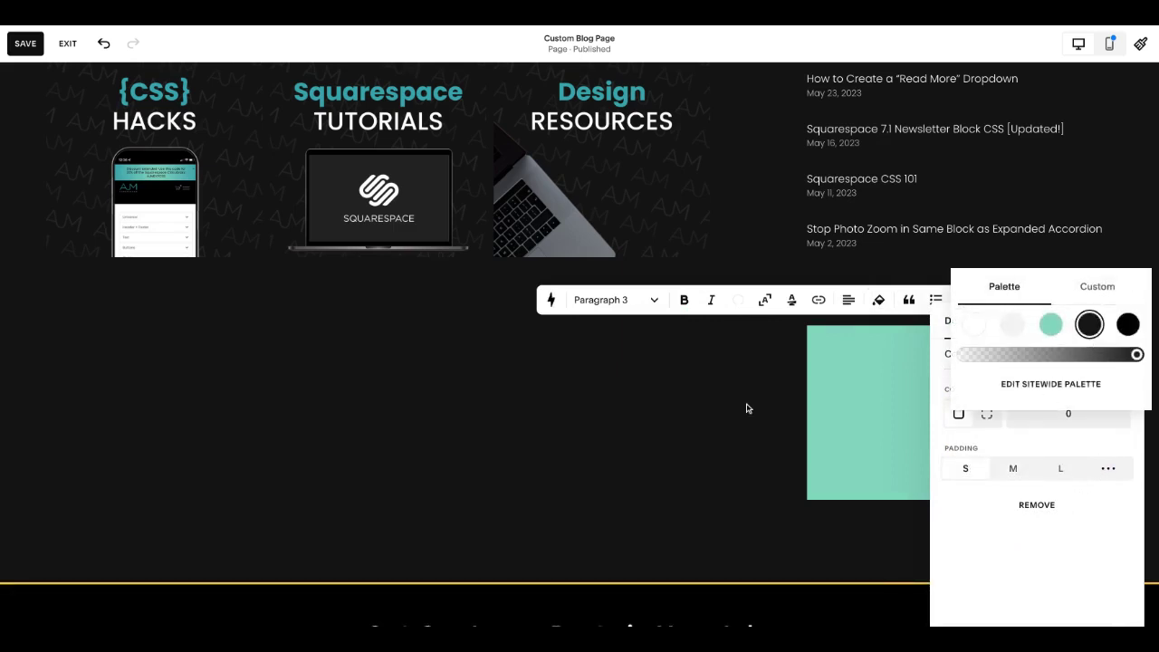
{"action": "left_click", "coordinate": [747, 408]}
- Set the text color of the whole author bio block to white
{"action": "left_click", "coordinate": [1009, 362]}
{"action": "key", "text": "ctrl+a"}
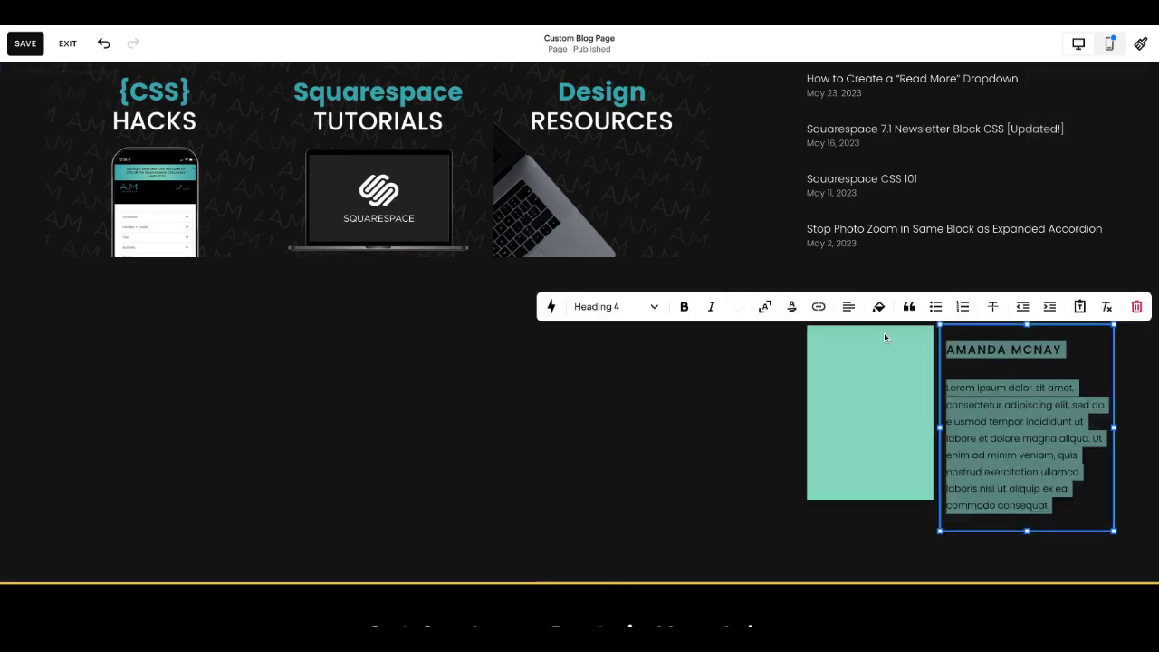
{"action": "left_click", "coordinate": [791, 307]}
{"action": "left_click", "coordinate": [792, 308]}
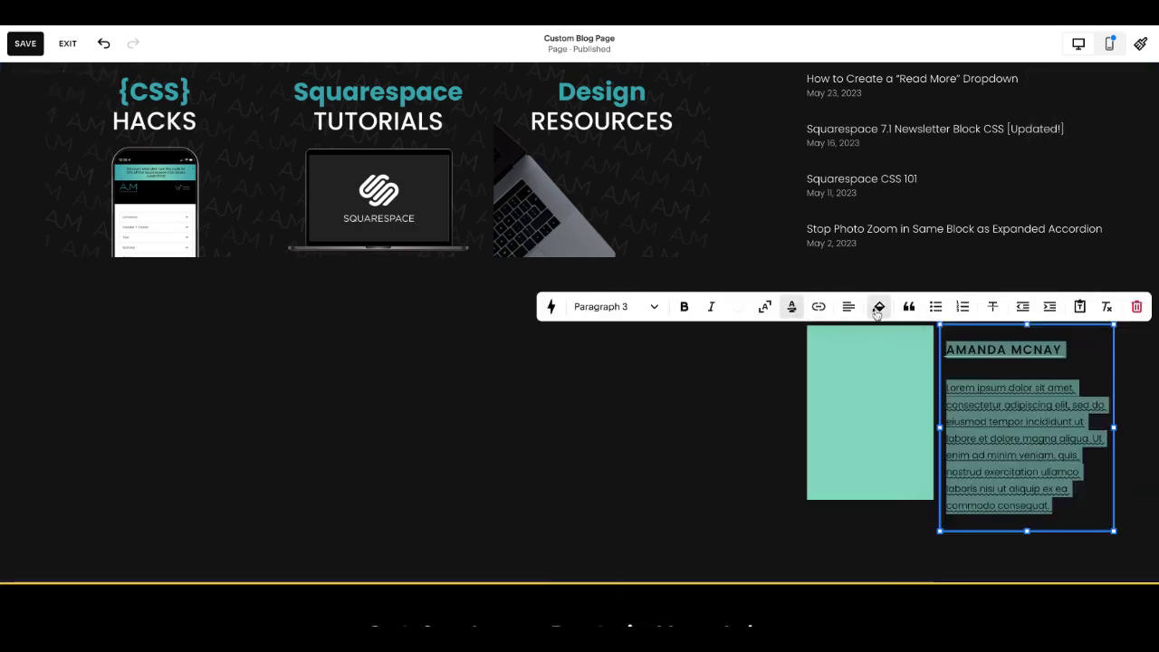
{"action": "left_click", "coordinate": [792, 312]}
{"action": "left_click", "coordinate": [1043, 613]}
{"action": "left_click", "coordinate": [737, 308]}
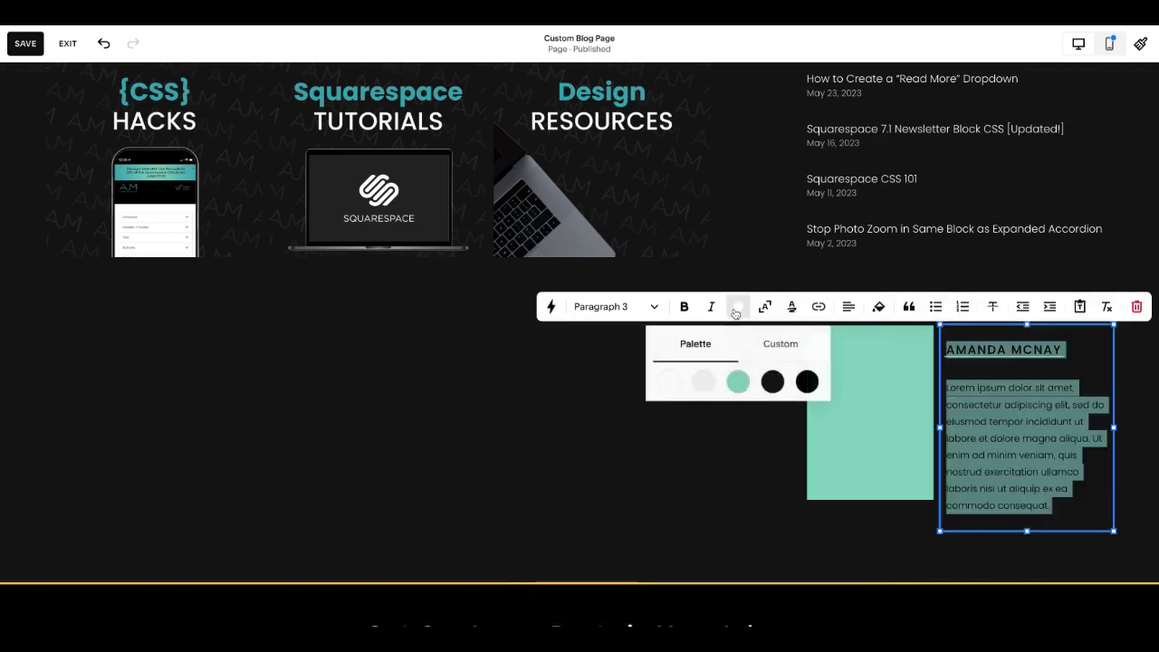
{"action": "left_click", "coordinate": [681, 379]}
{"action": "left_click", "coordinate": [618, 445]}
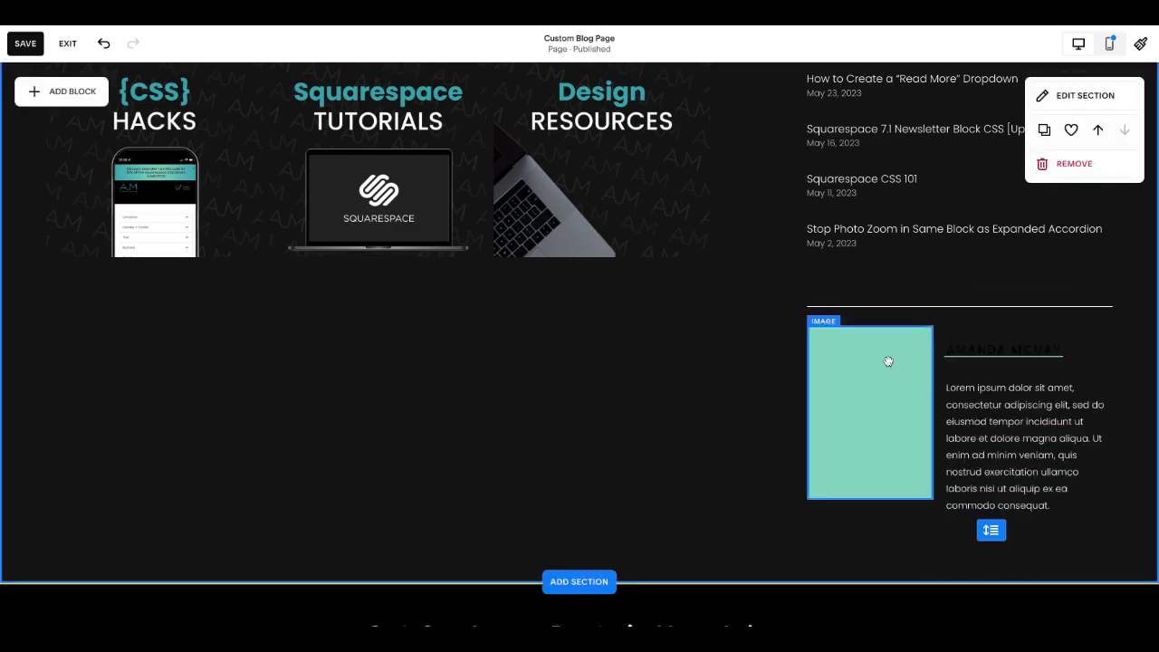
- Remove the underline from the author name heading and set its text color to white
{"action": "double_click", "coordinate": [1009, 352]}
{"action": "left_click", "coordinate": [792, 307]}
{"action": "left_click", "coordinate": [1037, 613]}
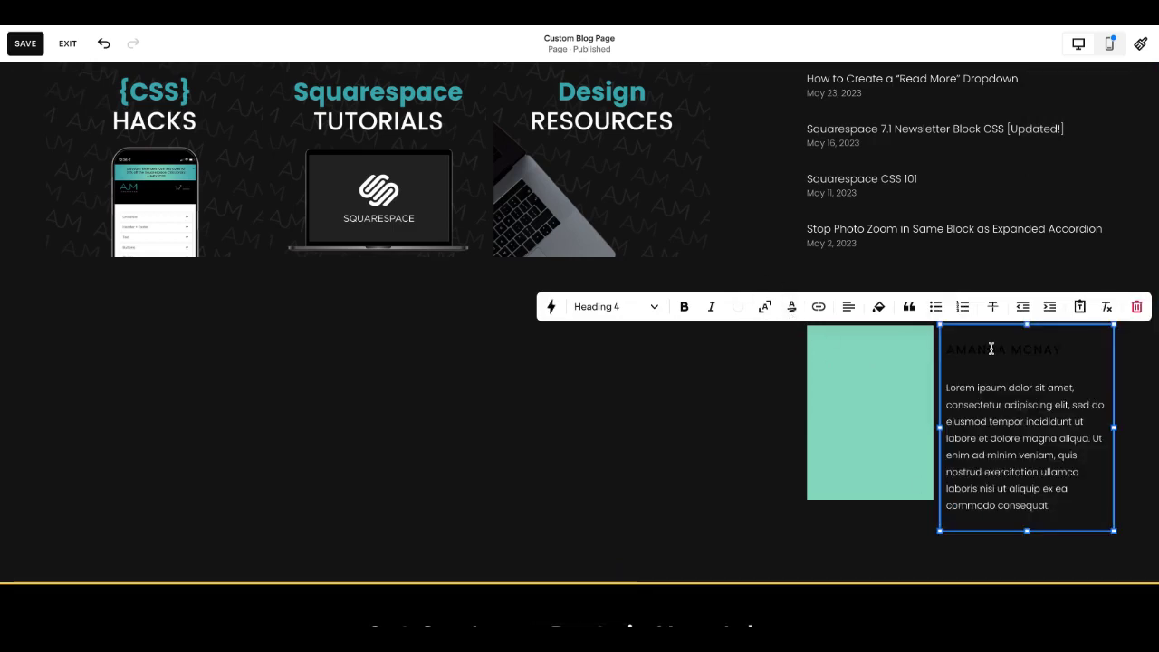
{"action": "left_click", "coordinate": [738, 307]}
{"action": "left_click", "coordinate": [670, 383]}
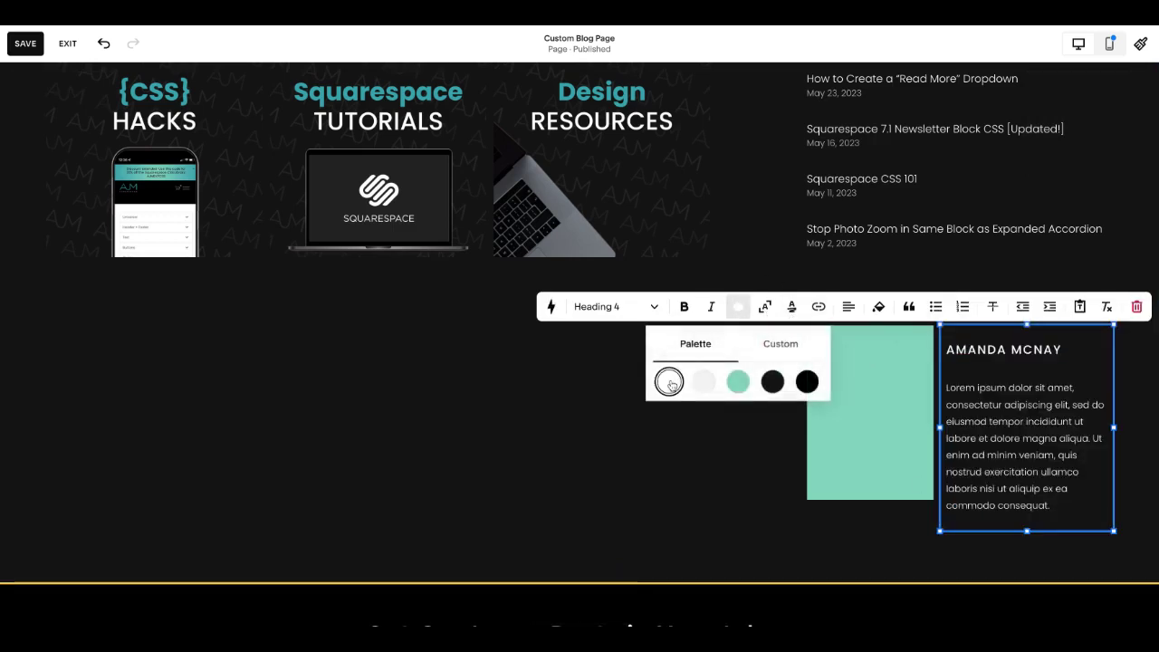
{"action": "left_click", "coordinate": [705, 487]}
- Extend the green image block downward to match the height of the author bio text block
{"action": "left_click", "coordinate": [884, 466]}
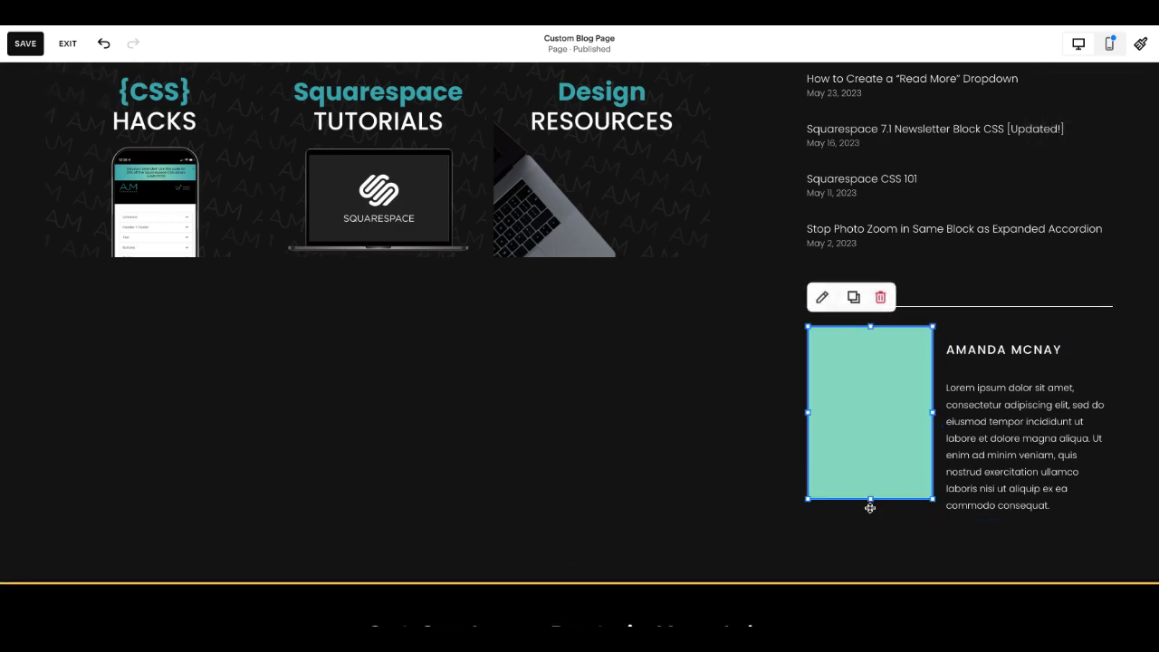
{"action": "left_click_drag", "start_coordinate": [870, 501], "coordinate": [870, 503]}
{"action": "left_click", "coordinate": [726, 466]}
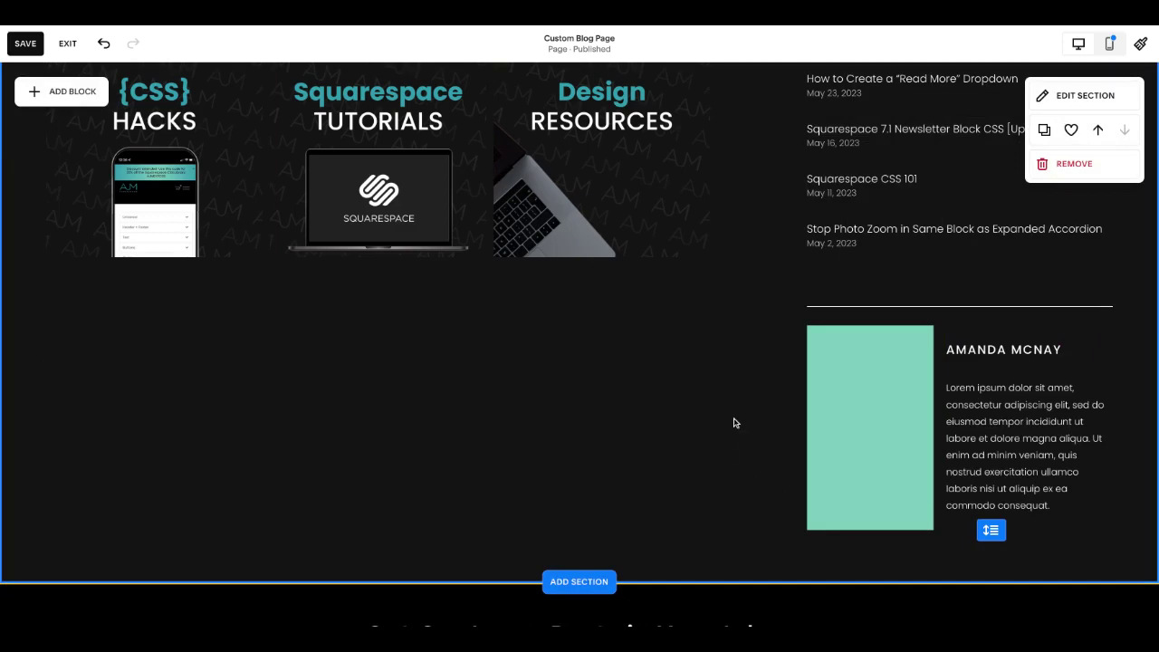
- Adjust the recent posts summary block and add slightly more space between it and the Recent Posts heading
{"action": "scroll", "coordinate": [763, 428], "scroll_direction": "up", "scroll_amount": 1}
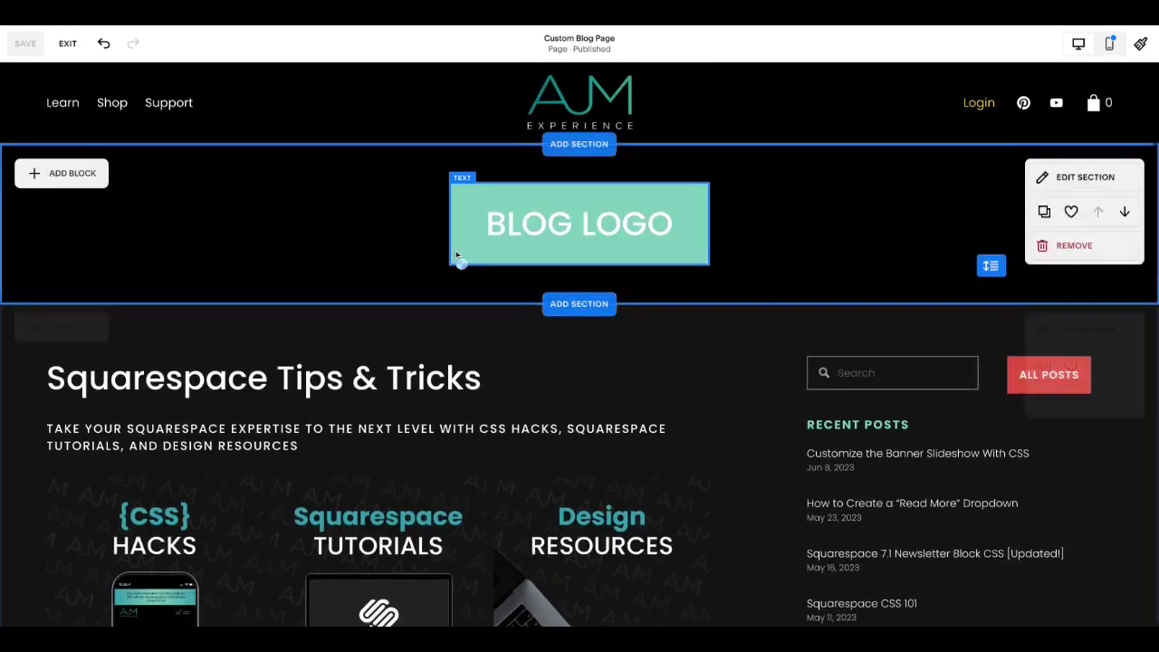
{"action": "scroll", "coordinate": [457, 259], "scroll_direction": "down", "scroll_amount": 5}
{"action": "left_click", "coordinate": [959, 306]}
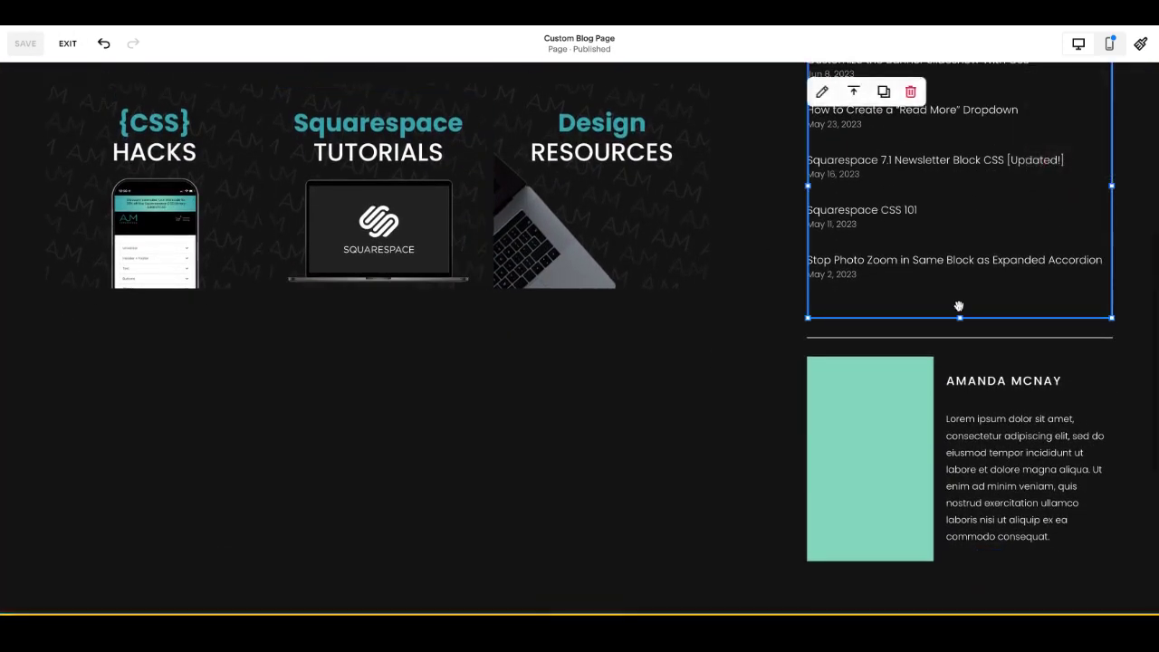
{"action": "left_click_drag", "start_coordinate": [960, 317], "coordinate": [957, 306]}
{"action": "scroll", "coordinate": [865, 253], "scroll_direction": "up", "scroll_amount": 3}
{"action": "left_click", "coordinate": [787, 342]}
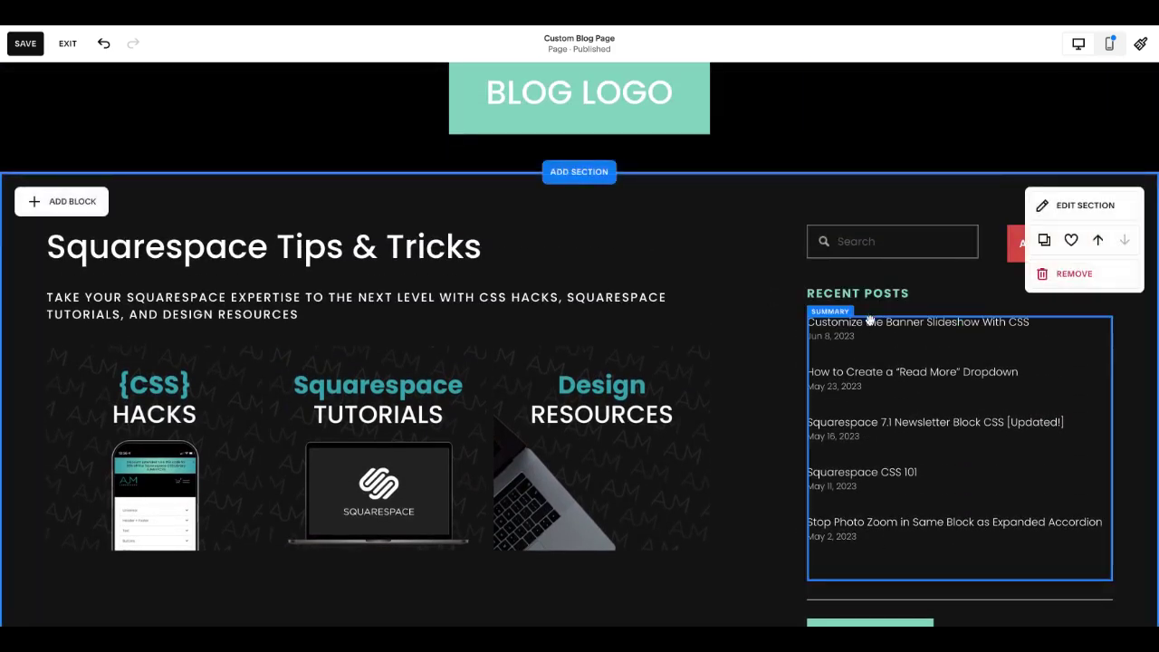
{"action": "left_click", "coordinate": [880, 315]}
{"action": "left_click", "coordinate": [853, 287]}
{"action": "left_click", "coordinate": [853, 318]}
{"action": "left_click", "coordinate": [789, 370]}
- Raise the divider line above the author bio by extending its block upward, and save the page
{"action": "scroll", "coordinate": [789, 370], "scroll_direction": "down", "scroll_amount": 3}
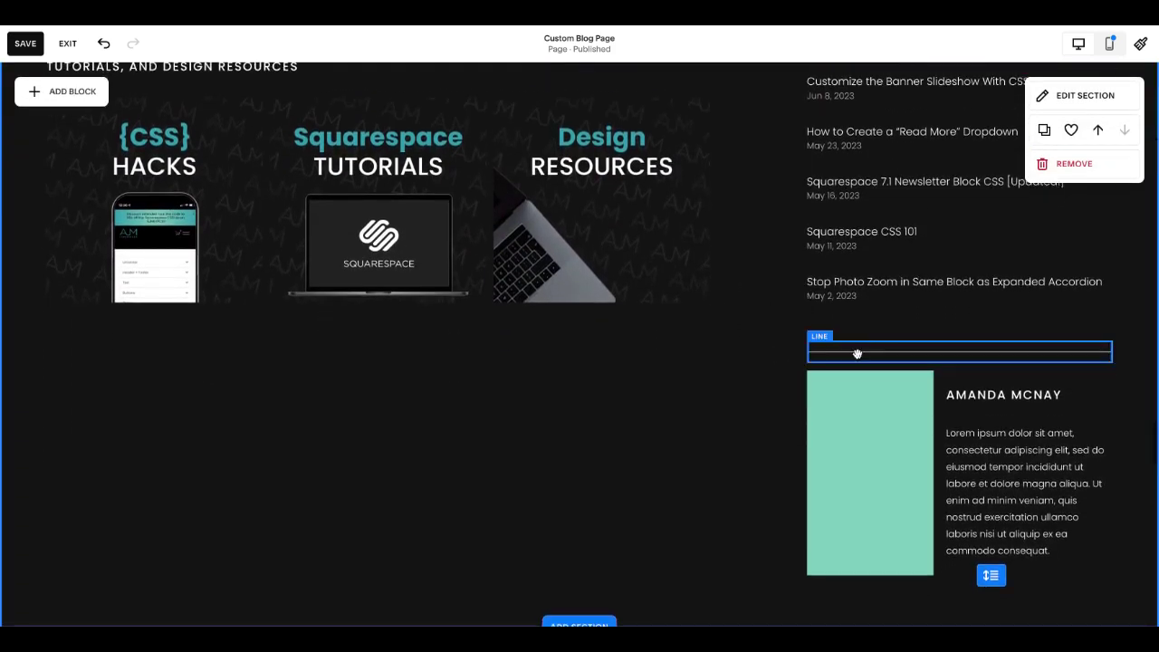
{"action": "left_click", "coordinate": [857, 353]}
{"action": "left_click_drag", "start_coordinate": [960, 338], "coordinate": [961, 315]}
{"action": "left_click", "coordinate": [756, 407]}
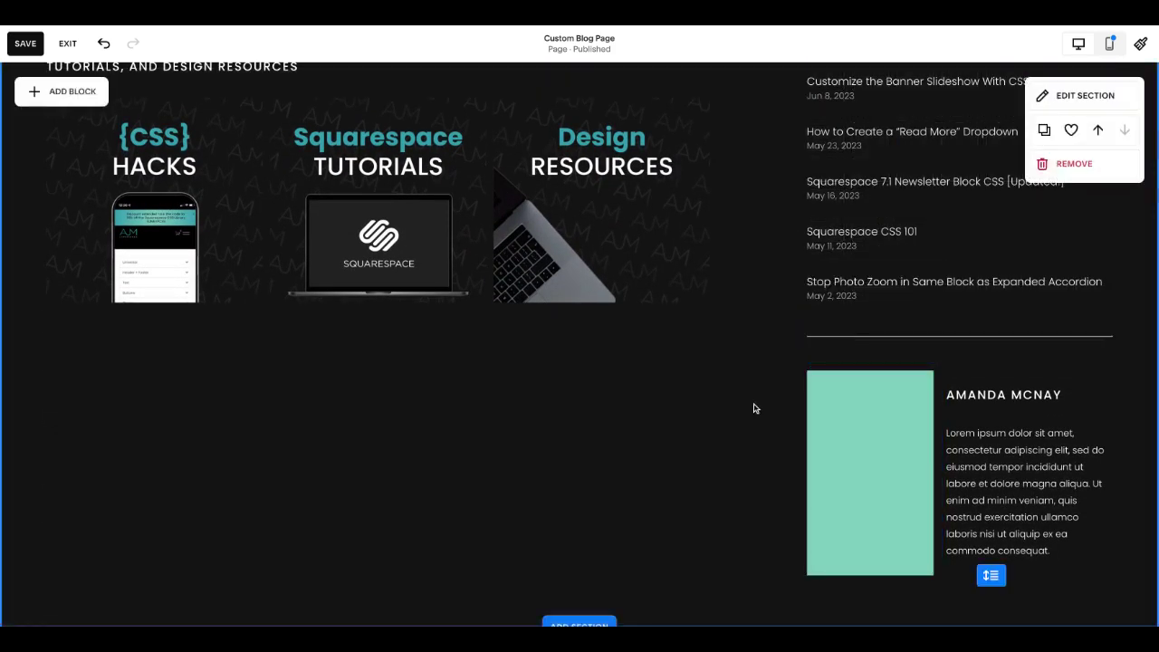
{"action": "left_click", "coordinate": [25, 43]}
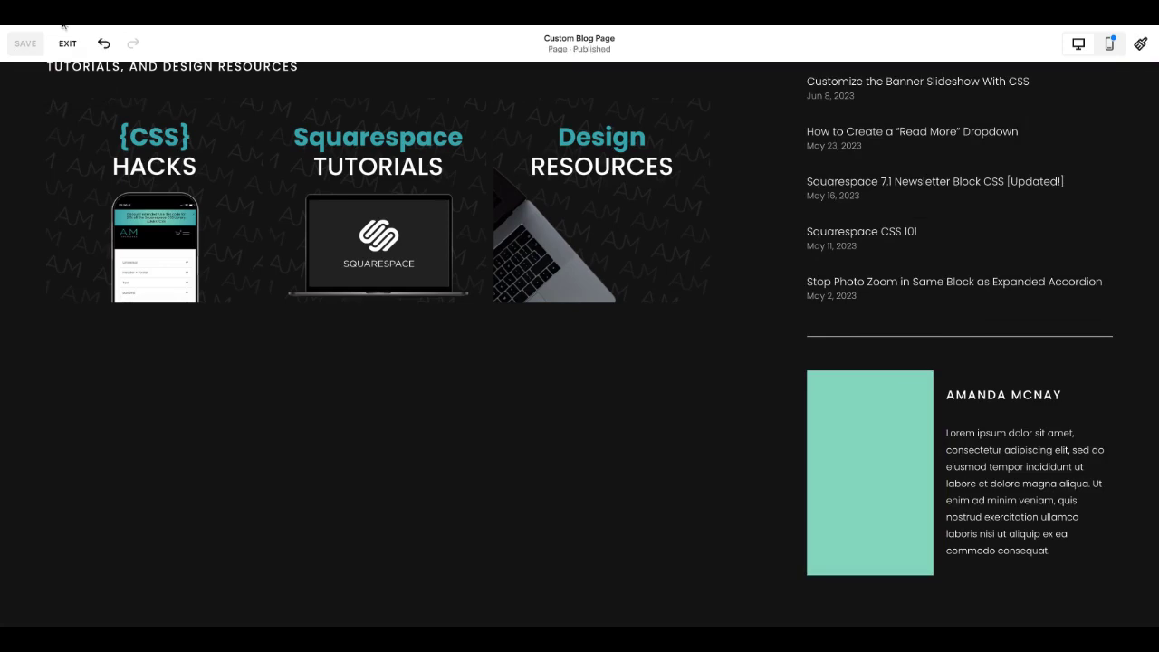
- Duplicate the sidebar divider line and place the copy below the three category images, spanning their full width
{"action": "scroll", "coordinate": [495, 371], "scroll_direction": "up", "scroll_amount": 3}
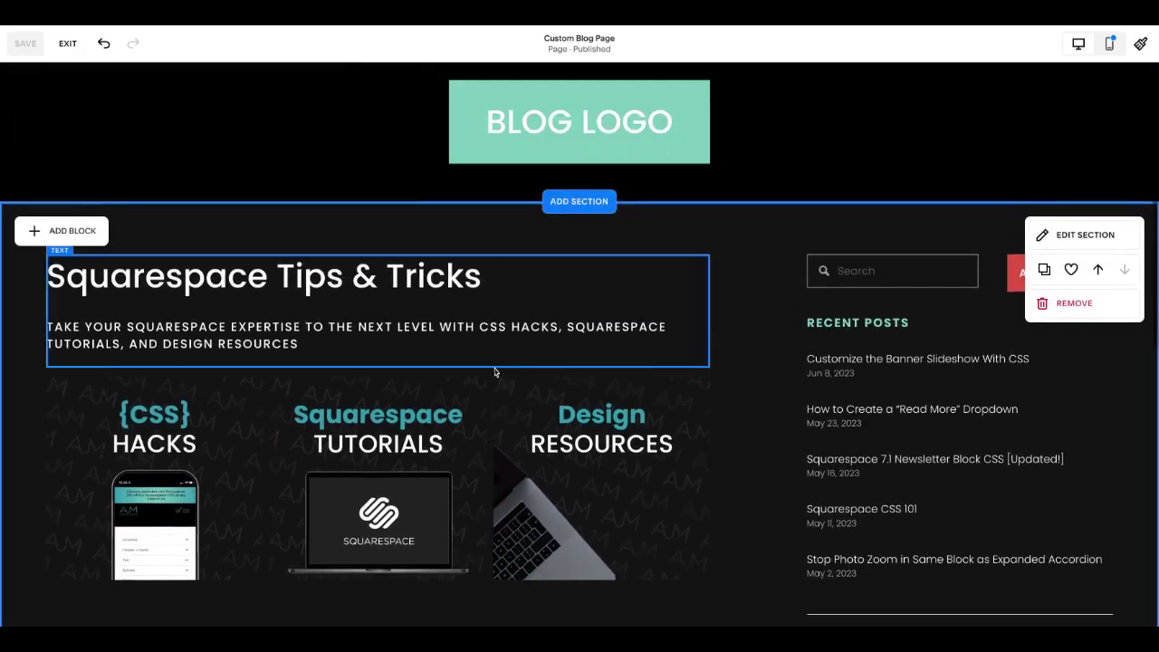
{"action": "scroll", "coordinate": [495, 371], "scroll_direction": "down", "scroll_amount": 6}
{"action": "scroll", "coordinate": [506, 372], "scroll_direction": "down", "scroll_amount": 2}
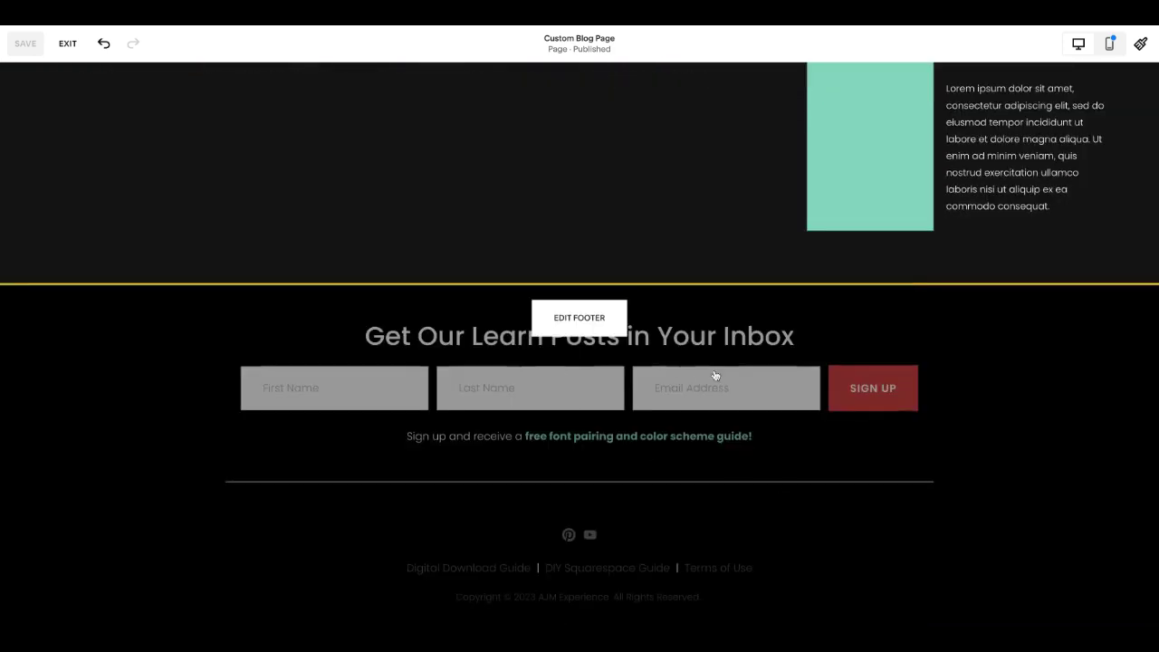
{"action": "scroll", "coordinate": [684, 210], "scroll_direction": "up", "scroll_amount": 5}
{"action": "scroll", "coordinate": [60, 103], "scroll_direction": "down", "scroll_amount": 1}
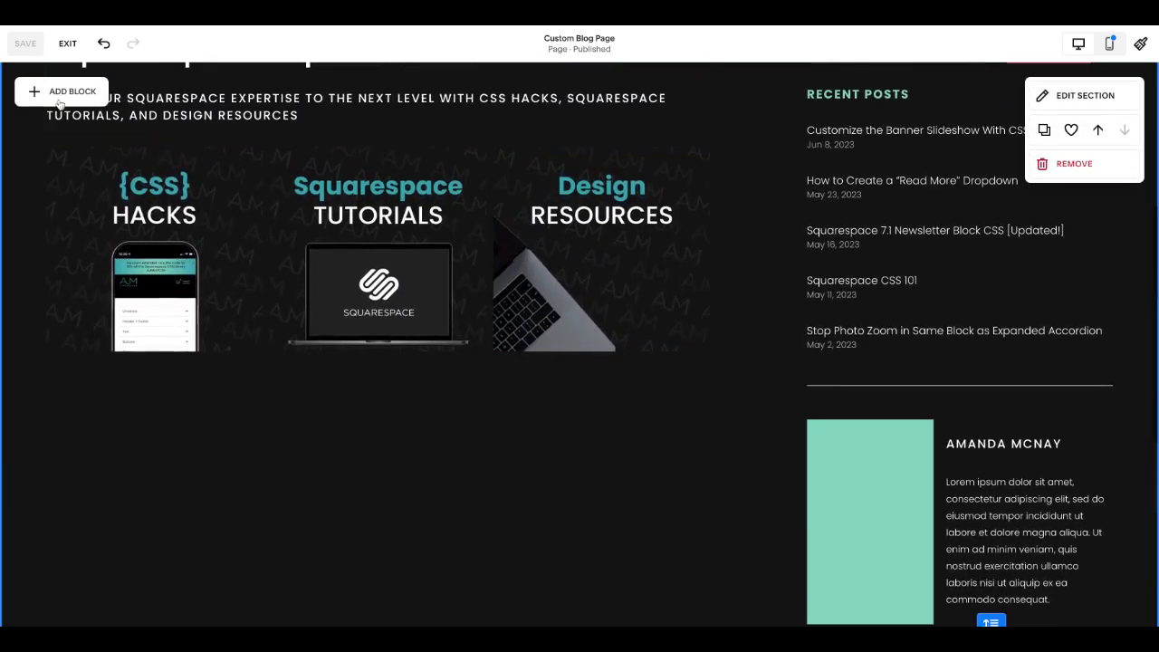
{"action": "left_click", "coordinate": [833, 383]}
{"action": "left_click", "coordinate": [906, 332]}
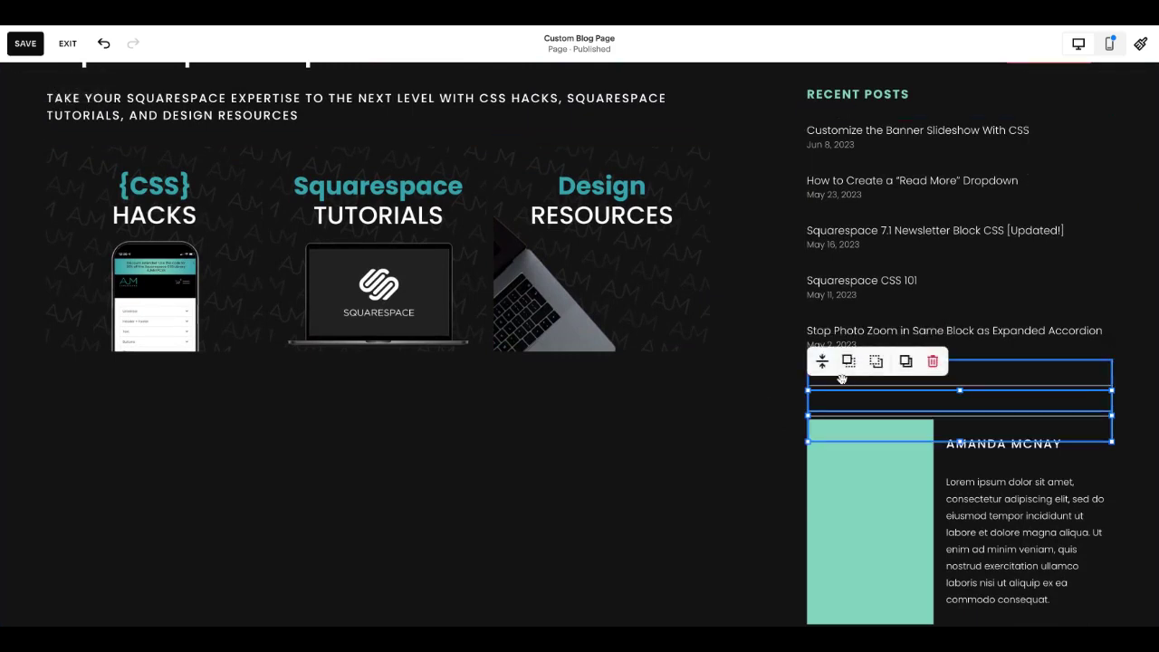
{"action": "left_click_drag", "start_coordinate": [838, 409], "coordinate": [350, 389]}
{"action": "left_click", "coordinate": [618, 464]}
- Add a Newsletter block and place it below the divider line under the category images
{"action": "left_click", "coordinate": [68, 94]}
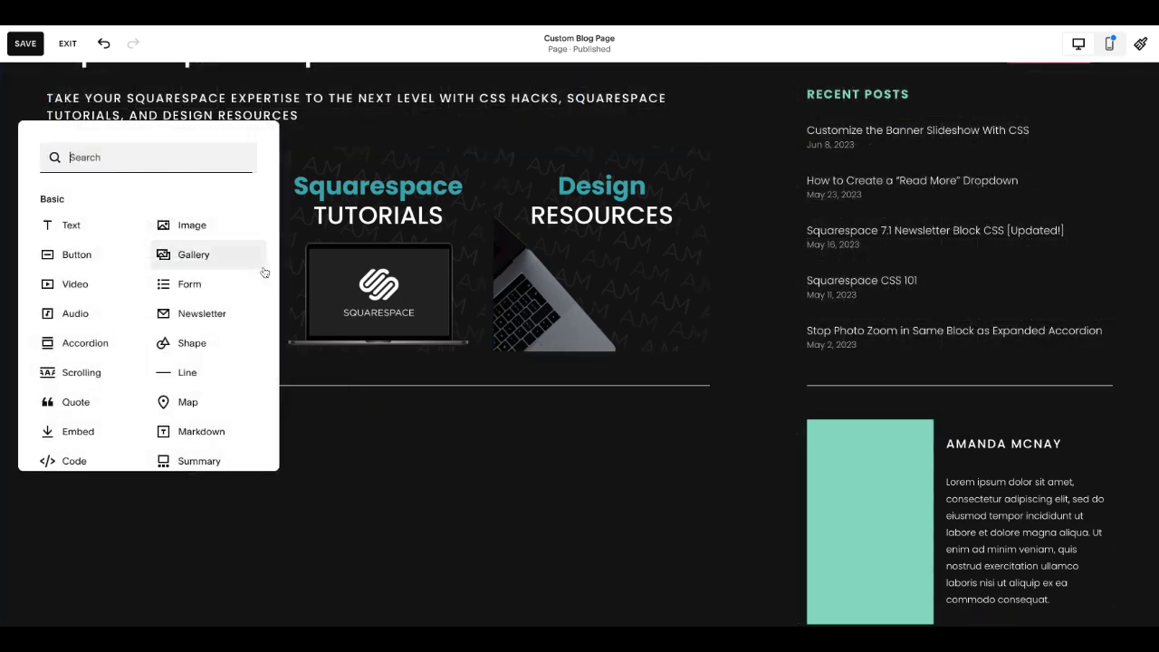
{"action": "left_click", "coordinate": [218, 311]}
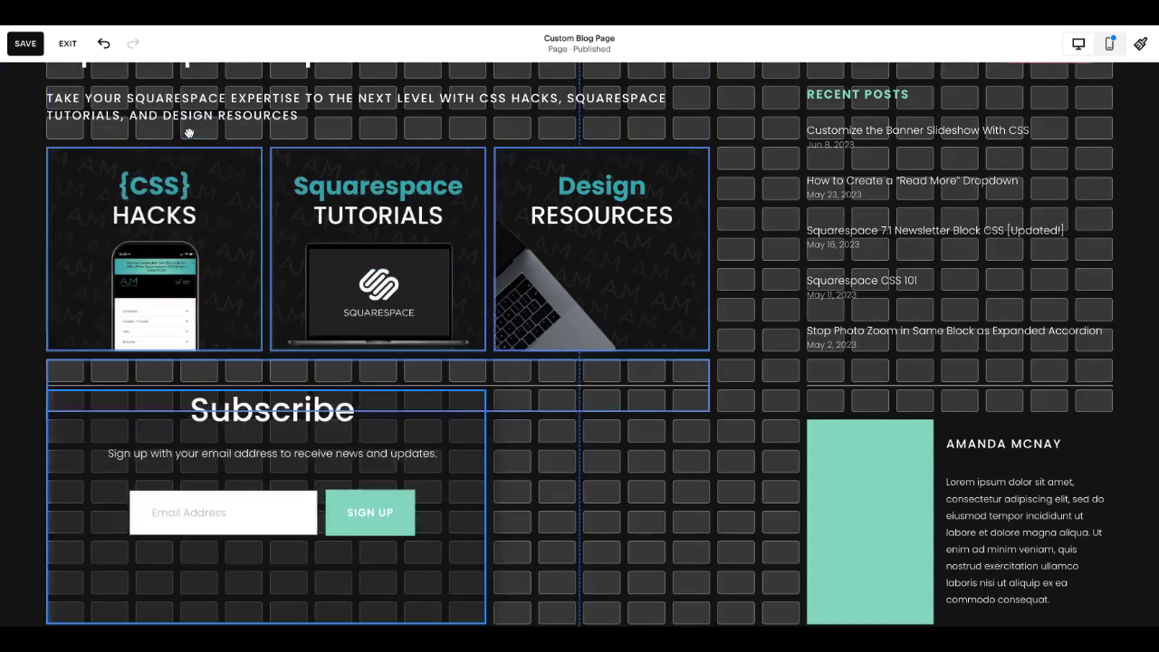
{"action": "left_click_drag", "start_coordinate": [189, 133], "coordinate": [189, 457]}
- Set the newsletter block's alignment to left
{"action": "scroll", "coordinate": [189, 133], "scroll_direction": "down", "scroll_amount": 2}
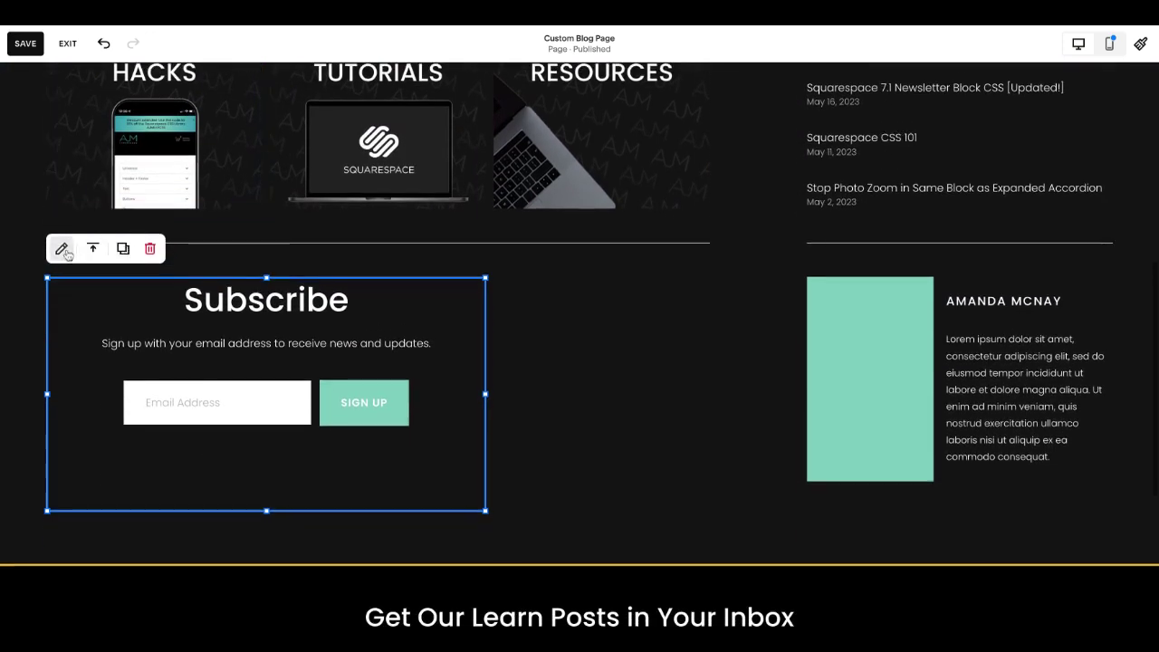
{"action": "left_click", "coordinate": [61, 250]}
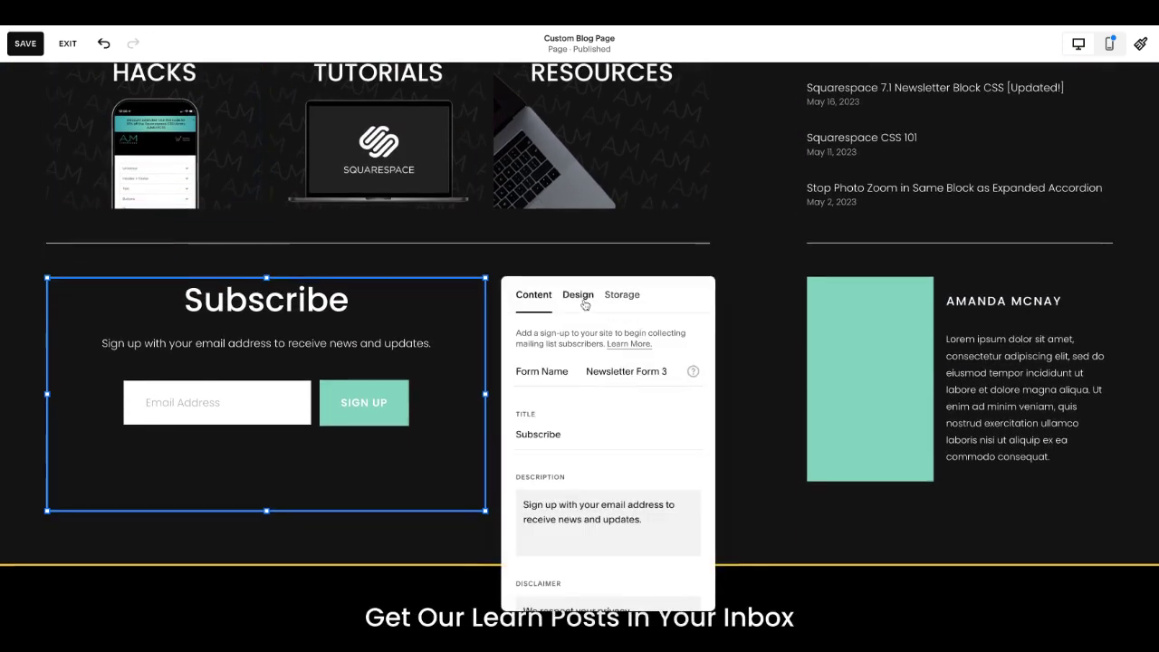
{"action": "scroll", "coordinate": [614, 390], "scroll_direction": "down", "scroll_amount": 5}
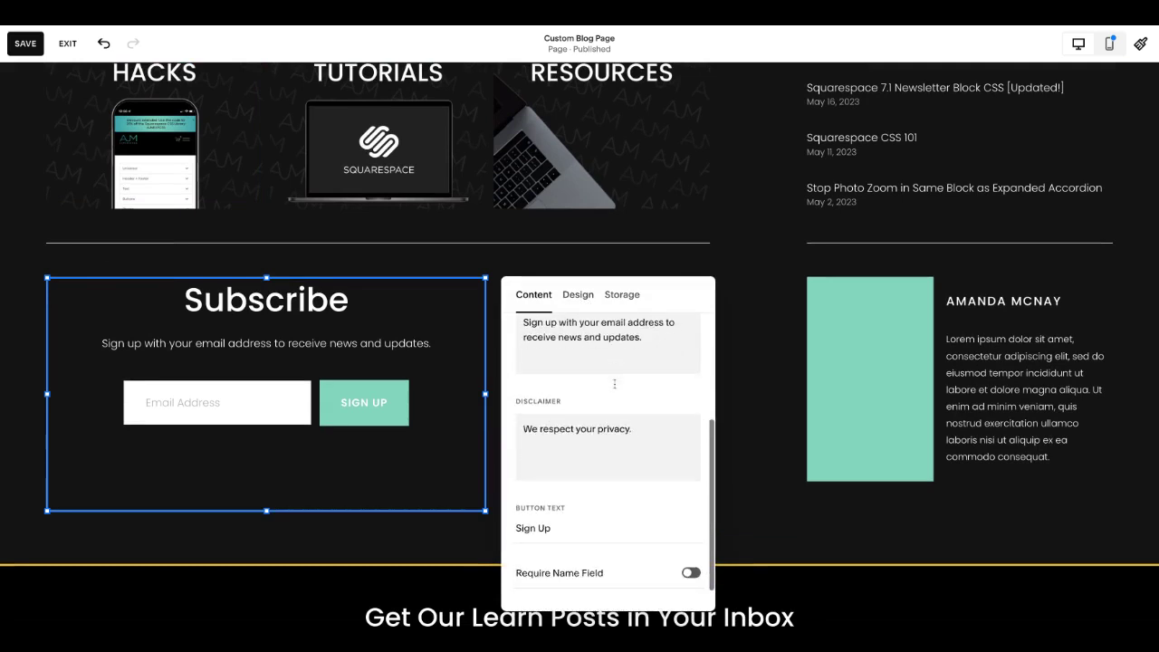
{"action": "left_click", "coordinate": [584, 301]}
{"action": "left_click", "coordinate": [561, 406]}
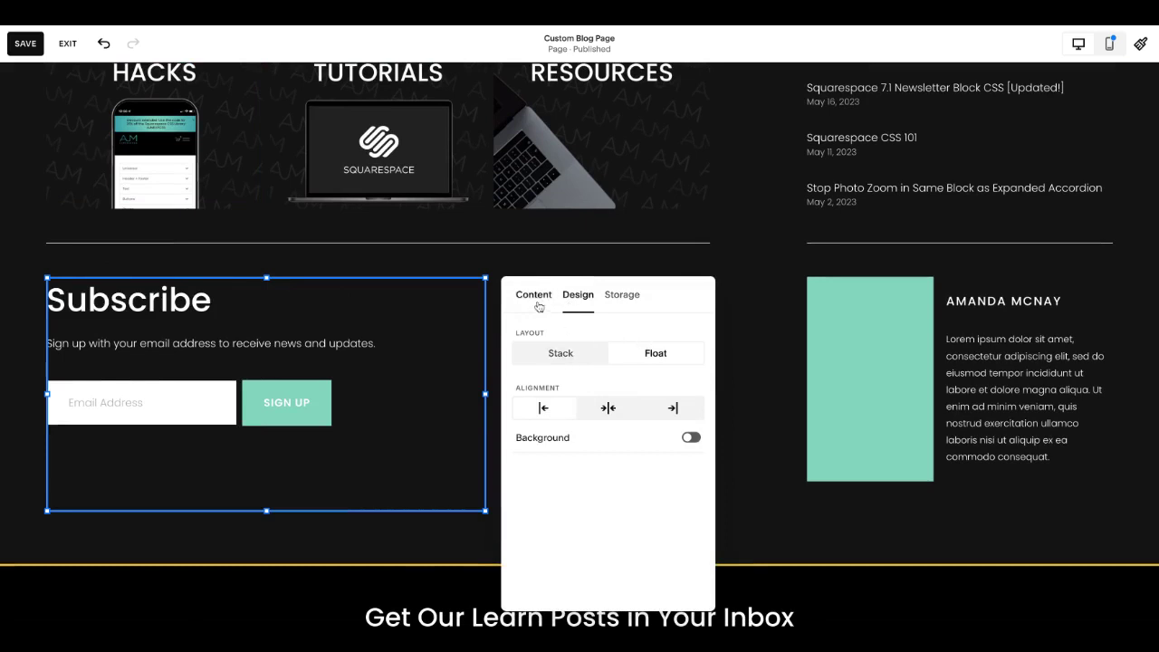
- Turn on Require Name Field for the newsletter form and check its storage settings
{"action": "left_click", "coordinate": [537, 303]}
{"action": "scroll", "coordinate": [602, 470], "scroll_direction": "down", "scroll_amount": 5}
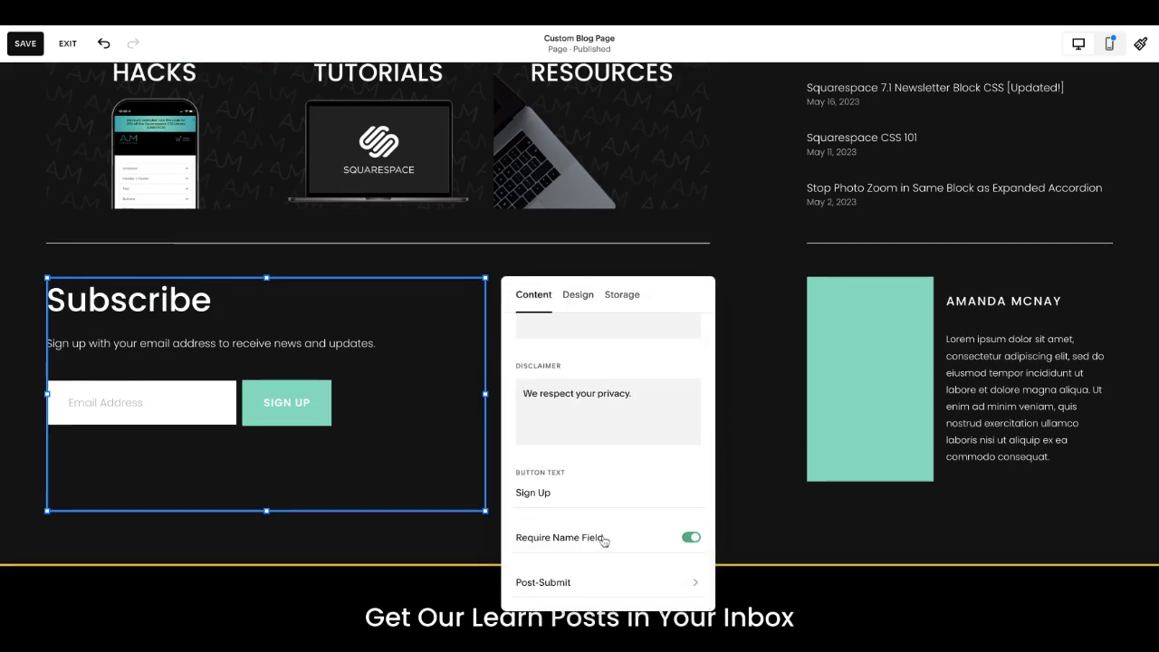
{"action": "left_click", "coordinate": [625, 305]}
{"action": "left_click", "coordinate": [748, 399]}
- Widen the newsletter block to the full width of the category images and reduce its height to fit the form
{"action": "left_click", "coordinate": [458, 422]}
{"action": "left_click_drag", "start_coordinate": [485, 424], "coordinate": [709, 423]}
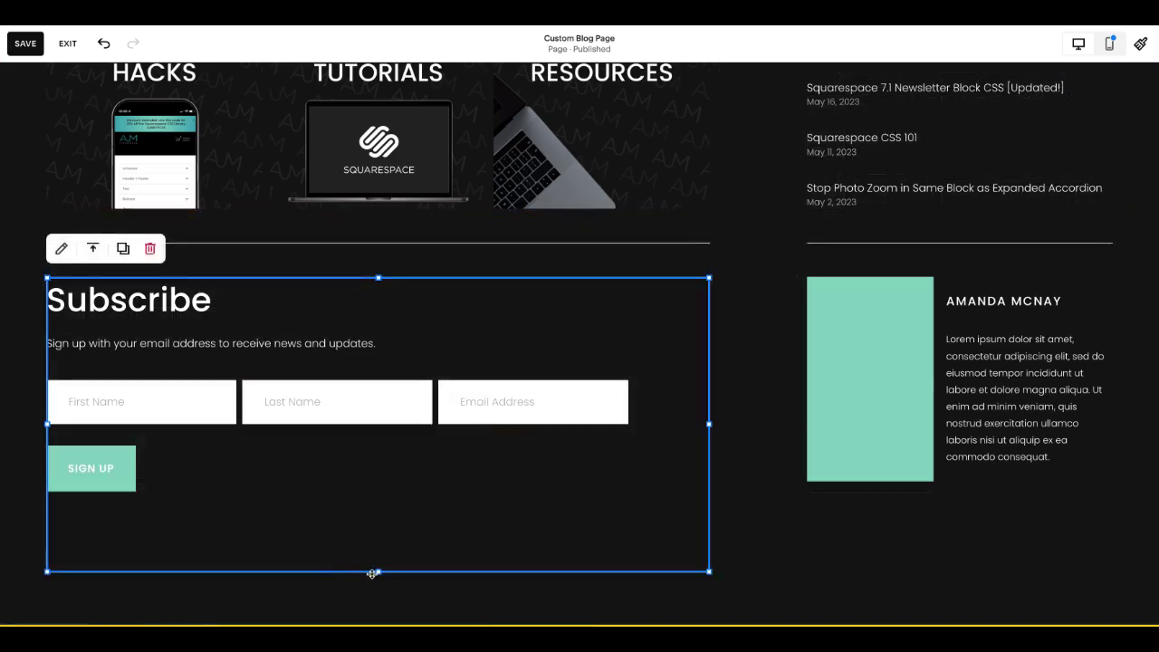
{"action": "left_click_drag", "start_coordinate": [377, 572], "coordinate": [382, 515]}
- Review the page layout from the blog logo and heading down to the newsletter form and author bio
{"action": "scroll", "coordinate": [769, 468], "scroll_direction": "up", "scroll_amount": 4}
{"action": "scroll", "coordinate": [769, 468], "scroll_direction": "down", "scroll_amount": 2}
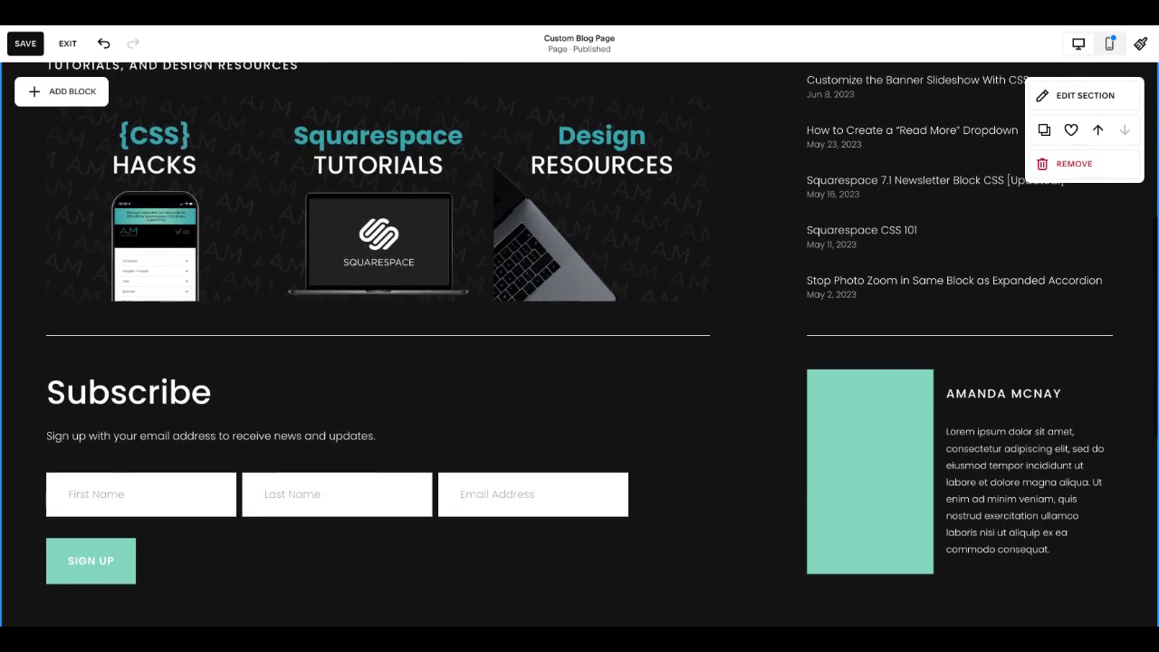
{"action": "scroll", "coordinate": [740, 463], "scroll_direction": "up", "scroll_amount": 3}
{"action": "scroll", "coordinate": [739, 463], "scroll_direction": "down", "scroll_amount": 1}
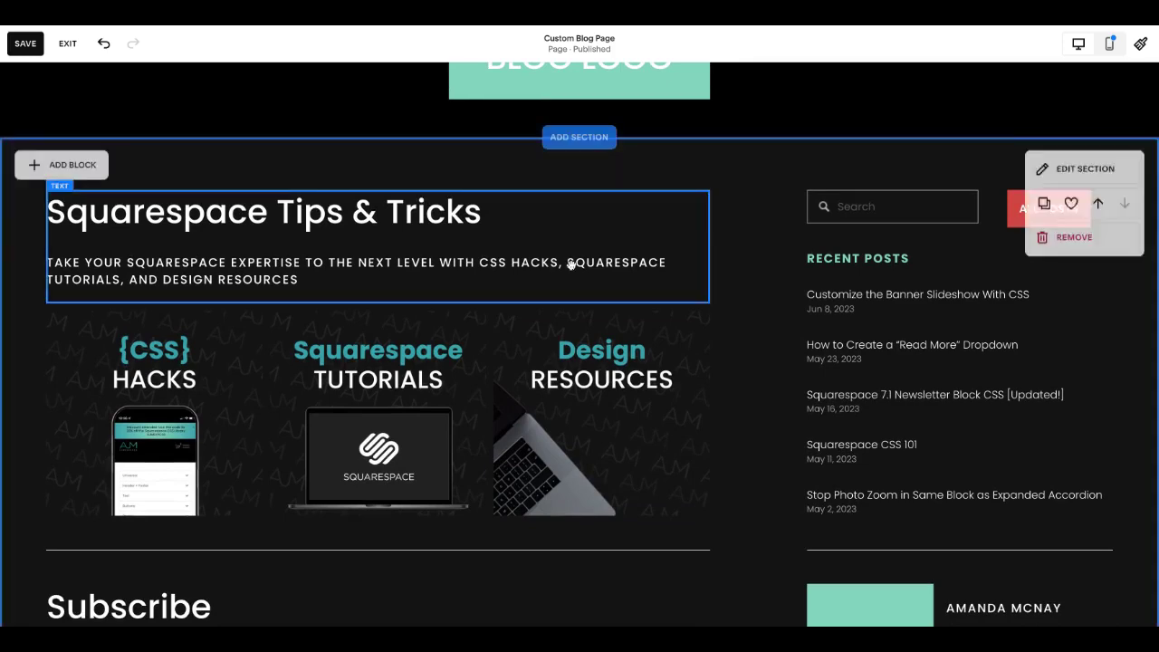
{"action": "scroll", "coordinate": [572, 261], "scroll_direction": "up", "scroll_amount": 1}
{"action": "scroll", "coordinate": [572, 263], "scroll_direction": "down", "scroll_amount": 2}
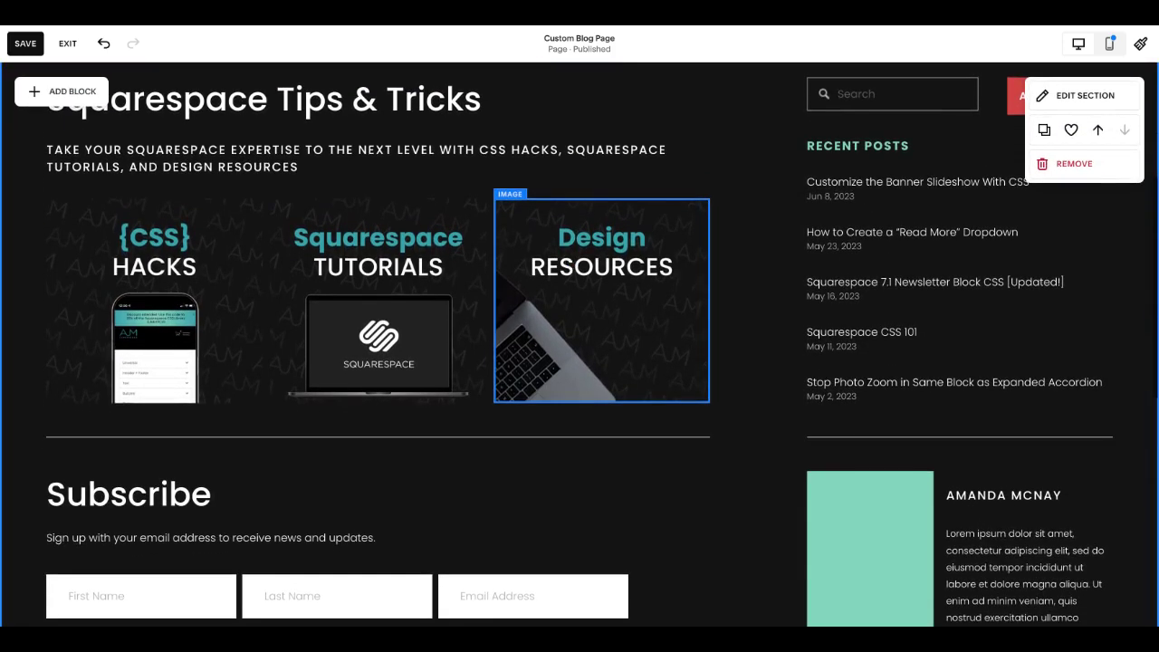
{"action": "scroll", "coordinate": [789, 571], "scroll_direction": "down", "scroll_amount": 2}
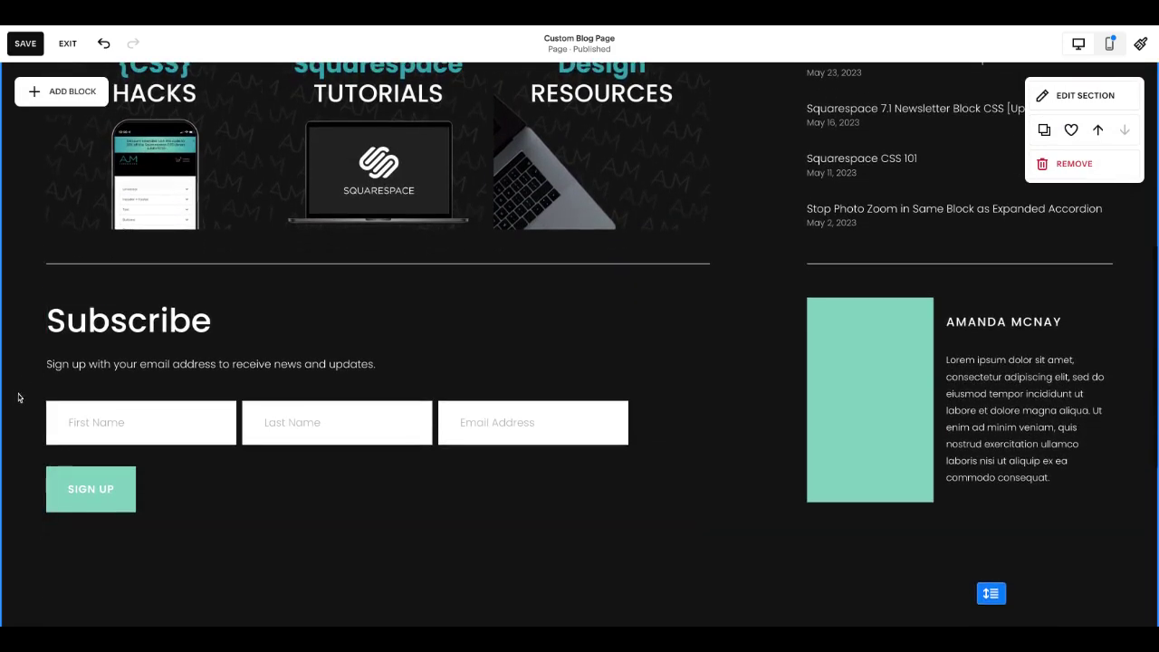
- Delete the newsletter block below the category images
{"action": "left_click", "coordinate": [180, 465]}
{"action": "key", "text": "Delete"}
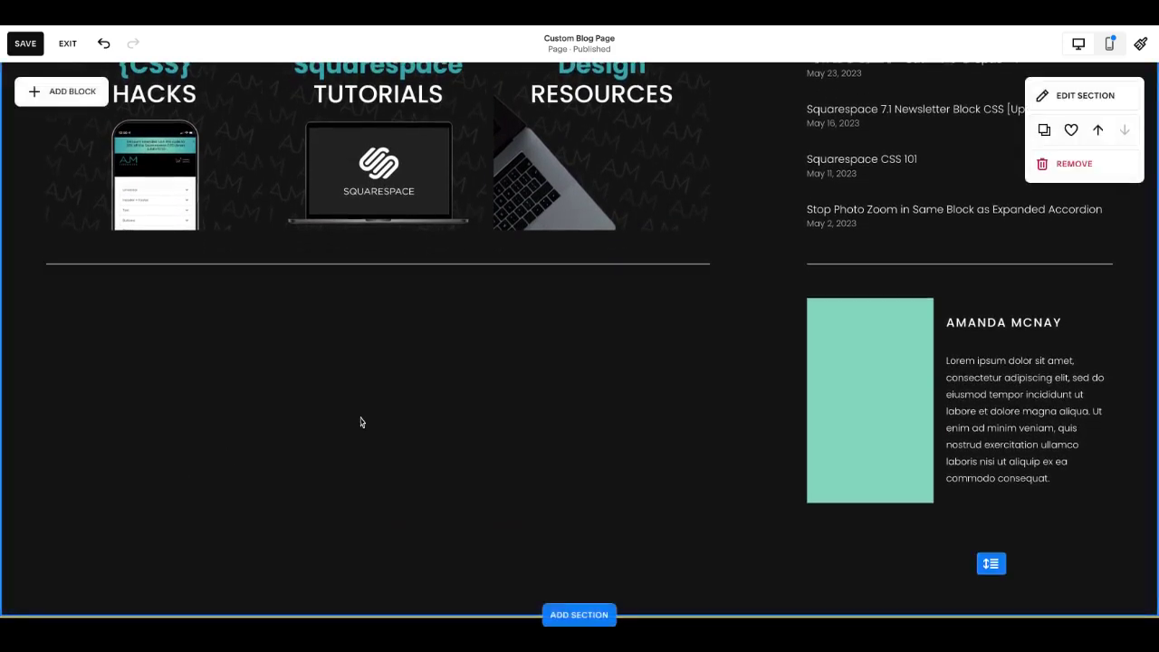
{"action": "scroll", "coordinate": [360, 420], "scroll_direction": "up", "scroll_amount": 3}
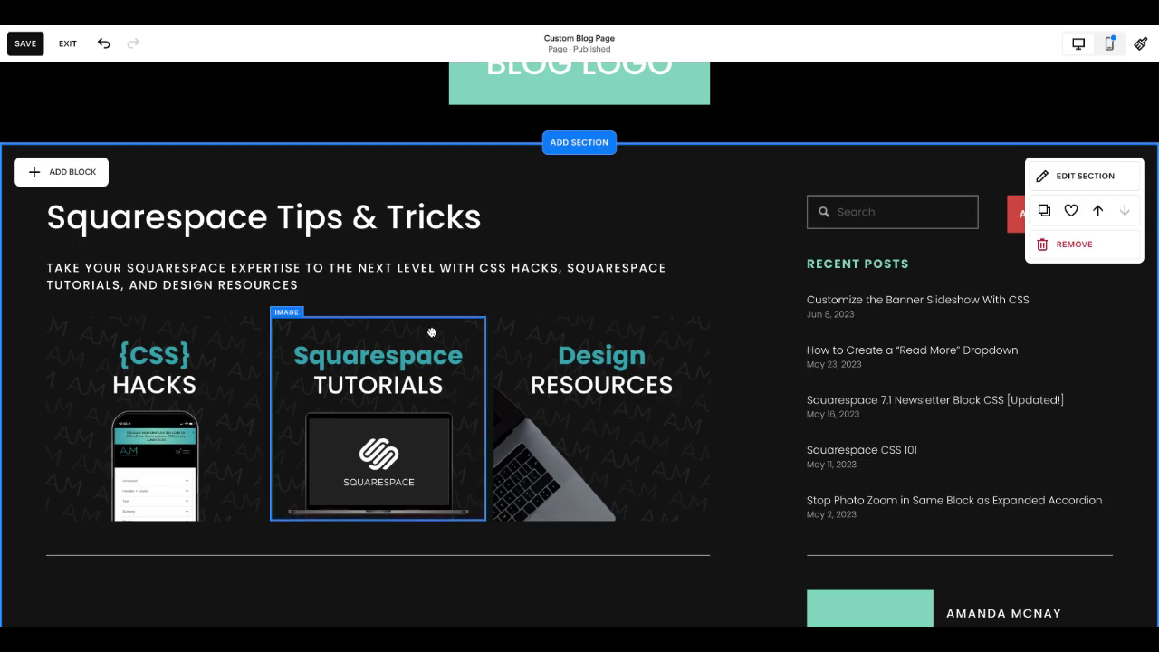
- Add a summary block below the category images and narrow it to the width of the divider line
{"action": "scroll", "coordinate": [414, 350], "scroll_direction": "down", "scroll_amount": 3}
{"action": "left_click", "coordinate": [65, 93]}
{"action": "left_click", "coordinate": [198, 161]}
{"action": "type", "text": "sh"}
{"action": "key", "text": "BackSpace"}
{"action": "type", "text": "umm"}
{"action": "left_click", "coordinate": [79, 203]}
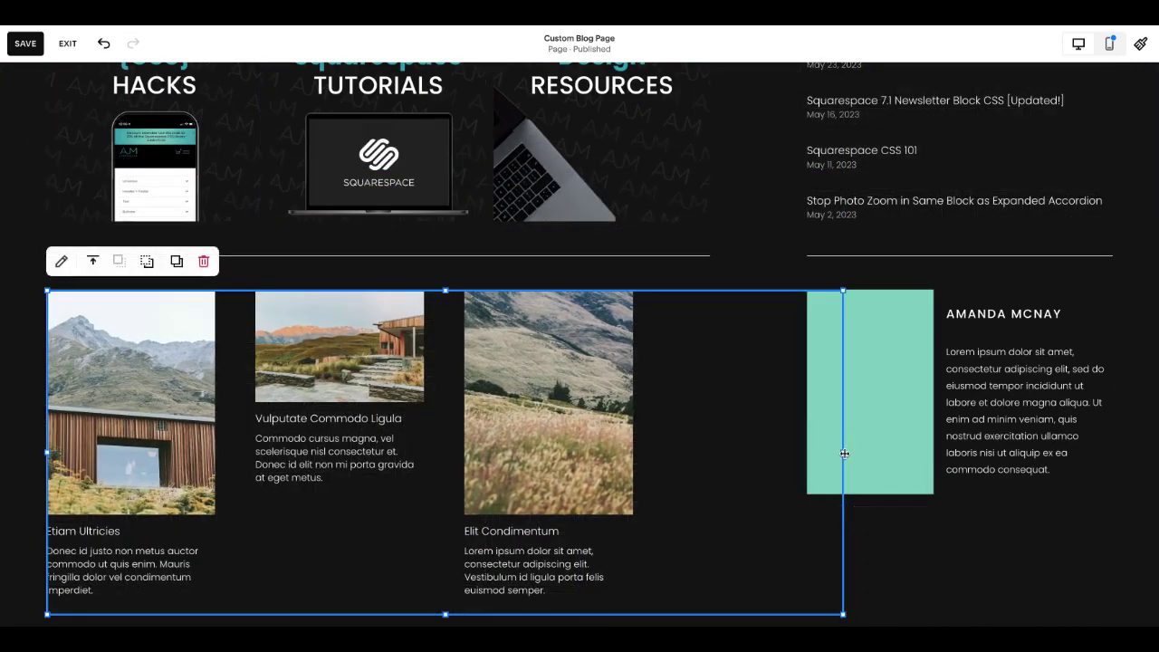
{"action": "left_click_drag", "start_coordinate": [844, 453], "coordinate": [709, 453]}
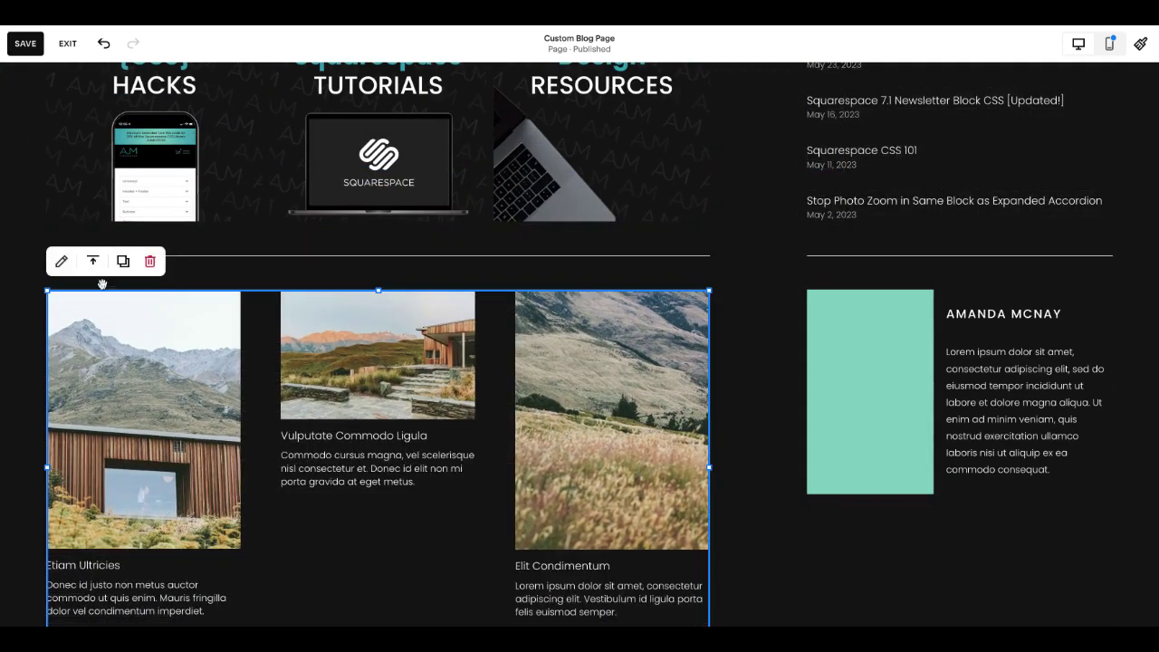
- Select the Learn blog as the content source of the new summary block
{"action": "left_click", "coordinate": [65, 264]}
{"action": "left_click", "coordinate": [841, 413]}
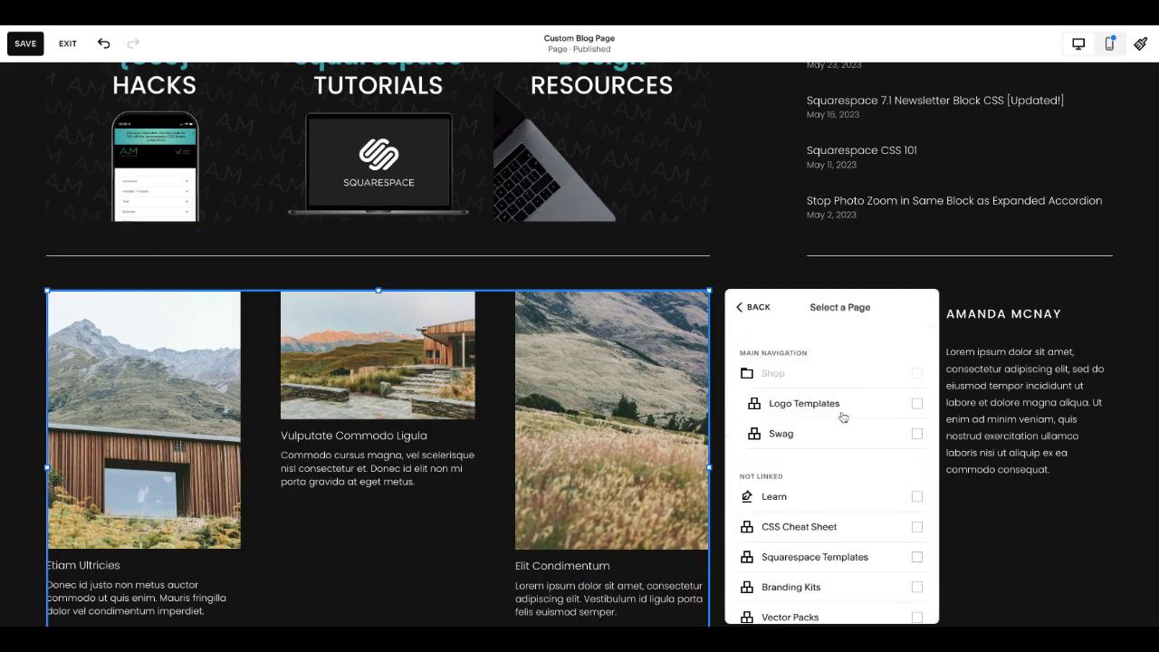
{"action": "scroll", "coordinate": [892, 449], "scroll_direction": "down", "scroll_amount": 1}
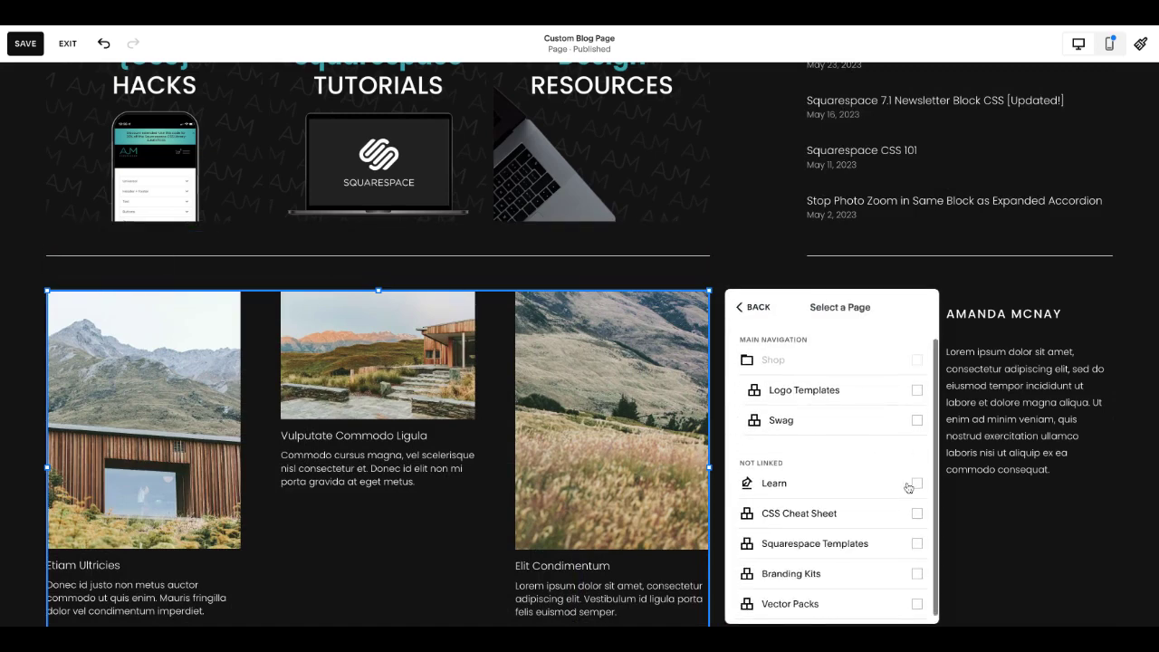
{"action": "left_click", "coordinate": [914, 484]}
{"action": "left_click", "coordinate": [759, 310]}
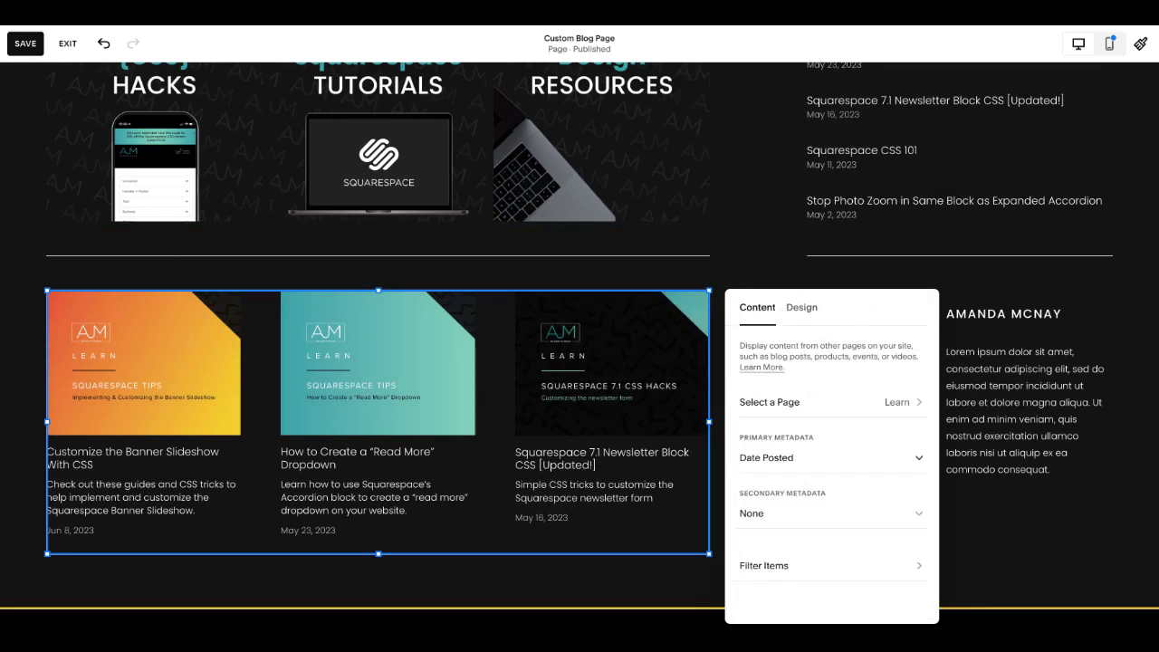
- Check the summary block's primary metadata choices, keep Date Posted, and filter its items to Featured Only
{"action": "left_click", "coordinate": [830, 458]}
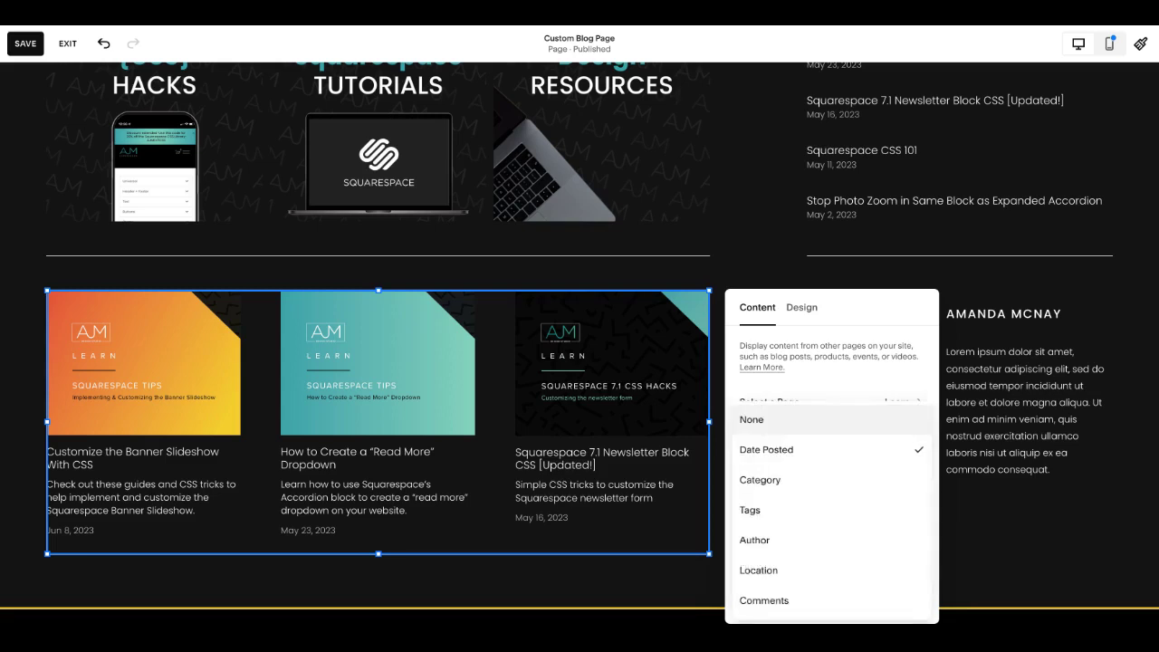
{"action": "left_click", "coordinate": [864, 326]}
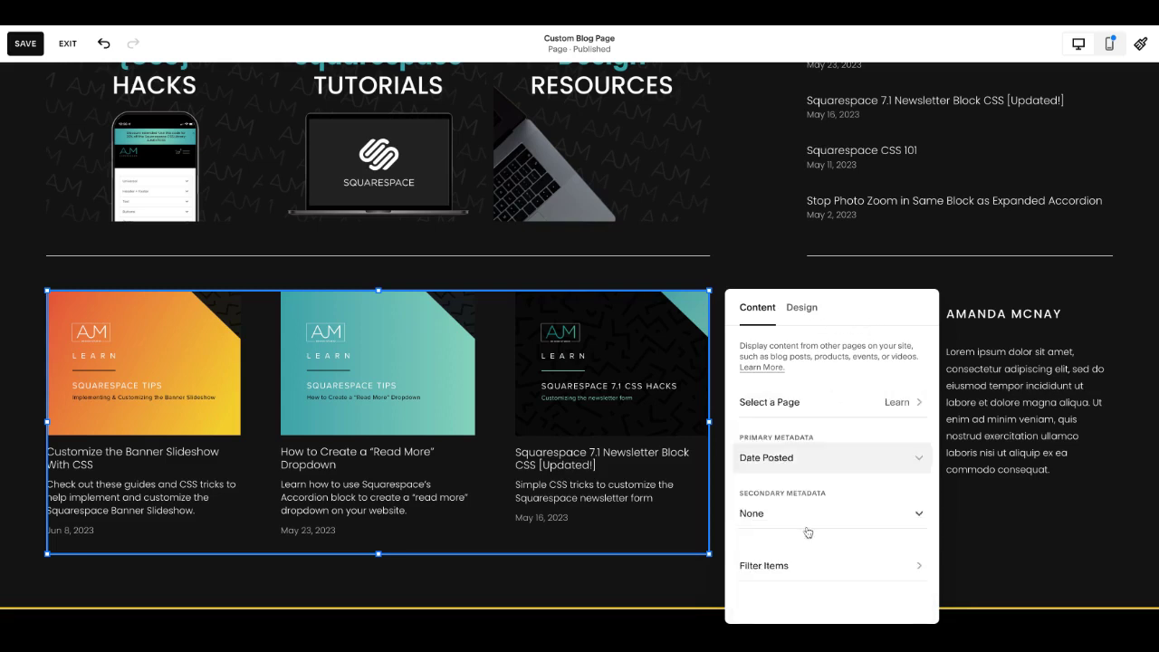
{"action": "left_click", "coordinate": [812, 569]}
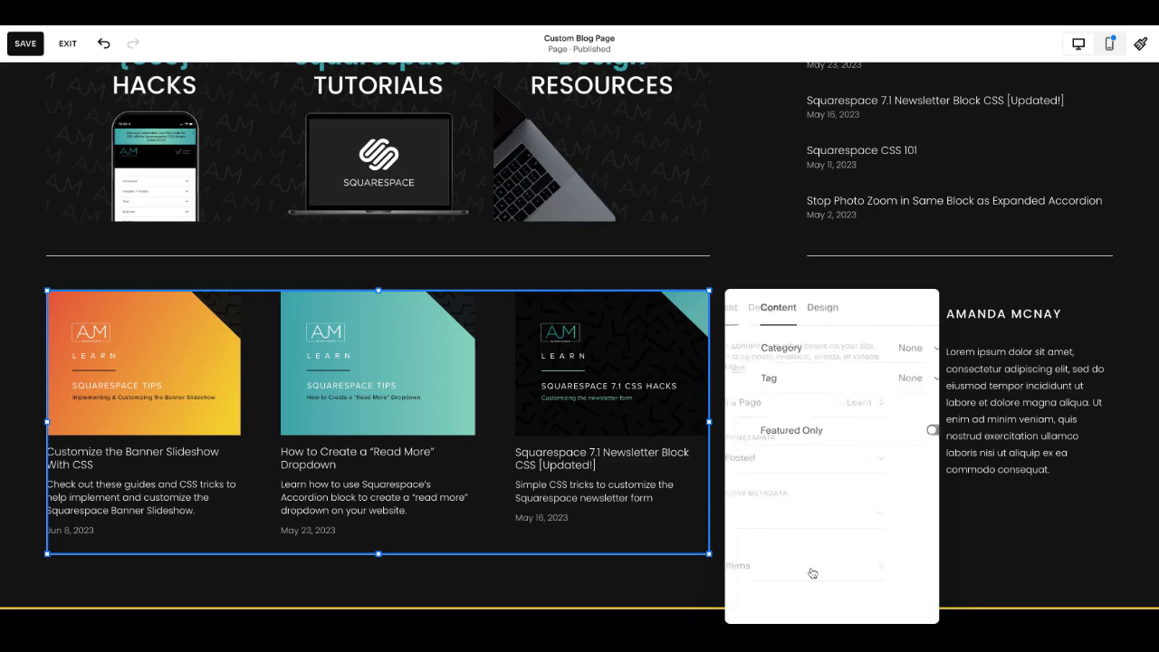
{"action": "left_click", "coordinate": [915, 431]}
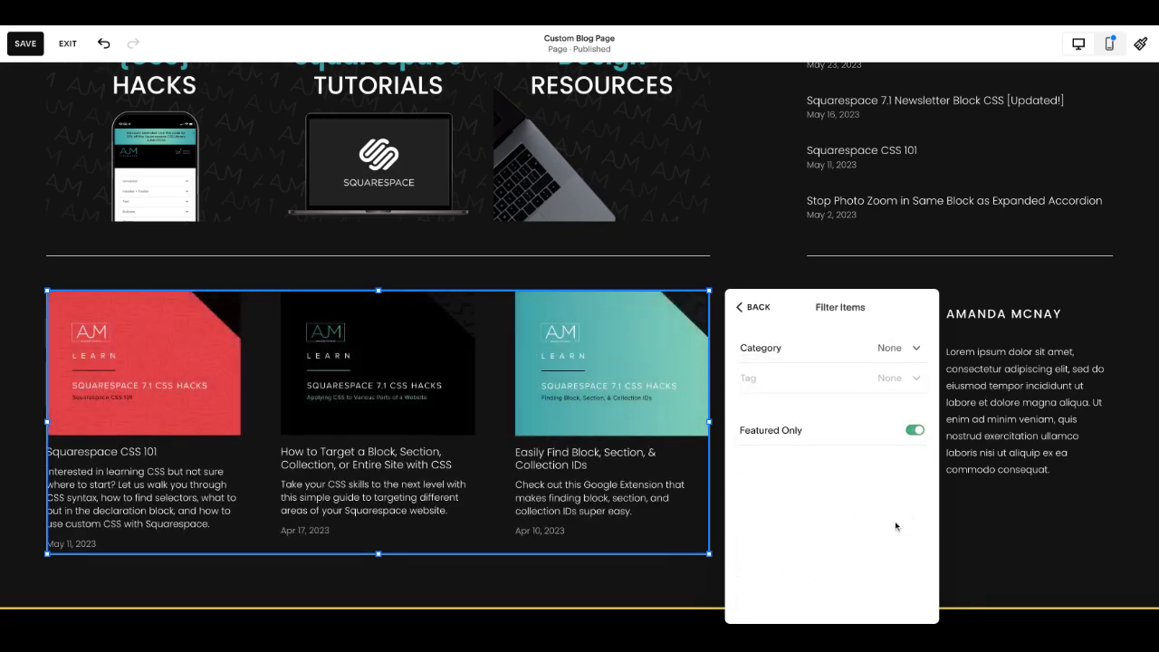
{"action": "left_click", "coordinate": [754, 308]}
- Change the summary block's layout design to Grid
{"action": "left_click", "coordinate": [805, 313]}
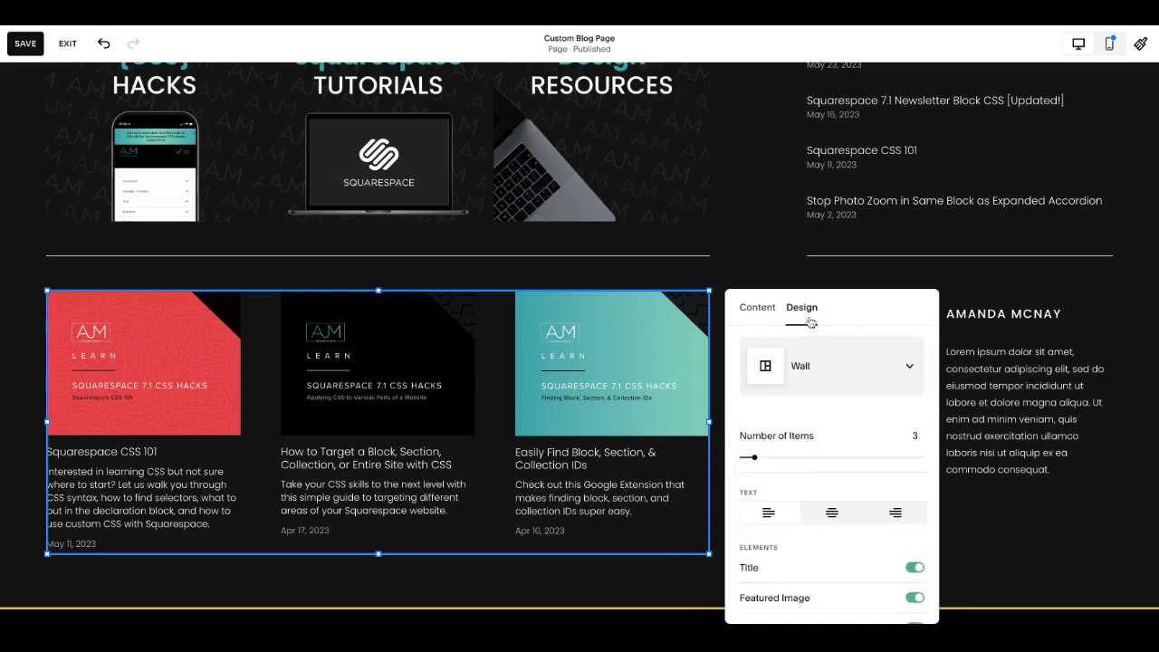
{"action": "left_click", "coordinate": [849, 376]}
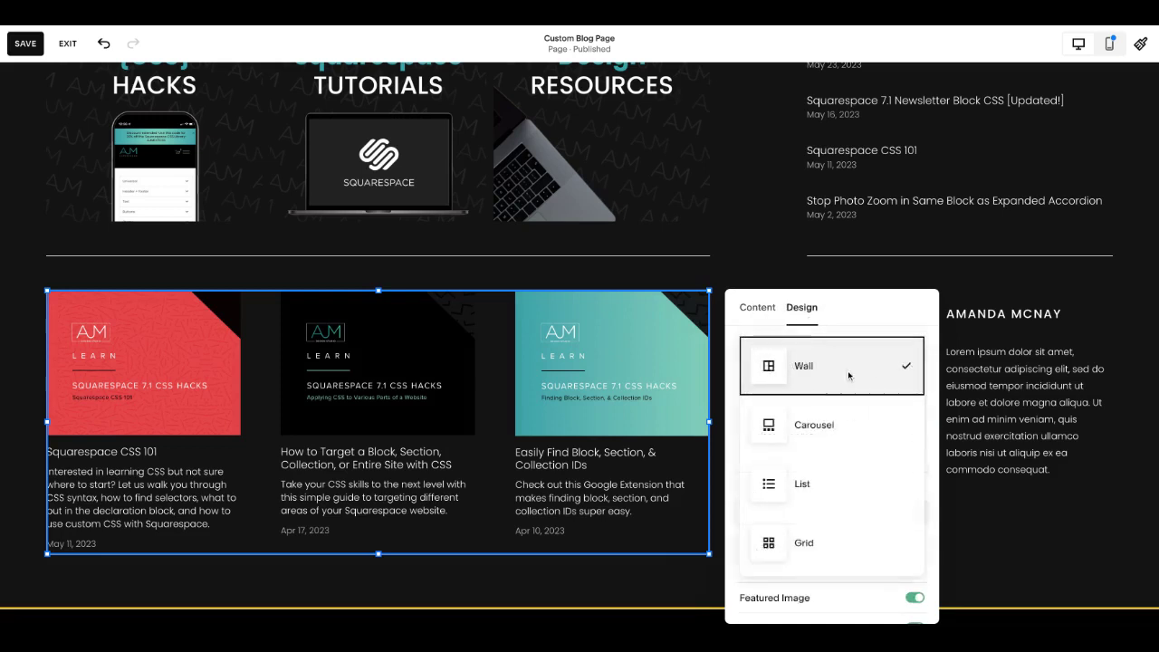
{"action": "left_click", "coordinate": [842, 539]}
{"action": "scroll", "coordinate": [842, 453], "scroll_direction": "down", "scroll_amount": 2}
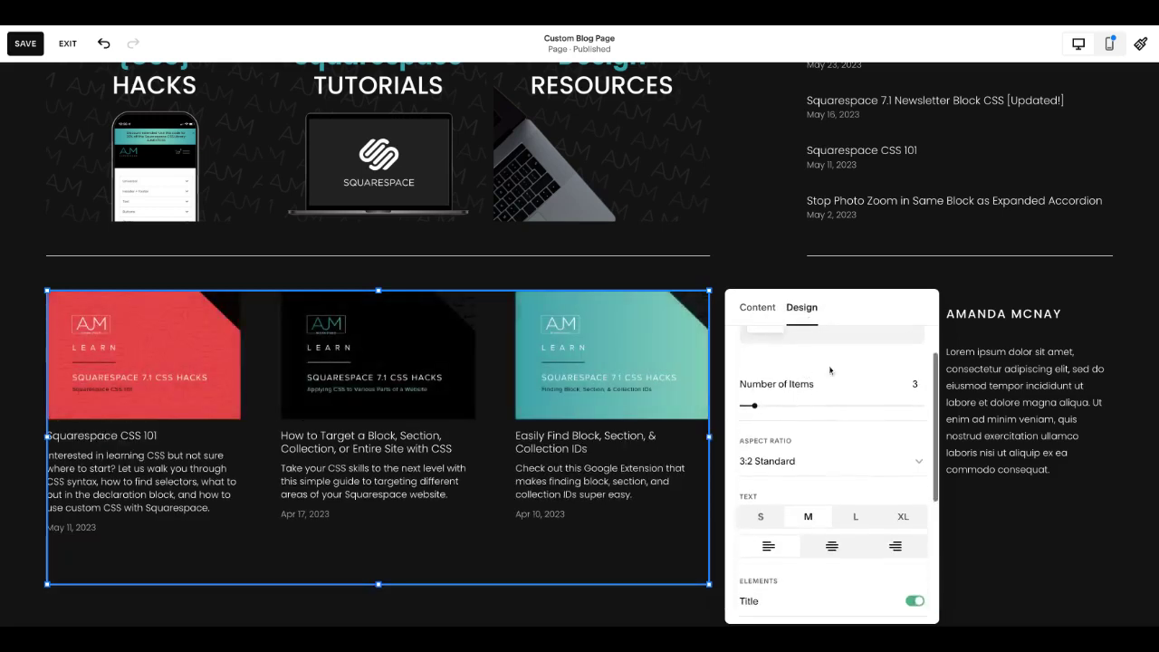
- Keep Excerpt and Read More Link off in the summary block's elements and try to reduce the block's height
{"action": "scroll", "coordinate": [867, 471], "scroll_direction": "down", "scroll_amount": 4}
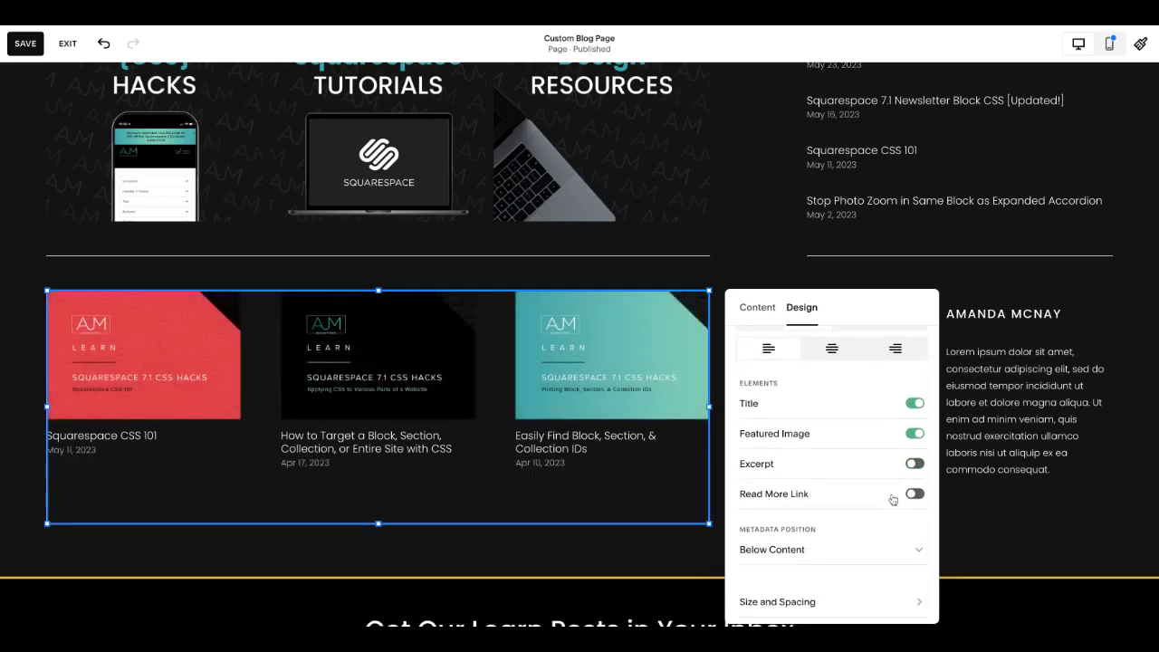
{"action": "left_click", "coordinate": [892, 500]}
{"action": "scroll", "coordinate": [886, 496], "scroll_direction": "down", "scroll_amount": 1}
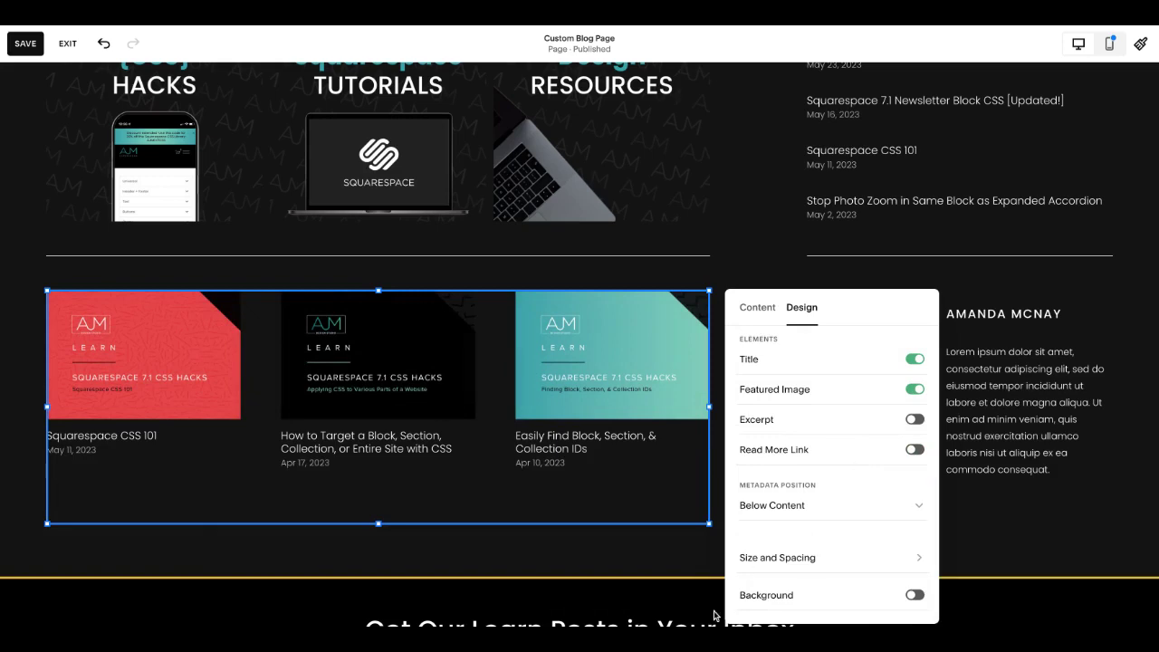
{"action": "left_click", "coordinate": [388, 512]}
{"action": "left_click_drag", "start_coordinate": [376, 524], "coordinate": [384, 509]}
{"action": "left_click", "coordinate": [752, 506]}
- Increase the number of items in the featured posts summary block to add more rows of posts
{"action": "scroll", "coordinate": [760, 480], "scroll_direction": "up", "scroll_amount": 1}
{"action": "scroll", "coordinate": [761, 481], "scroll_direction": "up", "scroll_amount": 1}
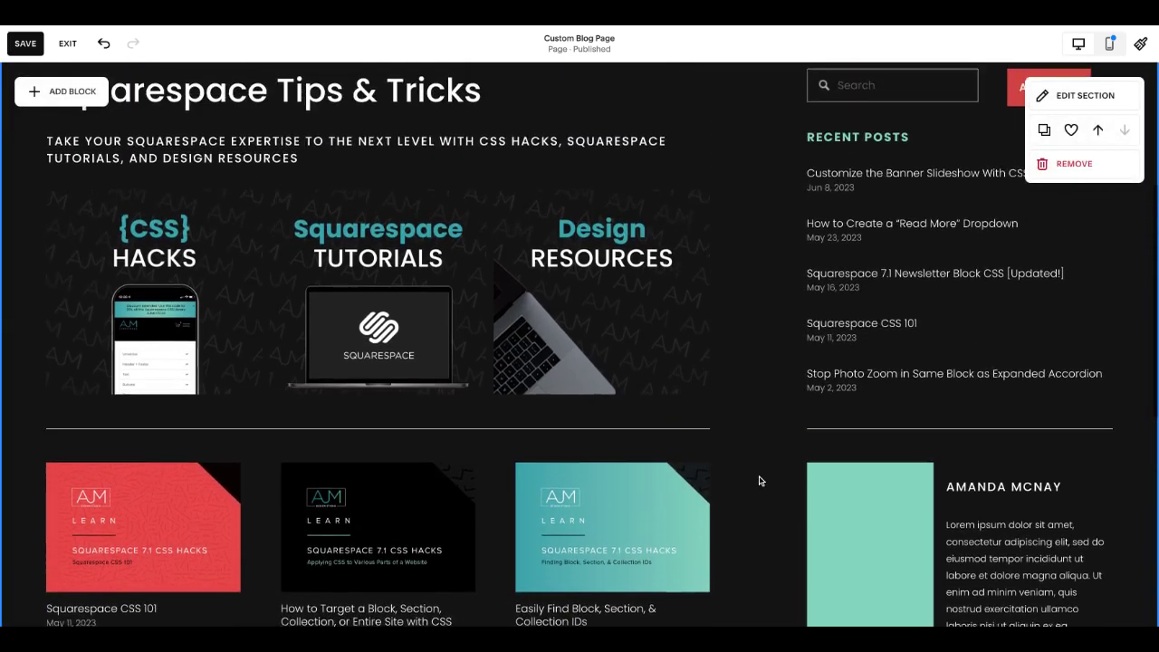
{"action": "scroll", "coordinate": [758, 479], "scroll_direction": "down", "scroll_amount": 1}
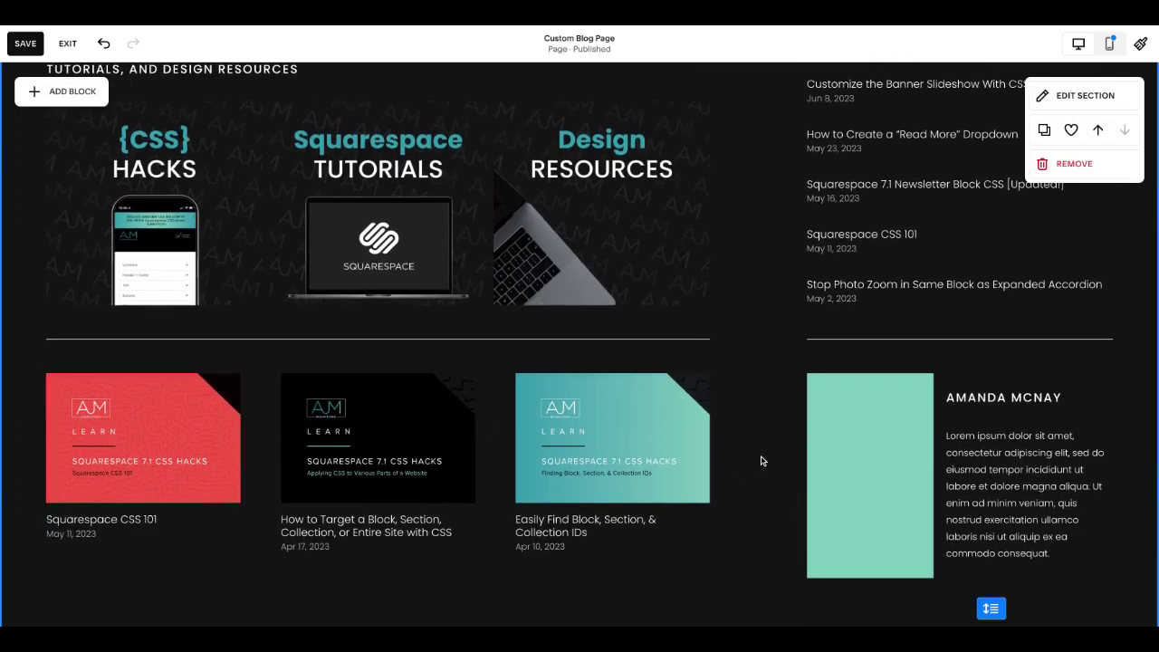
{"action": "scroll", "coordinate": [762, 461], "scroll_direction": "up", "scroll_amount": 3}
{"action": "scroll", "coordinate": [761, 461], "scroll_direction": "down", "scroll_amount": 4}
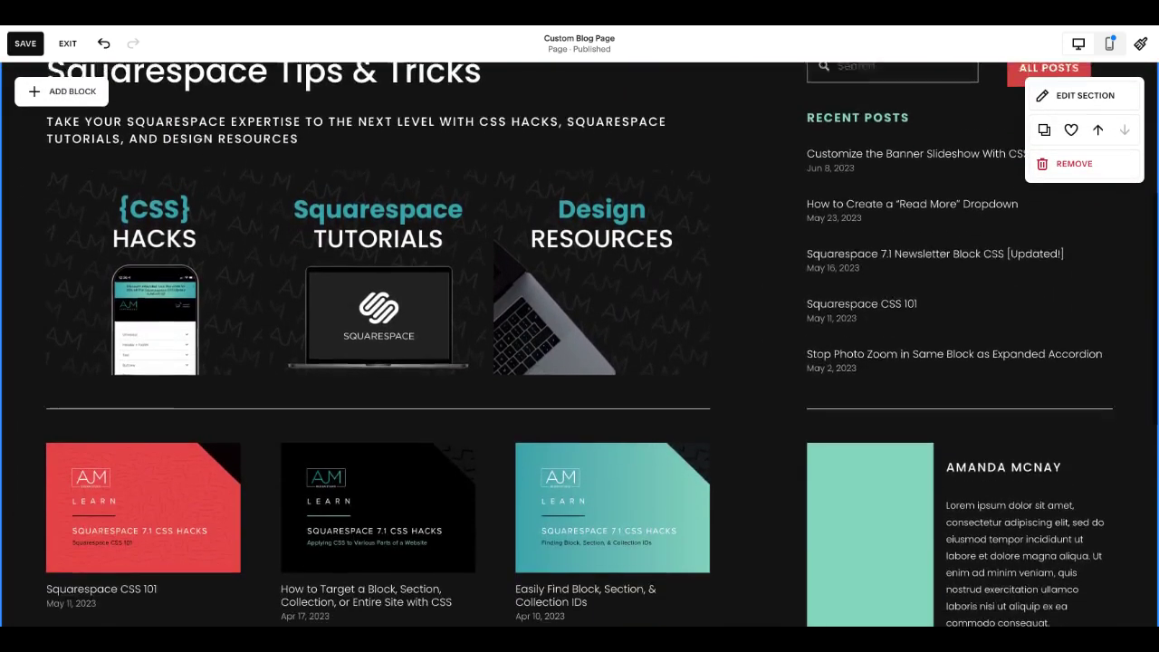
{"action": "left_click", "coordinate": [397, 337]}
{"action": "left_click", "coordinate": [58, 227]}
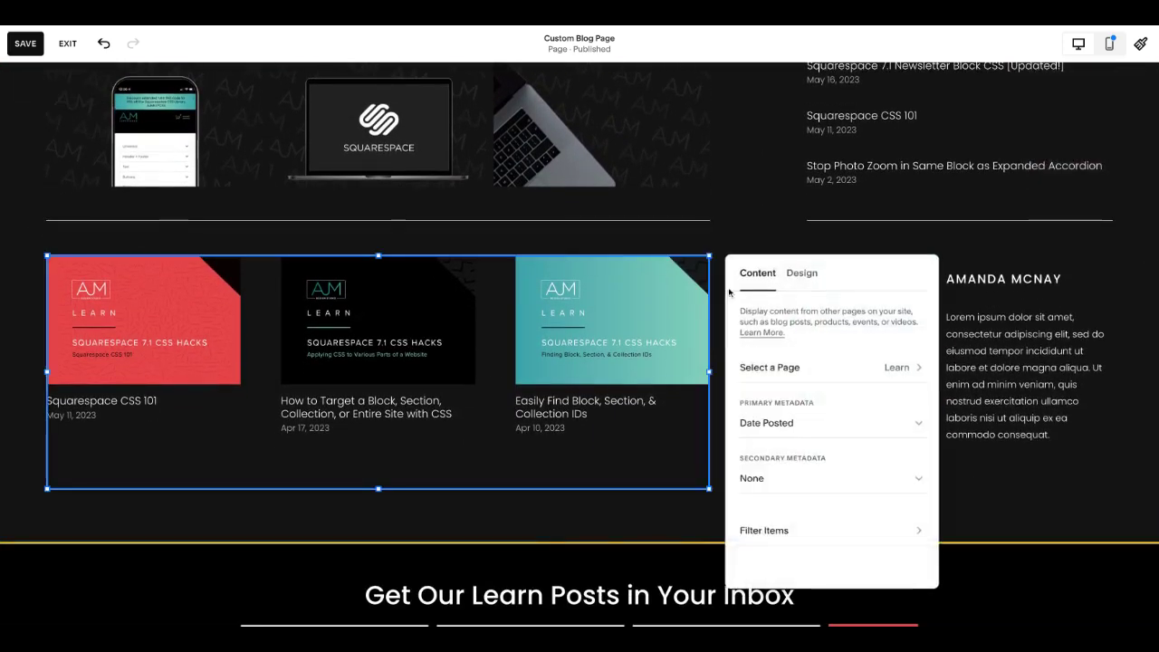
{"action": "left_click", "coordinate": [801, 272]}
{"action": "left_click_drag", "start_coordinate": [754, 422], "coordinate": [791, 422]}
{"action": "left_click", "coordinate": [1029, 499]}
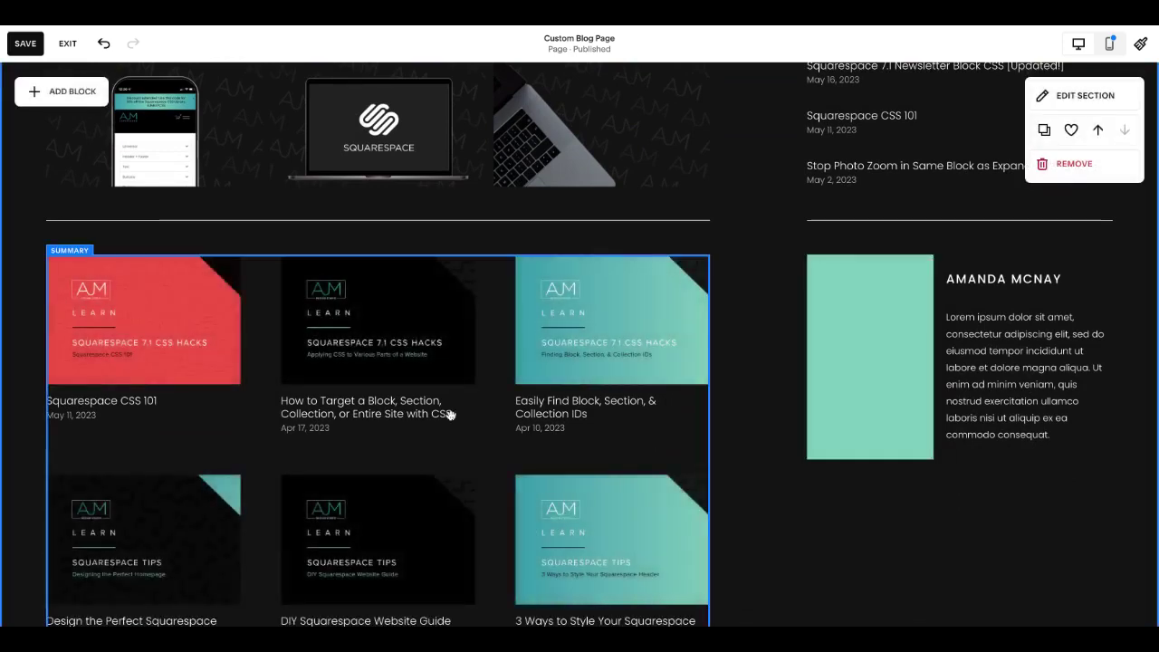
- Review the full page layout, from the blog logo and category images down to the featured posts grid and sidebar
{"action": "scroll", "coordinate": [447, 411], "scroll_direction": "down", "scroll_amount": 5}
{"action": "scroll", "coordinate": [810, 440], "scroll_direction": "up", "scroll_amount": 6}
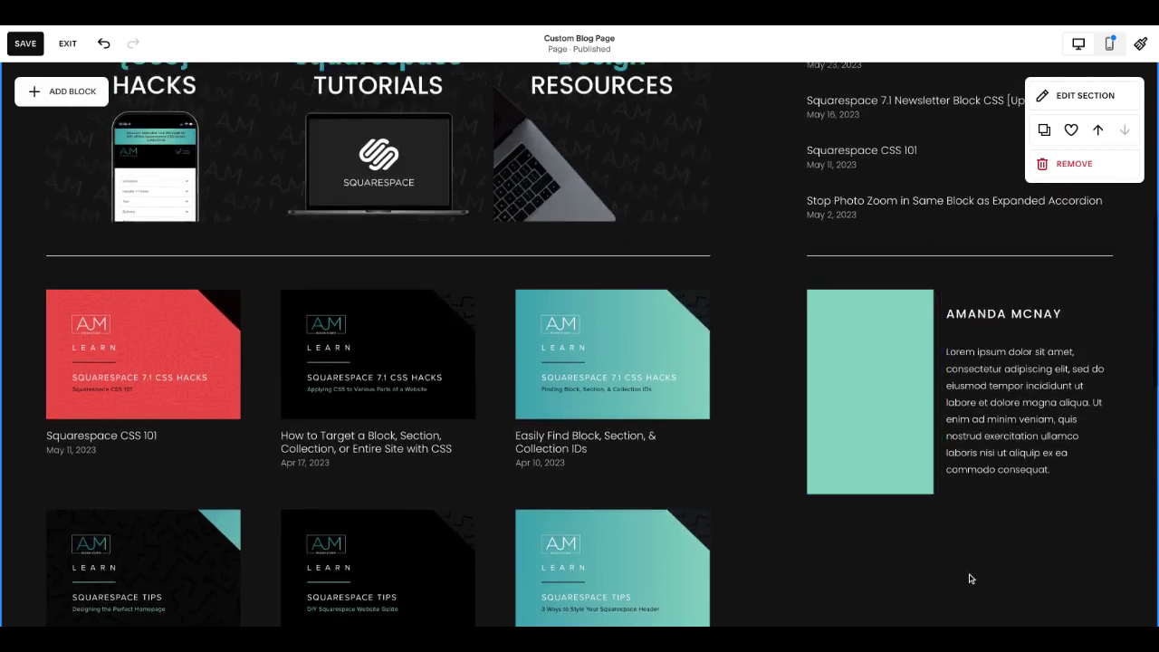
{"action": "scroll", "coordinate": [970, 574], "scroll_direction": "down", "scroll_amount": 2}
{"action": "scroll", "coordinate": [989, 481], "scroll_direction": "up", "scroll_amount": 4}
{"action": "scroll", "coordinate": [1017, 512], "scroll_direction": "down", "scroll_amount": 4}
{"action": "scroll", "coordinate": [1016, 512], "scroll_direction": "down", "scroll_amount": 3}
{"action": "scroll", "coordinate": [968, 393], "scroll_direction": "up", "scroll_amount": 7}
{"action": "scroll", "coordinate": [967, 395], "scroll_direction": "up", "scroll_amount": 3}
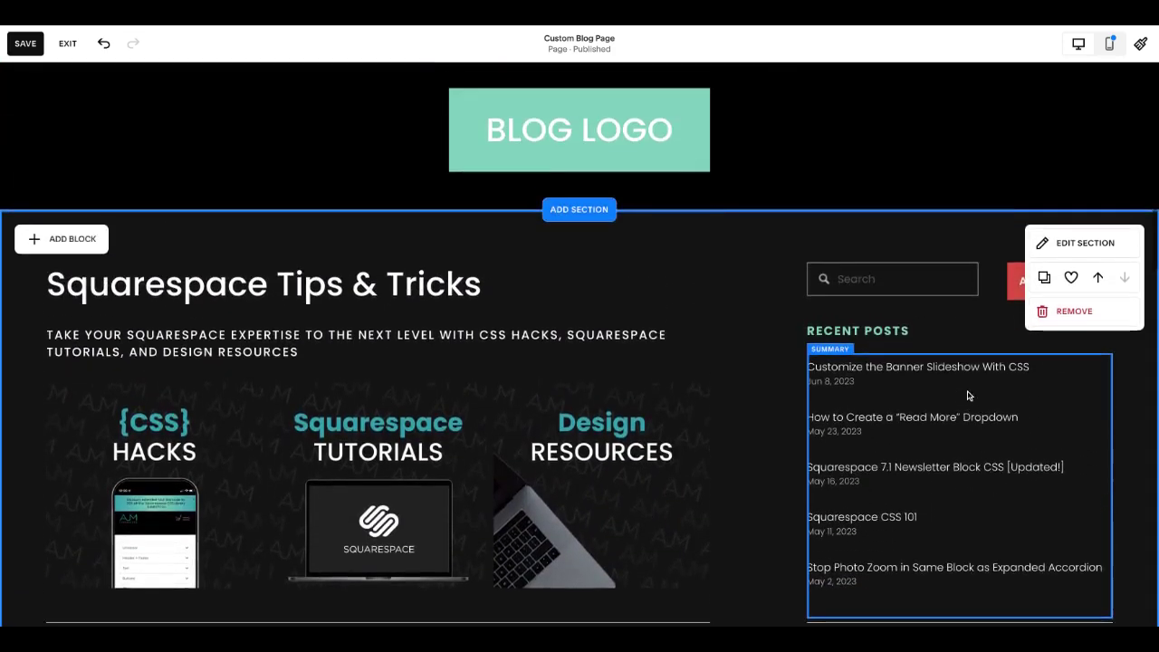
{"action": "scroll", "coordinate": [748, 316], "scroll_direction": "down", "scroll_amount": 2}
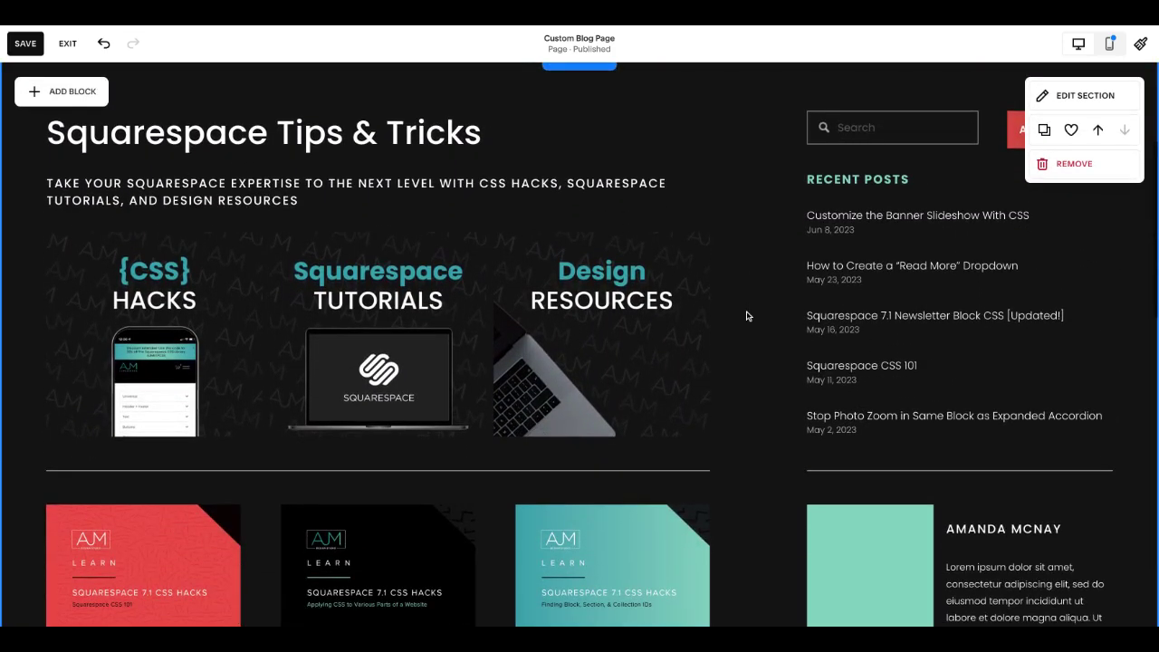
{"action": "scroll", "coordinate": [579, 344], "scroll_direction": "down", "scroll_amount": 1}
{"action": "scroll", "coordinate": [580, 344], "scroll_direction": "up", "scroll_amount": 4}
{"action": "scroll", "coordinate": [580, 344], "scroll_direction": "down", "scroll_amount": 1}
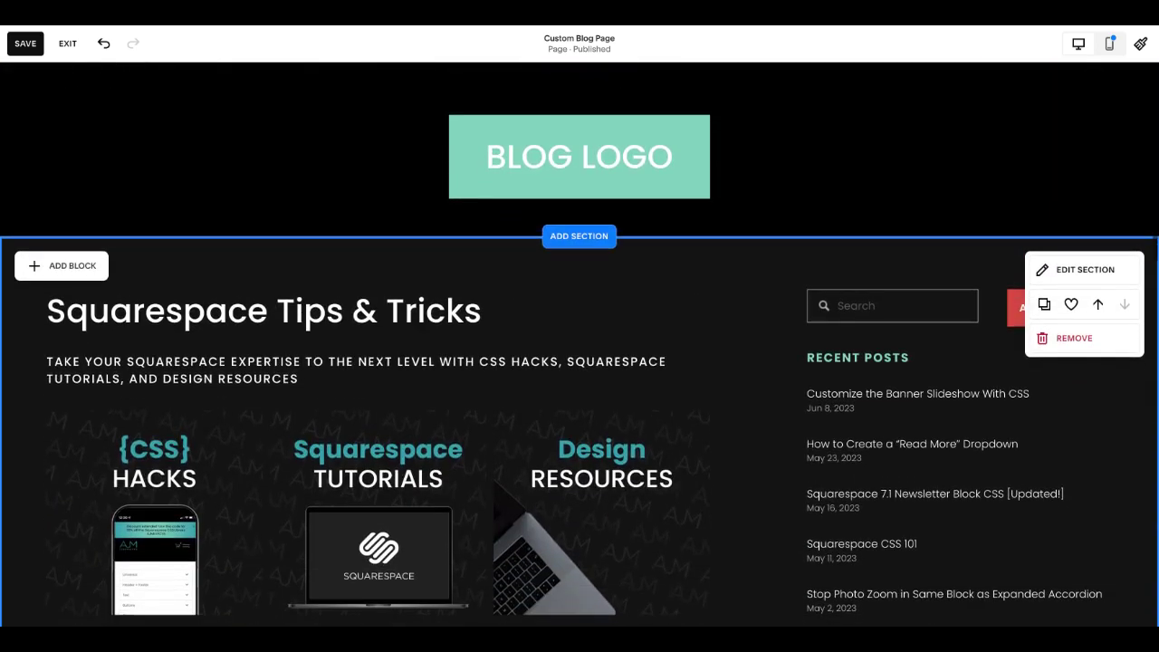
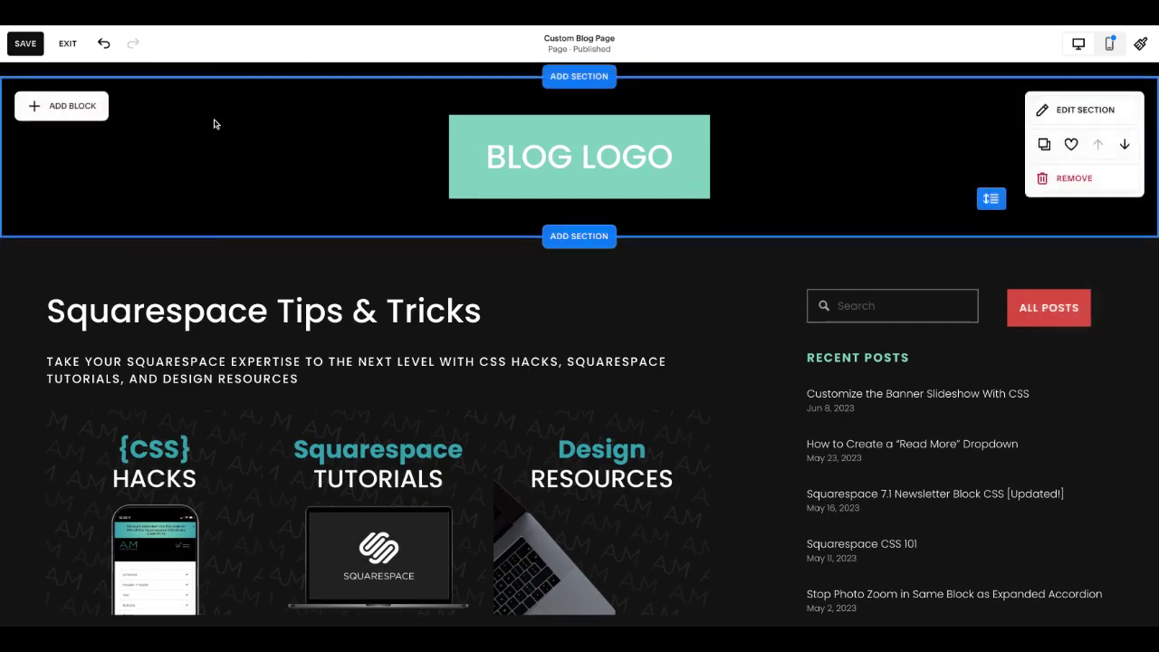
- Save the custom blog page, leave the editor, and open the Learn blog page from the unlinked pages
{"action": "left_click", "coordinate": [24, 44]}
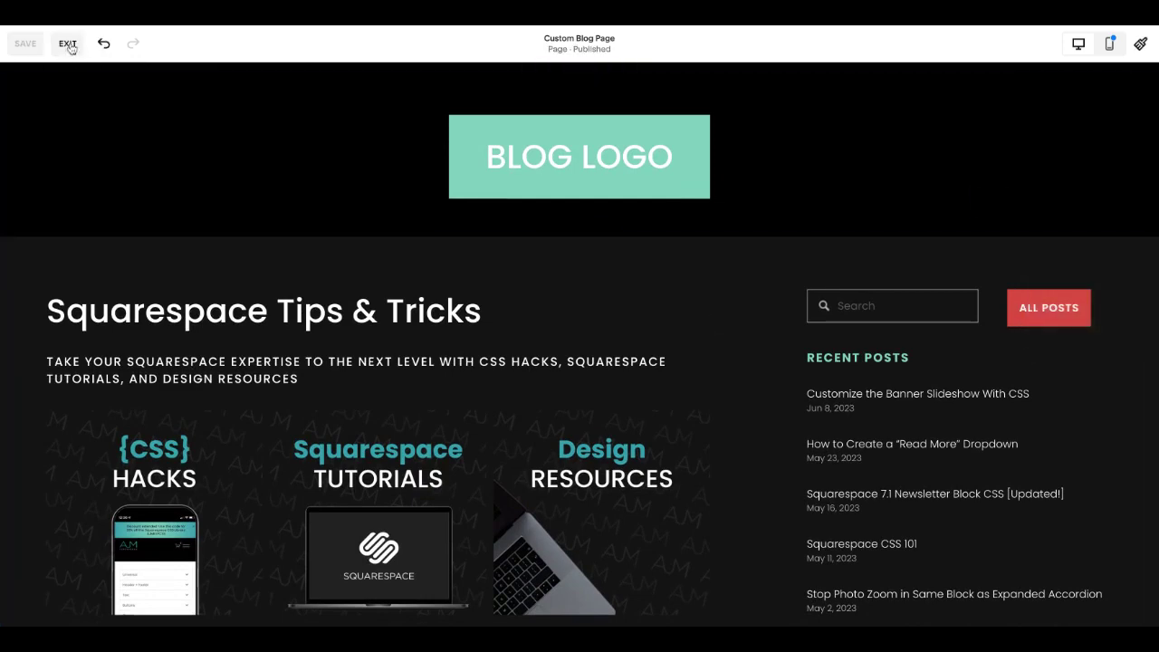
{"action": "left_click", "coordinate": [67, 42]}
{"action": "scroll", "coordinate": [116, 347], "scroll_direction": "down", "scroll_amount": 5}
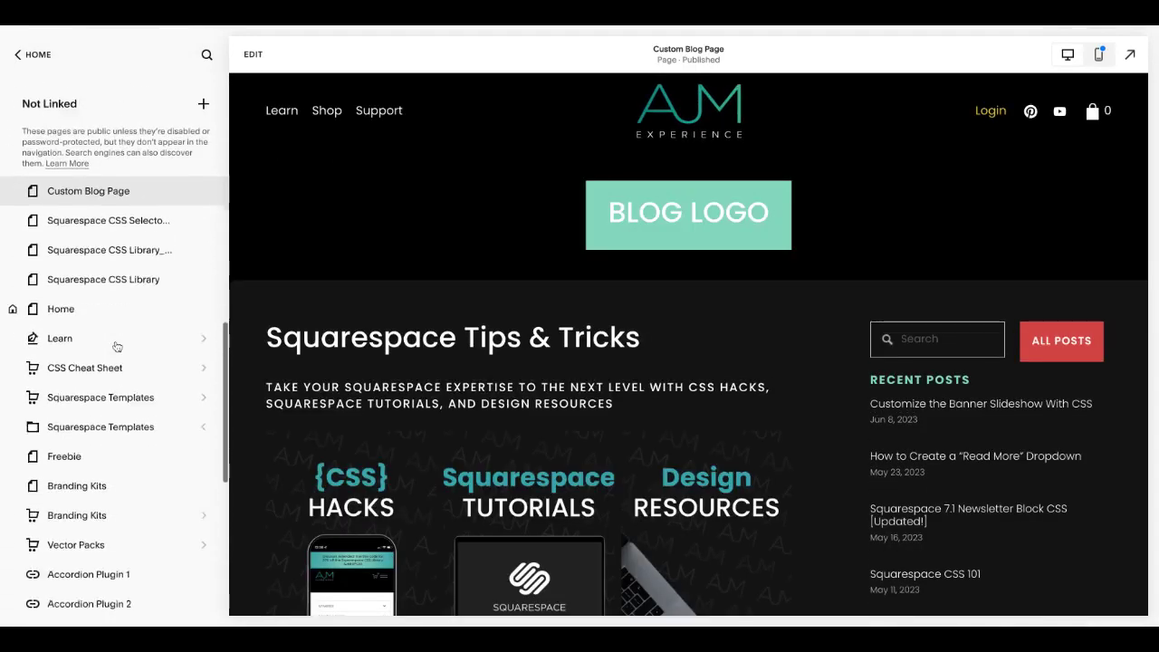
{"action": "left_click", "coordinate": [135, 283]}
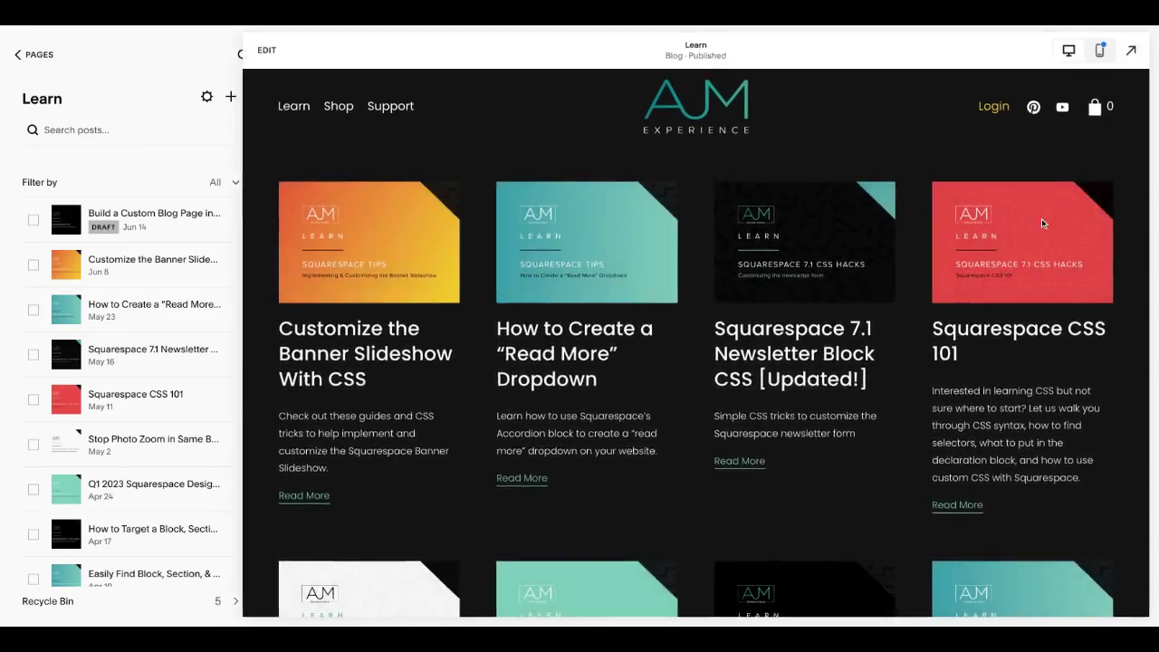
- View the Learn blog page at full size, look through its posts, and return to the reduced preview
{"action": "left_click", "coordinate": [1131, 50]}
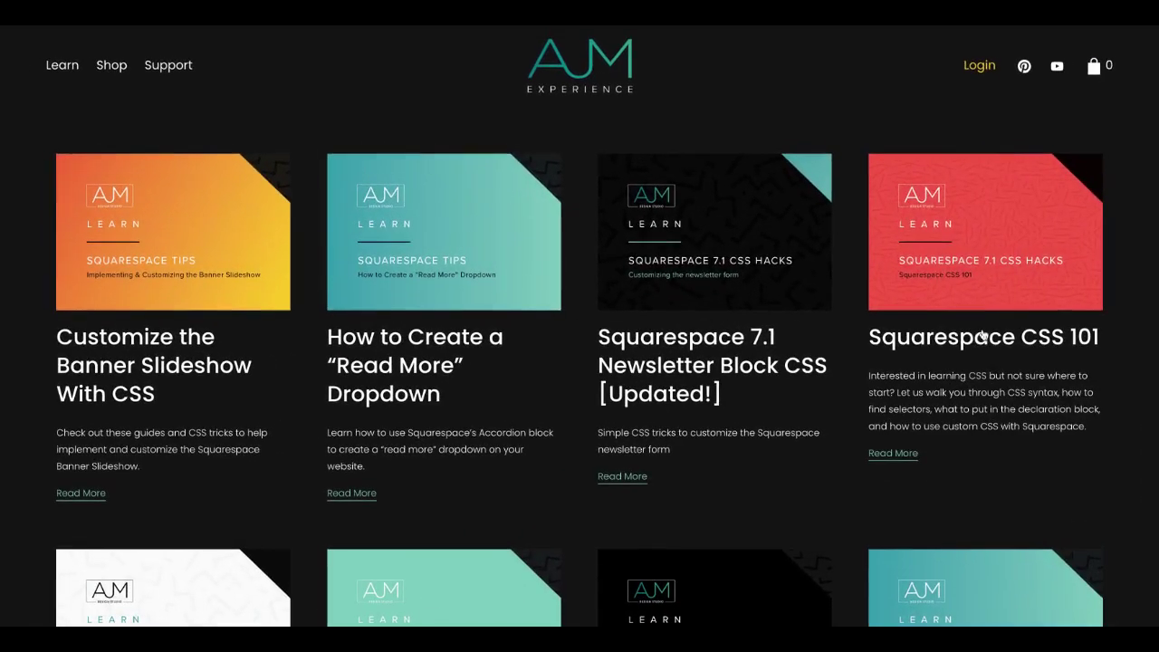
{"action": "scroll", "coordinate": [751, 313], "scroll_direction": "down", "scroll_amount": 15}
{"action": "scroll", "coordinate": [751, 312], "scroll_direction": "up", "scroll_amount": 15}
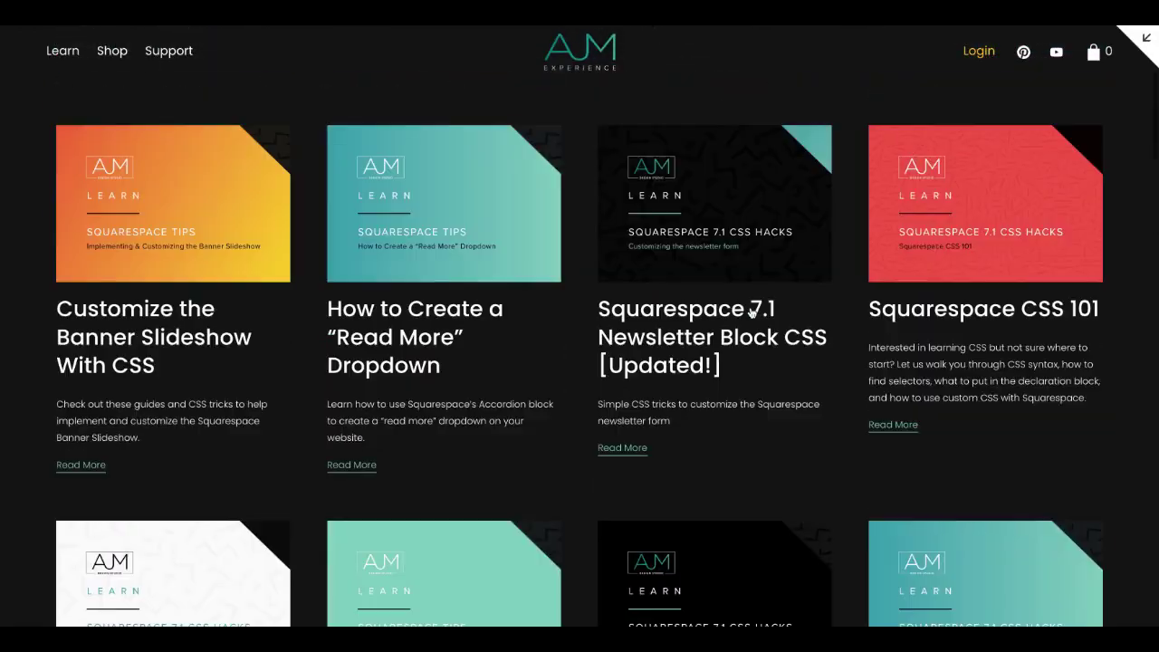
{"action": "left_click", "coordinate": [1146, 40]}
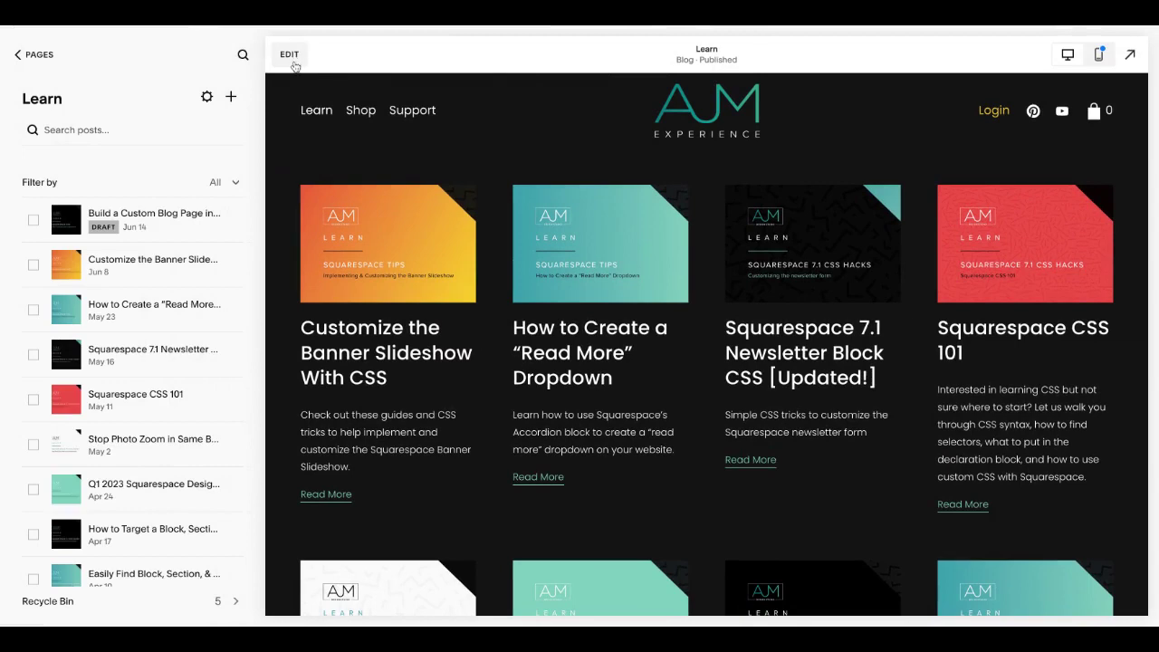
- Try adding a blank section above the posts on the Learn blog page, and leave the editor without saving
{"action": "left_click", "coordinate": [289, 56]}
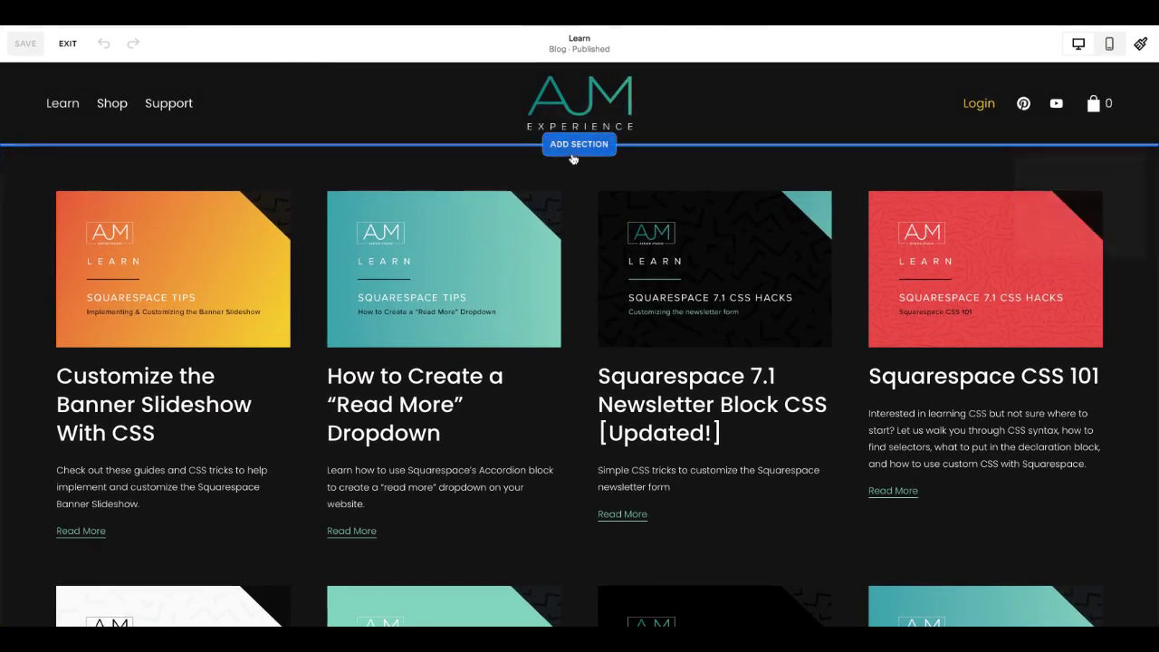
{"action": "mouse_move", "coordinate": [621, 201]}
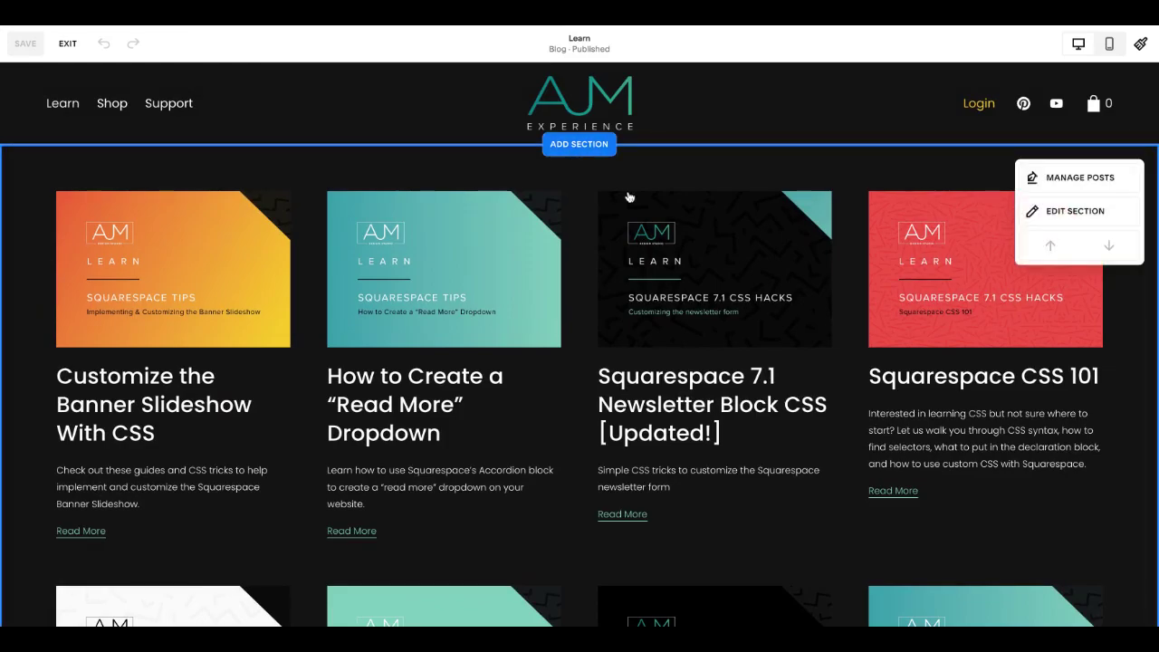
{"action": "scroll", "coordinate": [722, 243], "scroll_direction": "down", "scroll_amount": 15}
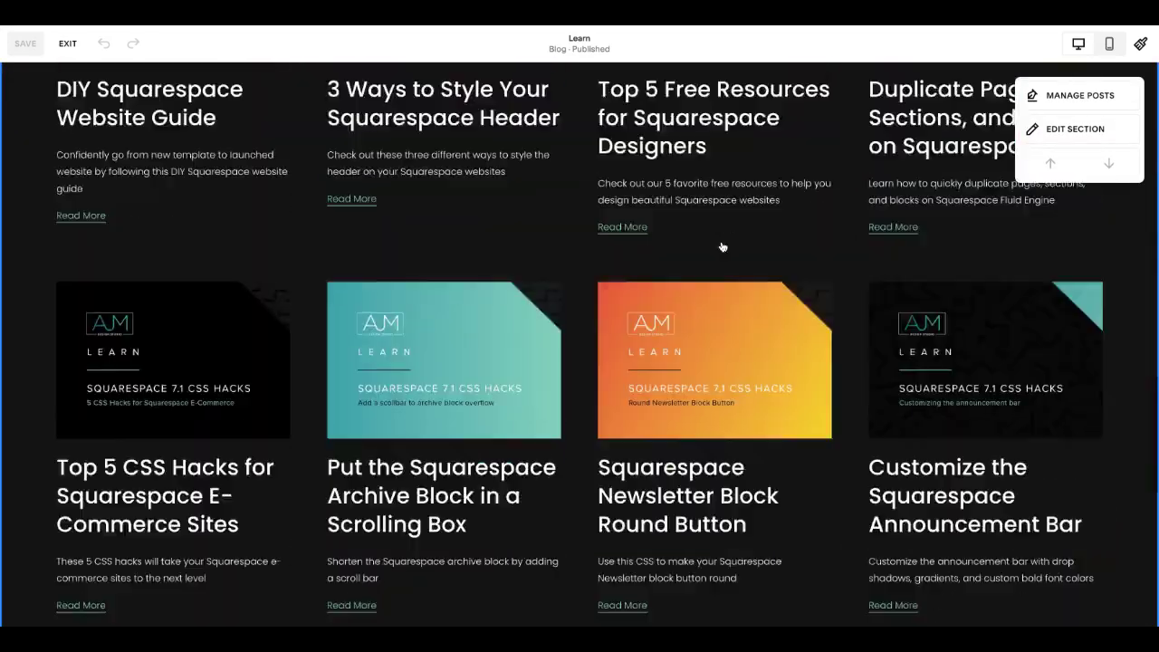
{"action": "scroll", "coordinate": [722, 248], "scroll_direction": "up", "scroll_amount": 15}
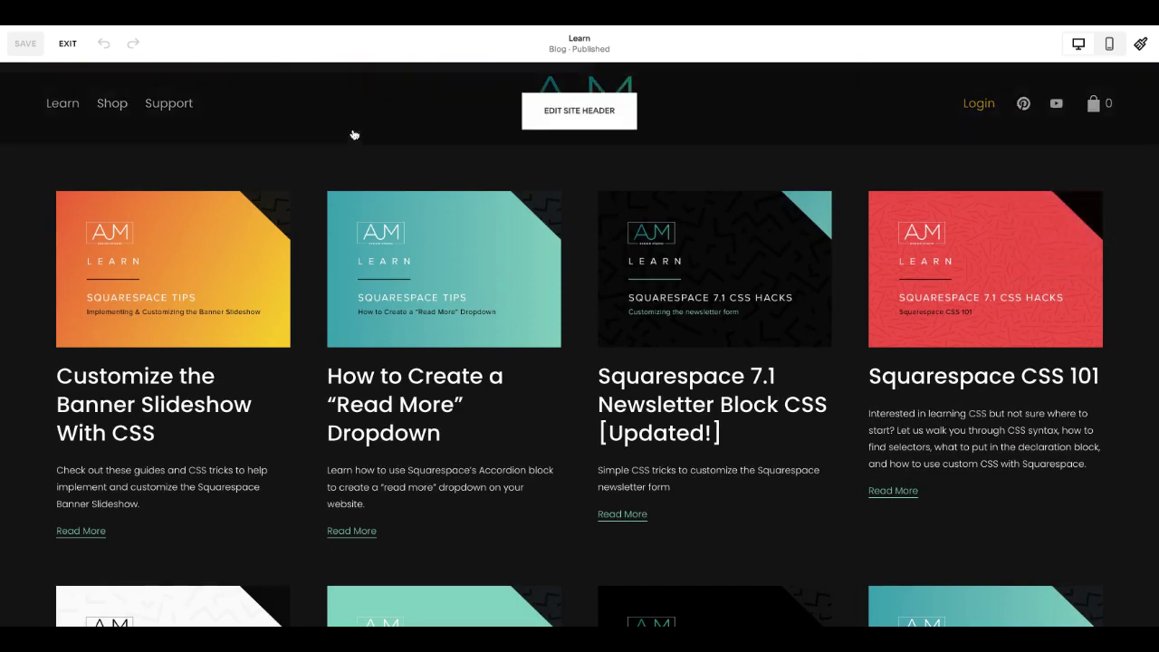
{"action": "left_click", "coordinate": [584, 145]}
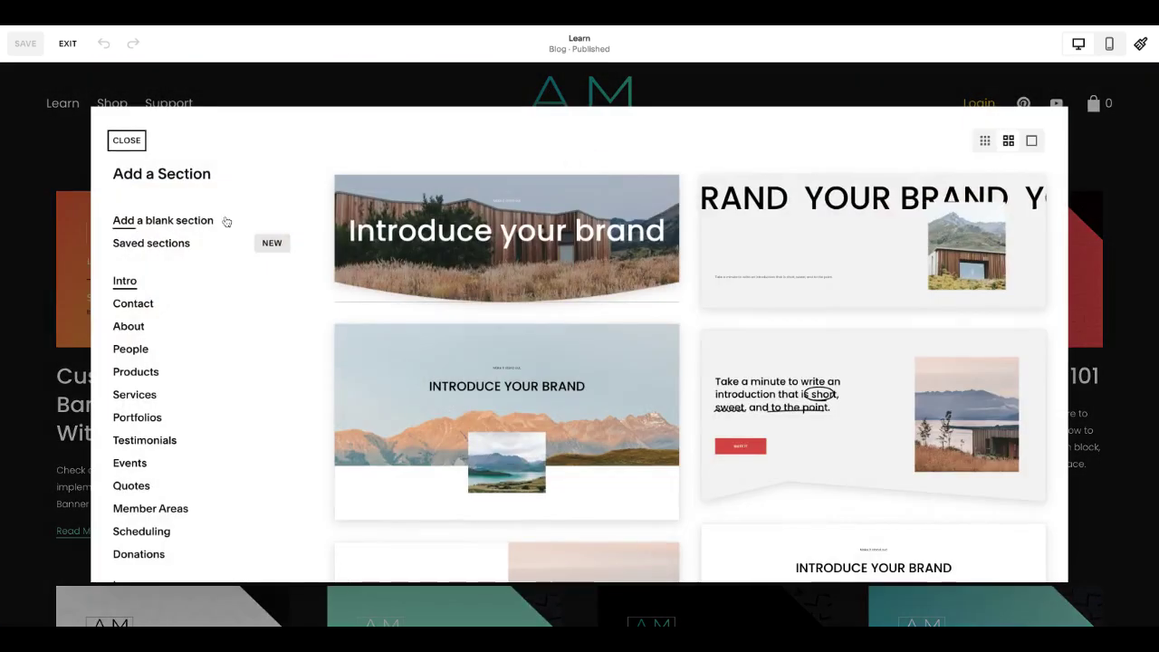
{"action": "left_click", "coordinate": [195, 221]}
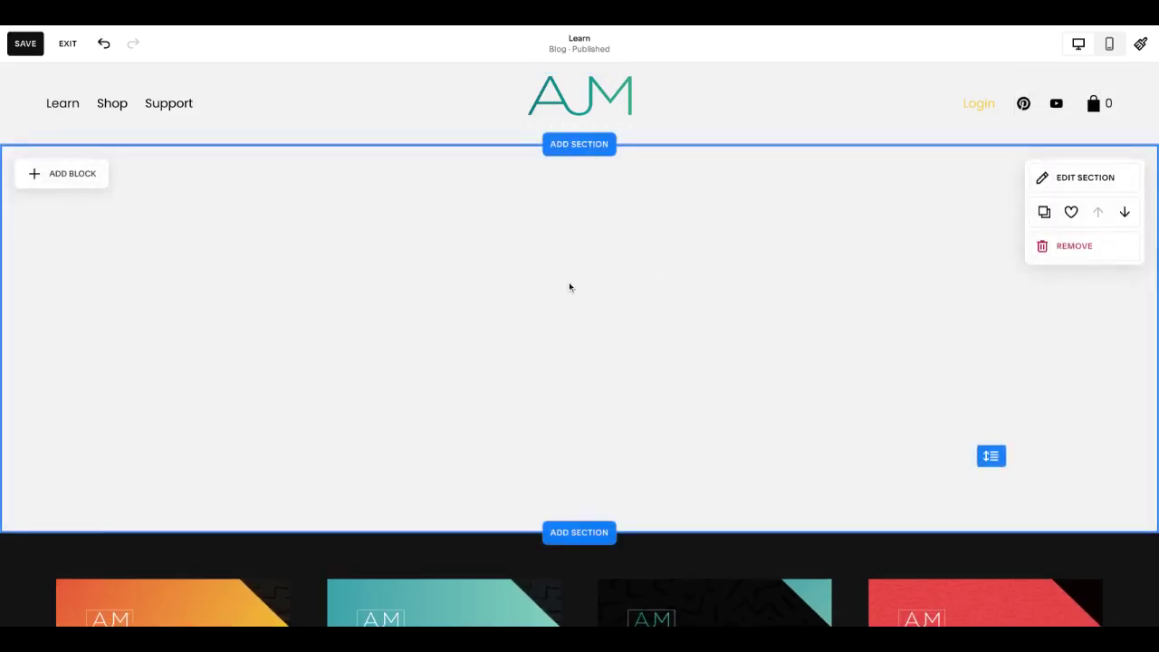
{"action": "scroll", "coordinate": [839, 331], "scroll_direction": "down", "scroll_amount": 2}
{"action": "scroll", "coordinate": [839, 331], "scroll_direction": "up", "scroll_amount": 2}
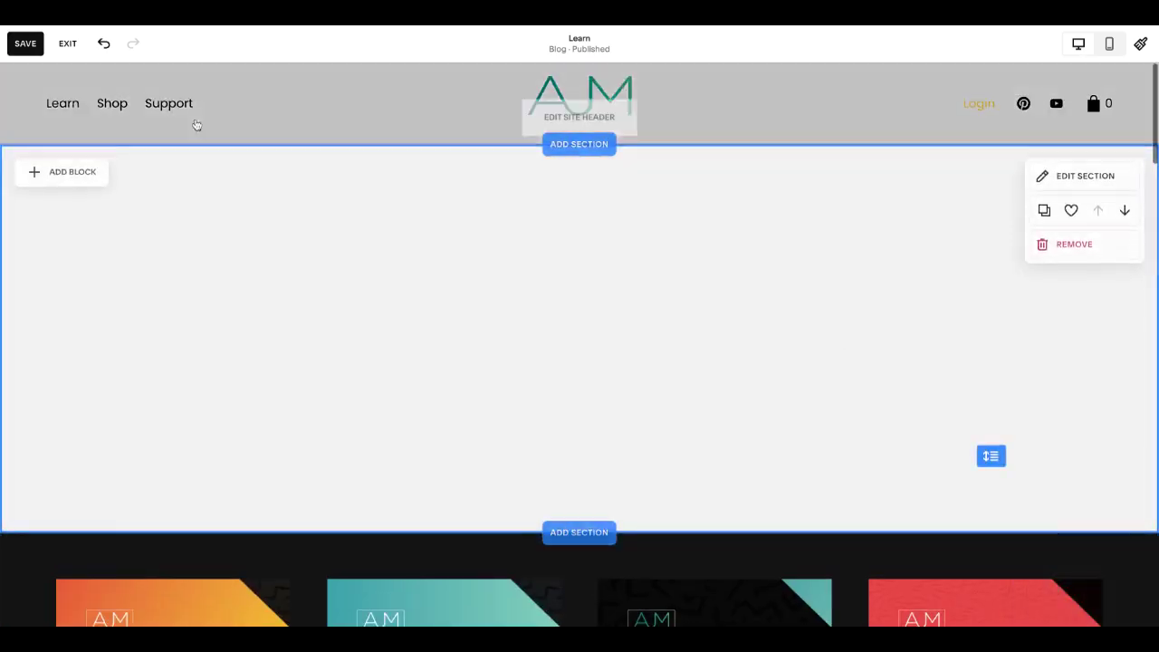
{"action": "left_click", "coordinate": [67, 42]}
{"action": "left_click", "coordinate": [246, 145]}
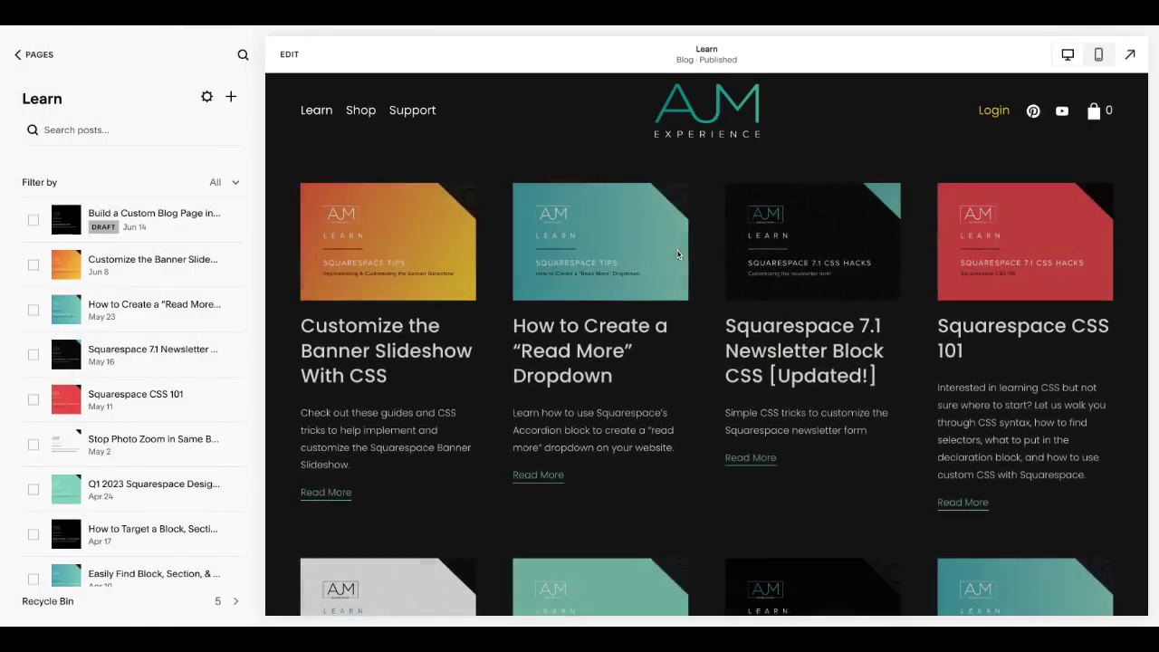
- Return to the page list, open Custom Blog Page from the unlinked pages, and start editing it
{"action": "left_click", "coordinate": [34, 54]}
{"action": "scroll", "coordinate": [130, 328], "scroll_direction": "down", "scroll_amount": 2}
{"action": "scroll", "coordinate": [130, 328], "scroll_direction": "down", "scroll_amount": 5}
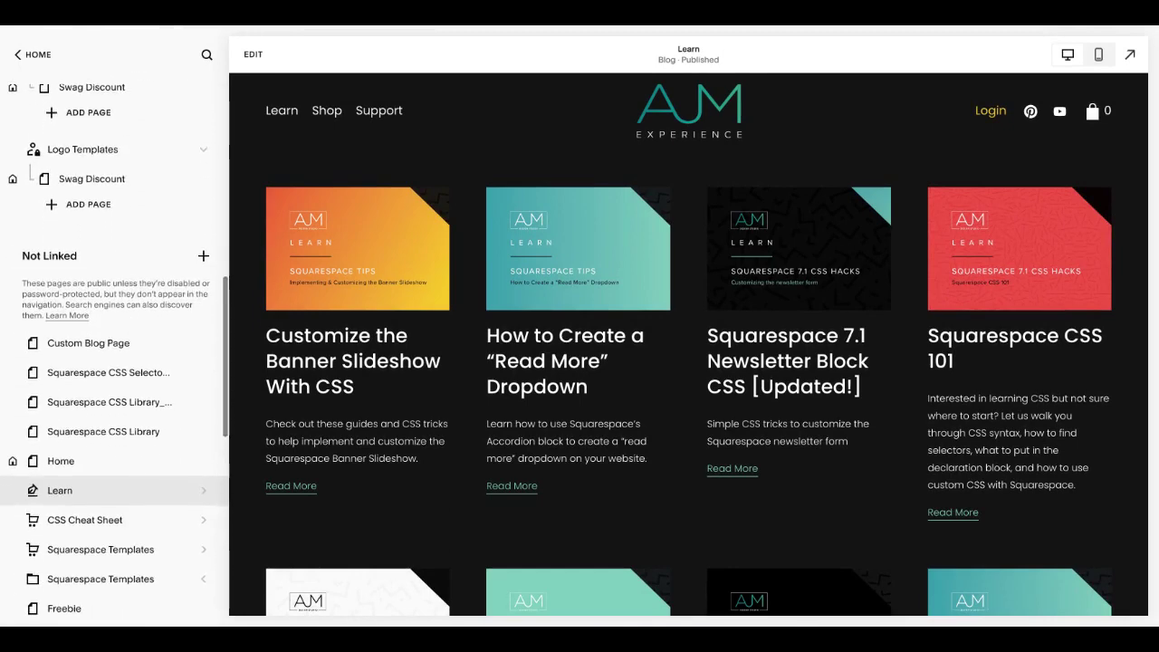
{"action": "left_click", "coordinate": [87, 342]}
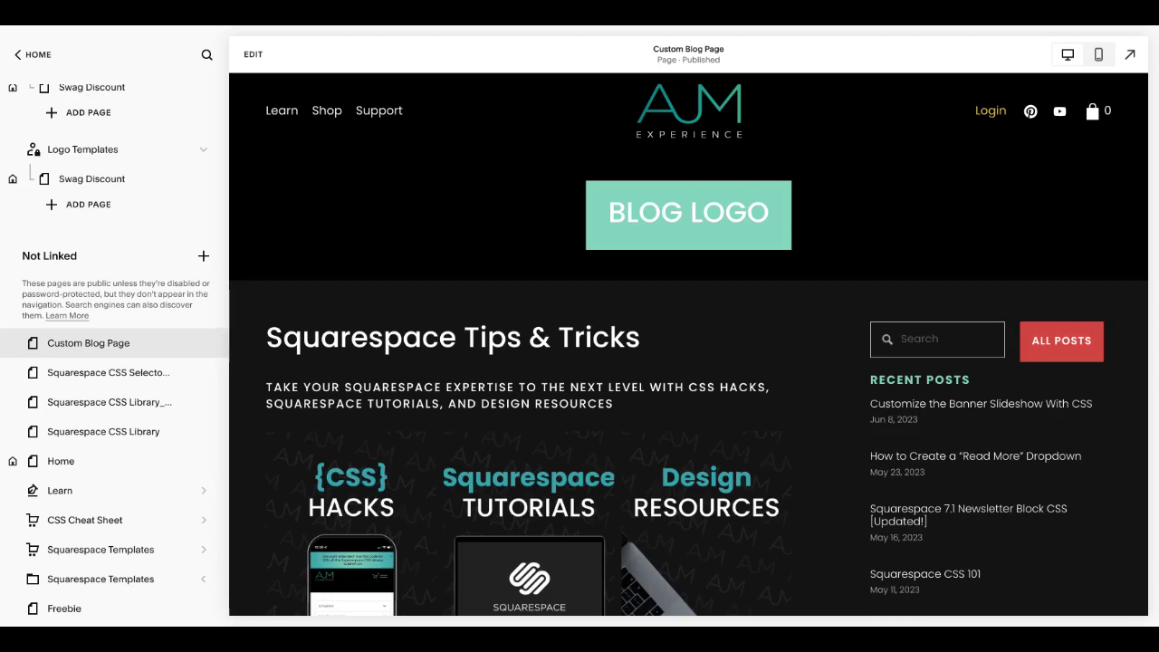
{"action": "scroll", "coordinate": [568, 318], "scroll_direction": "down", "scroll_amount": 3}
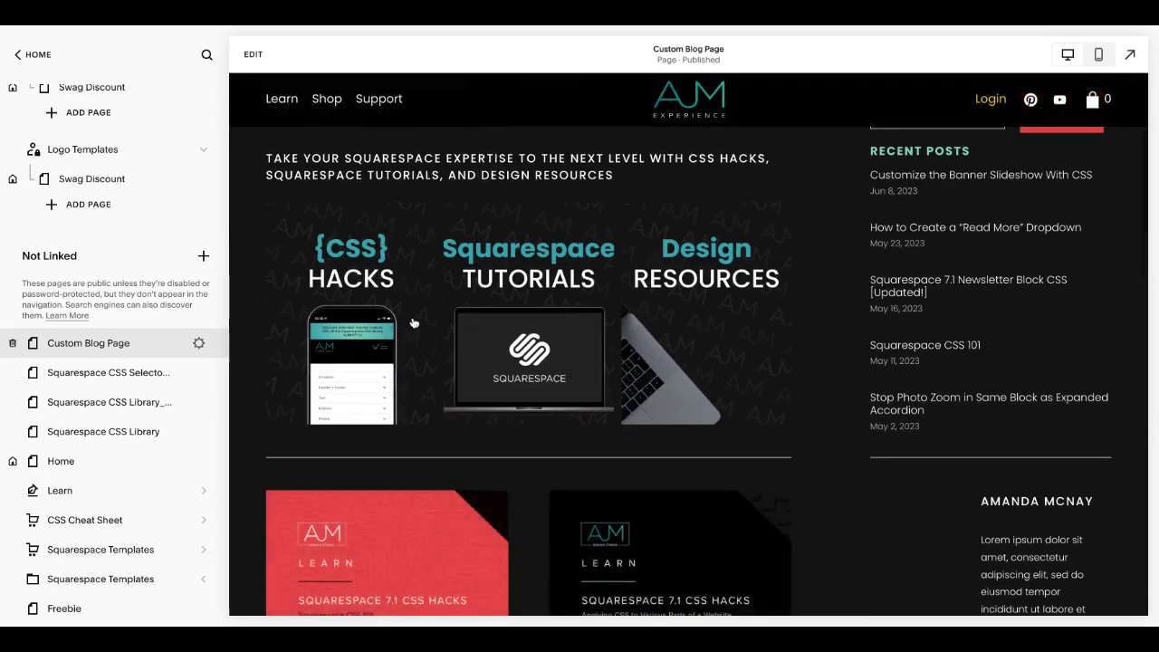
{"action": "left_click", "coordinate": [252, 53]}
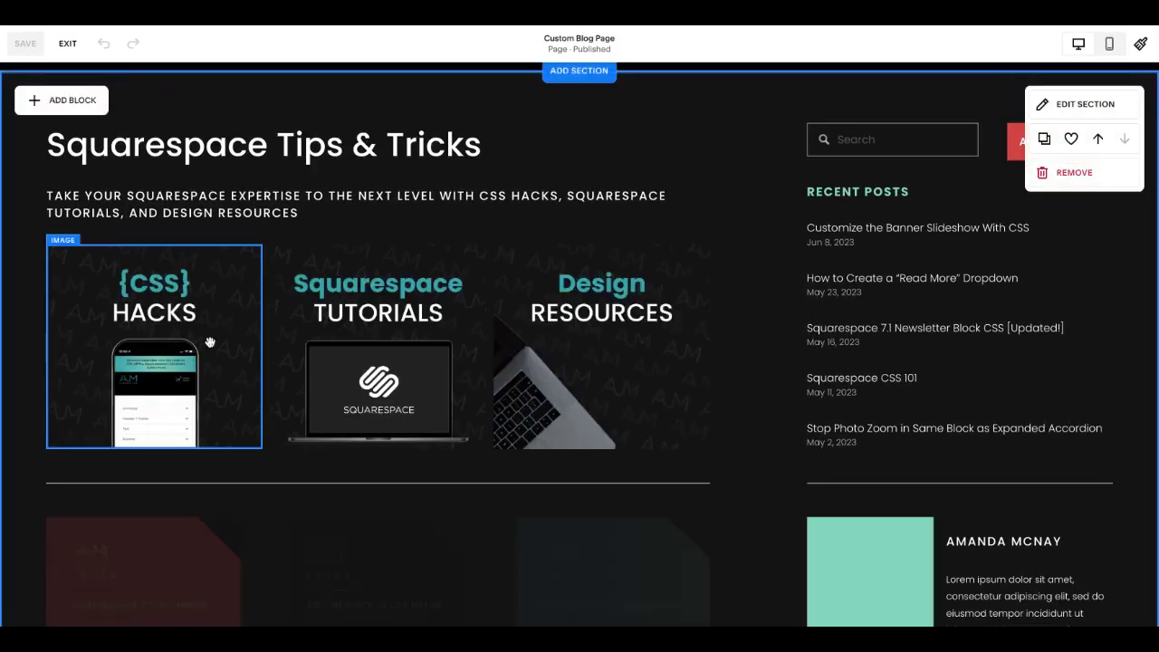
- Replace the CSS Hacks image's link with the pasted category URL template, using ajmexperience.com as the domain and learn as the blog slug
{"action": "left_click", "coordinate": [209, 342]}
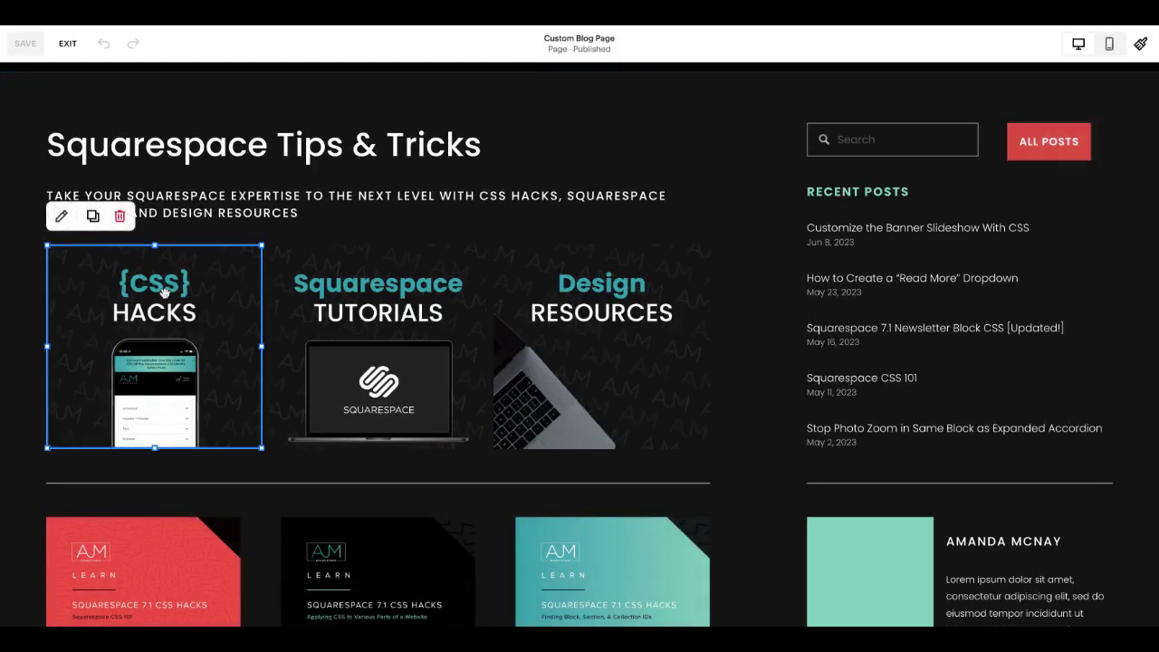
{"action": "left_click", "coordinate": [60, 217]}
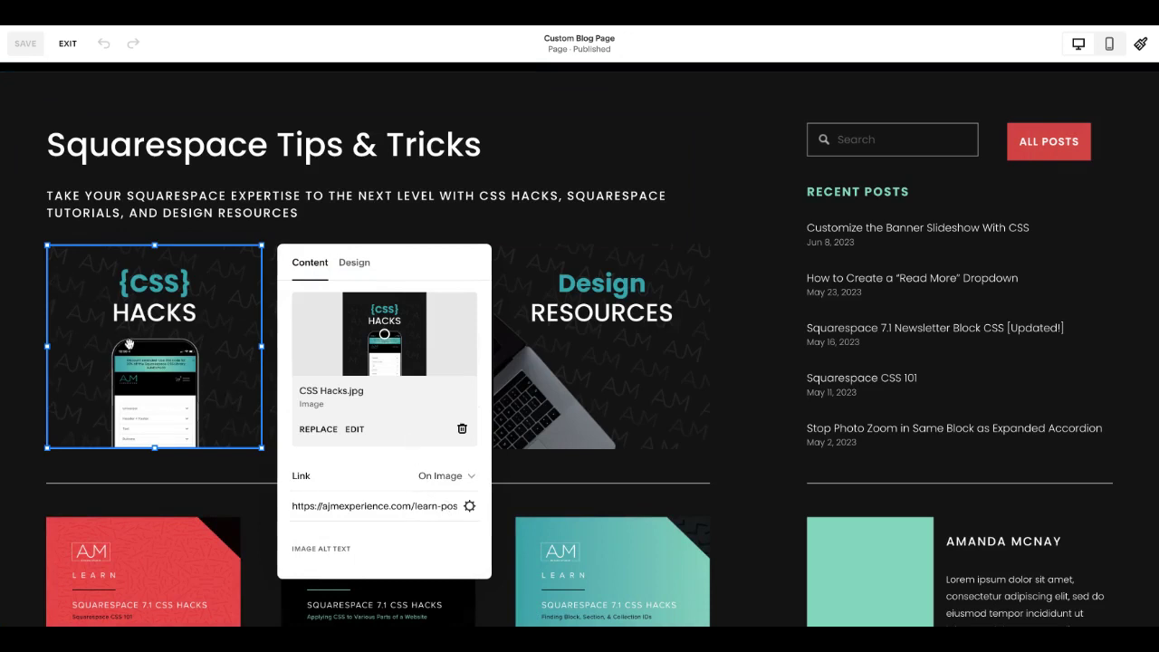
{"action": "triple_click", "coordinate": [435, 505]}
{"action": "key", "text": "ctrl+v"}
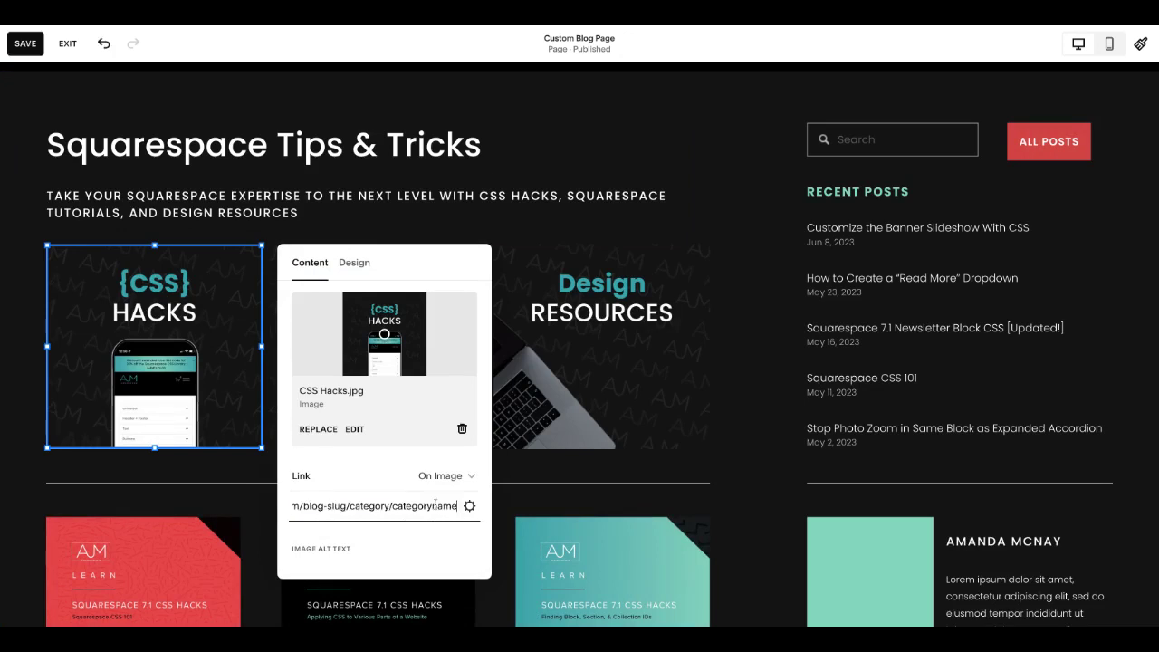
{"action": "scroll", "coordinate": [372, 506], "scroll_direction": "left", "scroll_amount": 3}
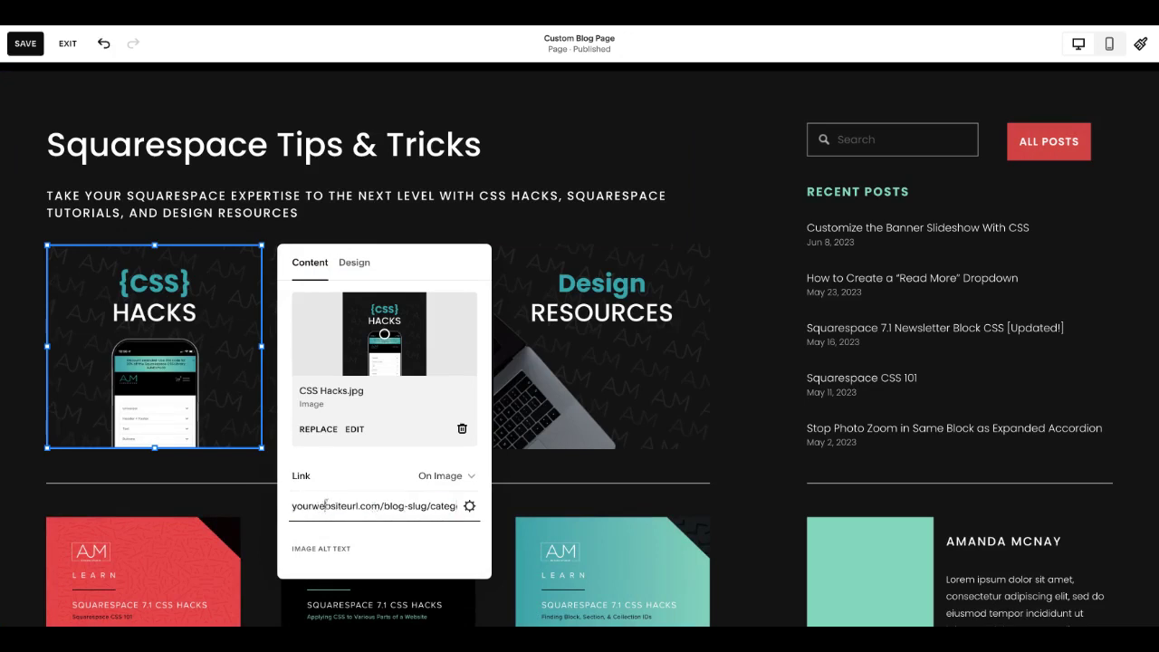
{"action": "double_click", "coordinate": [378, 505]}
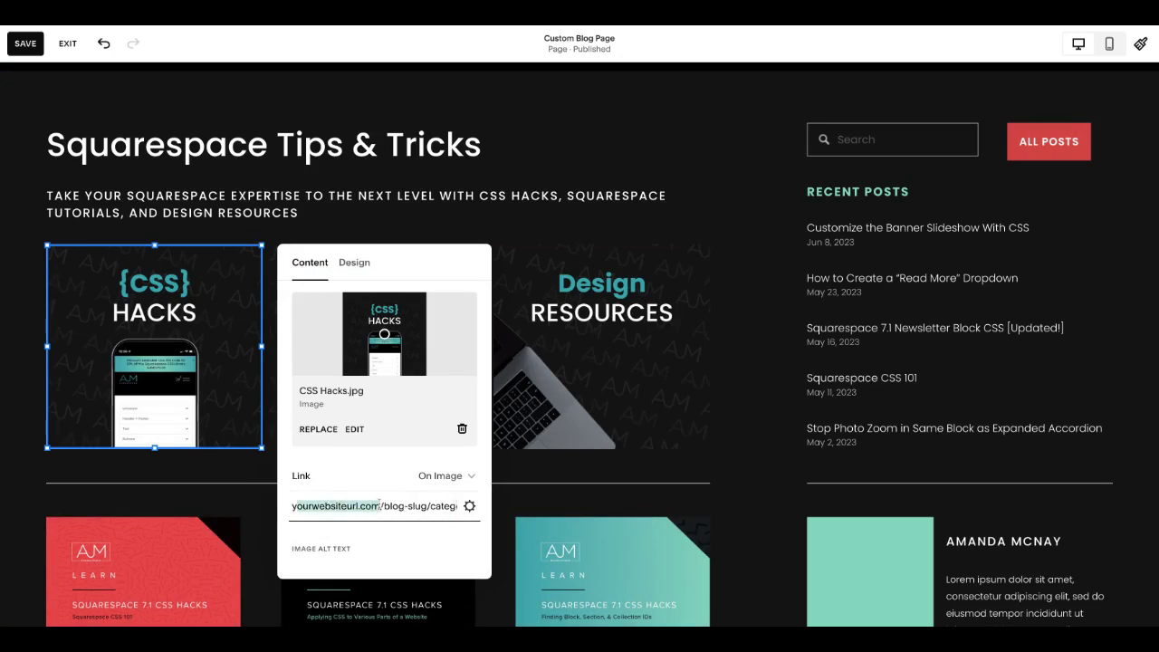
{"action": "type", "text": "ajmexperience.com"}
{"action": "double_click", "coordinate": [427, 504]}
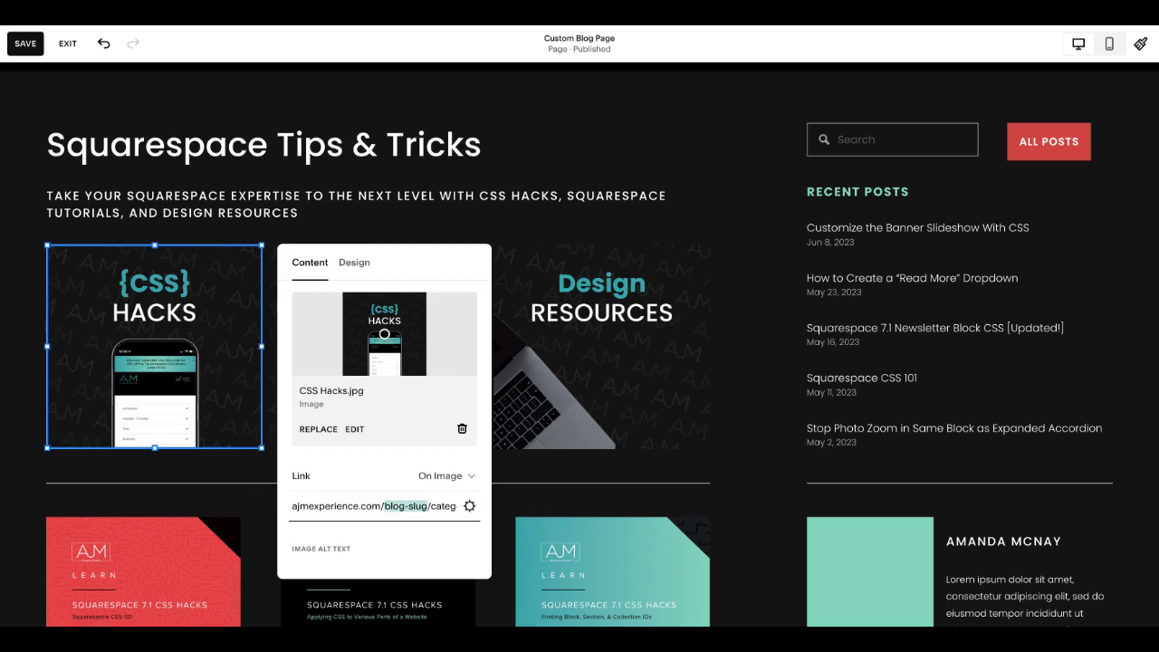
{"action": "type", "text": "learn"}
- Complete the CSS Hacks image link by replacing the placeholder category name with css-hacks, and close the image settings
{"action": "triple_click", "coordinate": [421, 504]}
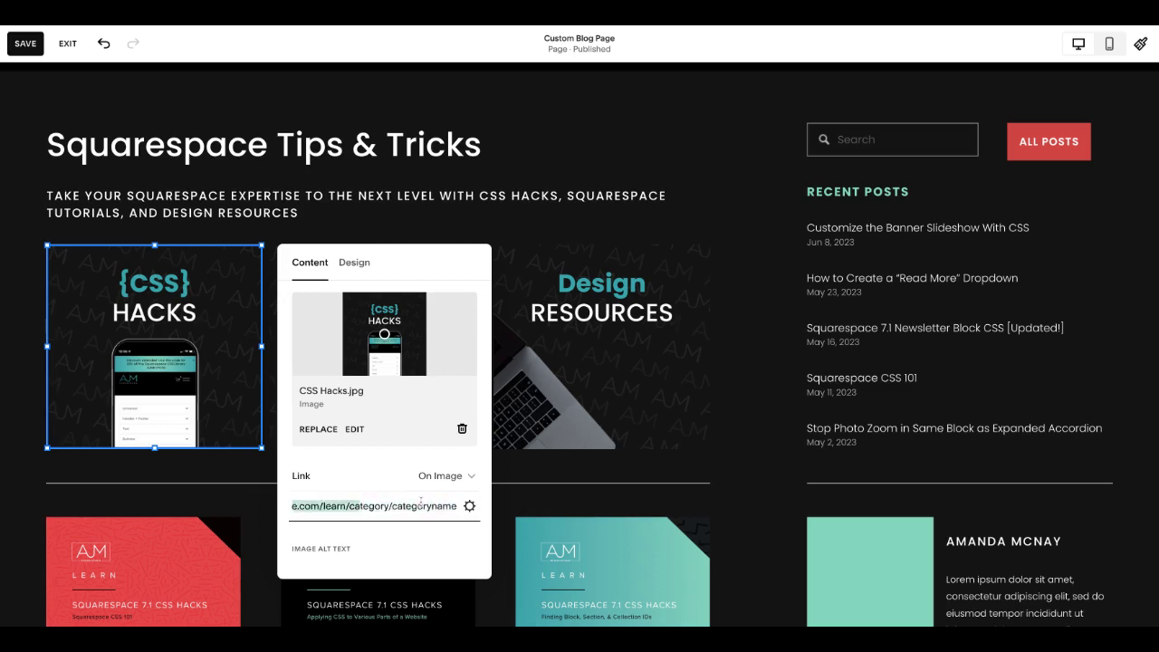
{"action": "left_click", "coordinate": [350, 504]}
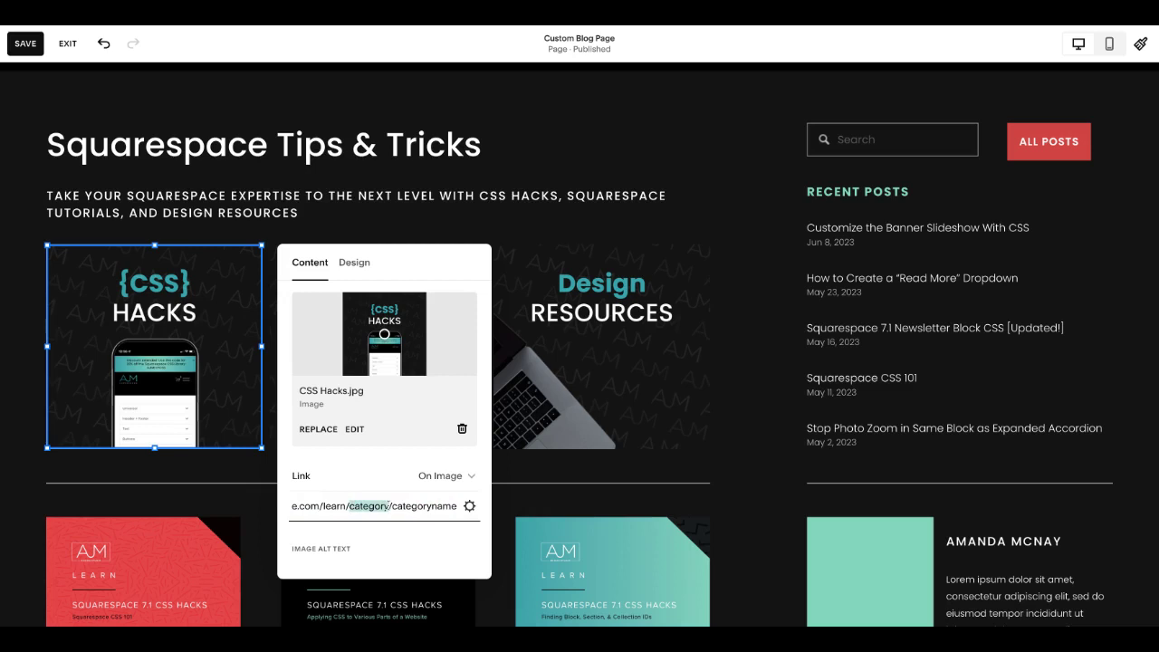
{"action": "left_click", "coordinate": [408, 507]}
{"action": "double_click", "coordinate": [393, 507]}
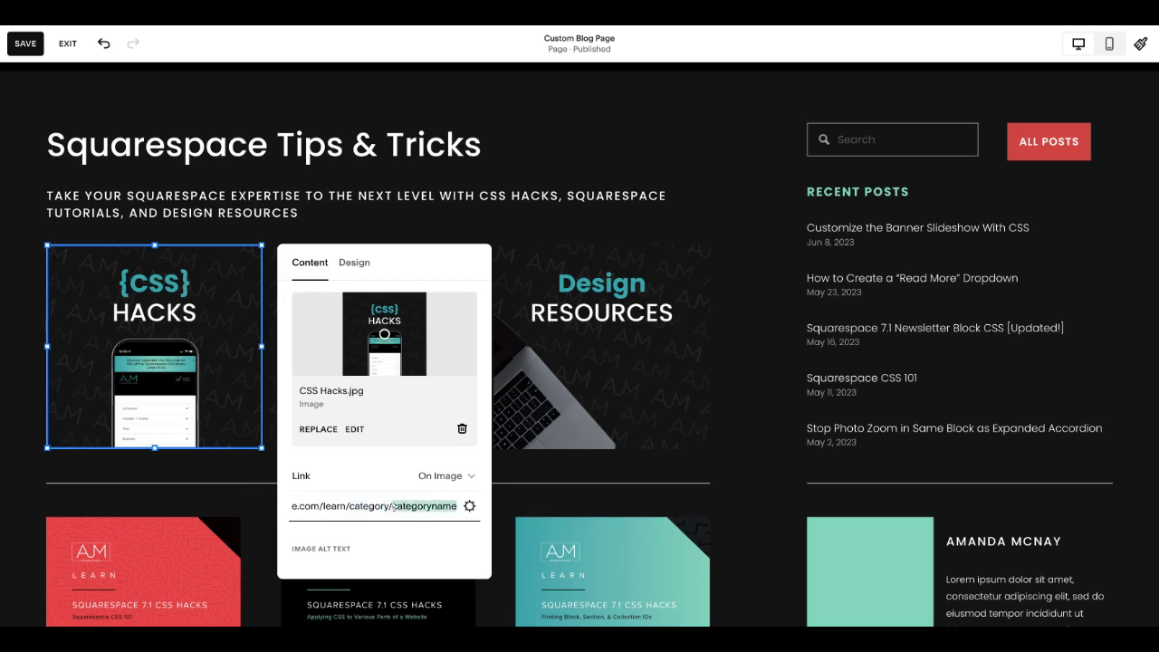
{"action": "type", "text": "css-ha"}
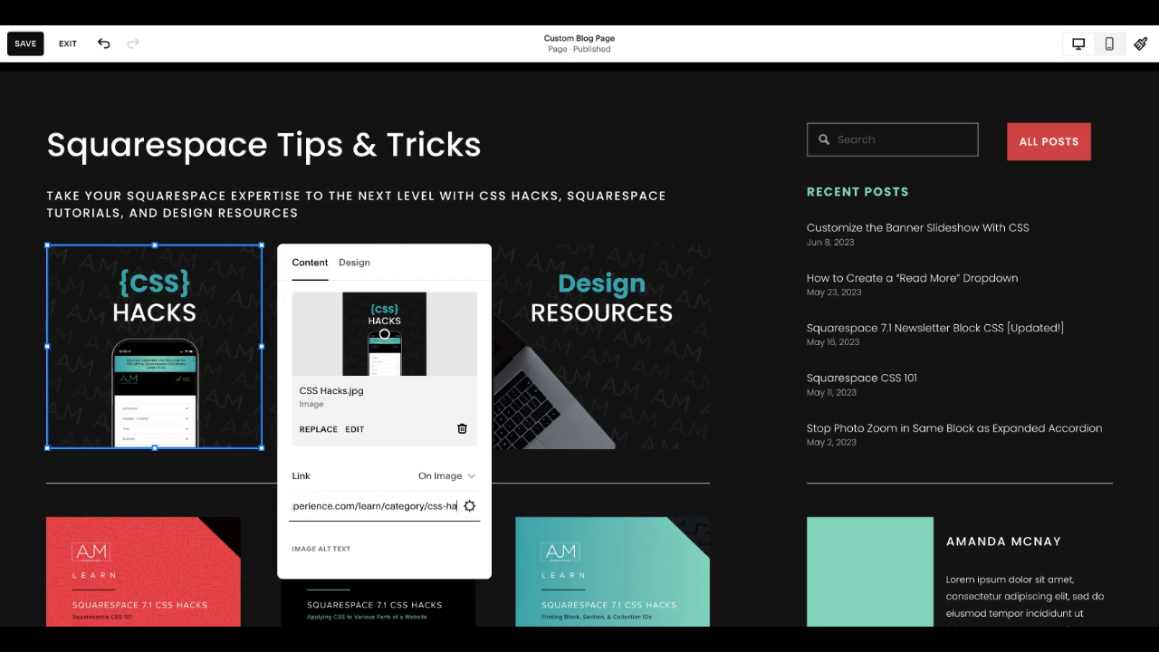
{"action": "type", "text": "cks"}
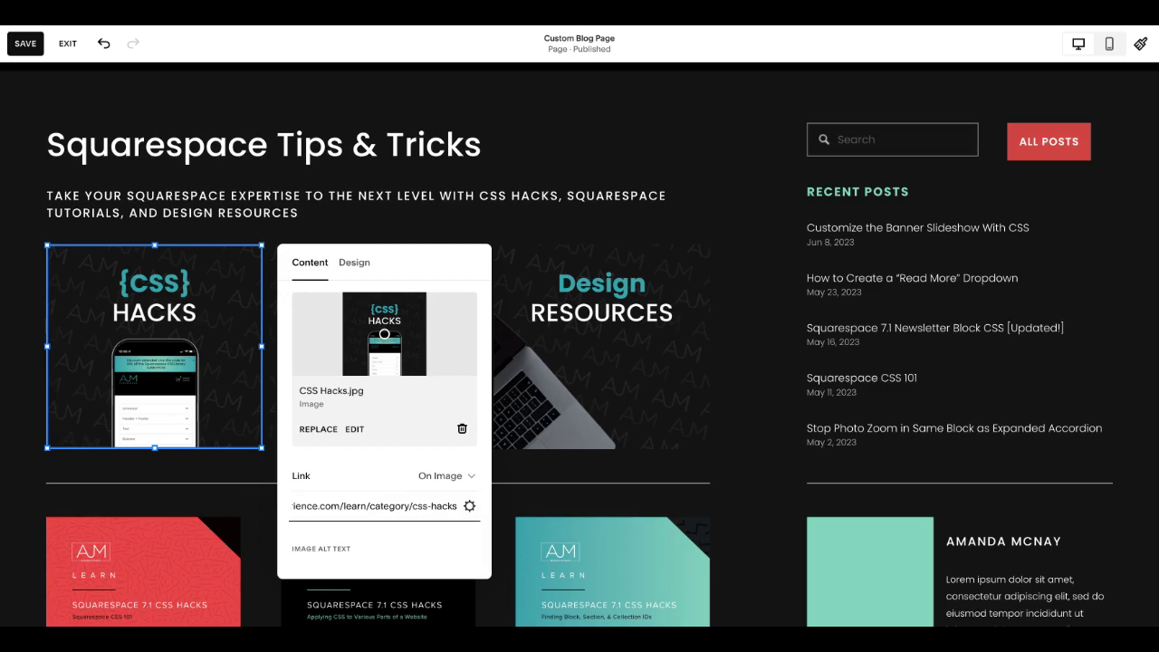
{"action": "left_click", "coordinate": [550, 475]}
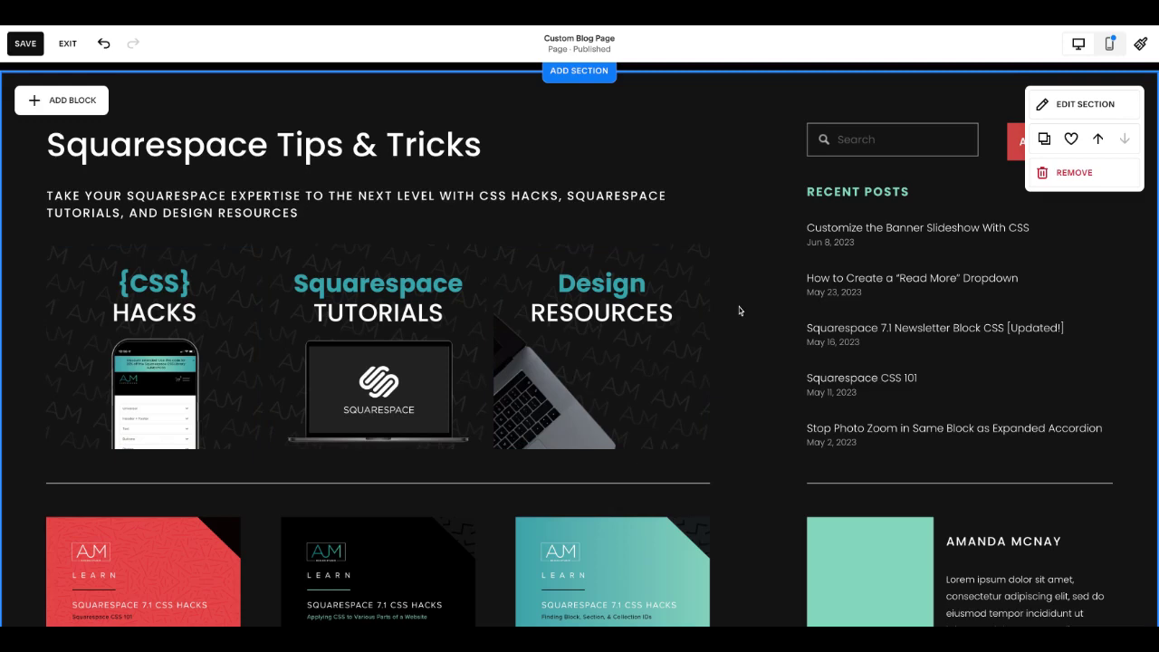
- Select the sidebar's divider line, green image and author bio text together, and move them down eight grid rows
{"action": "scroll", "coordinate": [710, 313], "scroll_direction": "down", "scroll_amount": 2}
{"action": "scroll", "coordinate": [788, 383], "scroll_direction": "down", "scroll_amount": 3}
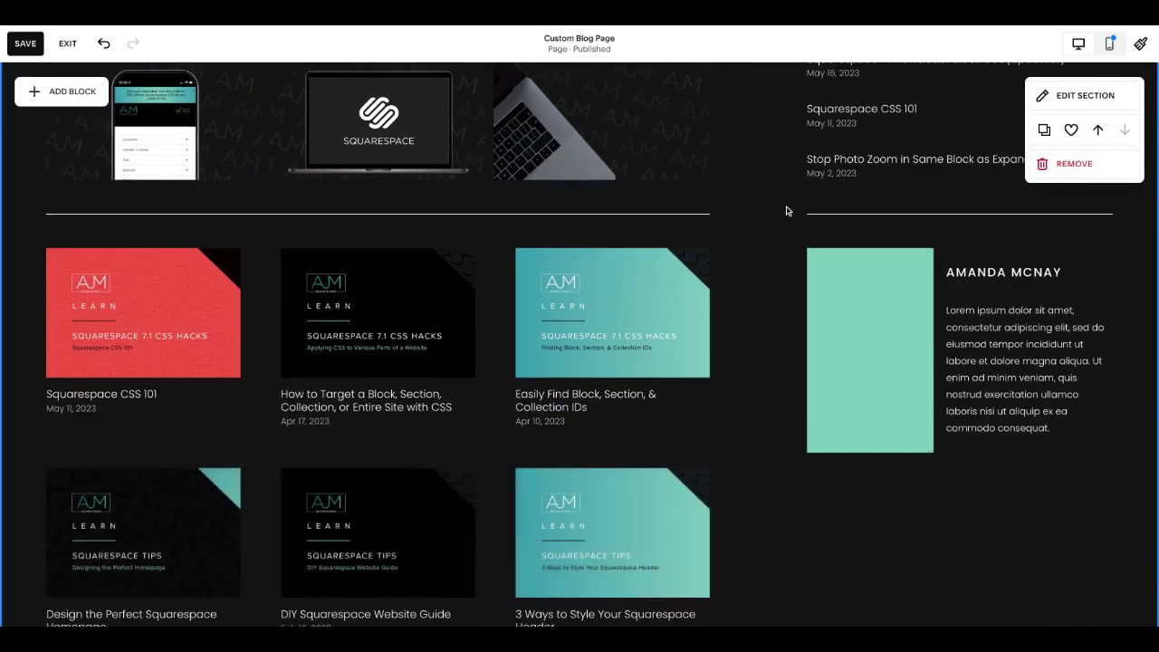
{"action": "left_click_drag", "start_coordinate": [787, 213], "coordinate": [859, 243]}
{"action": "left_click", "coordinate": [777, 236]}
{"action": "left_click_drag", "start_coordinate": [780, 220], "coordinate": [1054, 375]}
{"action": "key", "text": "Down"}
{"action": "key", "text": "Down"}
{"action": "key", "text": "Down"}
{"action": "key", "text": "Down"}
{"action": "key", "text": "Down"}
{"action": "key", "text": "Down"}
{"action": "key", "text": "Down"}
{"action": "key", "text": "Down"}
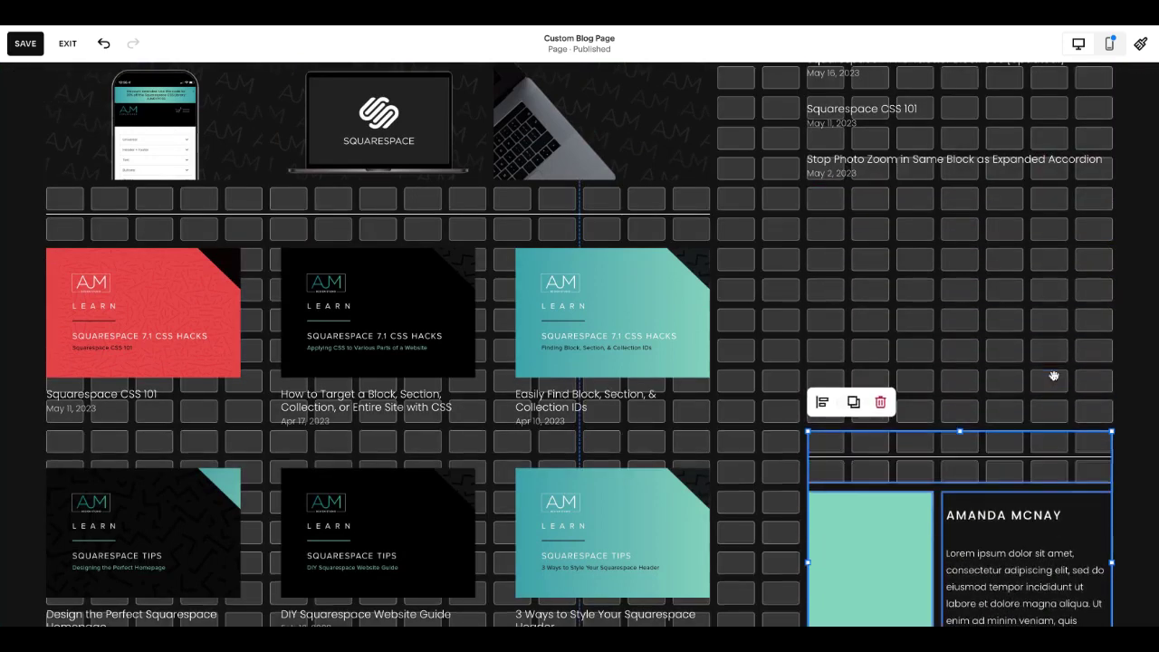
- Increase the number of items in the Recent Posts summary block to 8
{"action": "scroll", "coordinate": [991, 347], "scroll_direction": "up", "scroll_amount": 4}
{"action": "left_click", "coordinate": [860, 321]}
{"action": "left_click", "coordinate": [822, 238]}
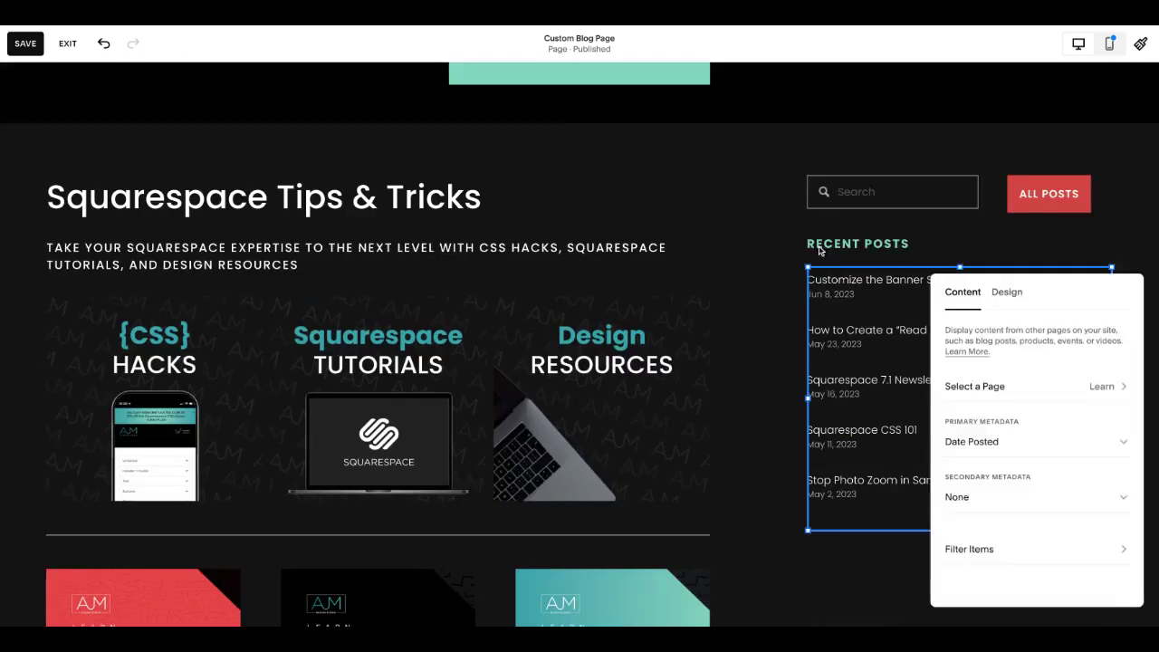
{"action": "left_click", "coordinate": [1007, 291]}
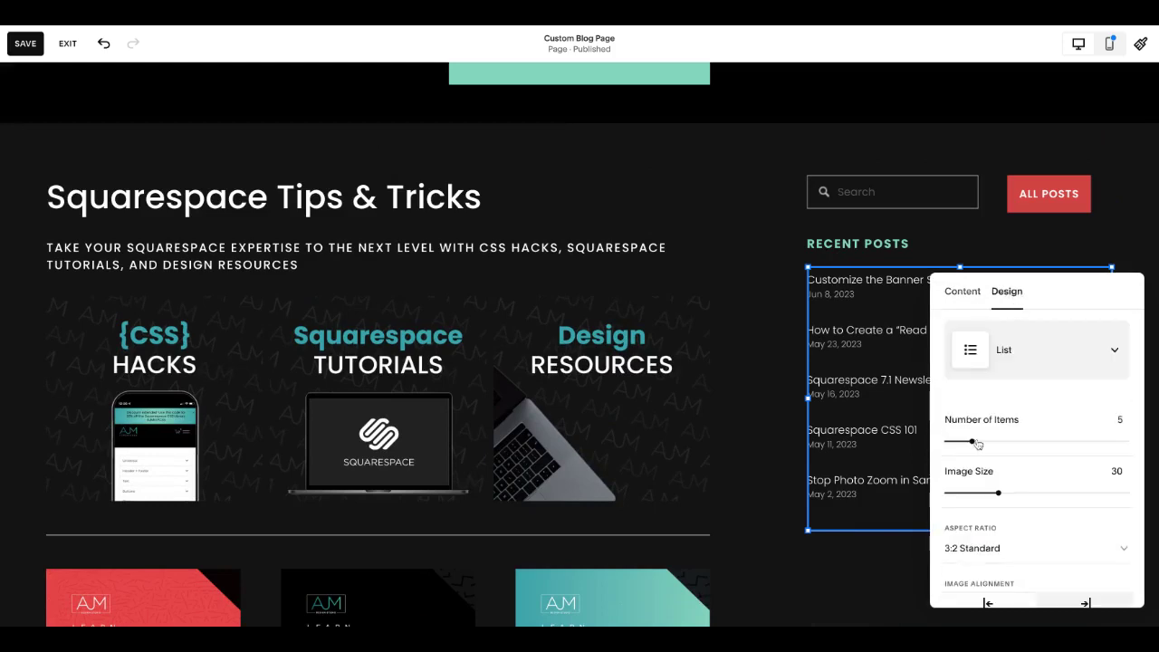
{"action": "left_click_drag", "start_coordinate": [974, 442], "coordinate": [1015, 441]}
{"action": "left_click", "coordinate": [1070, 231]}
- Examine the spacing between the longer recent posts list, the featured posts area and the author bio down the page
{"action": "scroll", "coordinate": [963, 344], "scroll_direction": "down", "scroll_amount": 6}
{"action": "scroll", "coordinate": [963, 344], "scroll_direction": "up", "scroll_amount": 5}
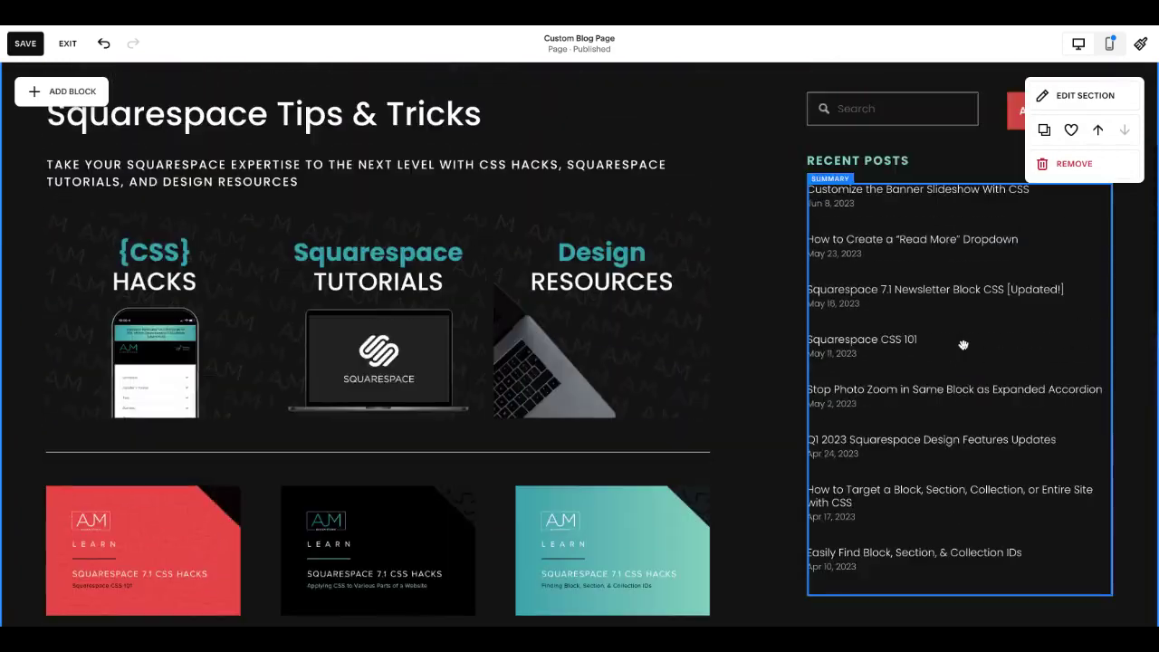
{"action": "scroll", "coordinate": [962, 349], "scroll_direction": "down", "scroll_amount": 4}
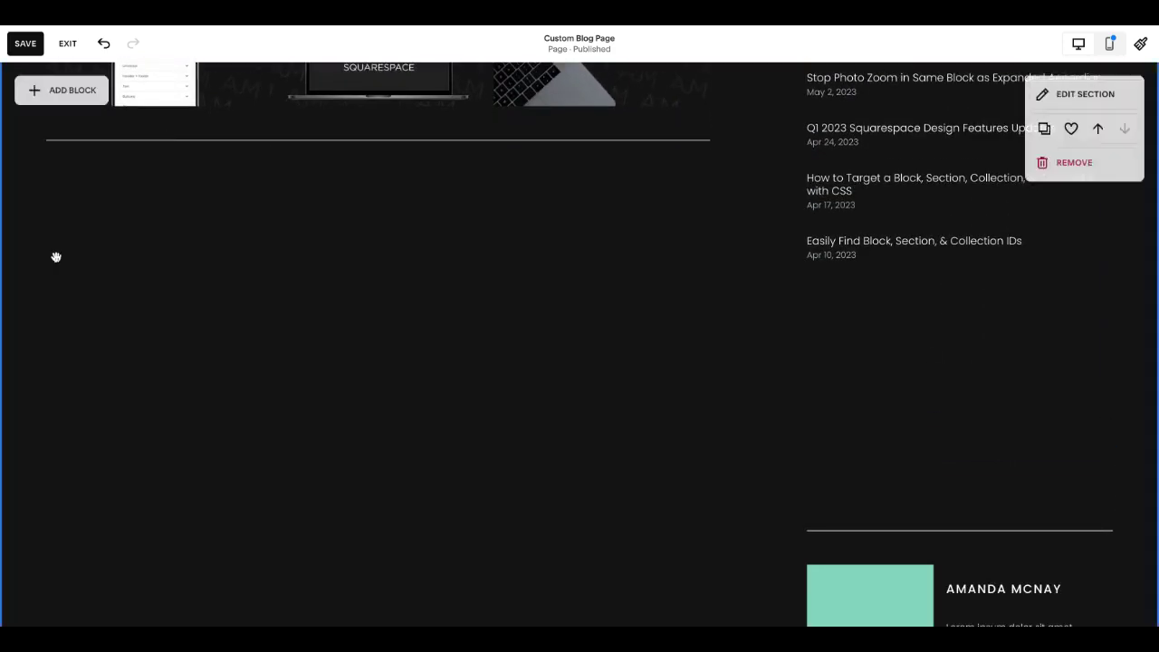
{"action": "scroll", "coordinate": [624, 509], "scroll_direction": "down", "scroll_amount": 3}
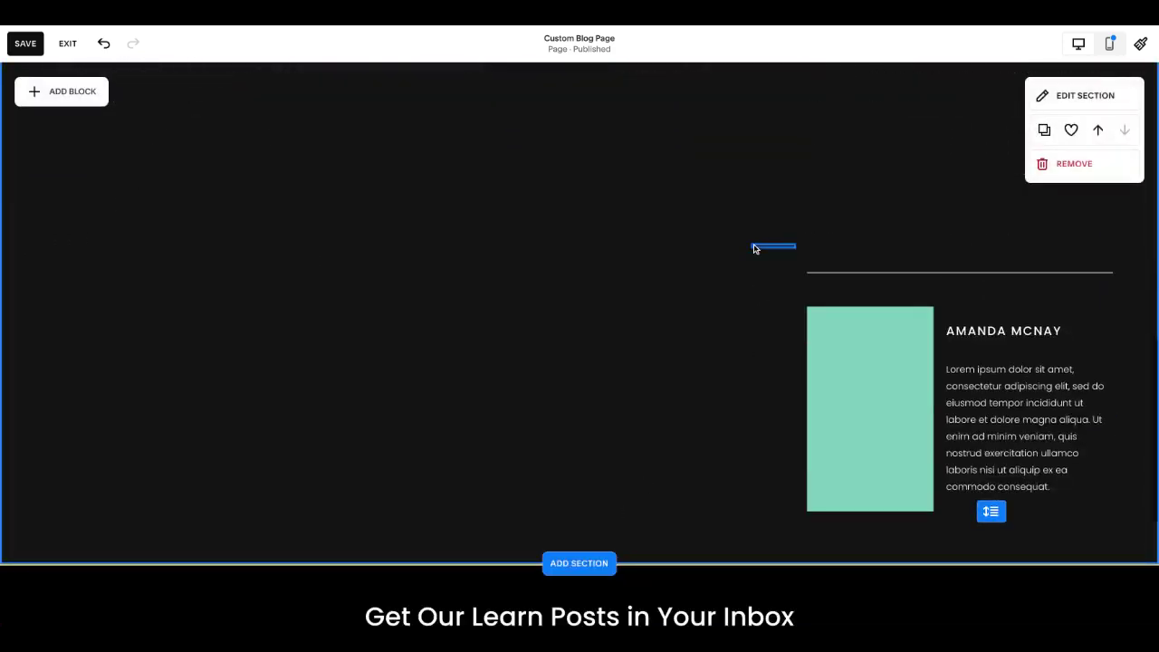
{"action": "scroll", "coordinate": [1017, 438], "scroll_direction": "down", "scroll_amount": 3}
{"action": "scroll", "coordinate": [839, 261], "scroll_direction": "up", "scroll_amount": 7}
{"action": "scroll", "coordinate": [978, 541], "scroll_direction": "down", "scroll_amount": 1}
{"action": "scroll", "coordinate": [979, 543], "scroll_direction": "down", "scroll_amount": 3}
{"action": "scroll", "coordinate": [982, 317], "scroll_direction": "up", "scroll_amount": 7}
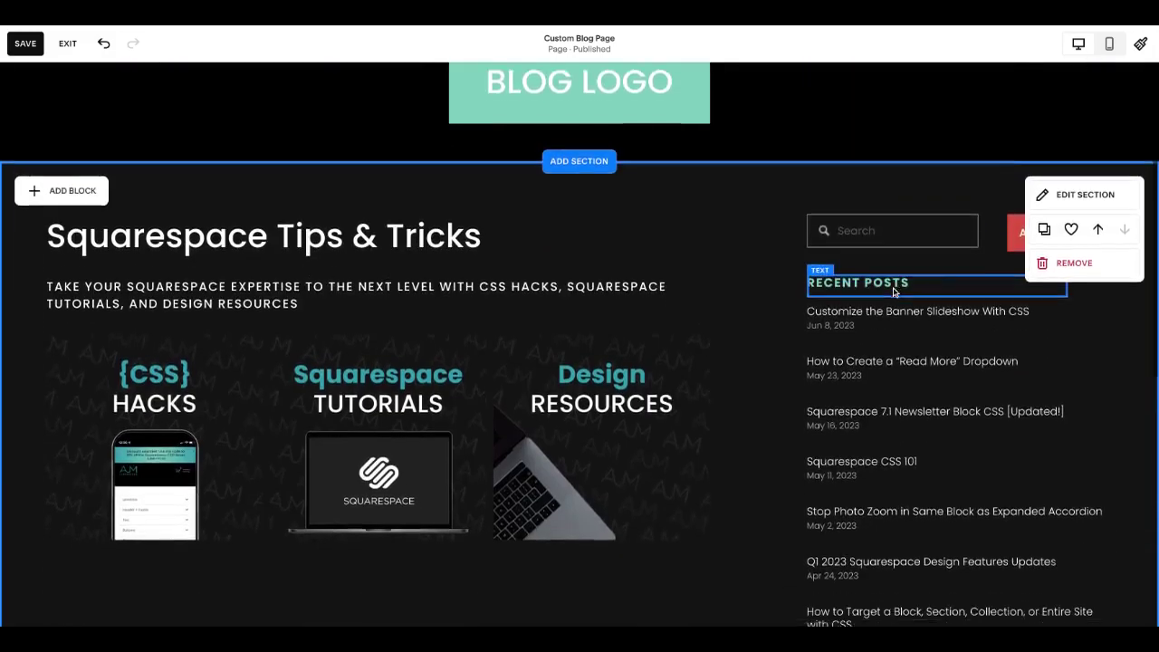
- Save the custom blog page, leave the editor, and open the site's Custom CSS code
{"action": "scroll", "coordinate": [894, 292], "scroll_direction": "down", "scroll_amount": 1}
{"action": "left_click", "coordinate": [26, 43]}
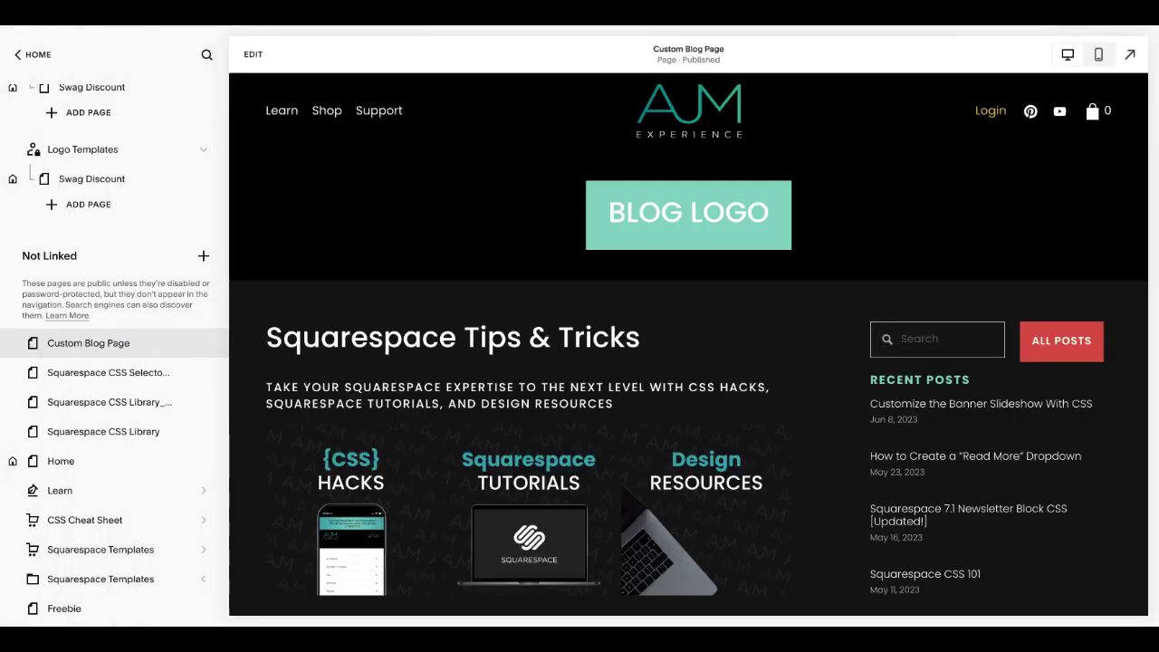
{"action": "left_click", "coordinate": [36, 55]}
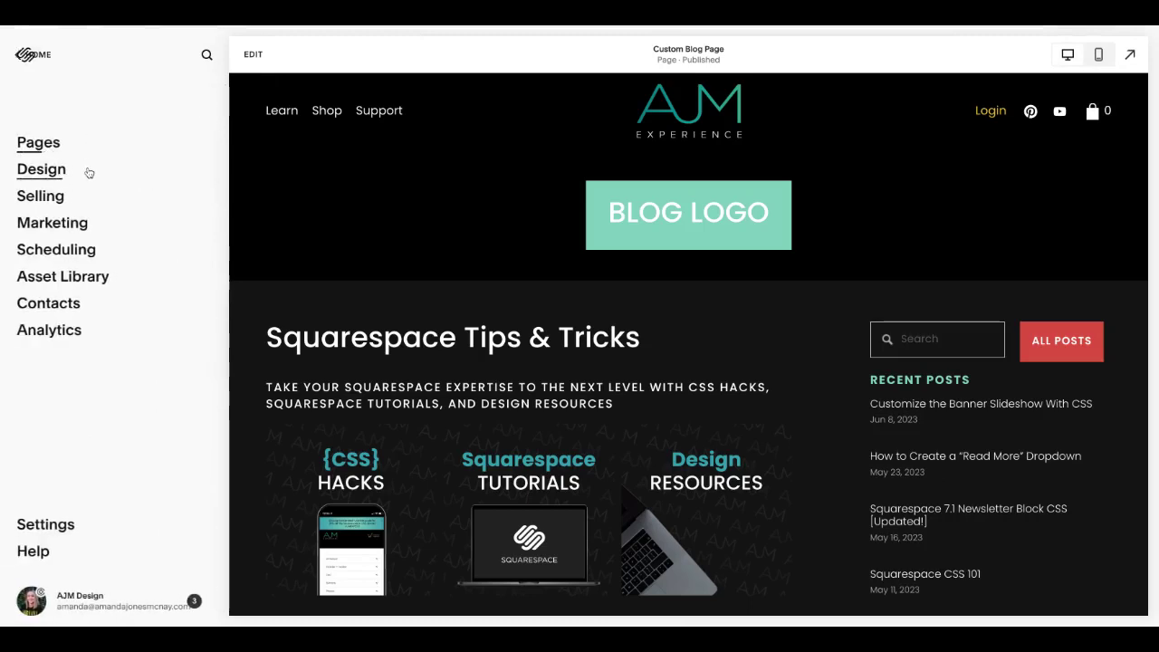
{"action": "left_click", "coordinate": [89, 172]}
{"action": "left_click", "coordinate": [102, 345]}
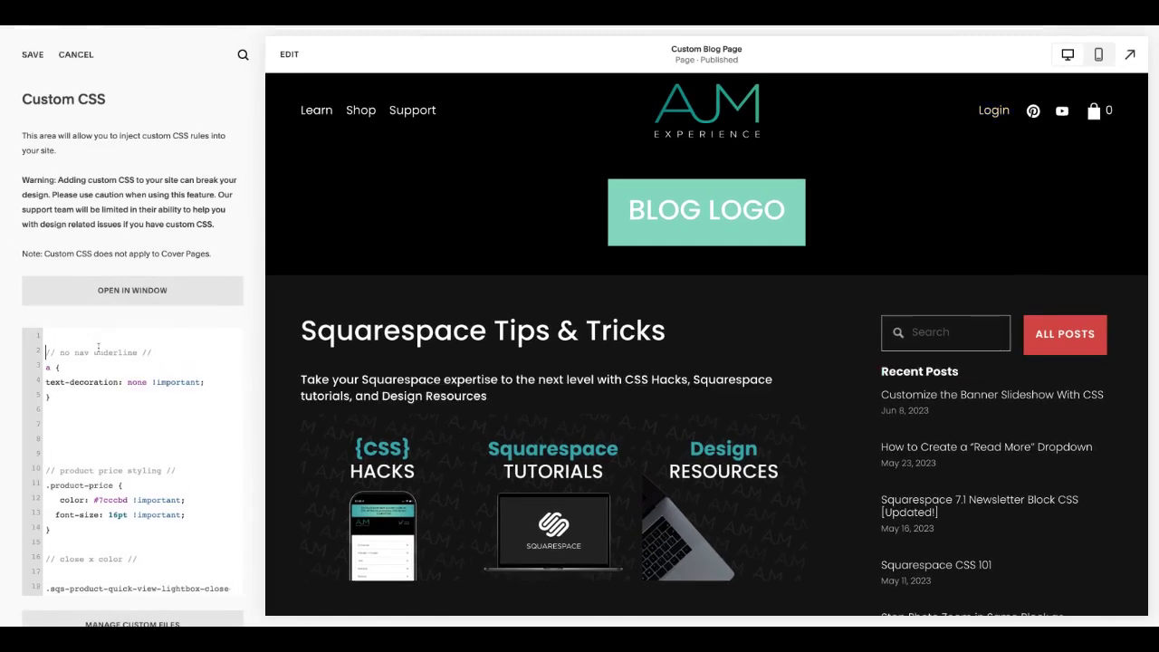
- Add a #BLOCK-ID rule atop the CSS: max-height 550px, padding 20px, overflow-y scroll !important, border-radius 7px, box-shadow inset 0 0 6px rgba(0,0,0,.3), background-color #2b2b2b, border 1px solid #000000
{"action": "key", "text": "Return"}
{"action": "key", "text": "Return"}
{"action": "key", "text": "Return"}
{"action": "key", "text": "Return"}
{"action": "key", "text": "Return"}
{"action": "key", "text": "Return"}
{"action": "key", "text": "Return"}
{"action": "key", "text": "Return"}
{"action": "key", "text": "Return"}
{"action": "key", "text": "Return"}
{"action": "key", "text": "Return"}
{"action": "key", "text": "Return"}
{"action": "key", "text": "Return"}
{"action": "key", "text": "Return"}
{"action": "key", "text": "Return"}
{"action": "key", "text": "Return"}
{"action": "key", "text": "Return"}
{"action": "scroll", "coordinate": [146, 409], "scroll_direction": "up", "scroll_amount": 2}
{"action": "type", "text": "#BLOCK-ID {  max-height: 550px;  padding: 20px;  overflow-y: scroll !important;  border-radius: 7px;  box-shadow: inset 0 0 6px rgba(0,0,0,.3);  background-color: #2b2b2b;  border: 1px solid #000000;"}
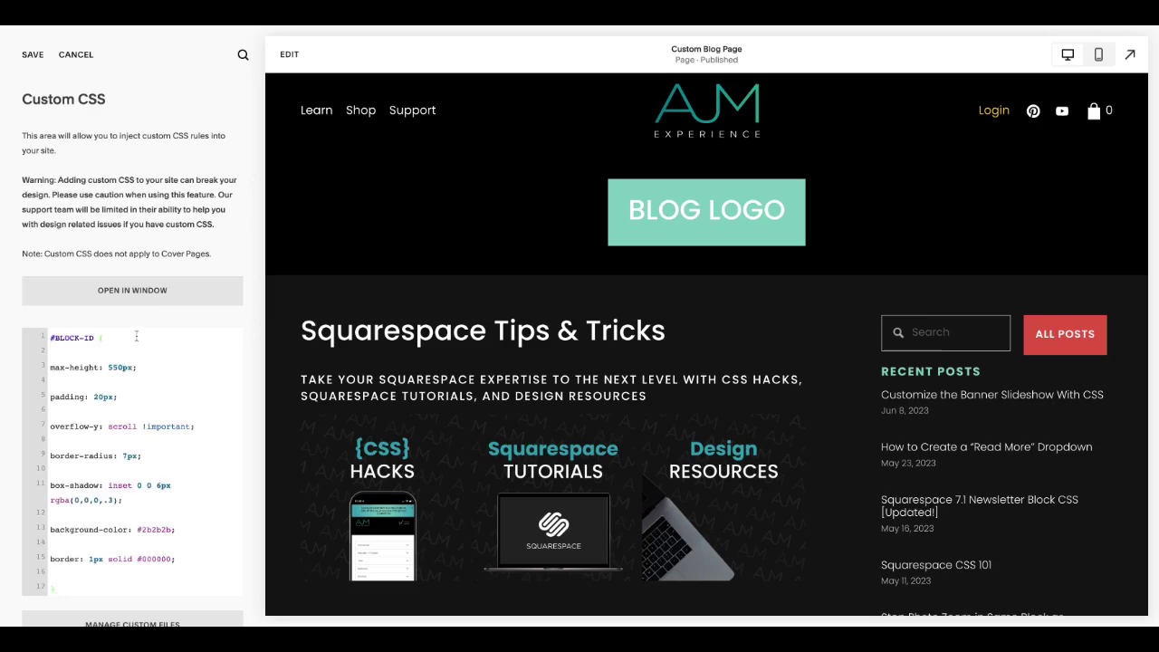
- Copy the Recent Posts summary block's ID from the page and replace the #BLOCK-ID placeholder in the new rule with it
{"action": "scroll", "coordinate": [614, 282], "scroll_direction": "down", "scroll_amount": 3}
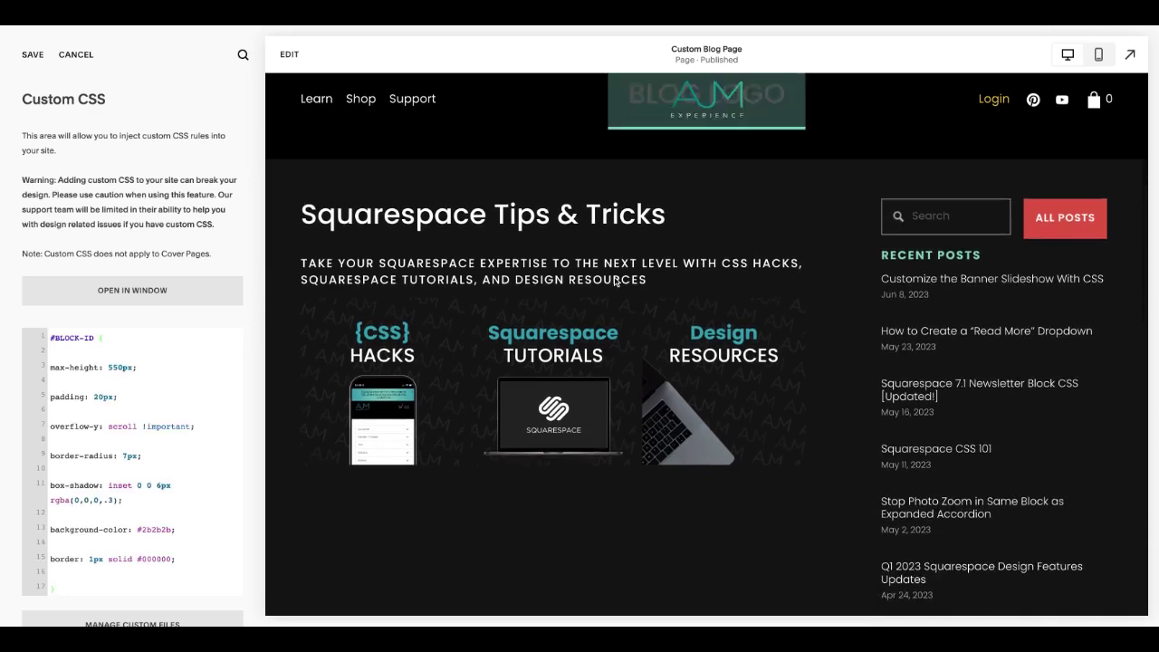
{"action": "left_click", "coordinate": [986, 27]}
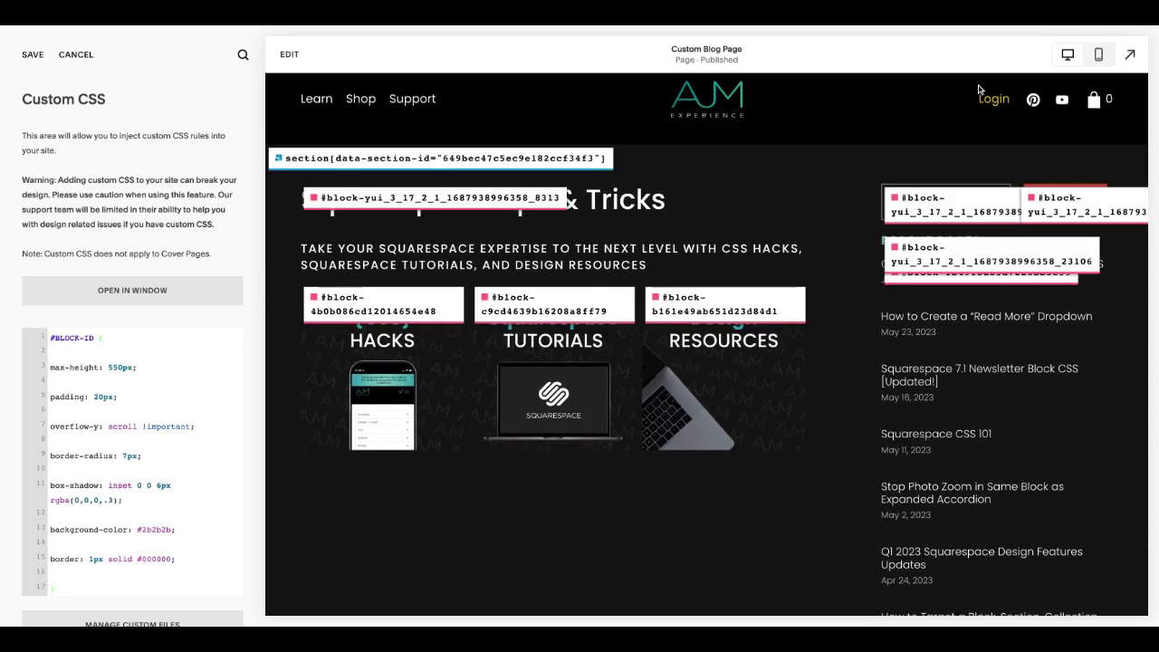
{"action": "left_click", "coordinate": [910, 279]}
{"action": "left_click_drag", "start_coordinate": [95, 339], "coordinate": [2, 345]}
{"action": "key", "text": "super+v"}
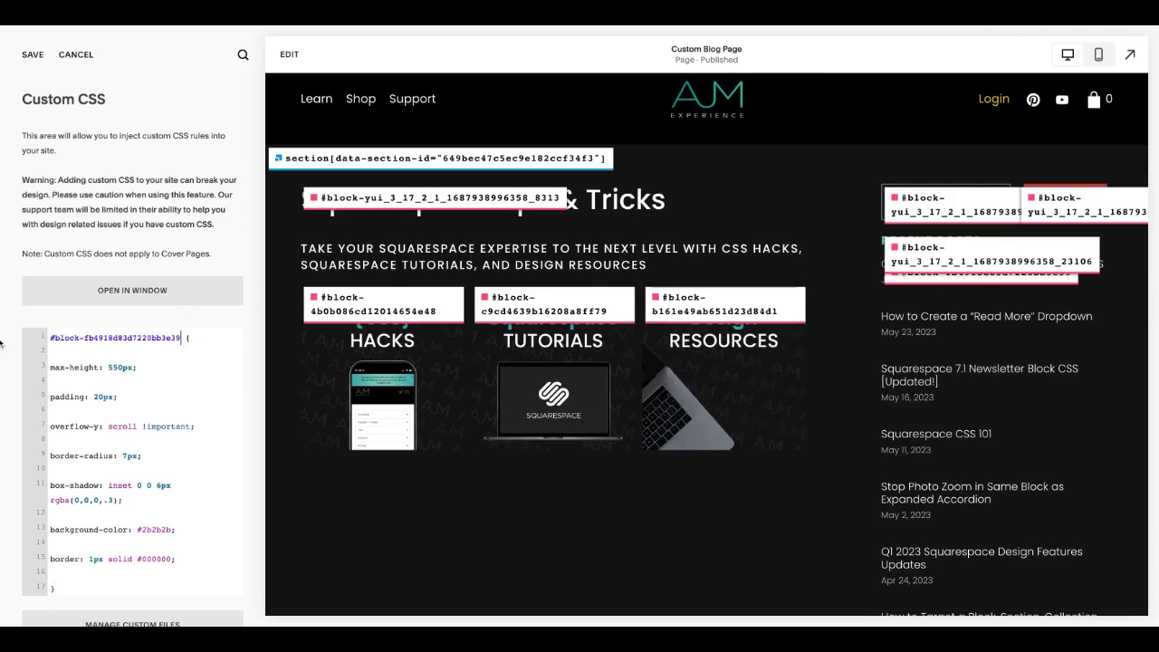
{"action": "left_click", "coordinate": [999, 30]}
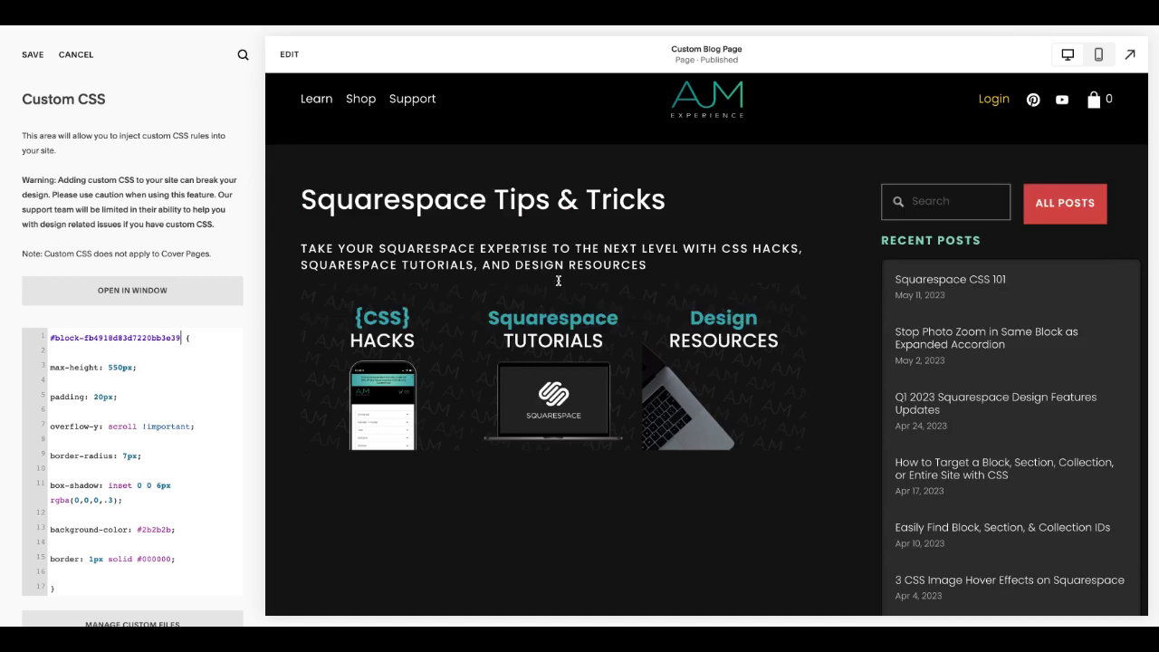
- Set the max-height in the Recent Posts block's rule to 450px and check the list's length in the page preview
{"action": "scroll", "coordinate": [161, 376], "scroll_direction": "down", "scroll_amount": 1}
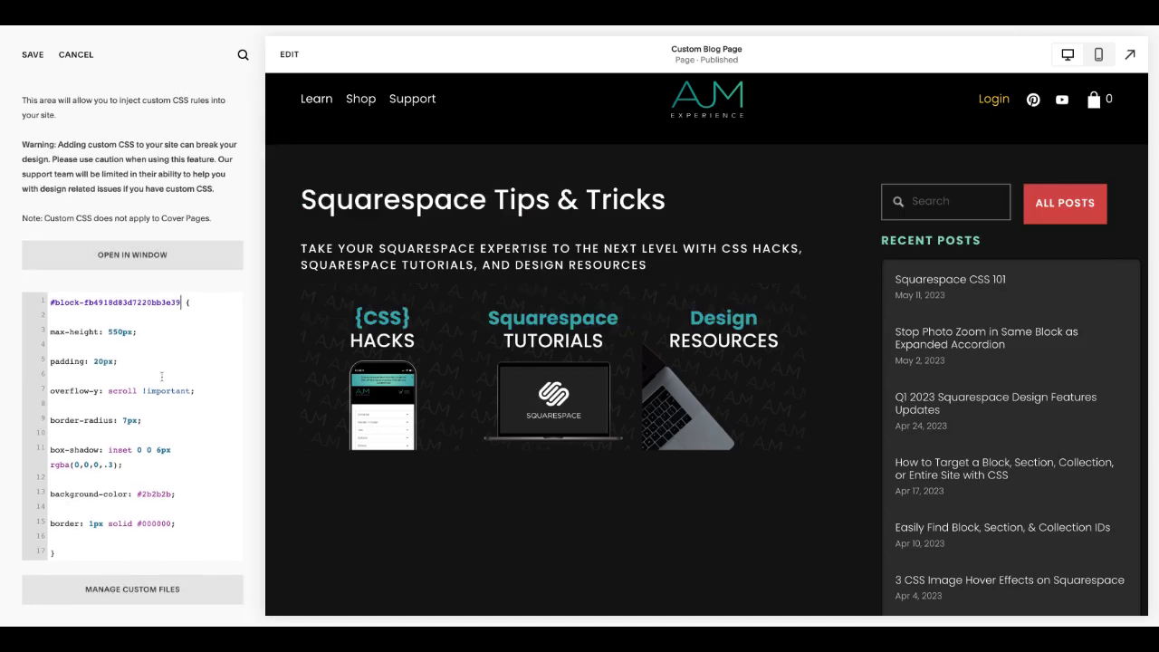
{"action": "scroll", "coordinate": [702, 384], "scroll_direction": "down", "scroll_amount": 3}
{"action": "scroll", "coordinate": [702, 384], "scroll_direction": "up", "scroll_amount": 2}
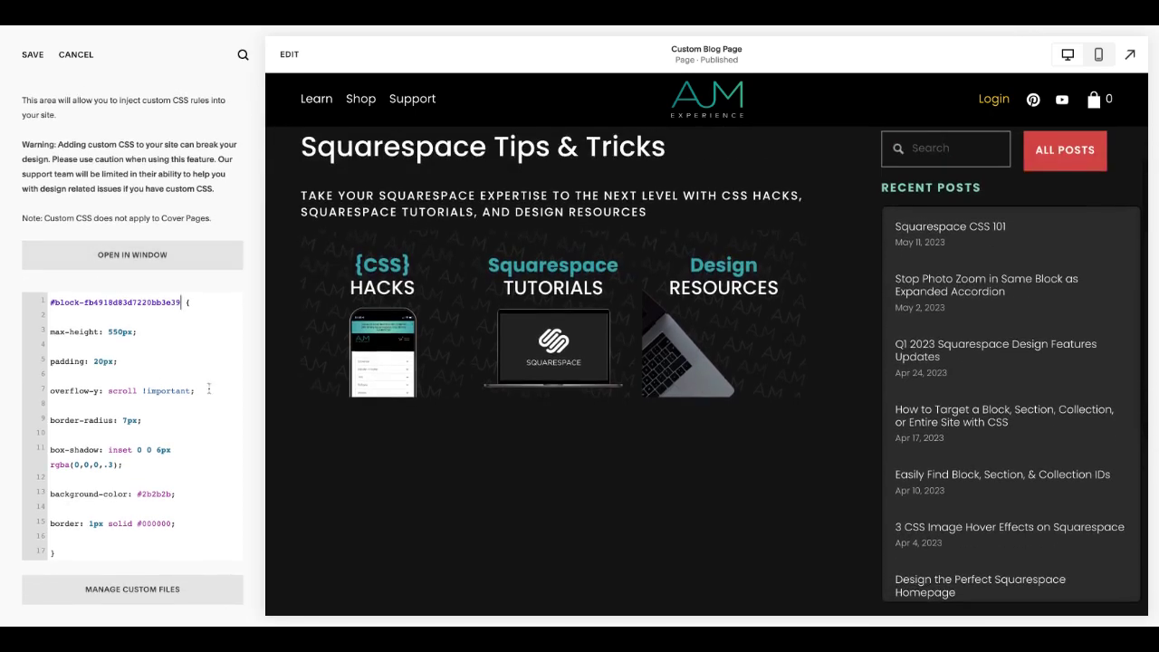
{"action": "scroll", "coordinate": [576, 369], "scroll_direction": "up", "scroll_amount": 2}
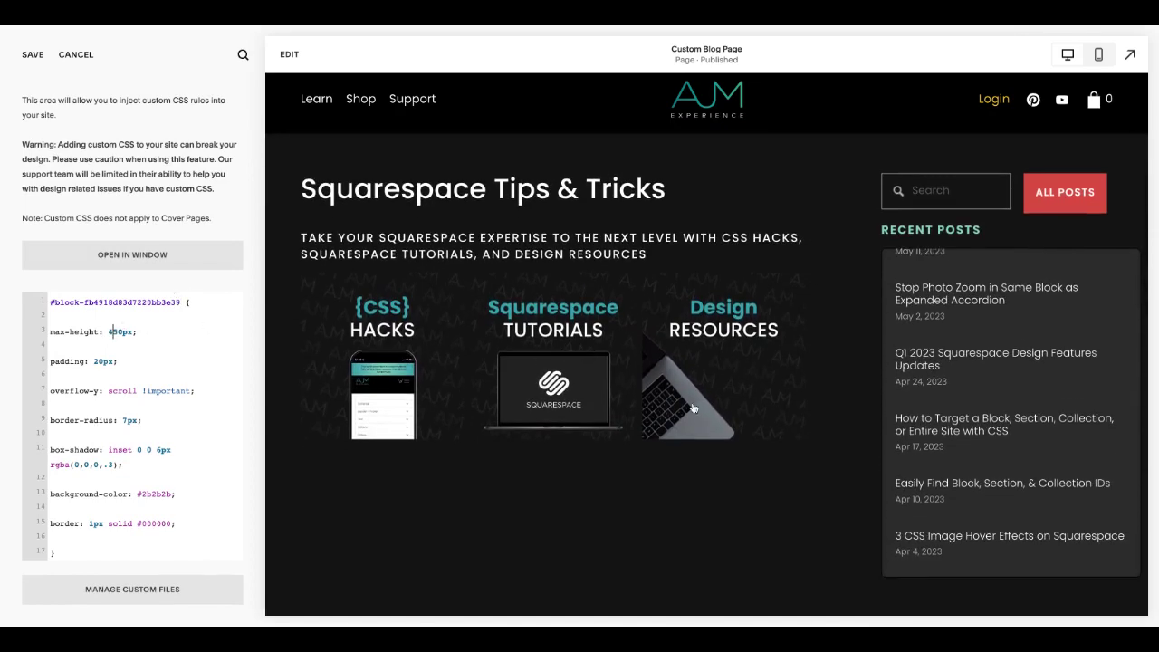
{"action": "scroll", "coordinate": [991, 362], "scroll_direction": "up", "scroll_amount": 3}
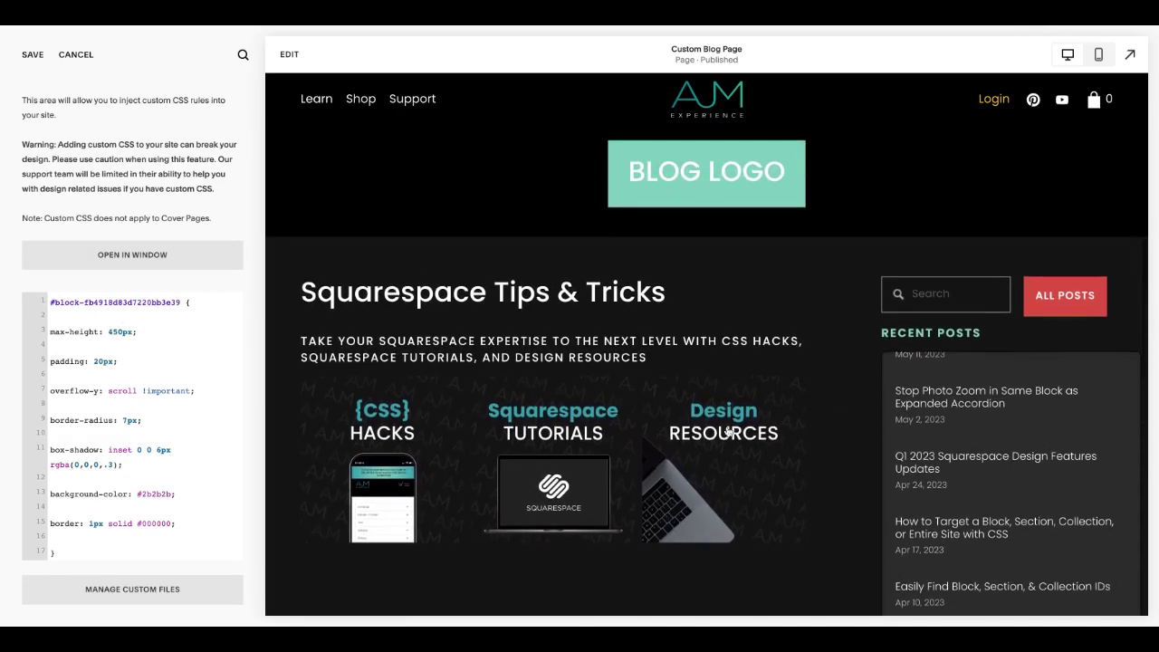
{"action": "scroll", "coordinate": [716, 435], "scroll_direction": "down", "scroll_amount": 1}
{"action": "scroll", "coordinate": [981, 397], "scroll_direction": "down", "scroll_amount": 2}
{"action": "scroll", "coordinate": [981, 397], "scroll_direction": "up", "scroll_amount": 2}
{"action": "scroll", "coordinate": [748, 336], "scroll_direction": "down", "scroll_amount": 2}
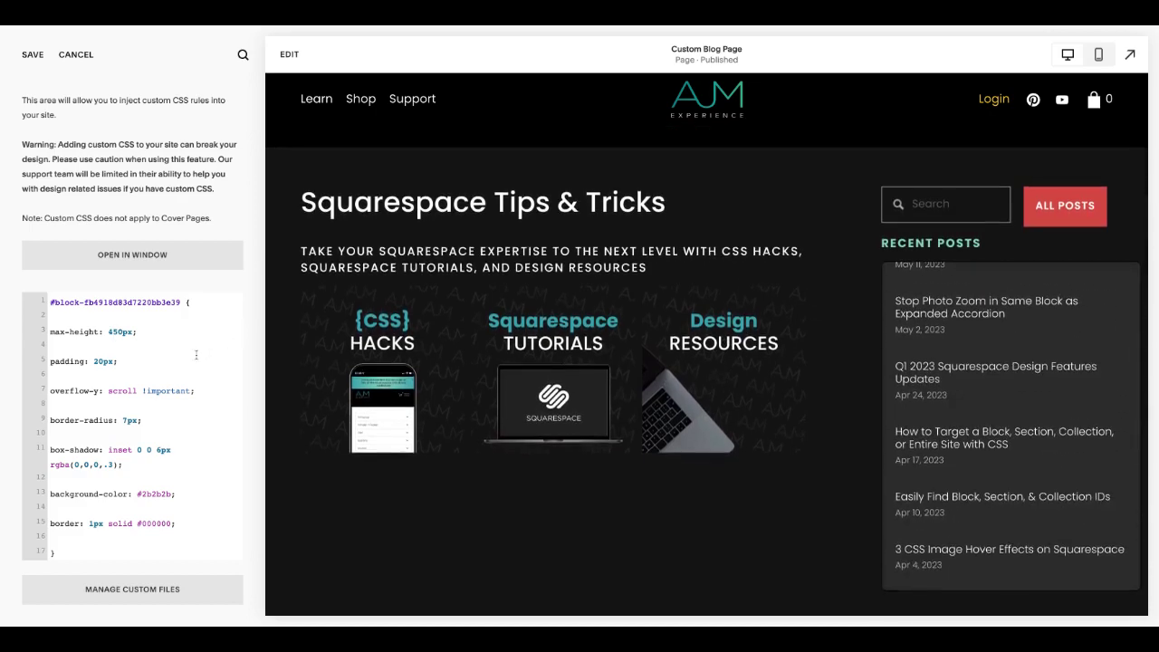
- Try a #ffffff background-color for the Recent Posts block, and add a text color of #000000 beneath it in the rule
{"action": "scroll", "coordinate": [137, 400], "scroll_direction": "down", "scroll_amount": 2}
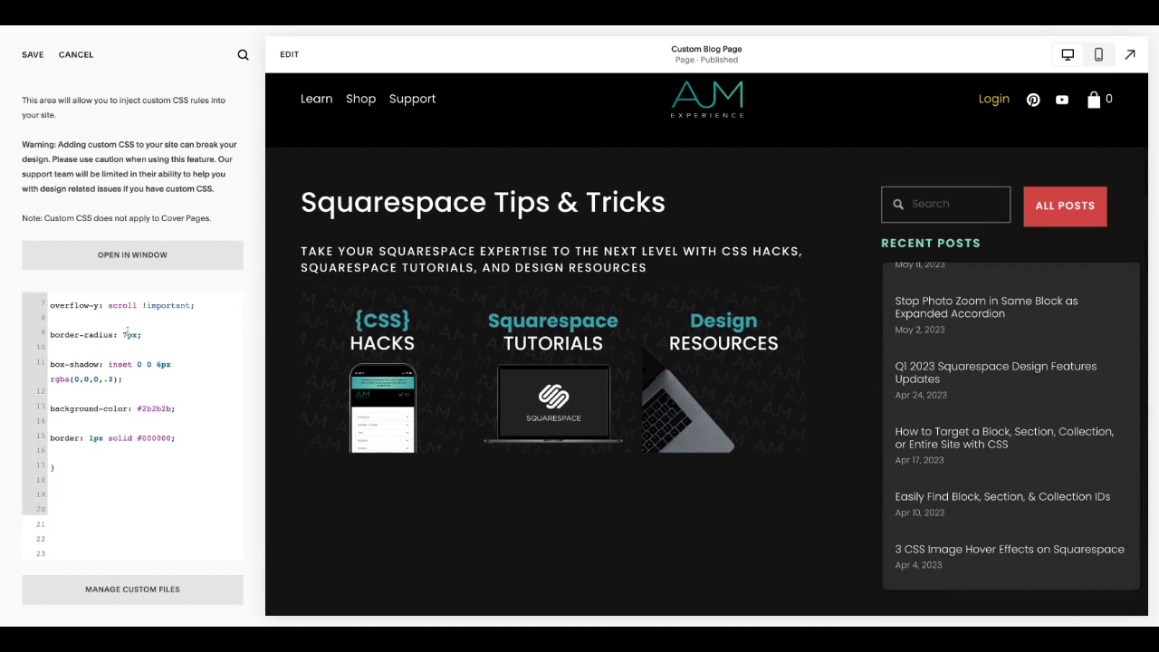
{"action": "double_click", "coordinate": [172, 408]}
{"action": "type", "text": "ffffff"}
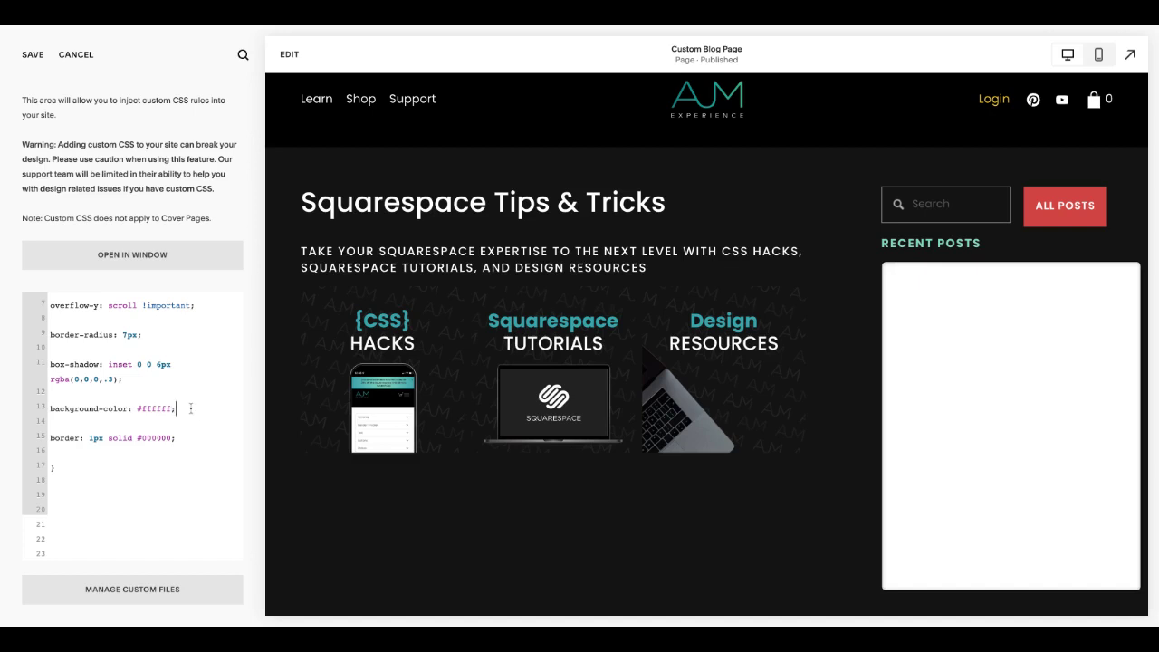
{"action": "key", "text": "Return"}
{"action": "type", "text": "color: #000000"}
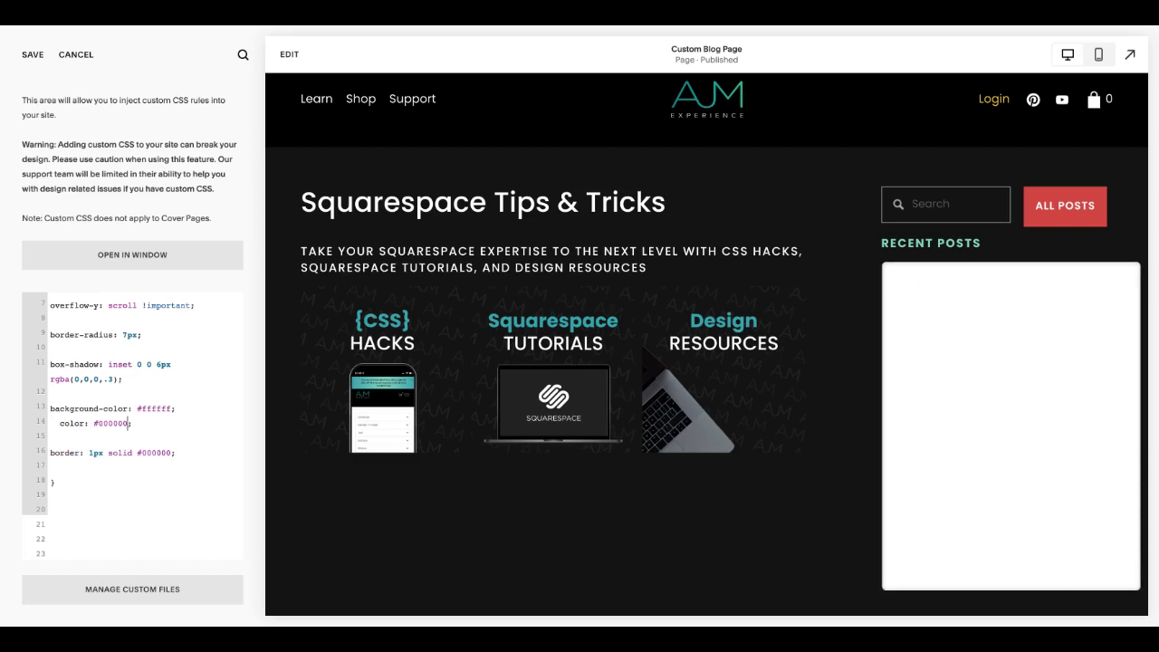
{"action": "type", "text": "ortant"}
- Remove the added text color line and undo the background-color change in the Recent Posts rule
{"action": "left_click_drag", "start_coordinate": [210, 424], "coordinate": [56, 423]}
{"action": "key", "text": "BackSpace"}
{"action": "key", "text": "BackSpace"}
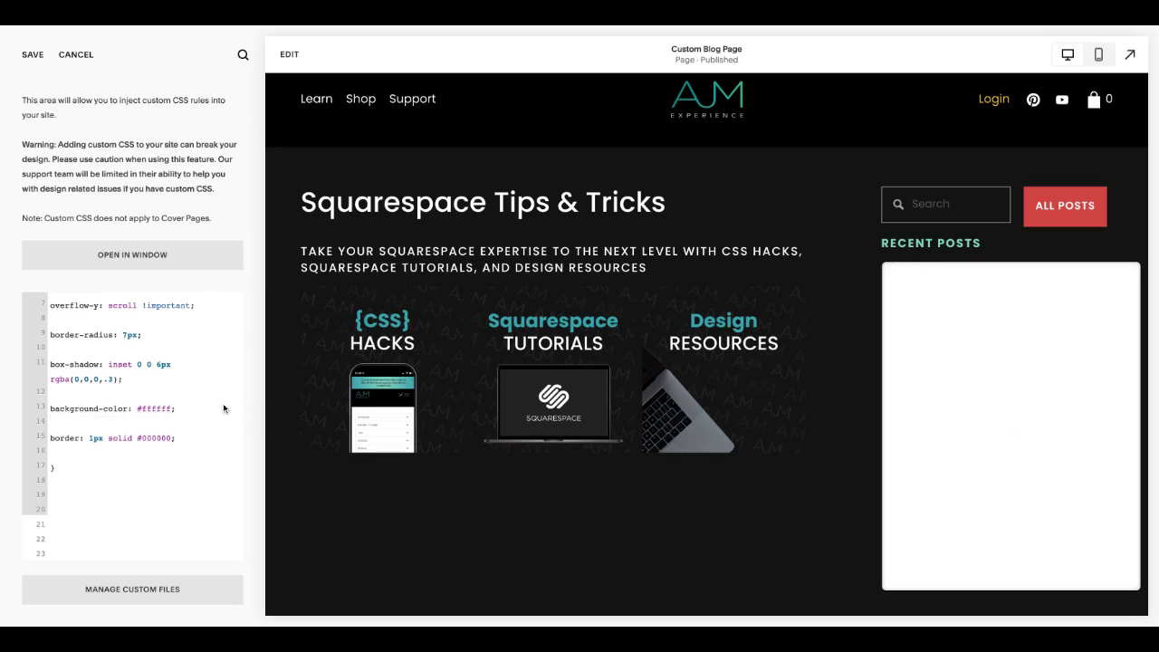
{"action": "key", "text": "ctrl+z"}
{"action": "key", "text": "ctrl+z"}
{"action": "key", "text": "ctrl+z"}
{"action": "key", "text": "ctrl+z"}
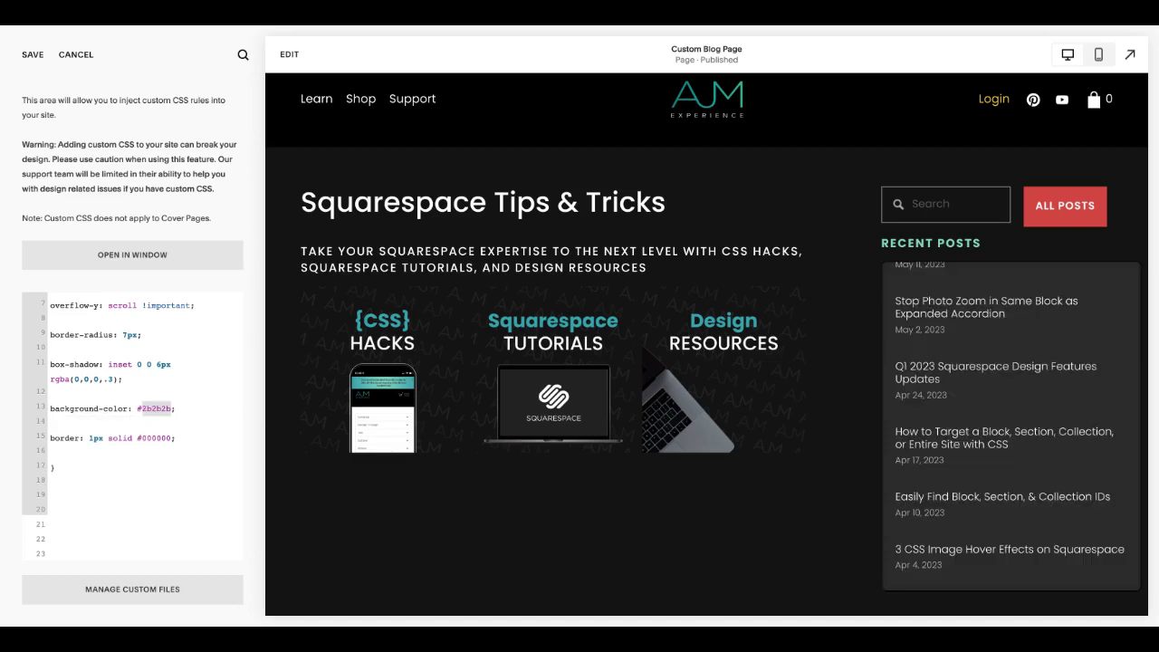
{"action": "left_click", "coordinate": [176, 408]}
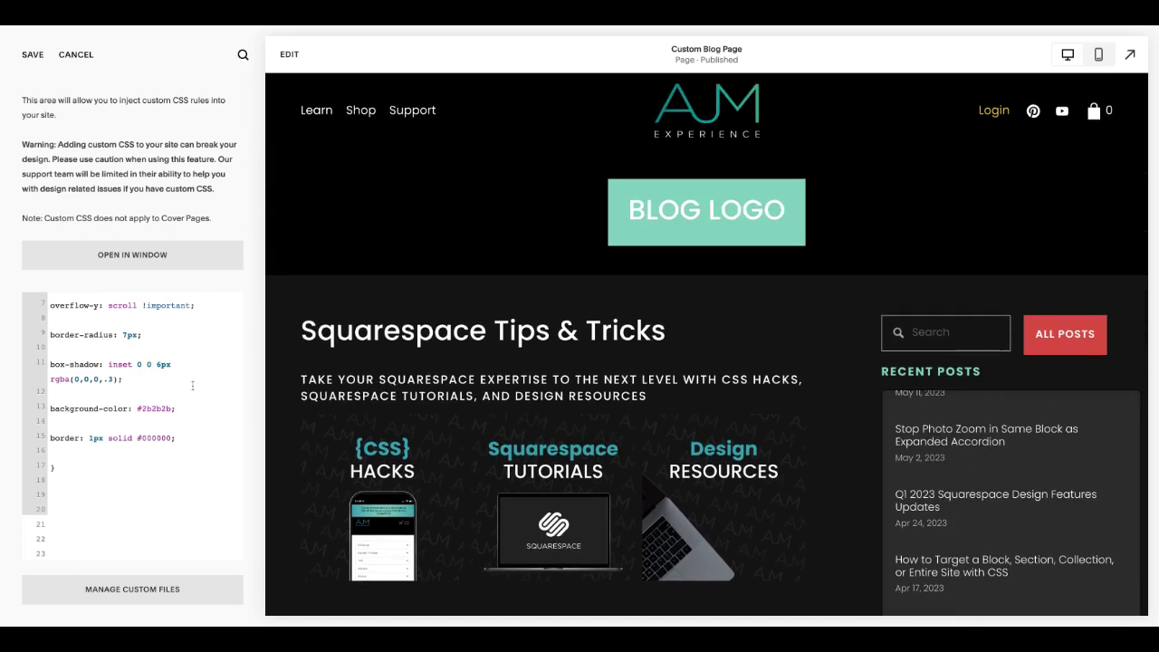
- Examine the scrollable Recent Posts box in the full-width page preview, and return to the custom CSS code
{"action": "scroll", "coordinate": [192, 386], "scroll_direction": "up", "scroll_amount": 2}
{"action": "scroll", "coordinate": [882, 363], "scroll_direction": "down", "scroll_amount": 1}
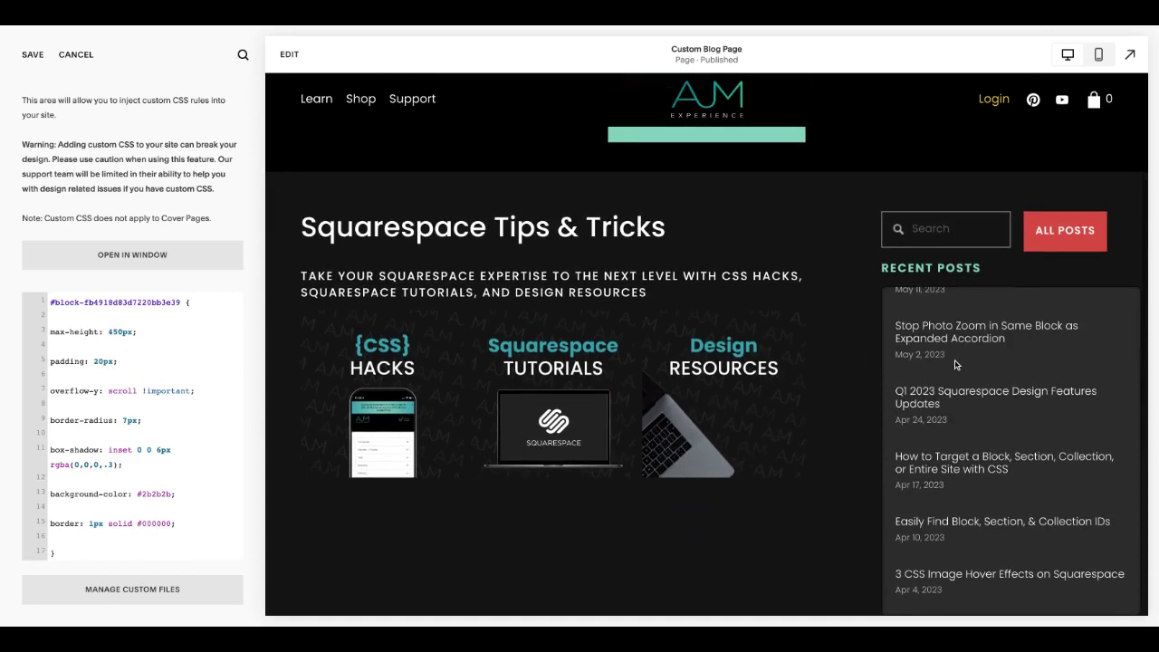
{"action": "scroll", "coordinate": [956, 364], "scroll_direction": "down", "scroll_amount": 2}
{"action": "scroll", "coordinate": [956, 364], "scroll_direction": "up", "scroll_amount": 2}
{"action": "scroll", "coordinate": [851, 376], "scroll_direction": "down", "scroll_amount": 1}
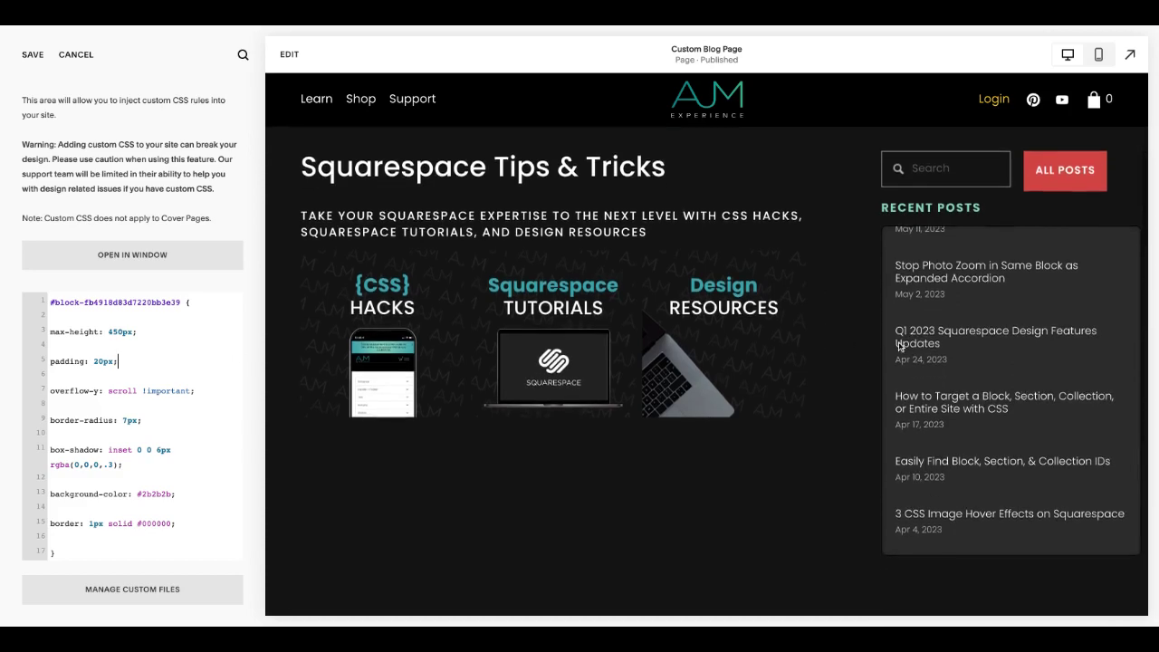
{"action": "left_click", "coordinate": [1130, 52]}
{"action": "scroll", "coordinate": [919, 339], "scroll_direction": "up", "scroll_amount": 1}
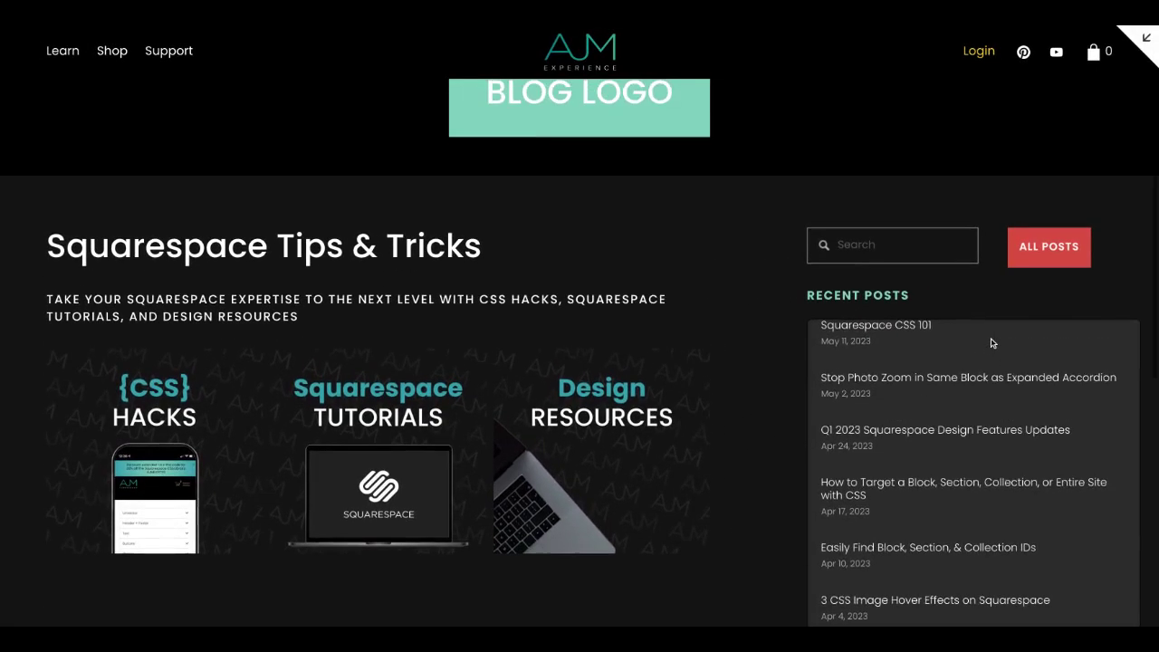
{"action": "scroll", "coordinate": [993, 342], "scroll_direction": "down", "scroll_amount": 2}
{"action": "scroll", "coordinate": [994, 342], "scroll_direction": "down", "scroll_amount": 2}
{"action": "scroll", "coordinate": [746, 364], "scroll_direction": "up", "scroll_amount": 1}
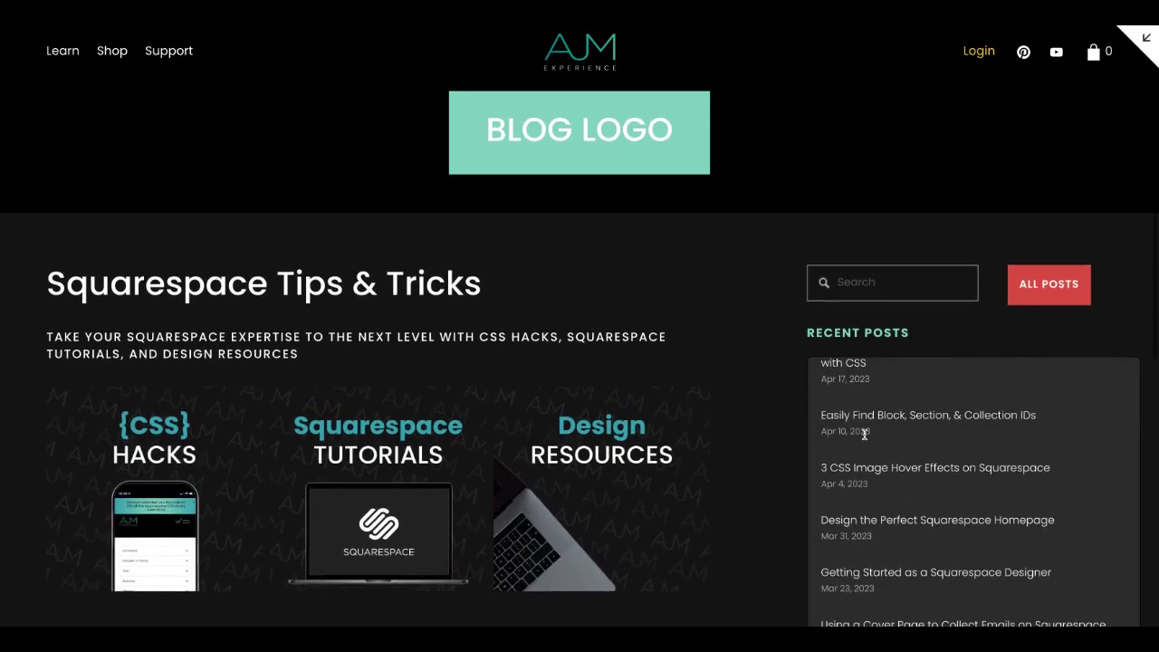
{"action": "scroll", "coordinate": [865, 434], "scroll_direction": "down", "scroll_amount": 2}
{"action": "scroll", "coordinate": [865, 434], "scroll_direction": "up", "scroll_amount": 5}
{"action": "scroll", "coordinate": [883, 438], "scroll_direction": "up", "scroll_amount": 1}
{"action": "scroll", "coordinate": [883, 438], "scroll_direction": "down", "scroll_amount": 4}
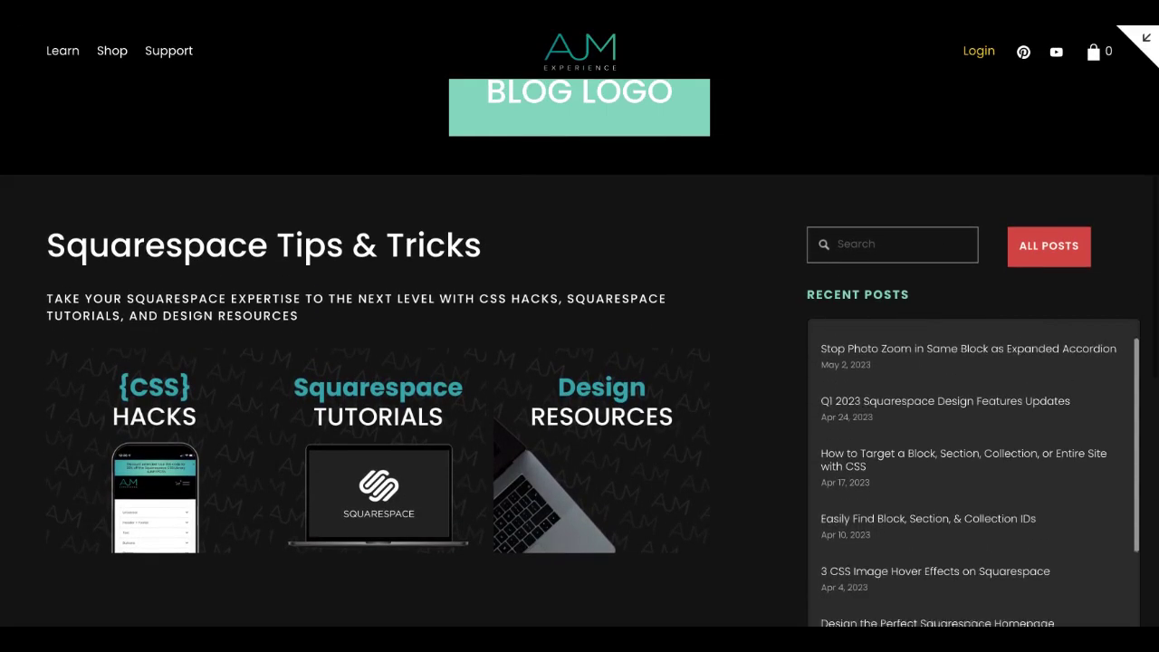
{"action": "scroll", "coordinate": [973, 453], "scroll_direction": "up", "scroll_amount": 4}
{"action": "left_click", "coordinate": [1145, 38]}
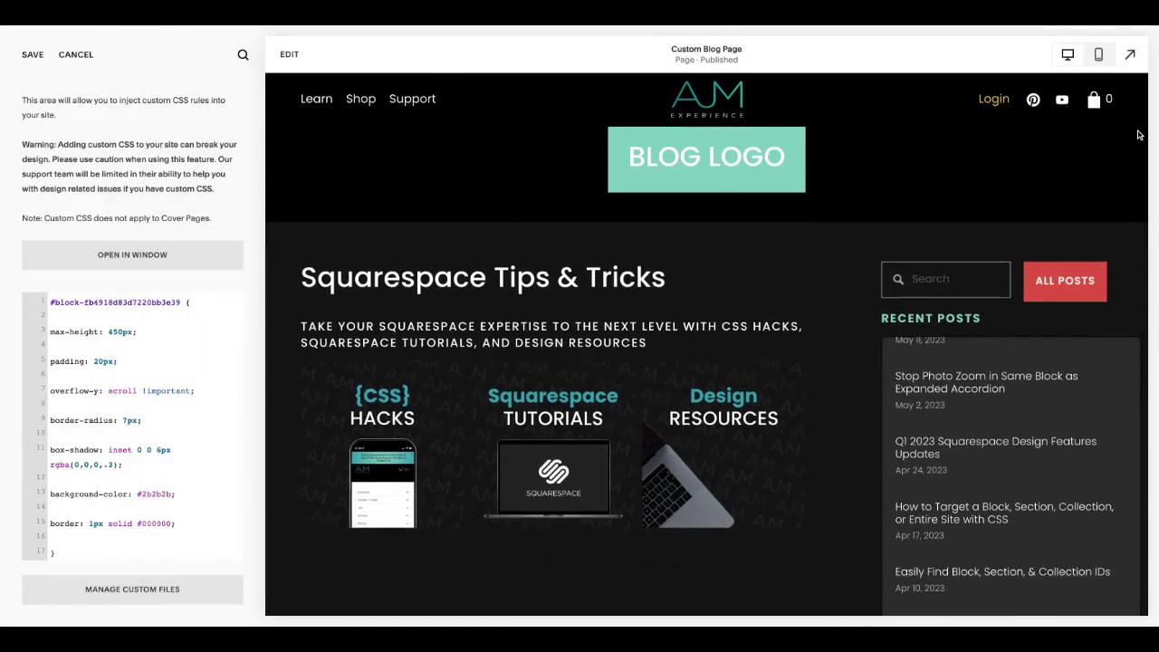
{"action": "left_click", "coordinate": [1130, 54]}
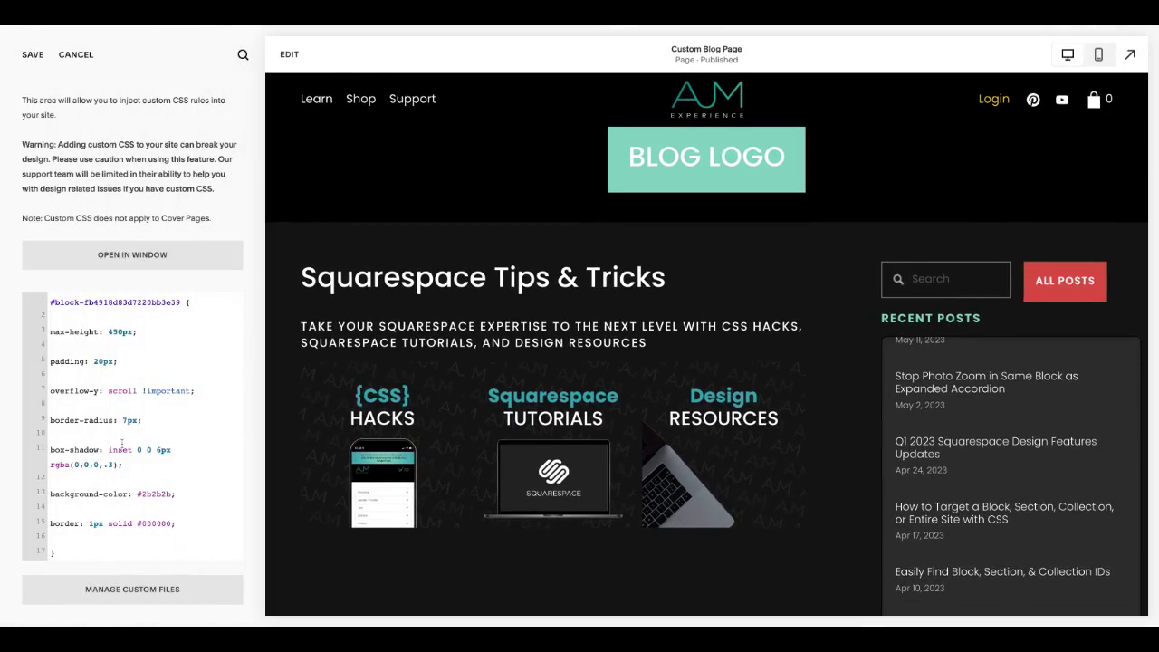
- Delete the entire Recent Posts block rule from the custom CSS, save, and return to the site's main menu
{"action": "scroll", "coordinate": [121, 444], "scroll_direction": "down", "scroll_amount": 1}
{"action": "left_click_drag", "start_coordinate": [60, 524], "coordinate": [25, 239]}
{"action": "key", "text": "BackSpace"}
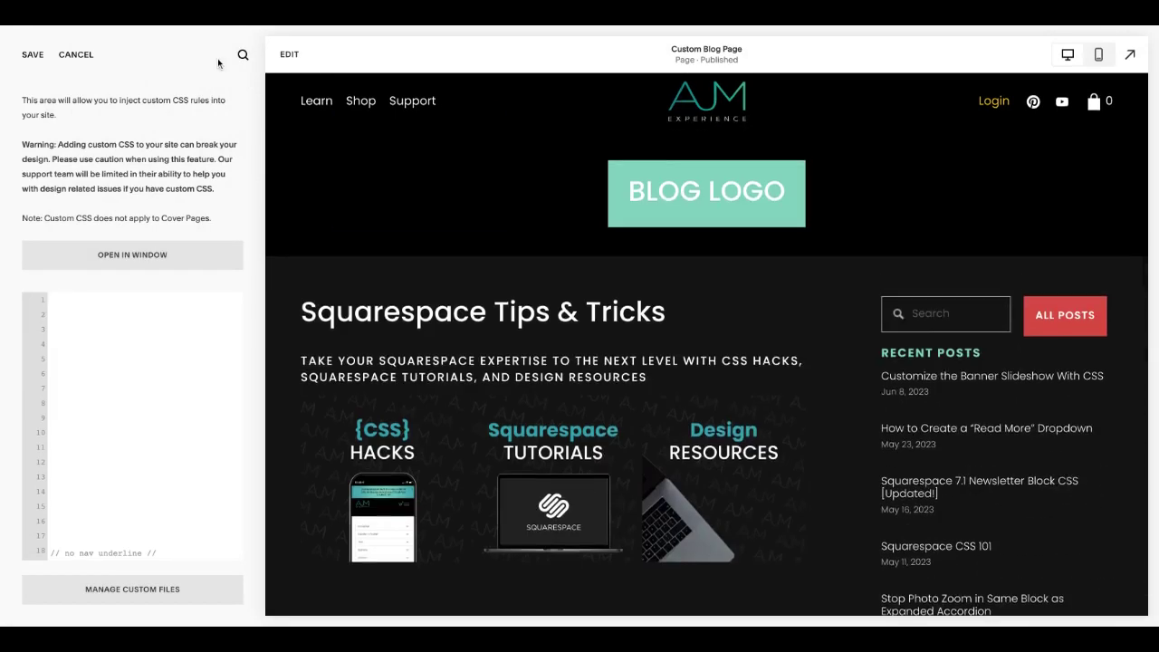
{"action": "left_click", "coordinate": [33, 55]}
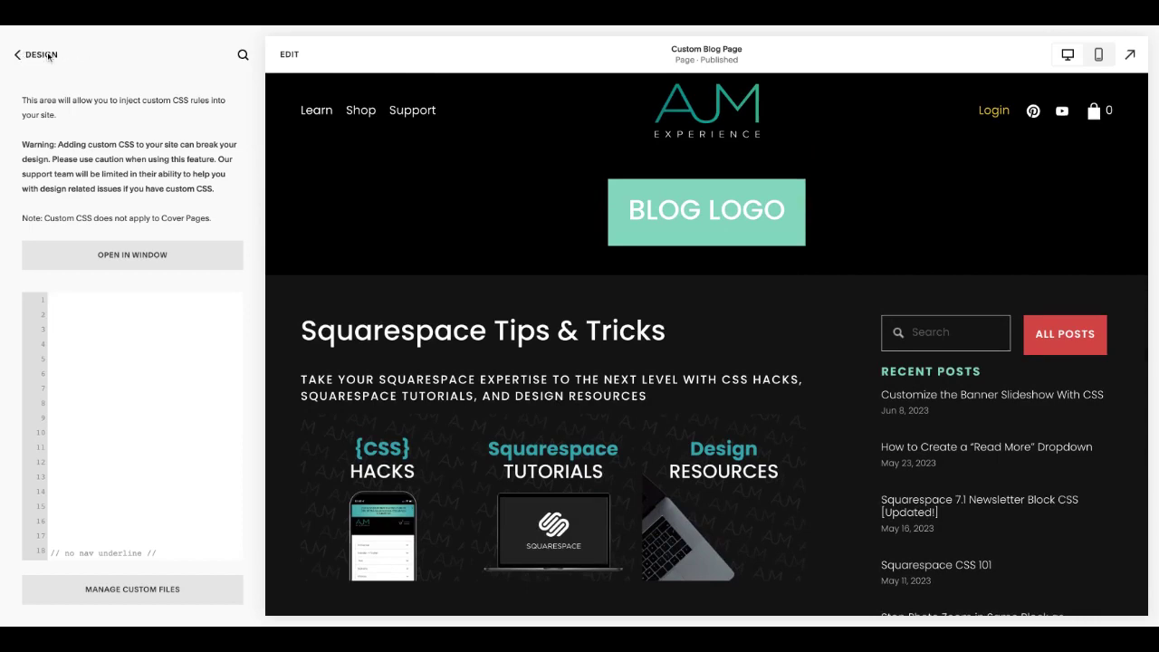
{"action": "left_click", "coordinate": [41, 55]}
{"action": "left_click", "coordinate": [39, 55]}
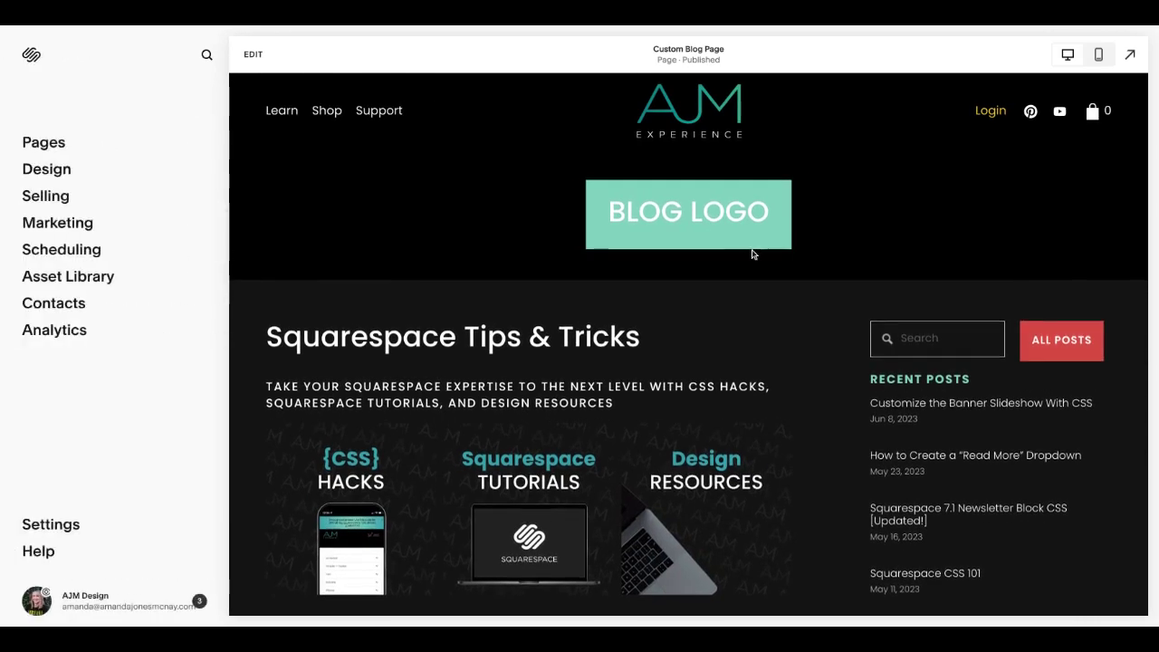